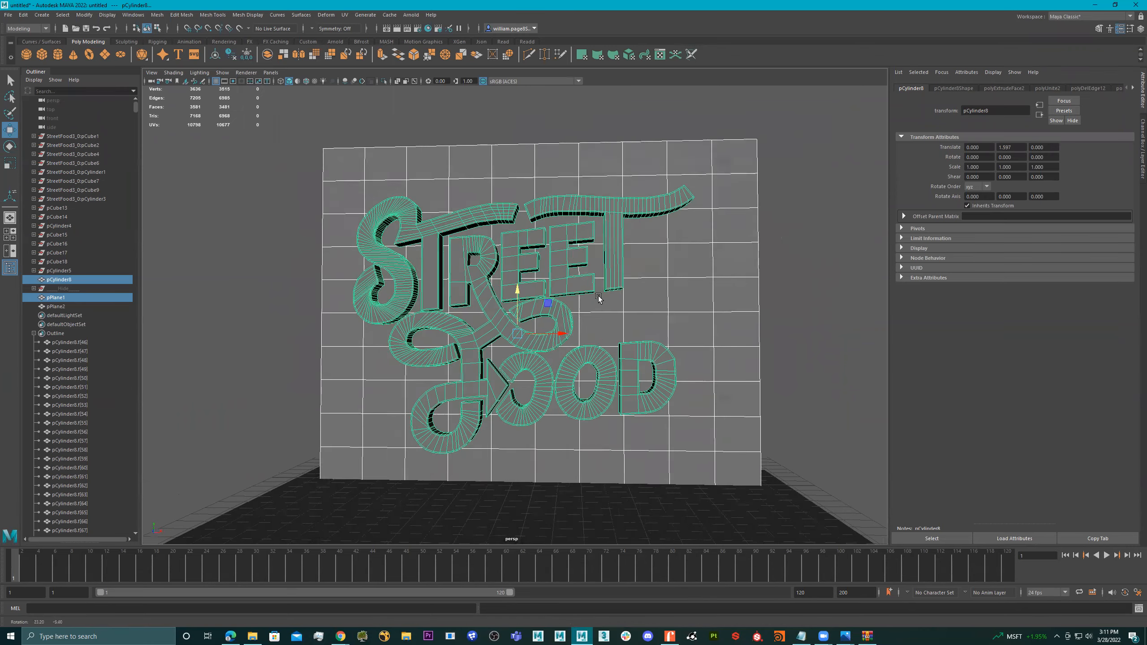
- Add an Arnold area light to the scene and show the viewport with scene lighting
{"action": "left_click", "coordinate": [411, 14]}
{"action": "mouse_move", "coordinate": [452, 59]}
{"action": "left_click", "coordinate": [526, 59]}
{"action": "key", "text": "7"}
{"action": "scroll", "coordinate": [588, 276], "scroll_direction": "down", "scroll_amount": 2}
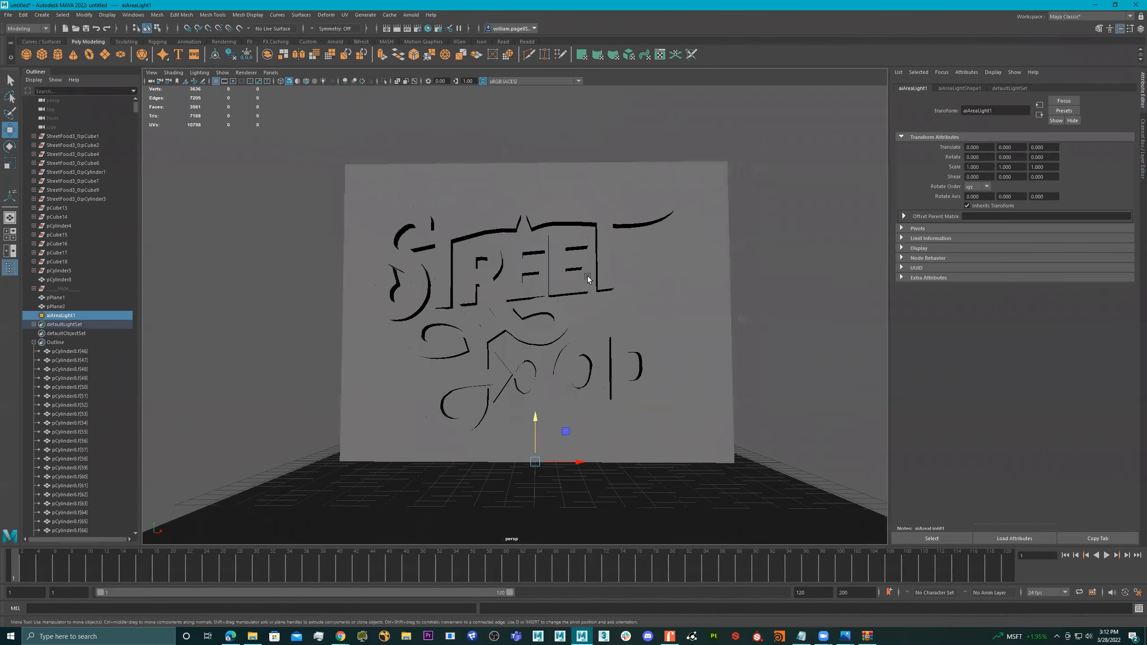
- Look through the area light and frame the Street Food lettering so the light aims down at it from an upper side angle
{"action": "left_click", "coordinate": [270, 72]}
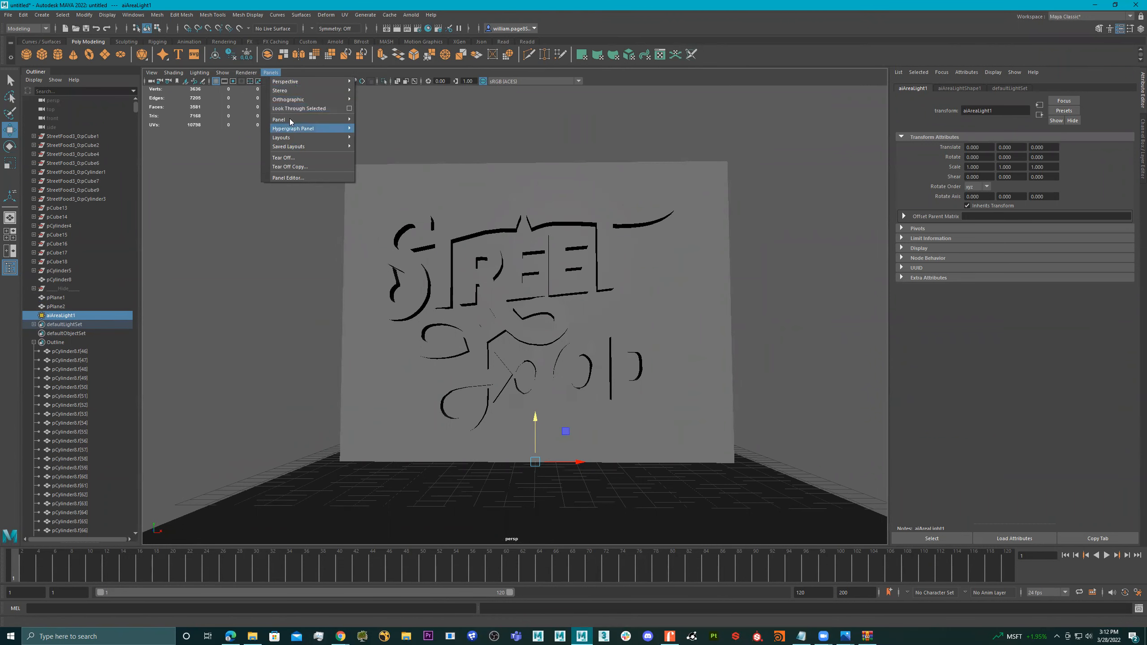
{"action": "left_click", "coordinate": [304, 109]}
{"action": "scroll", "coordinate": [486, 260], "scroll_direction": "down", "scroll_amount": 10}
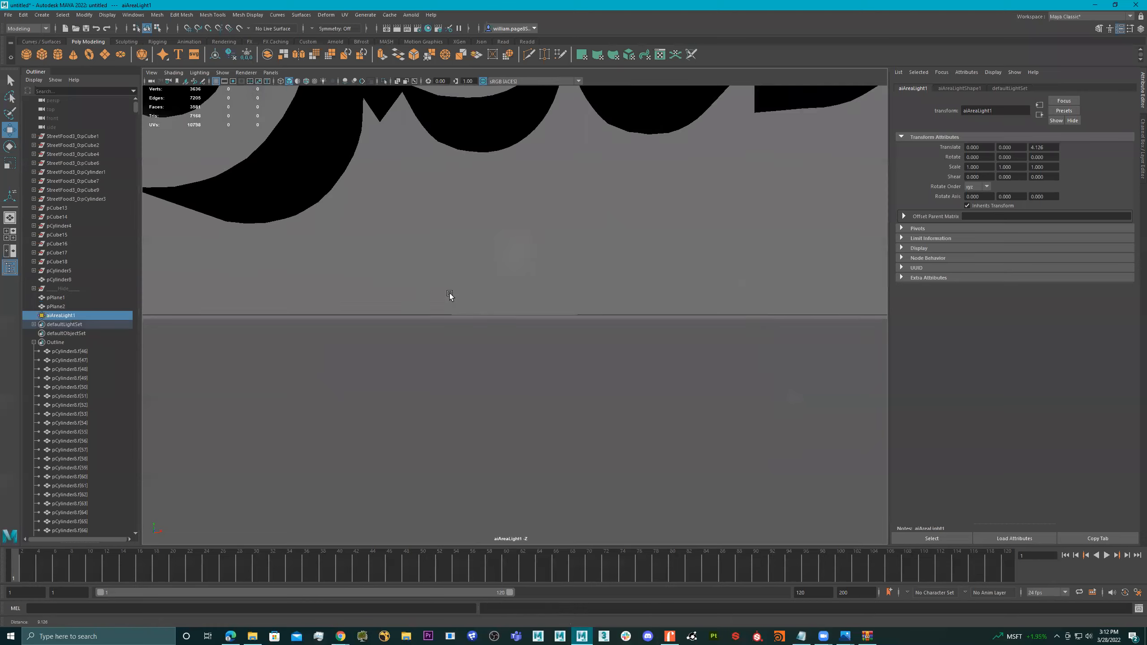
{"action": "left_click", "coordinate": [497, 233]}
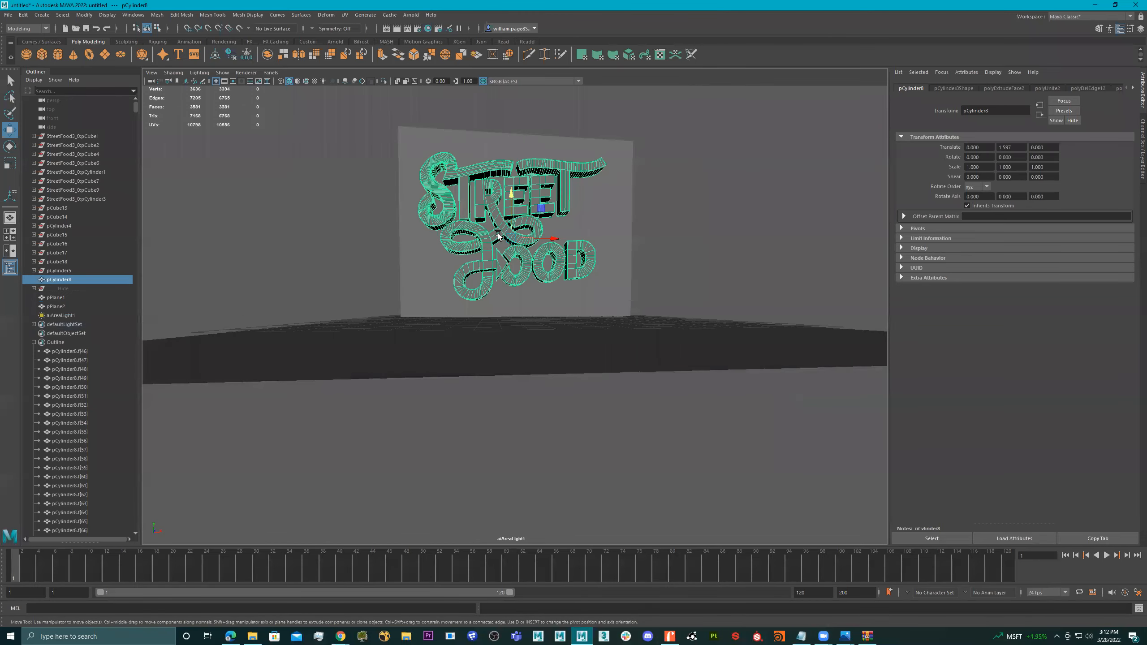
{"action": "key", "text": "f"}
{"action": "left_click_drag", "start_coordinate": [505, 256], "coordinate": [512, 302], "text": "alt"}
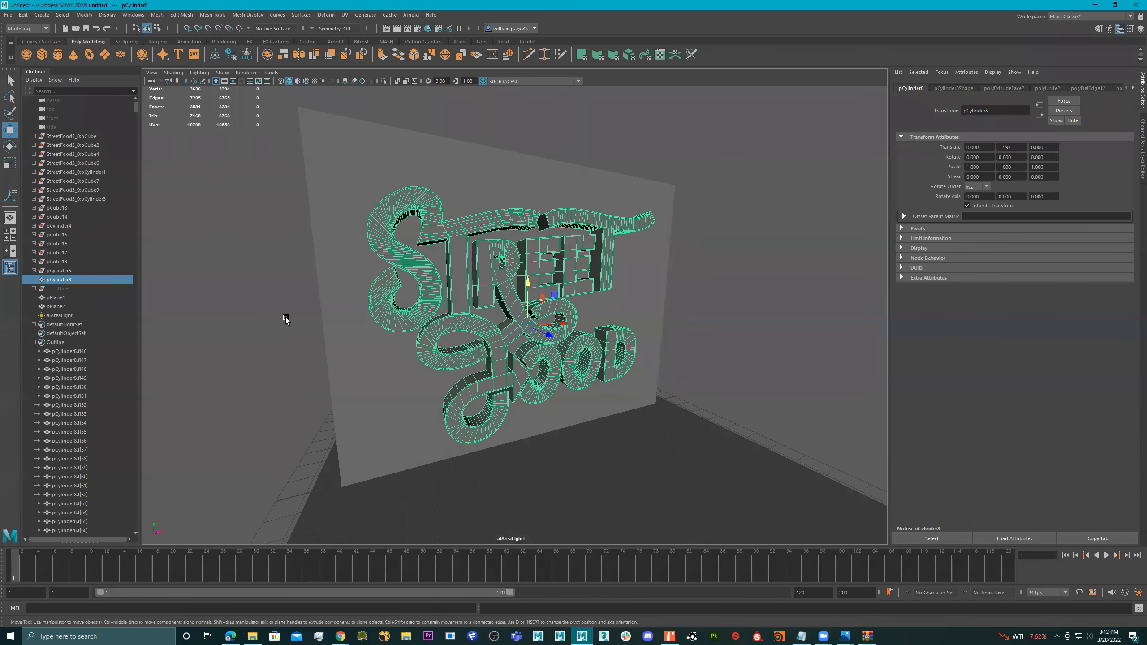
- Rename the area light as aiAreaLight_KEY
{"action": "left_click", "coordinate": [72, 316]}
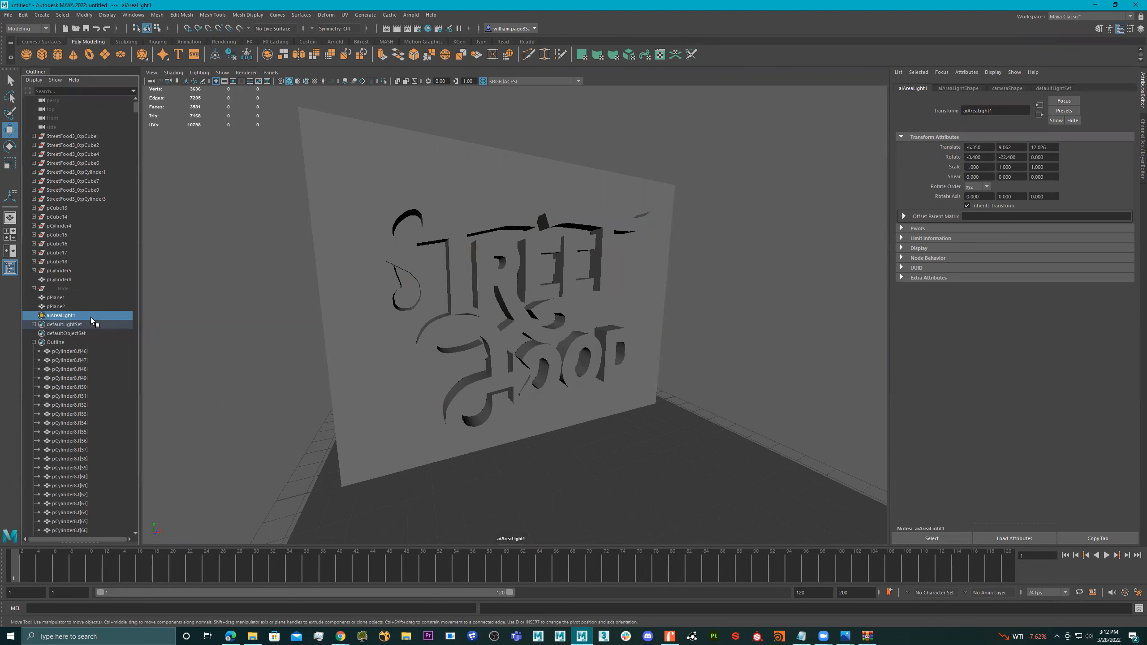
{"action": "double_click", "coordinate": [88, 315]}
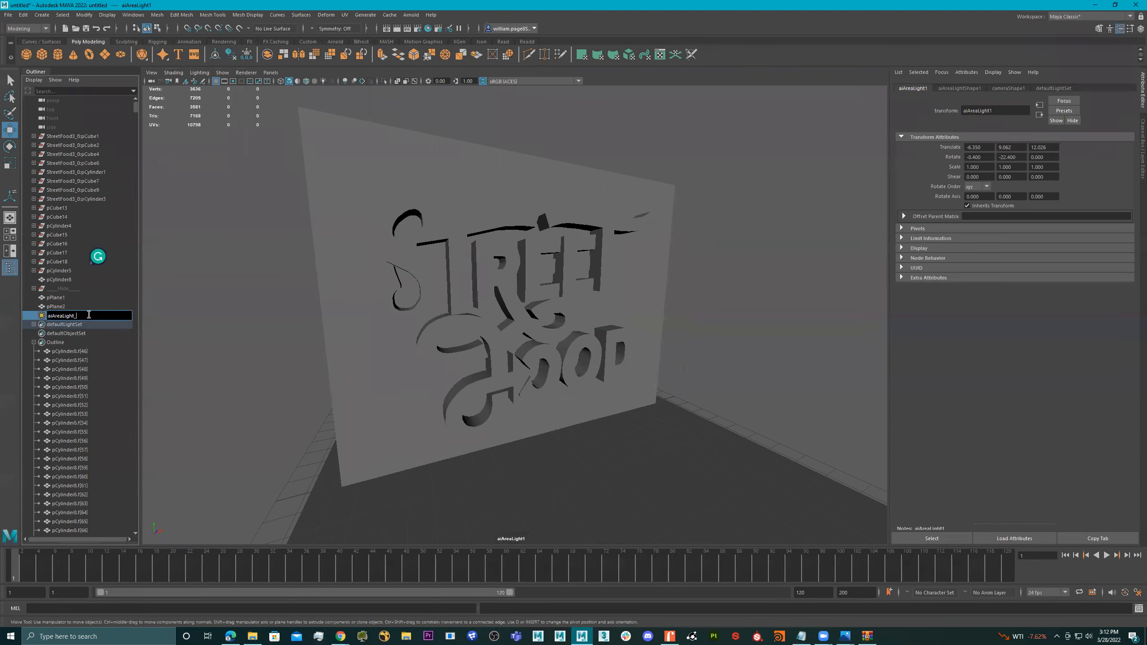
{"action": "type", "text": "_KEY"}
{"action": "key", "text": "Return"}
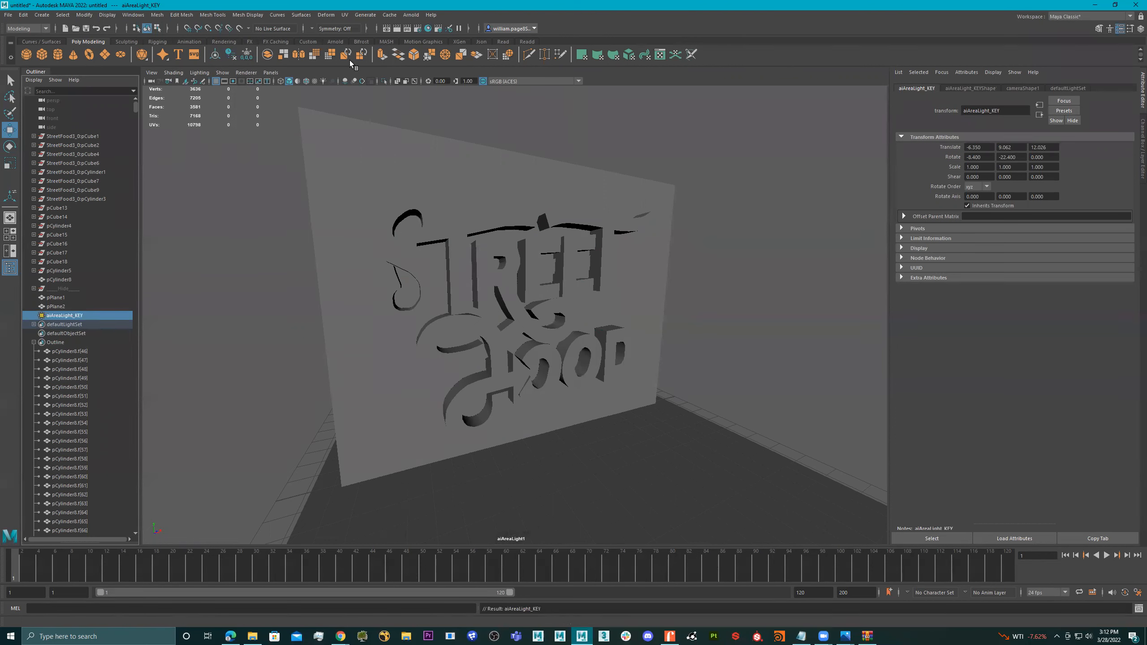
- Return to the persp camera and scale the key light to about 3.33 by 2.56
{"action": "left_click", "coordinate": [272, 73]}
{"action": "mouse_move", "coordinate": [334, 81]}
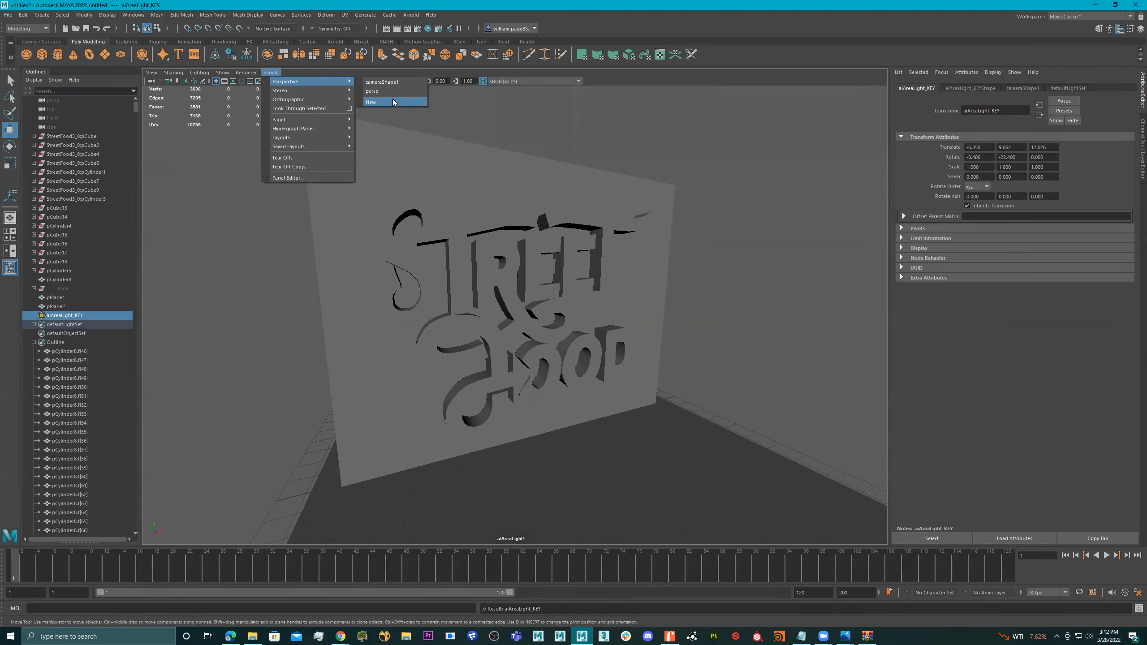
{"action": "left_click", "coordinate": [374, 91]}
{"action": "left_click_drag", "start_coordinate": [575, 251], "coordinate": [506, 277], "text": "alt"}
{"action": "key", "text": "r"}
{"action": "mouse_move", "coordinate": [393, 353]}
{"action": "left_mouse_down"}
{"action": "mouse_move", "coordinate": [484, 387]}
{"action": "mouse_move", "coordinate": [356, 310]}
{"action": "mouse_move", "coordinate": [371, 237]}
{"action": "mouse_move", "coordinate": [388, 352]}
{"action": "left_mouse_up"}
{"action": "key", "text": "w"}
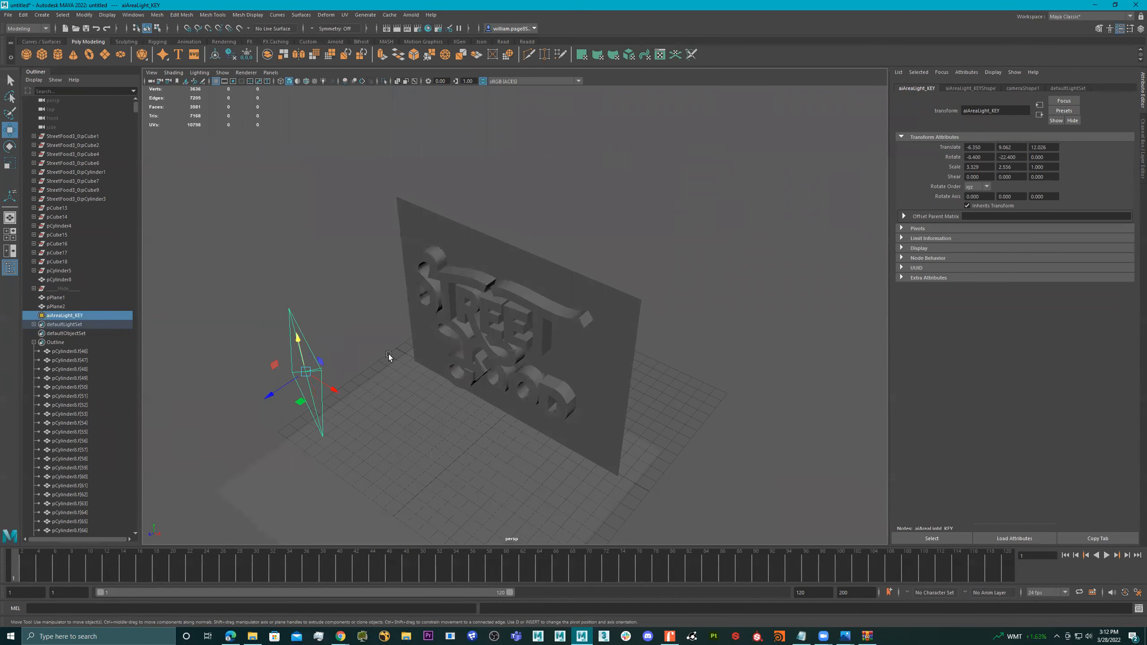
{"action": "left_click_drag", "start_coordinate": [337, 399], "coordinate": [510, 347], "text": "alt"}
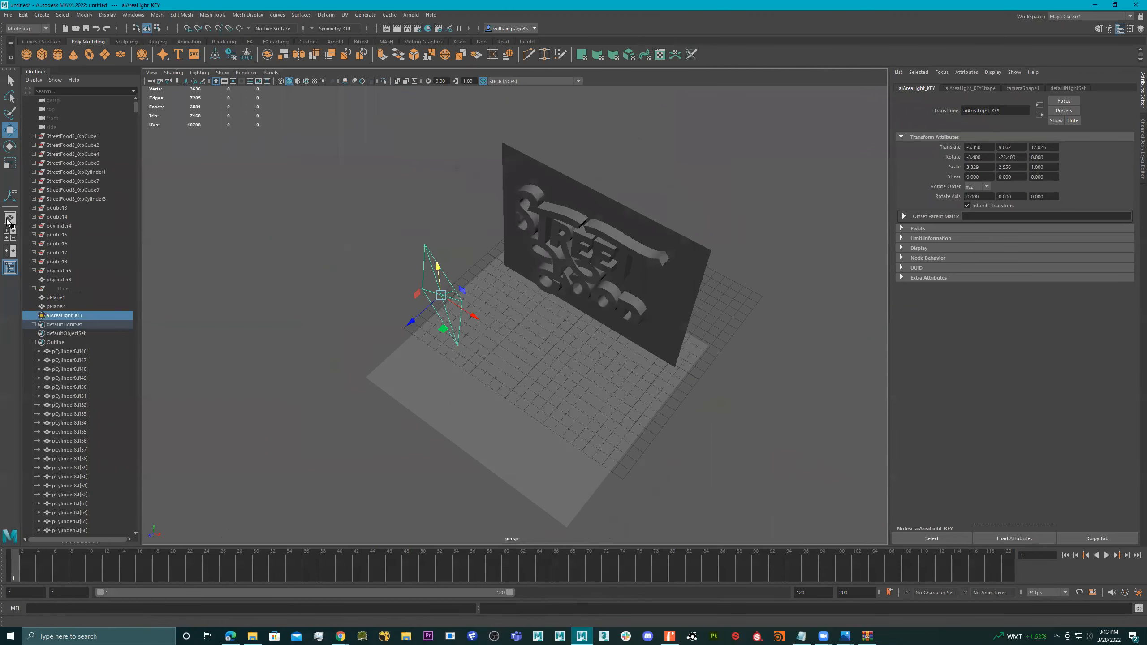
- Set the Move tool's axis orientation to Object, pull the key light back from the sign and enlarge it to about 6.9 by 4.55
{"action": "double_click", "coordinate": [9, 130]}
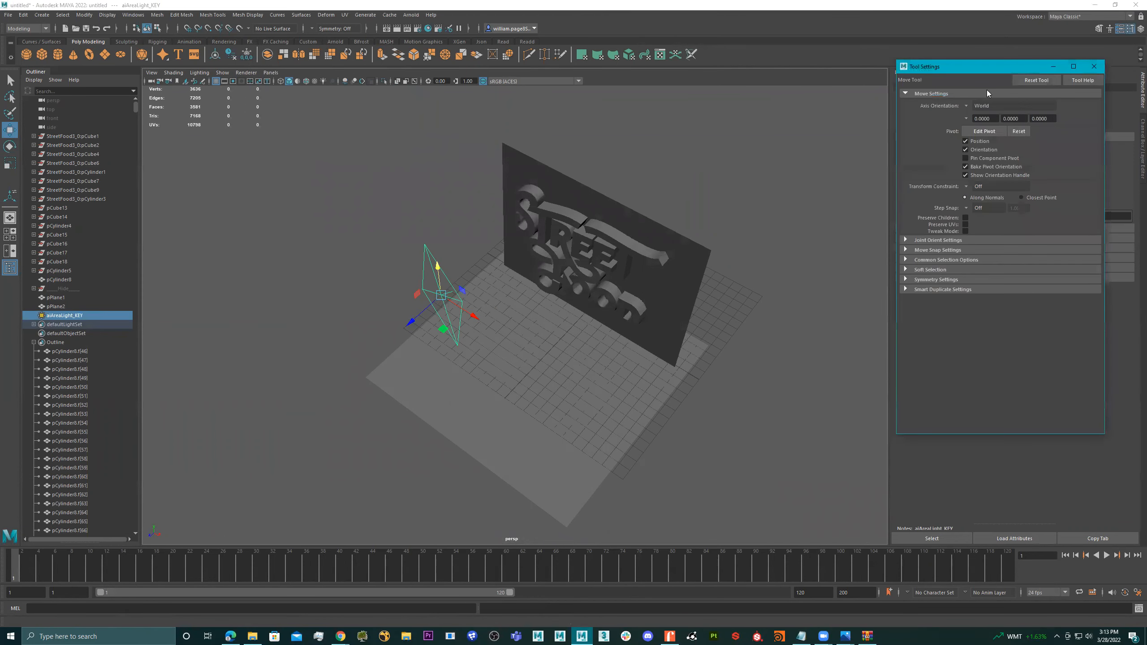
{"action": "left_click", "coordinate": [976, 106]}
{"action": "left_click", "coordinate": [997, 127]}
{"action": "left_click_drag", "start_coordinate": [409, 306], "coordinate": [202, 332]}
{"action": "key", "text": "r"}
{"action": "left_click_drag", "start_coordinate": [289, 361], "coordinate": [462, 382], "text": "alt"}
{"action": "left_click_drag", "start_coordinate": [364, 323], "coordinate": [449, 289]}
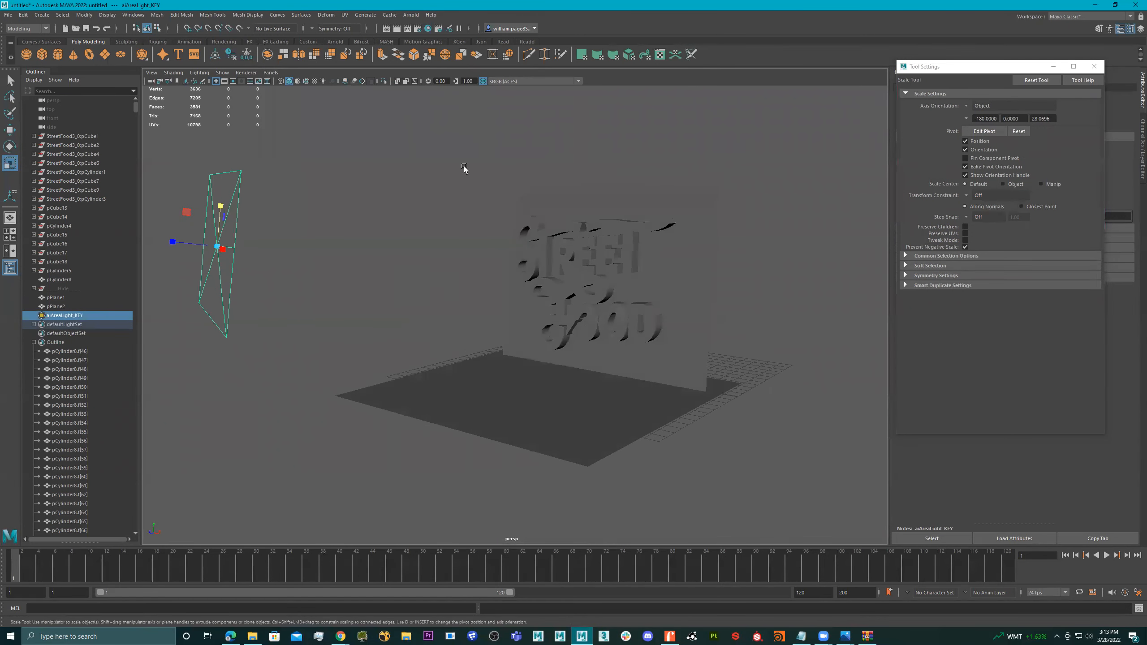
- Render the perspective view in Arnold RenderView, move the render window clear of the key light and select the light
{"action": "left_click", "coordinate": [396, 28]}
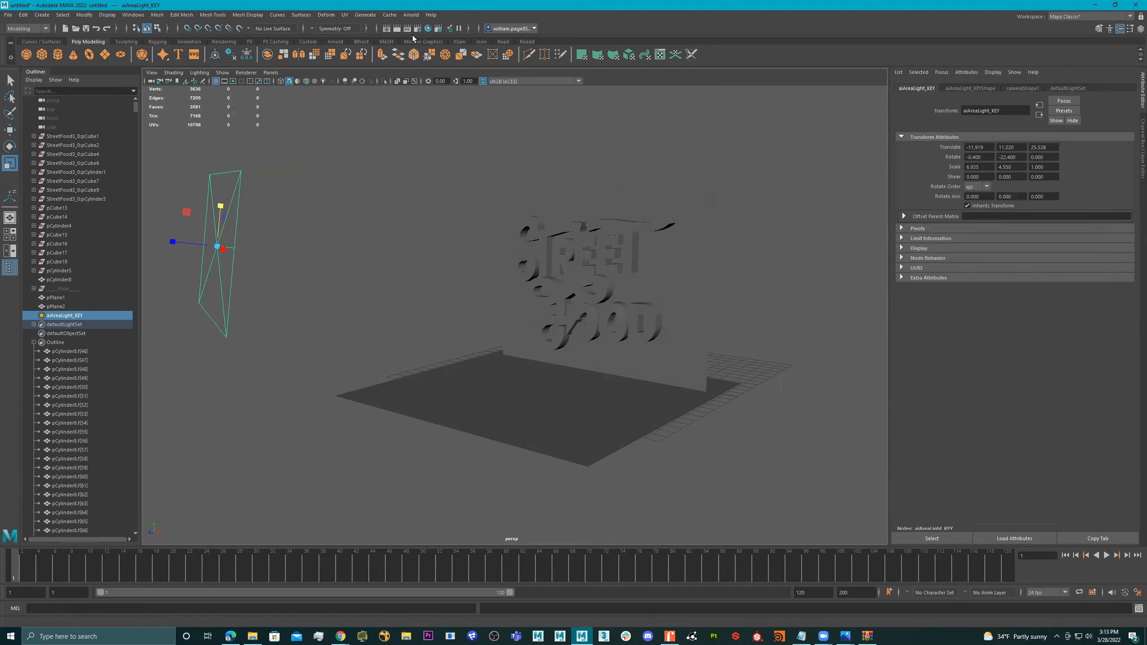
{"action": "left_click", "coordinate": [348, 44]}
{"action": "left_click", "coordinate": [298, 55]}
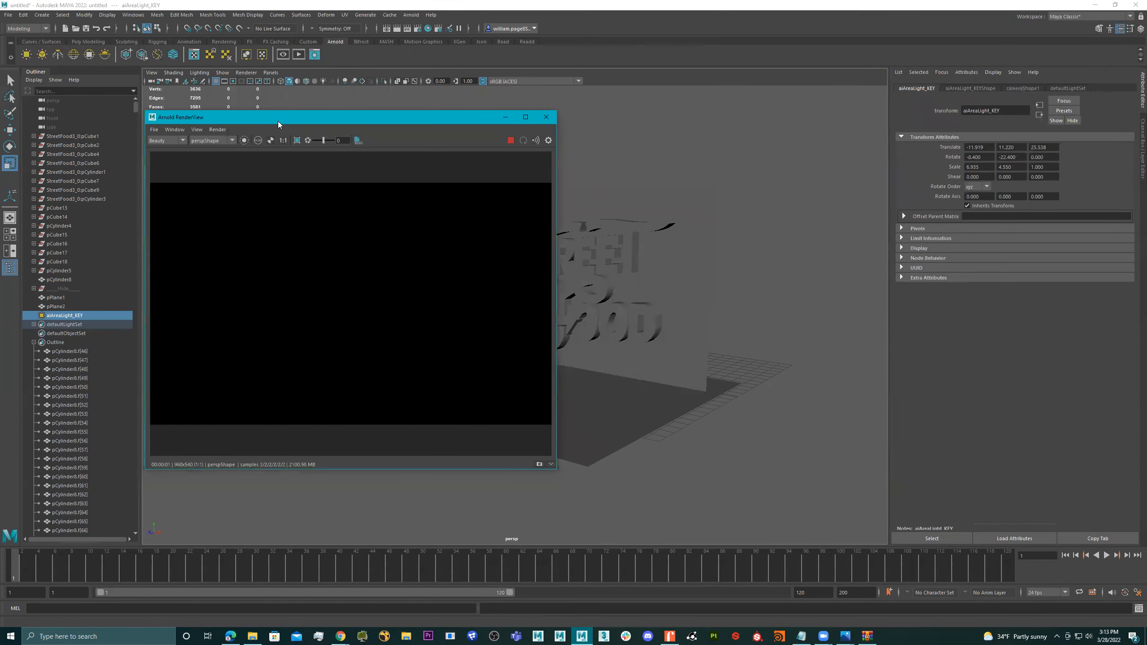
{"action": "left_click_drag", "start_coordinate": [278, 121], "coordinate": [456, 117]}
{"action": "left_click", "coordinate": [222, 201]}
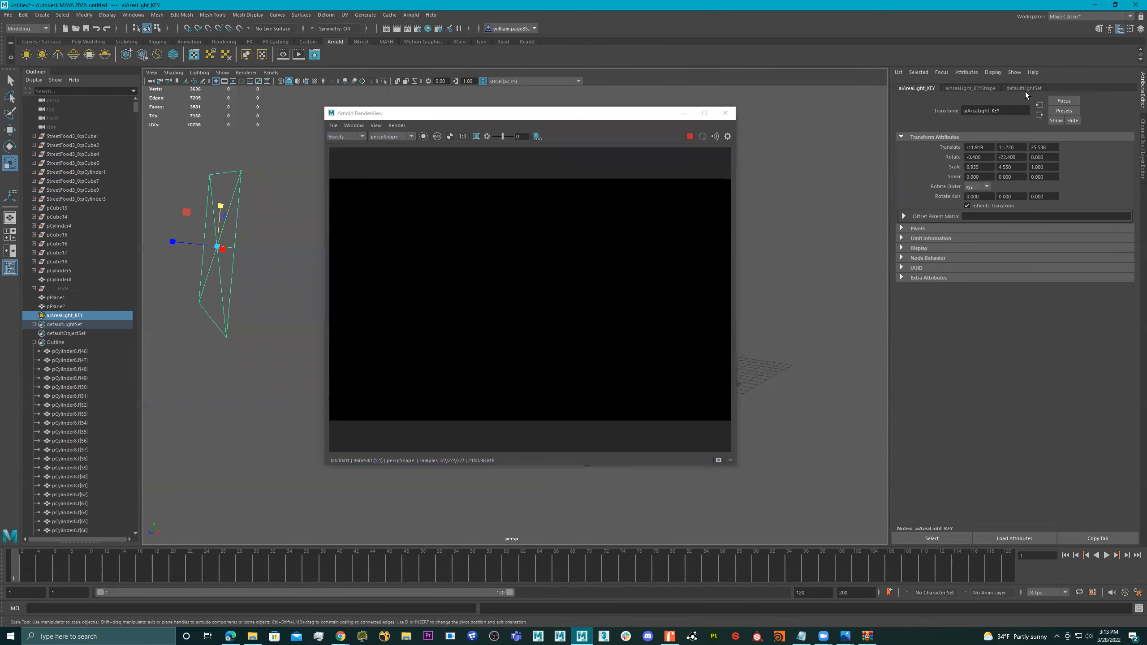
- Try exposures of 25 and 15 on the key light, and settle on 10
{"action": "left_click", "coordinate": [972, 88]}
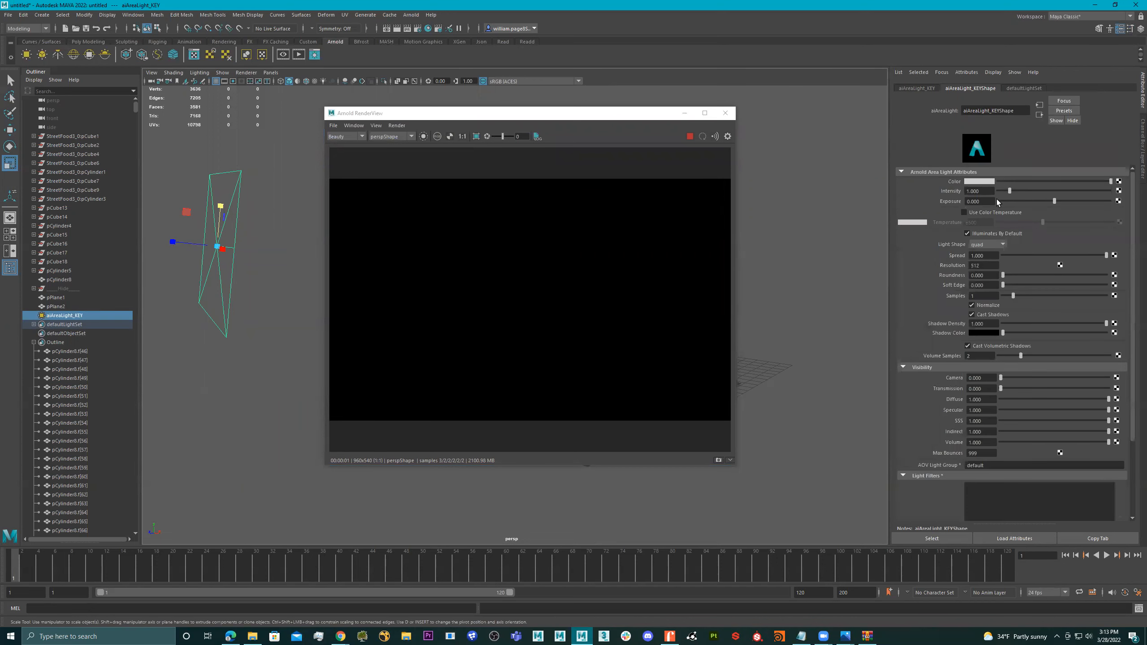
{"action": "type", "text": "25"}
{"action": "key", "text": "Return"}
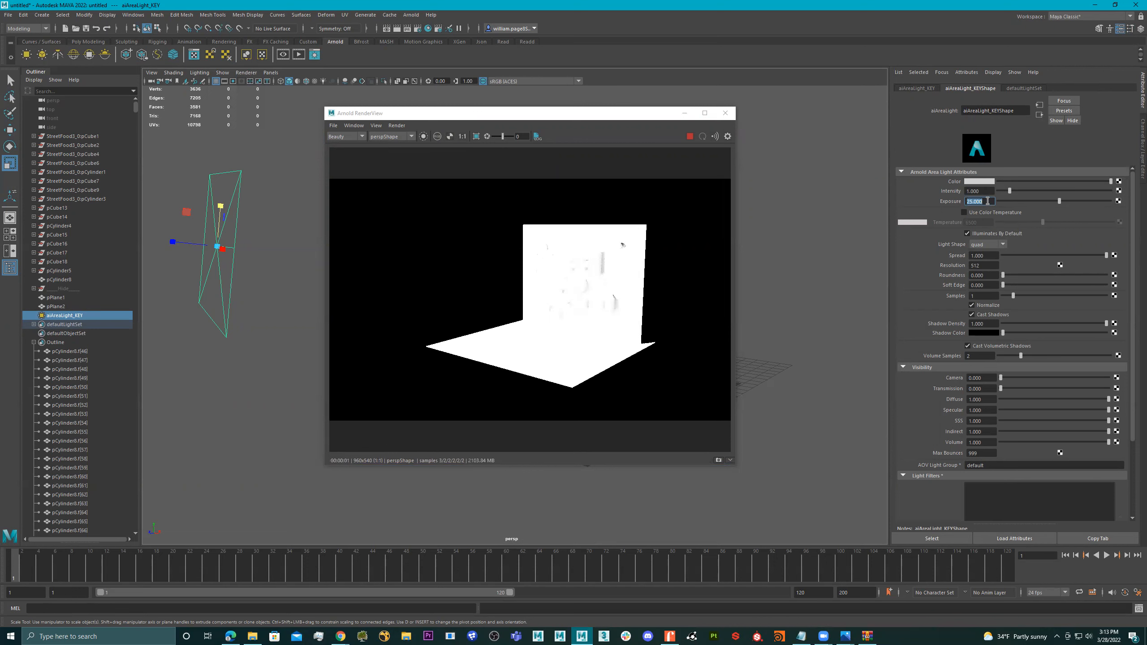
{"action": "type", "text": "15"}
{"action": "key", "text": "Return"}
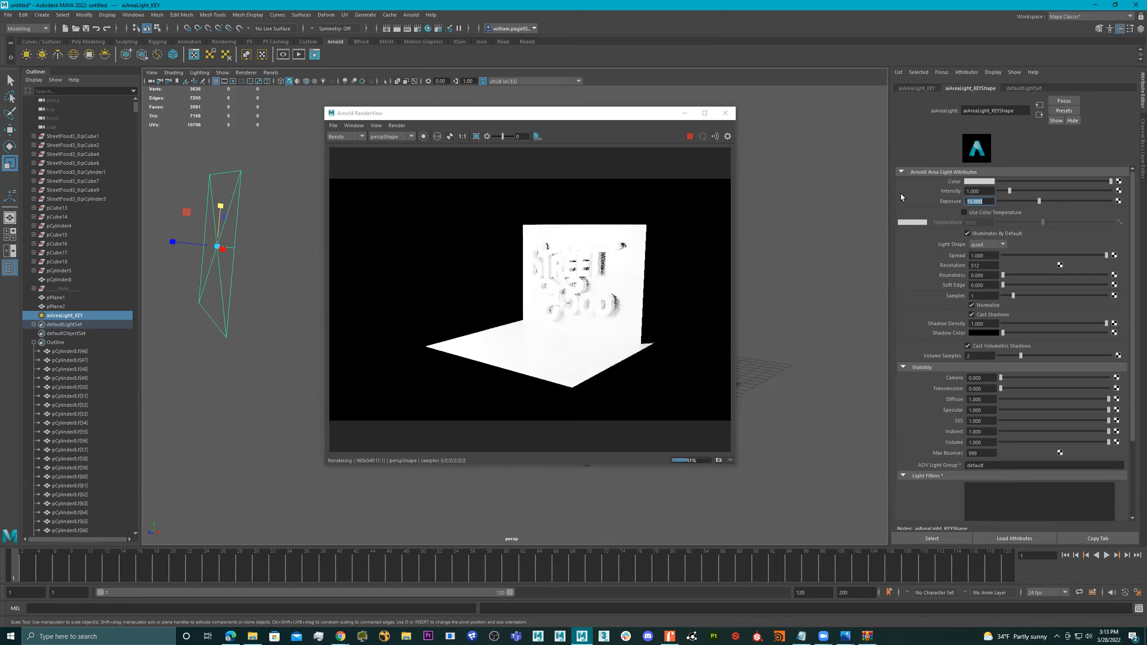
{"action": "key", "text": "Return"}
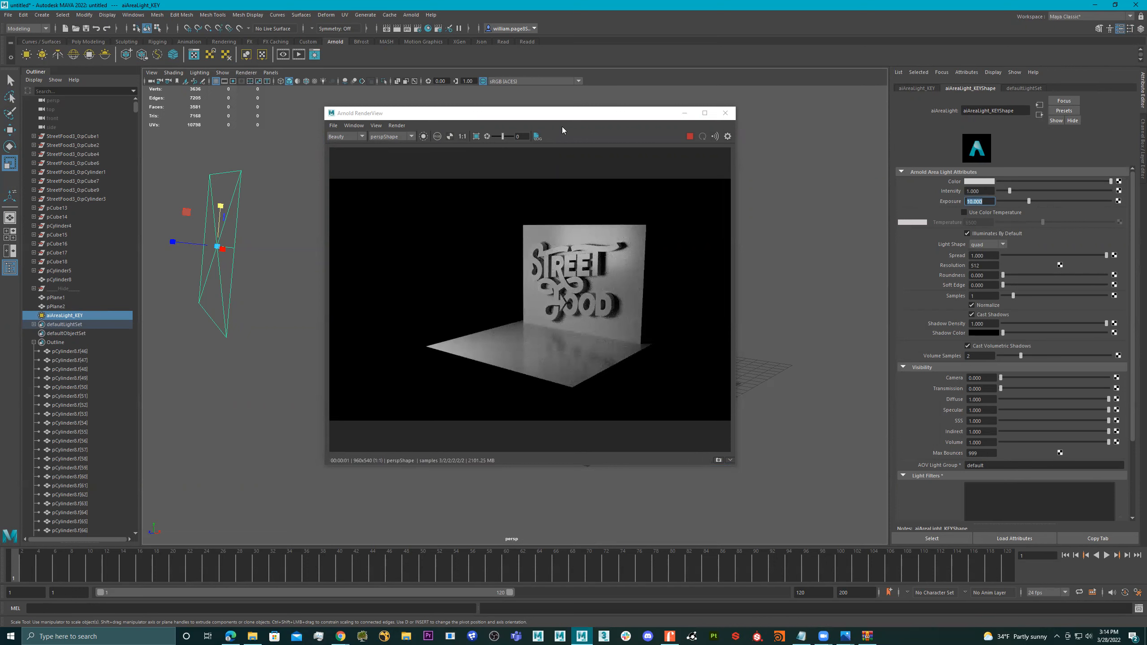
- Check the available render cameras, stop the live render and close the Arnold RenderView
{"action": "left_click", "coordinate": [395, 138]}
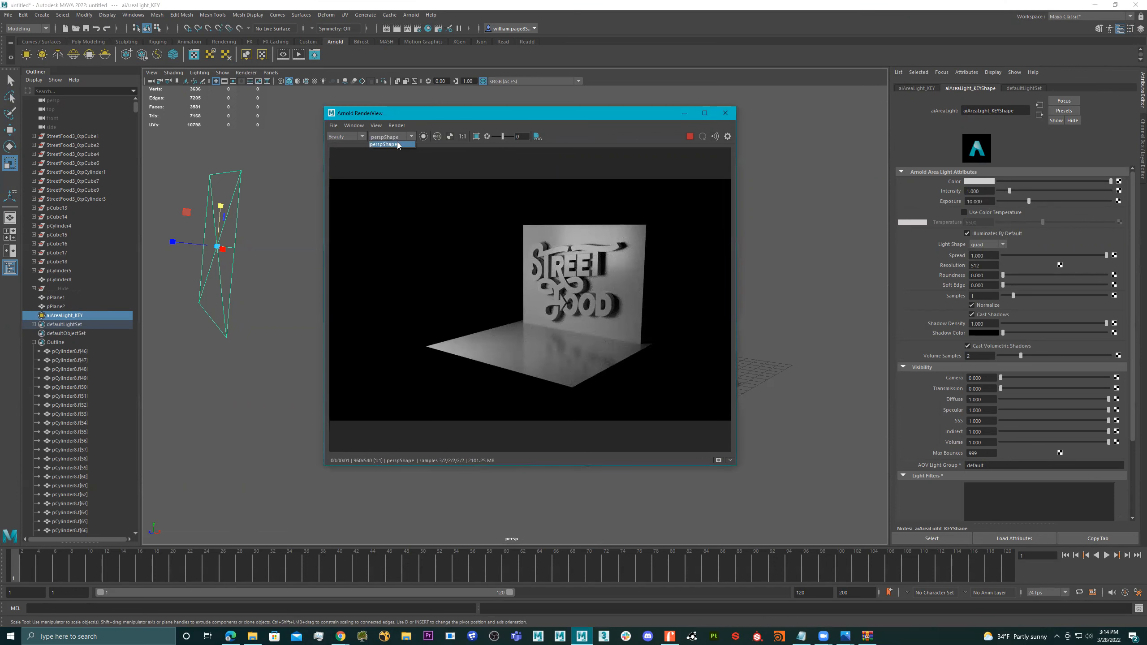
{"action": "left_click", "coordinate": [725, 112]}
{"action": "left_click", "coordinate": [690, 137]}
{"action": "left_click", "coordinate": [725, 113]}
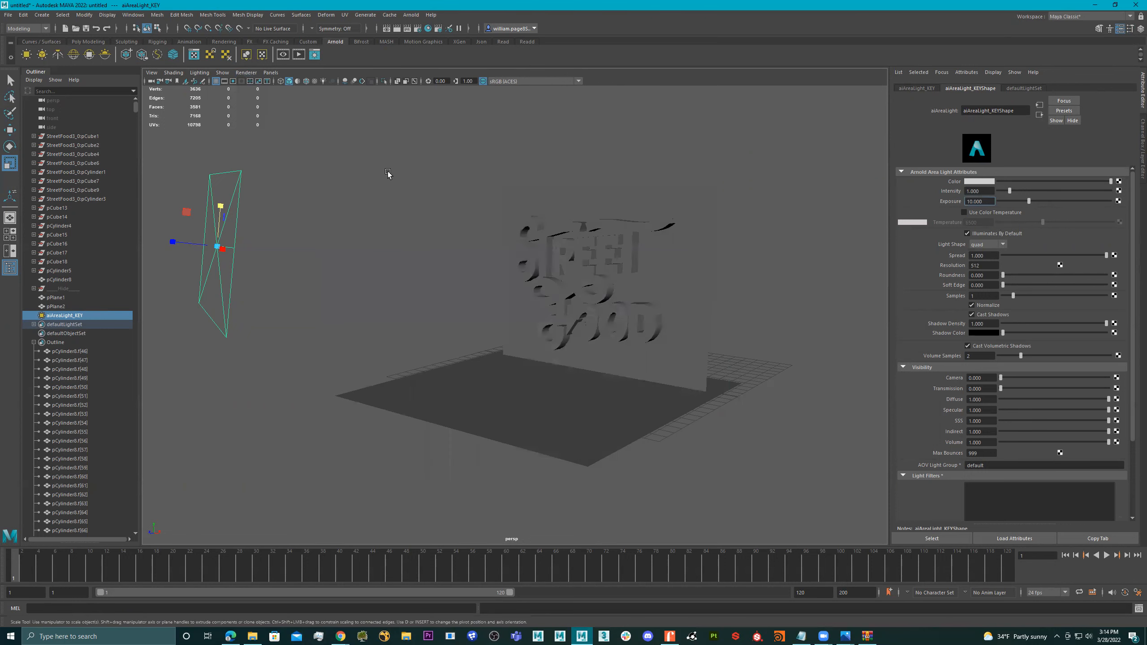
- Duplicate the Street Food lettering mesh and move the copy behind the back wall
{"action": "left_click_drag", "start_coordinate": [470, 202], "coordinate": [563, 212], "text": "alt"}
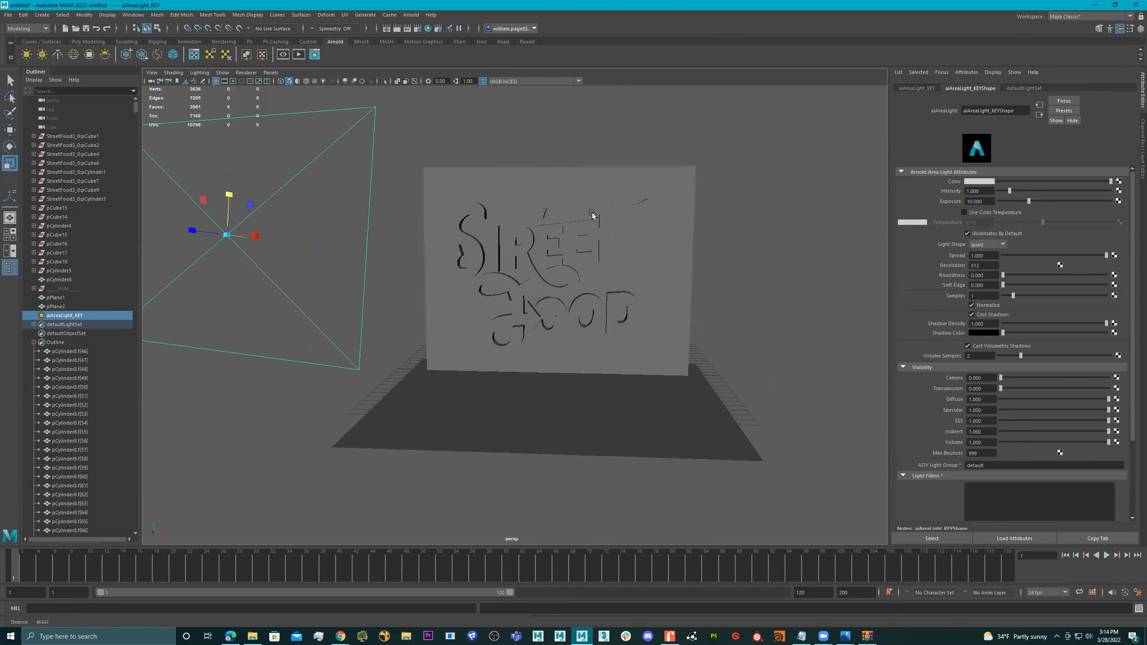
{"action": "right_click_drag", "start_coordinate": [564, 213], "coordinate": [673, 209], "text": "alt"}
{"action": "middle_click_drag", "start_coordinate": [673, 209], "coordinate": [584, 264], "text": "alt"}
{"action": "mouse_move", "coordinate": [568, 252]}
{"action": "left_mouse_down", "text": "alt"}
{"action": "mouse_move", "coordinate": [579, 233]}
{"action": "mouse_move", "coordinate": [547, 240]}
{"action": "mouse_move", "coordinate": [556, 246]}
{"action": "mouse_move", "coordinate": [545, 254]}
{"action": "mouse_move", "coordinate": [570, 258]}
{"action": "left_mouse_up", "text": "alt"}
{"action": "middle_click_drag", "start_coordinate": [570, 256], "coordinate": [615, 249], "text": "alt"}
{"action": "left_click_drag", "start_coordinate": [615, 249], "coordinate": [570, 264], "text": "alt"}
{"action": "middle_click_drag", "start_coordinate": [570, 265], "coordinate": [523, 263], "text": "alt"}
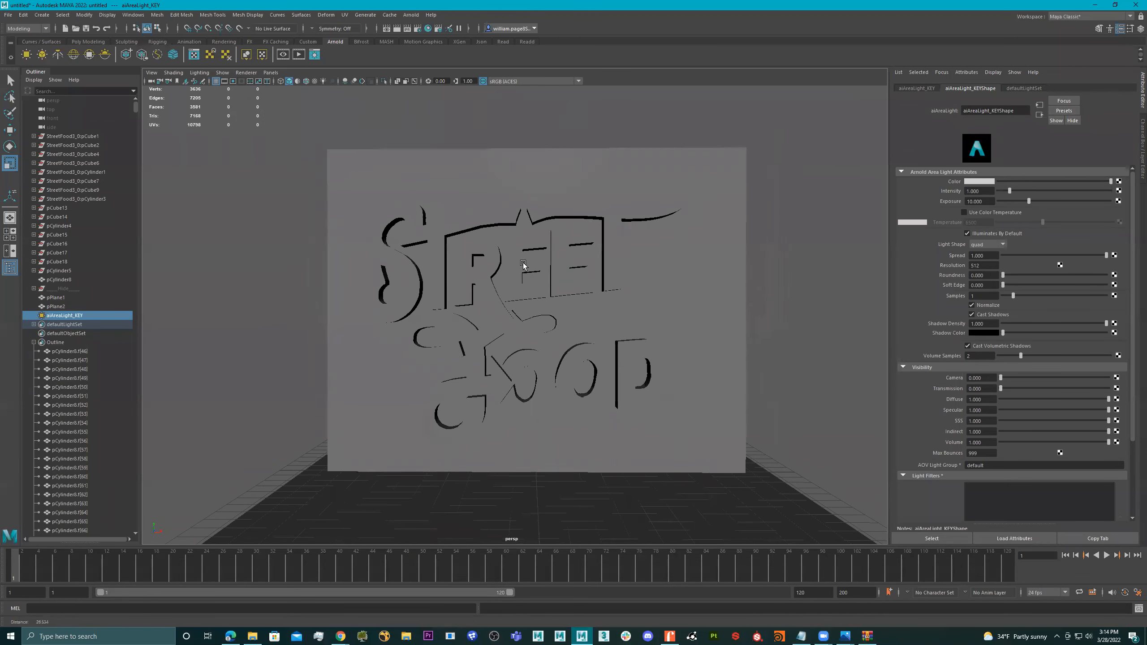
{"action": "left_click", "coordinate": [531, 275]}
{"action": "left_click_drag", "start_coordinate": [542, 277], "coordinate": [559, 292], "text": "alt"}
{"action": "right_click_drag", "start_coordinate": [558, 293], "coordinate": [546, 295], "text": "alt"}
{"action": "key", "text": "w"}
{"action": "left_click_drag", "start_coordinate": [570, 292], "coordinate": [459, 280], "text": "alt"}
{"action": "key", "text": "ctrl+d"}
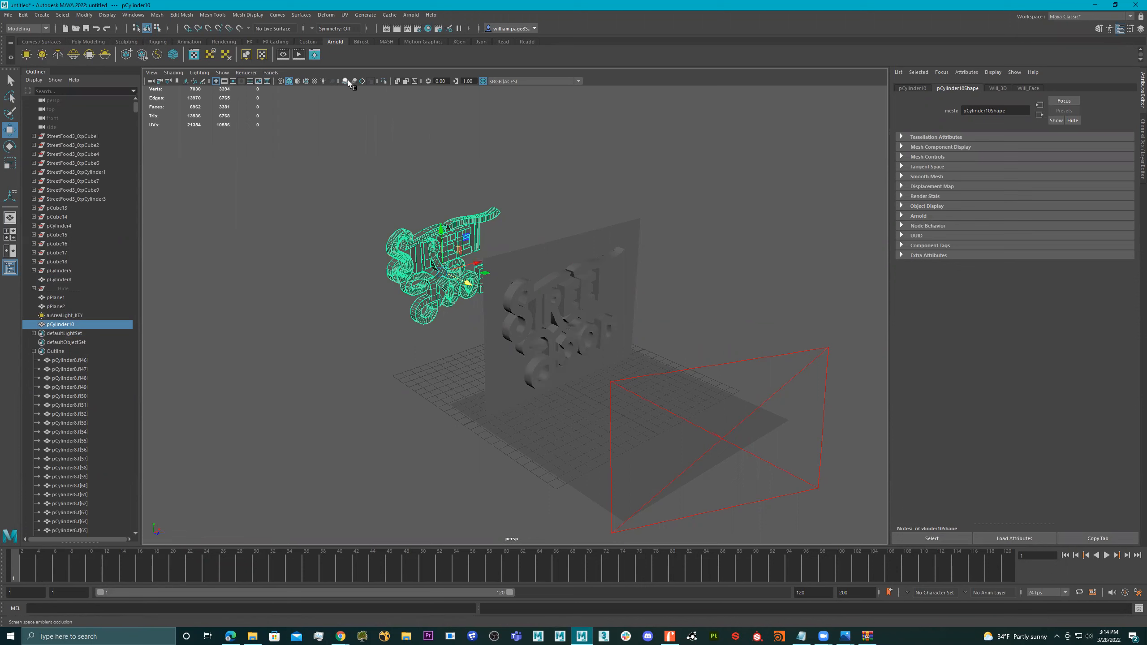
- Isolate the duplicated lettering and select all the vertices on its back side
{"action": "left_click", "coordinate": [384, 81]}
{"action": "left_click_drag", "start_coordinate": [367, 182], "coordinate": [654, 168], "text": "alt"}
{"action": "mouse_move", "coordinate": [573, 160]}
{"action": "right_mouse_down"}
{"action": "mouse_move", "coordinate": [573, 183]}
{"action": "mouse_move", "coordinate": [572, 149]}
{"action": "right_mouse_up"}
{"action": "left_click_drag", "start_coordinate": [478, 101], "coordinate": [576, 431]}
{"action": "left_click_drag", "start_coordinate": [545, 396], "coordinate": [525, 322], "text": "alt"}
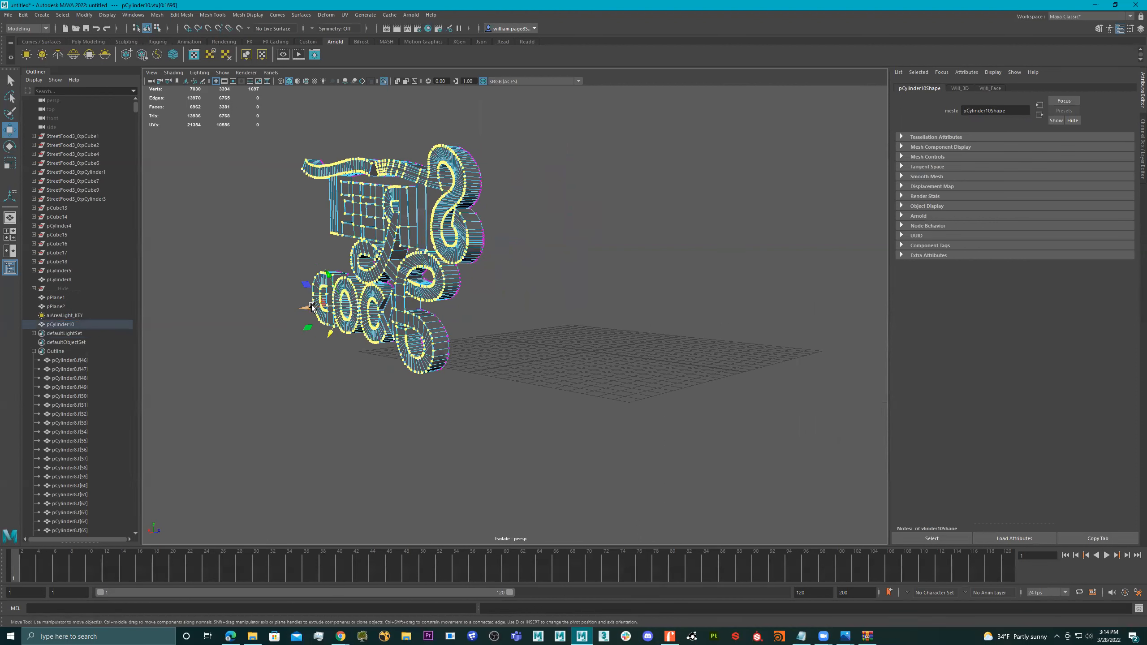
{"action": "left_click_drag", "start_coordinate": [312, 306], "coordinate": [378, 269], "text": "alt"}
{"action": "key", "text": "r"}
{"action": "scroll", "coordinate": [382, 263], "scroll_direction": "up", "scroll_amount": 4}
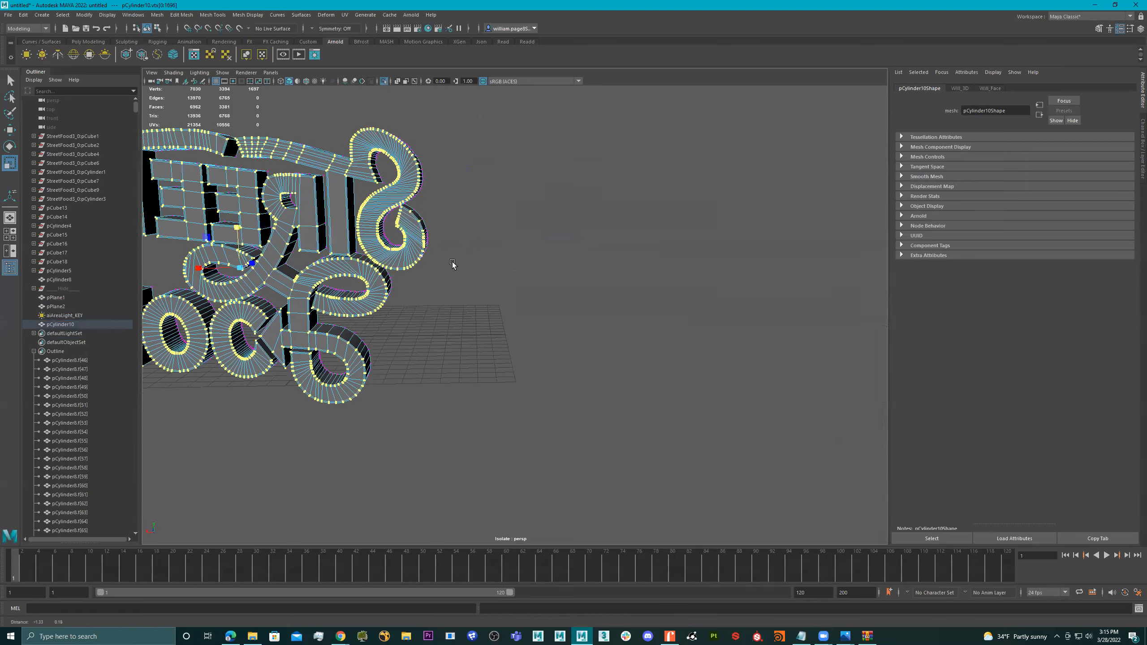
{"action": "scroll", "coordinate": [382, 262], "scroll_direction": "down", "scroll_amount": 5}
{"action": "left_click_drag", "start_coordinate": [490, 248], "coordinate": [558, 290], "text": "alt"}
{"action": "key", "text": "w"}
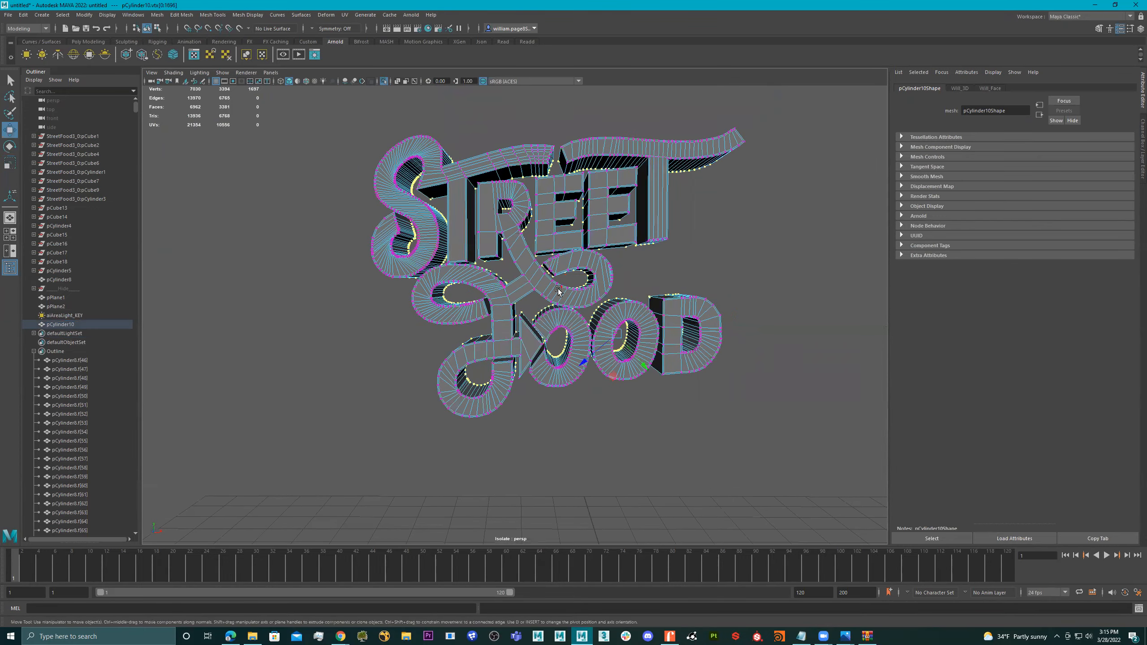
{"action": "key", "text": "e"}
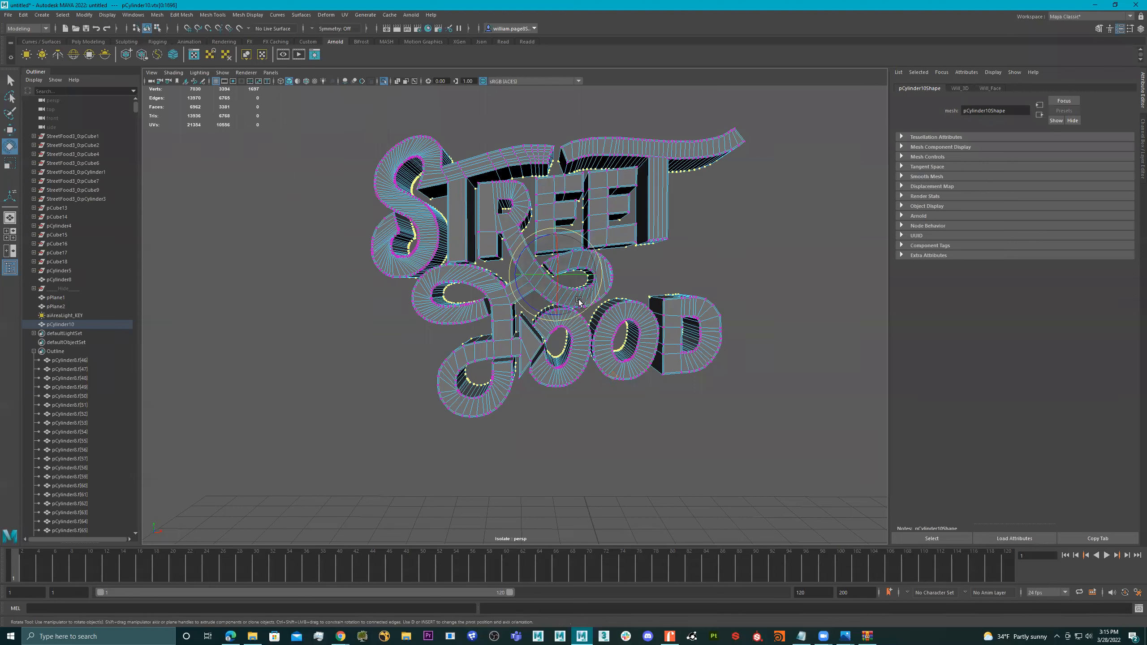
- Reset the Move tool to World axes and shift the selected back vertices backward to deepen the lettering
{"action": "key", "text": "w"}
{"action": "left_click_drag", "start_coordinate": [636, 333], "coordinate": [739, 341], "text": "alt"}
{"action": "left_click_drag", "start_coordinate": [722, 325], "coordinate": [666, 312], "text": "alt"}
{"action": "double_click", "coordinate": [9, 130]}
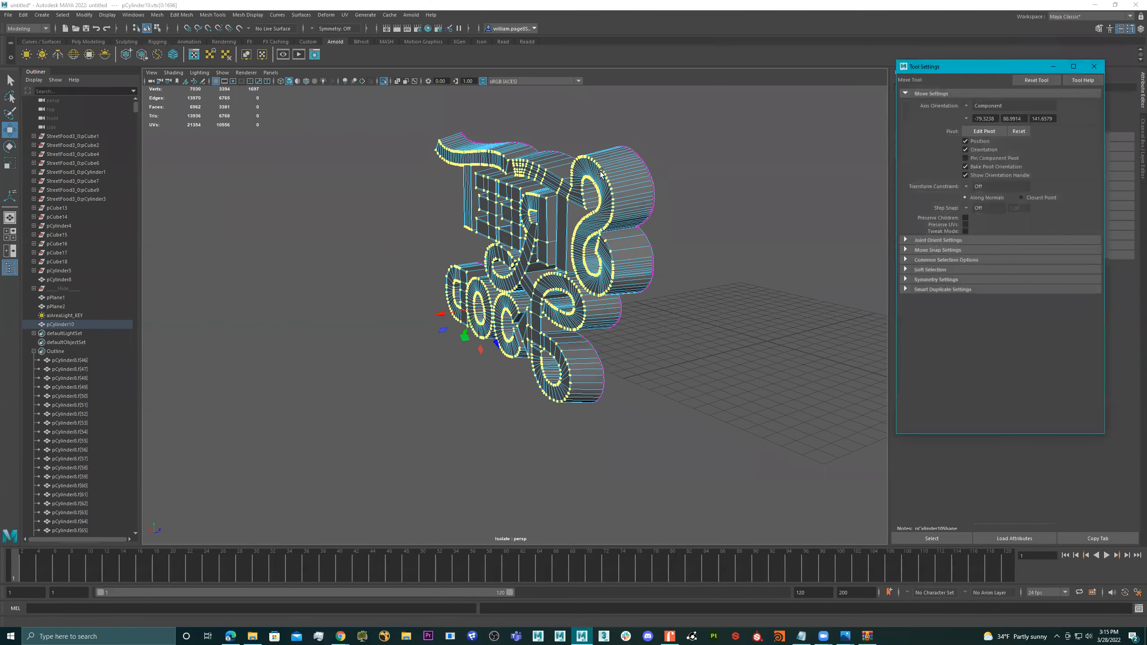
{"action": "left_click", "coordinate": [1027, 80]}
{"action": "mouse_move", "coordinate": [860, 147]}
{"action": "left_mouse_down", "text": "alt"}
{"action": "mouse_move", "coordinate": [671, 187]}
{"action": "mouse_move", "coordinate": [613, 181]}
{"action": "mouse_move", "coordinate": [553, 240]}
{"action": "mouse_move", "coordinate": [554, 223]}
{"action": "mouse_move", "coordinate": [603, 283]}
{"action": "mouse_move", "coordinate": [587, 283]}
{"action": "left_mouse_up", "text": "alt"}
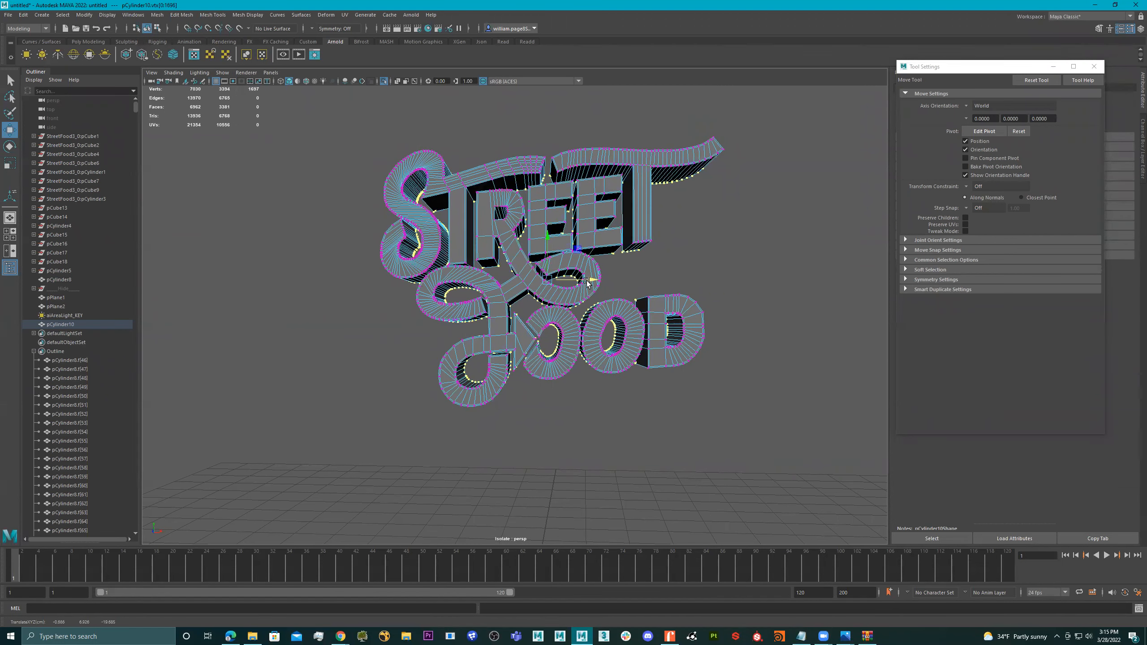
{"action": "left_click_drag", "start_coordinate": [548, 239], "coordinate": [548, 237]}
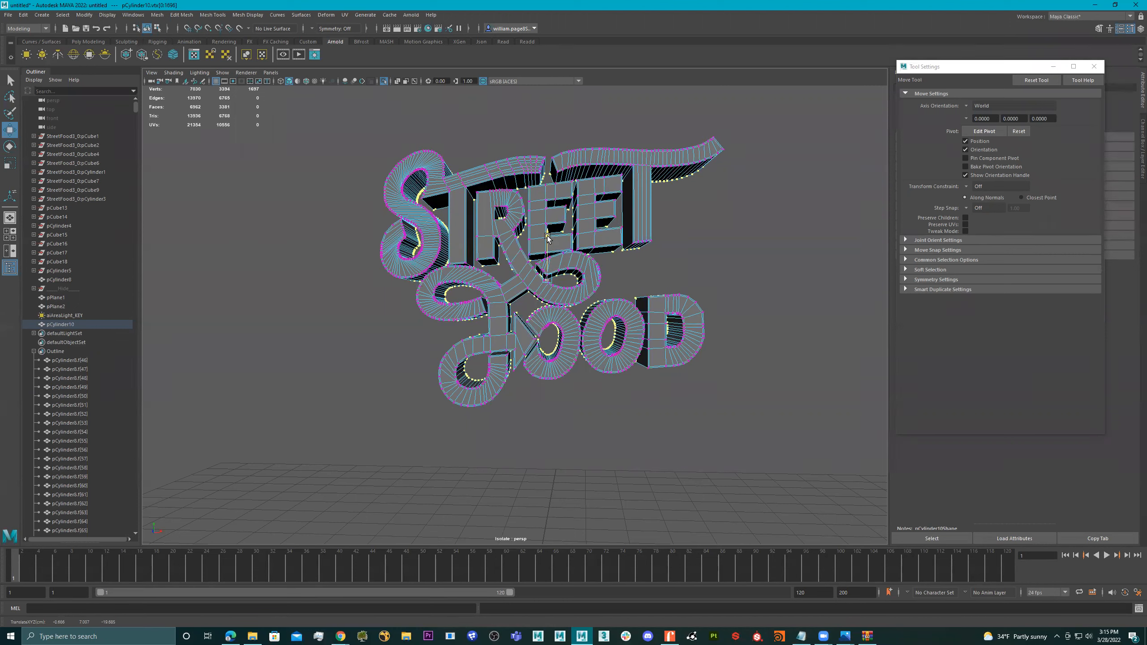
- Scale the back vertices down slightly so the sides of the lettering taper toward the rear
{"action": "left_click_drag", "start_coordinate": [547, 239], "coordinate": [584, 237], "text": "alt"}
{"action": "middle_click_drag", "start_coordinate": [583, 236], "coordinate": [570, 241], "text": "alt"}
{"action": "left_click_drag", "start_coordinate": [570, 243], "coordinate": [442, 261], "text": "alt"}
{"action": "key", "text": "r"}
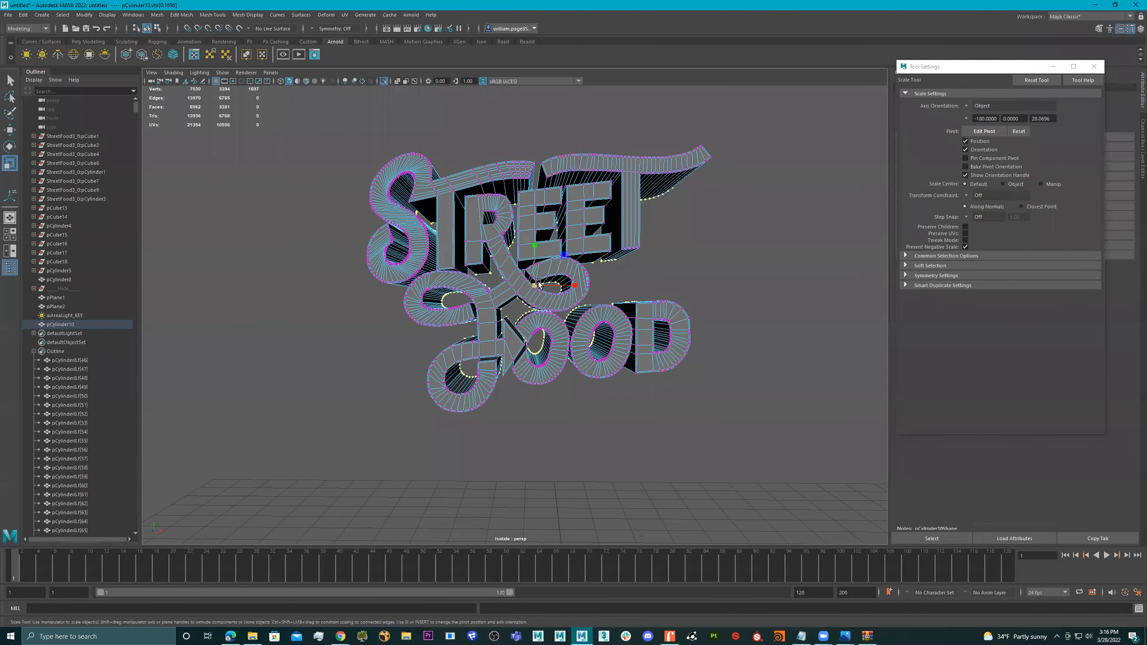
{"action": "left_click_drag", "start_coordinate": [533, 285], "coordinate": [517, 290]}
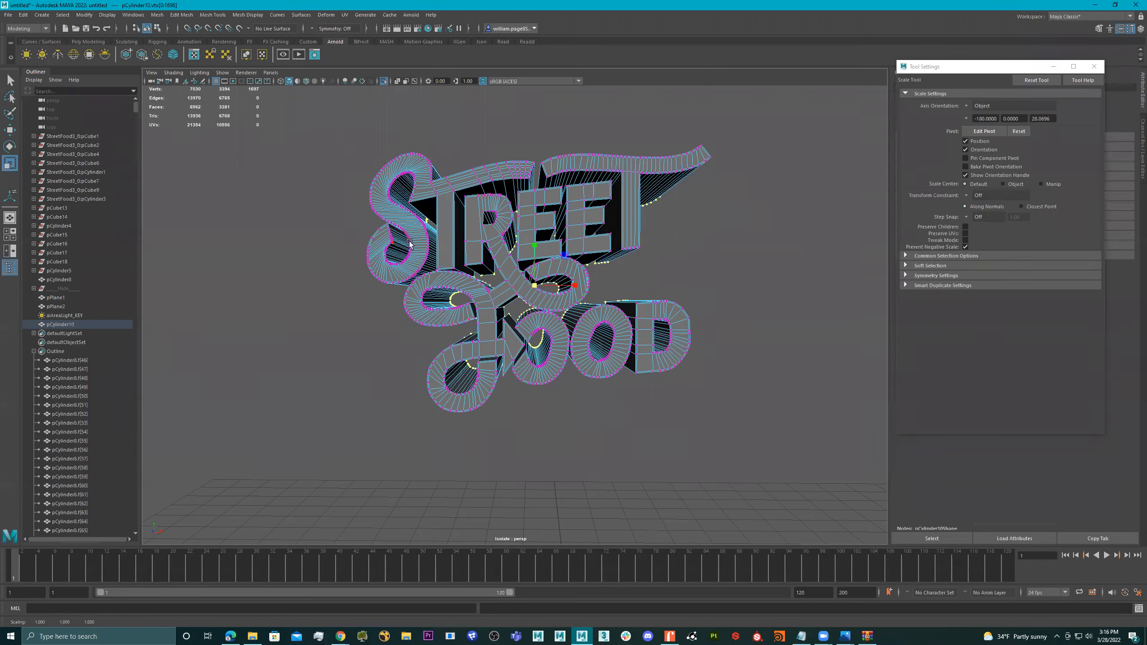
{"action": "left_click_drag", "start_coordinate": [466, 256], "coordinate": [497, 266], "text": "alt"}
{"action": "right_click_drag", "start_coordinate": [524, 276], "coordinate": [485, 254], "text": "alt"}
{"action": "left_click_drag", "start_coordinate": [485, 254], "coordinate": [506, 262], "text": "alt"}
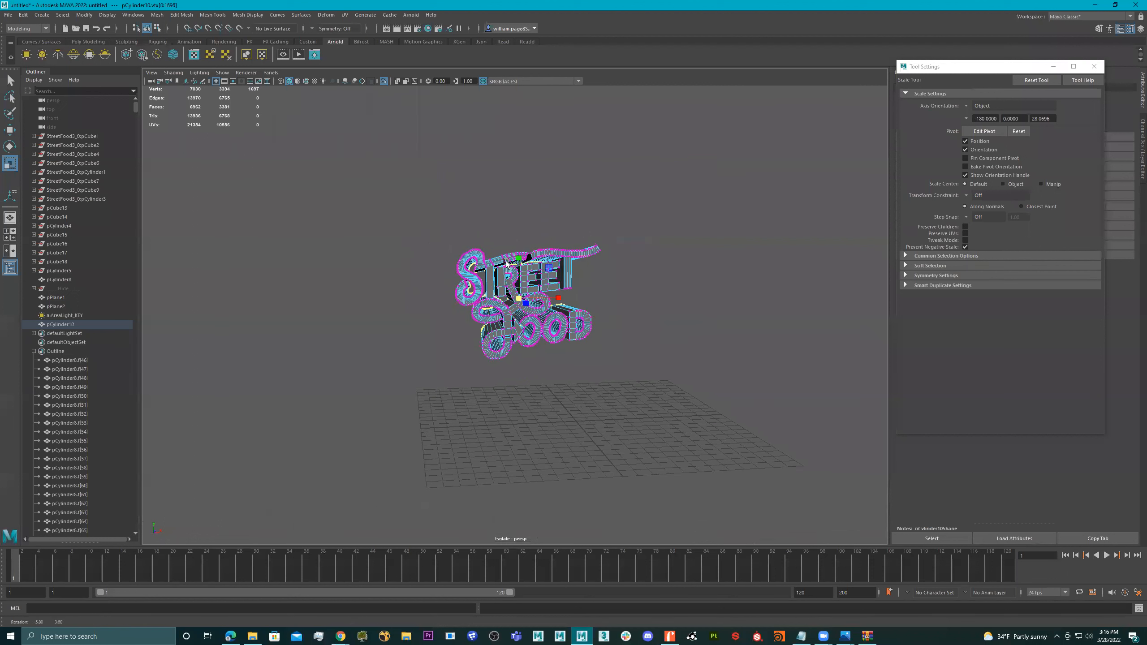
- Exit isolation and rename the deep lettering copy behind the wall as pCylinder__3D
{"action": "left_click", "coordinate": [383, 81]}
{"action": "right_click_drag", "start_coordinate": [530, 253], "coordinate": [506, 239], "text": "alt"}
{"action": "left_click_drag", "start_coordinate": [506, 239], "coordinate": [443, 274], "text": "alt"}
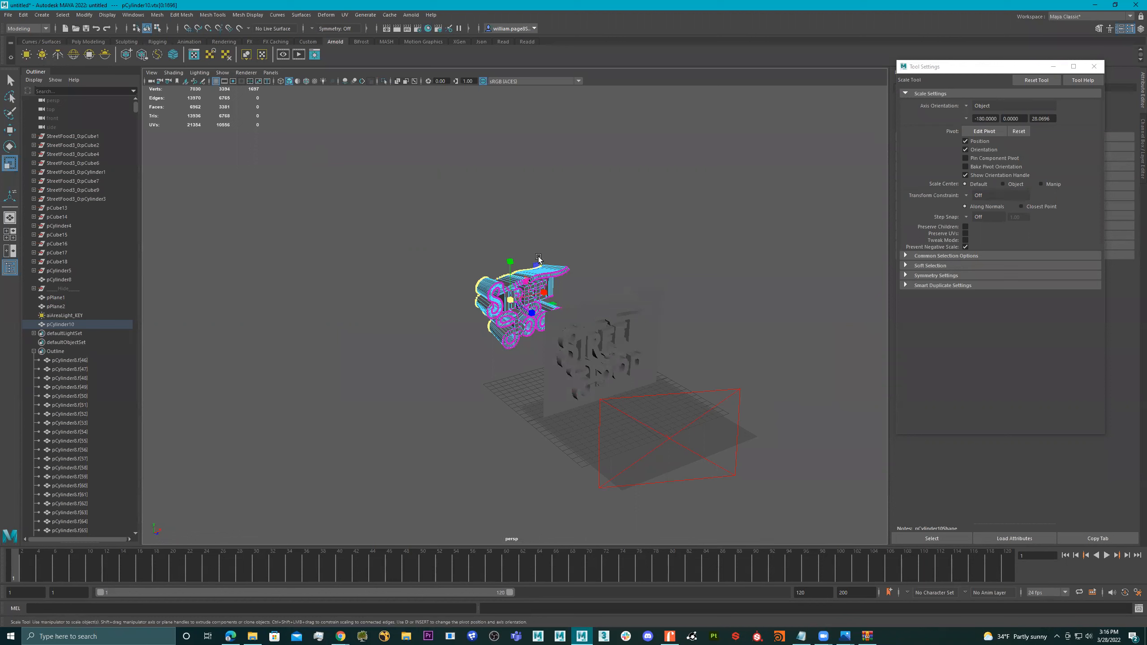
{"action": "left_click", "coordinate": [68, 324]}
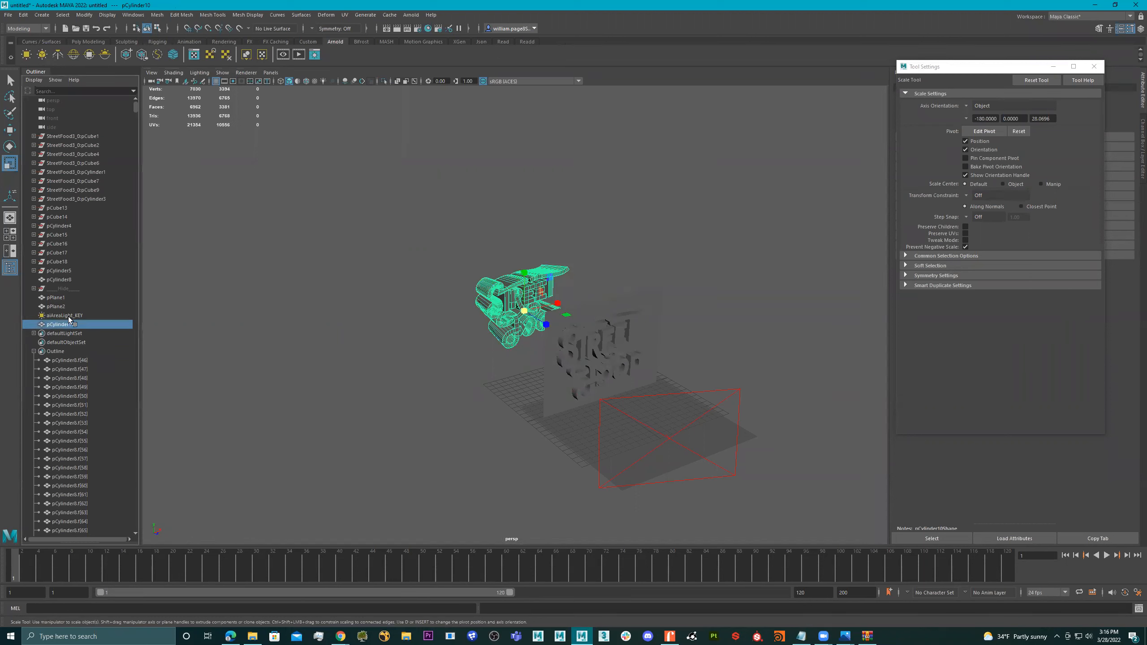
{"action": "double_click", "coordinate": [71, 323]}
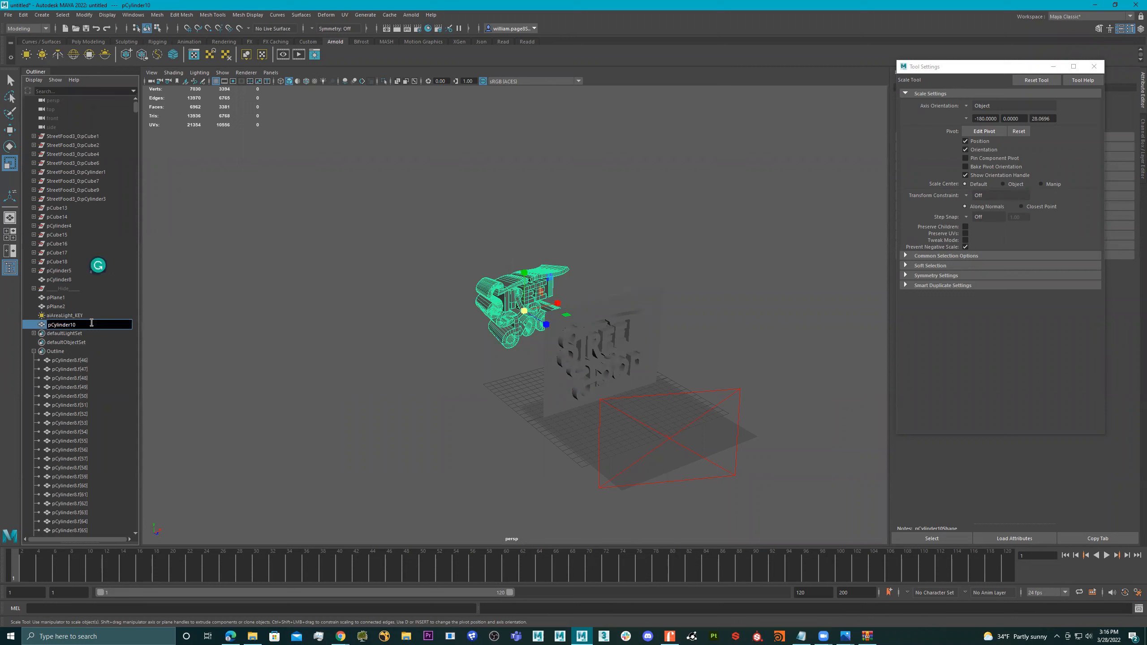
{"action": "type", "text": "_#D"}
{"action": "key", "text": "Return"}
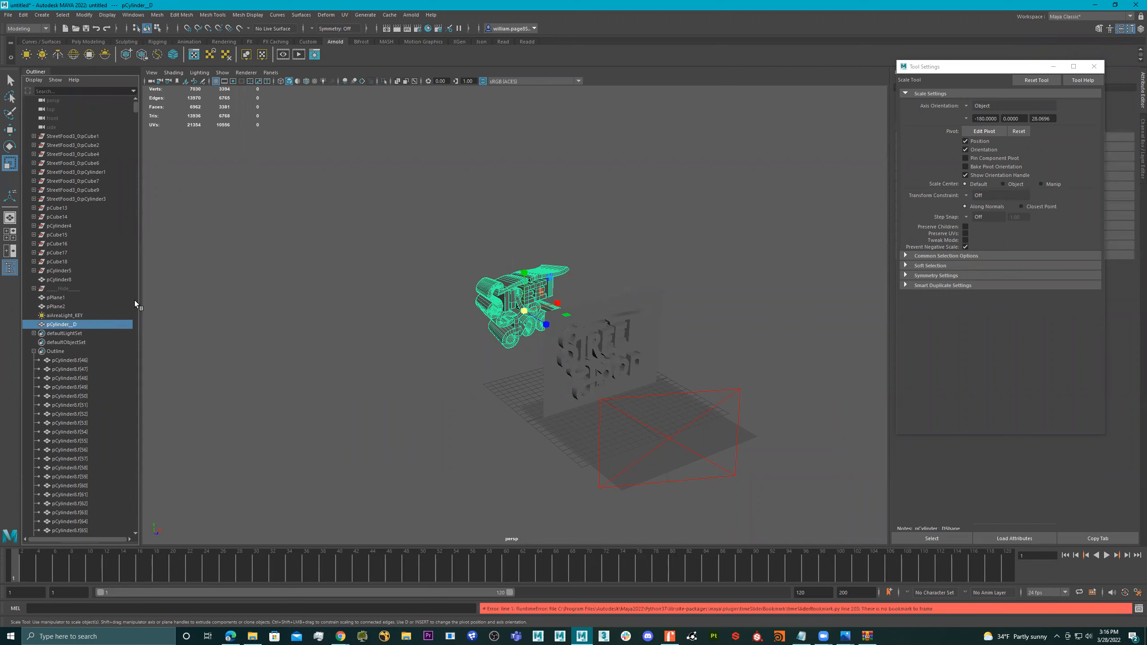
{"action": "double_click", "coordinate": [71, 325]}
{"action": "left_click", "coordinate": [75, 325]}
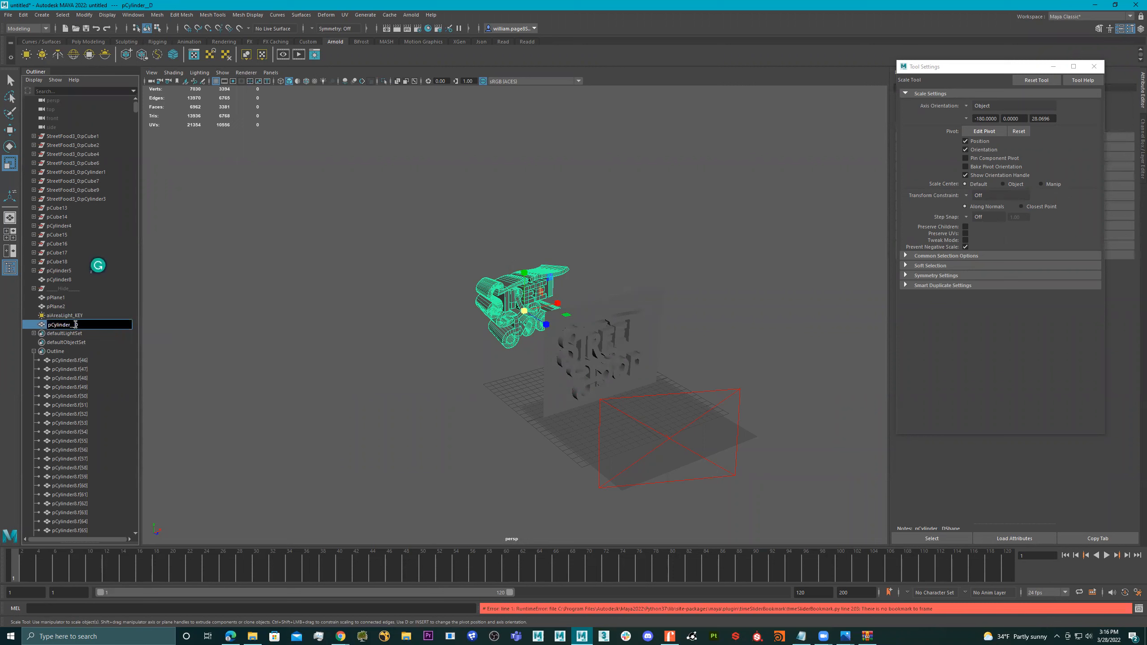
{"action": "key", "text": "Return"}
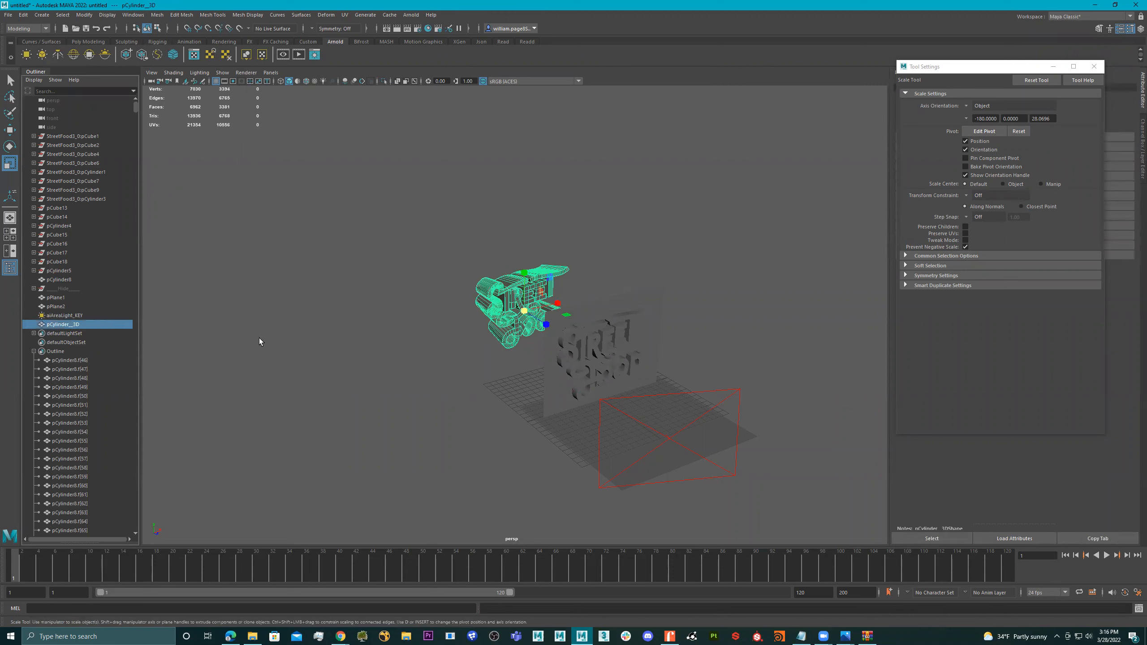
- Hide the pCylinder__3D lettering copy and close the render view window
{"action": "key", "text": "h"}
{"action": "left_click", "coordinate": [730, 111]}
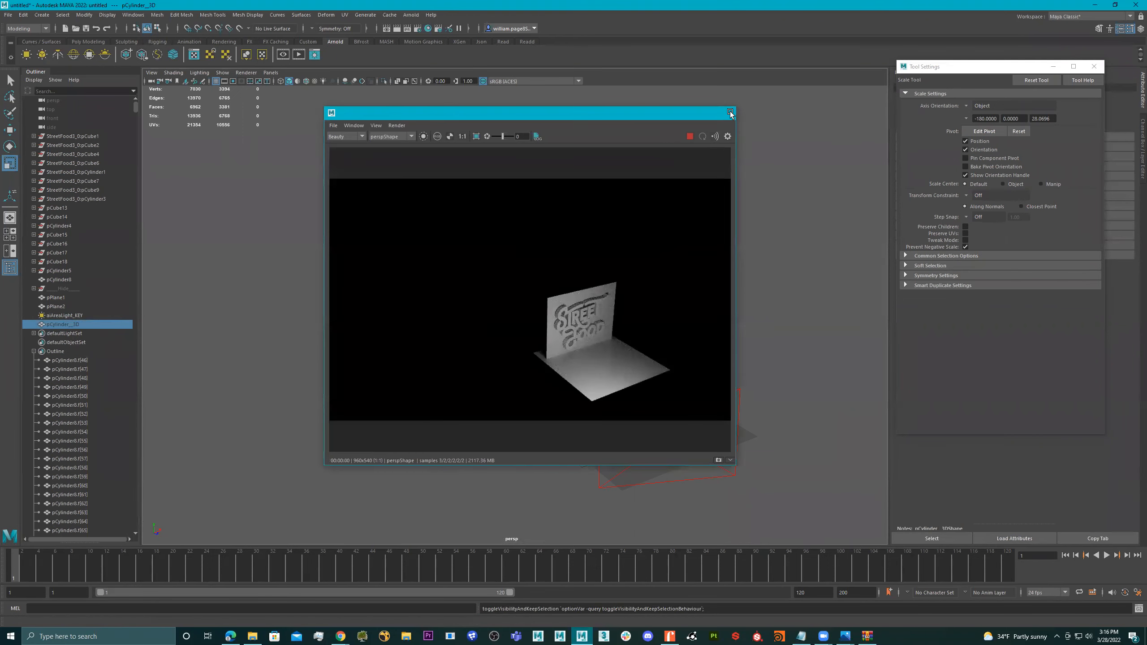
{"action": "key", "text": "shift+h"}
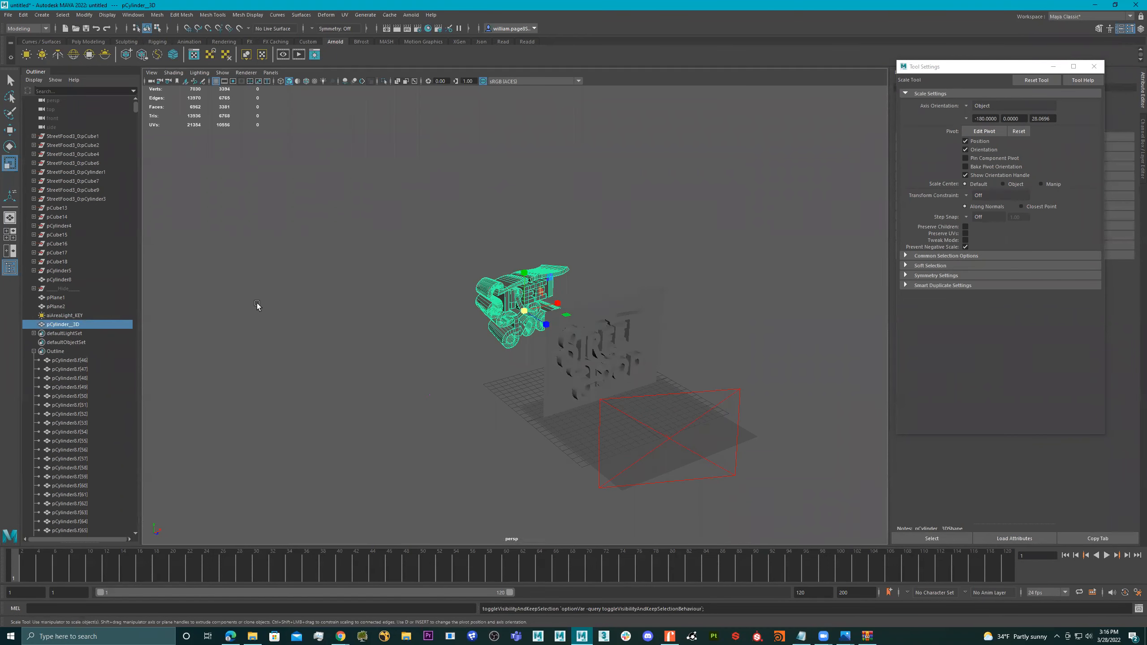
{"action": "key", "text": "h"}
- Face the Street Food sign straight on and display the film gate, gate mask and field chart
{"action": "left_click_drag", "start_coordinate": [509, 305], "coordinate": [462, 277], "text": "alt"}
{"action": "right_click_drag", "start_coordinate": [462, 278], "coordinate": [578, 274], "text": "alt"}
{"action": "middle_click_drag", "start_coordinate": [527, 265], "coordinate": [499, 239], "text": "alt"}
{"action": "right_click_drag", "start_coordinate": [499, 239], "coordinate": [579, 253], "text": "alt"}
{"action": "left_click_drag", "start_coordinate": [579, 253], "coordinate": [550, 257], "text": "alt"}
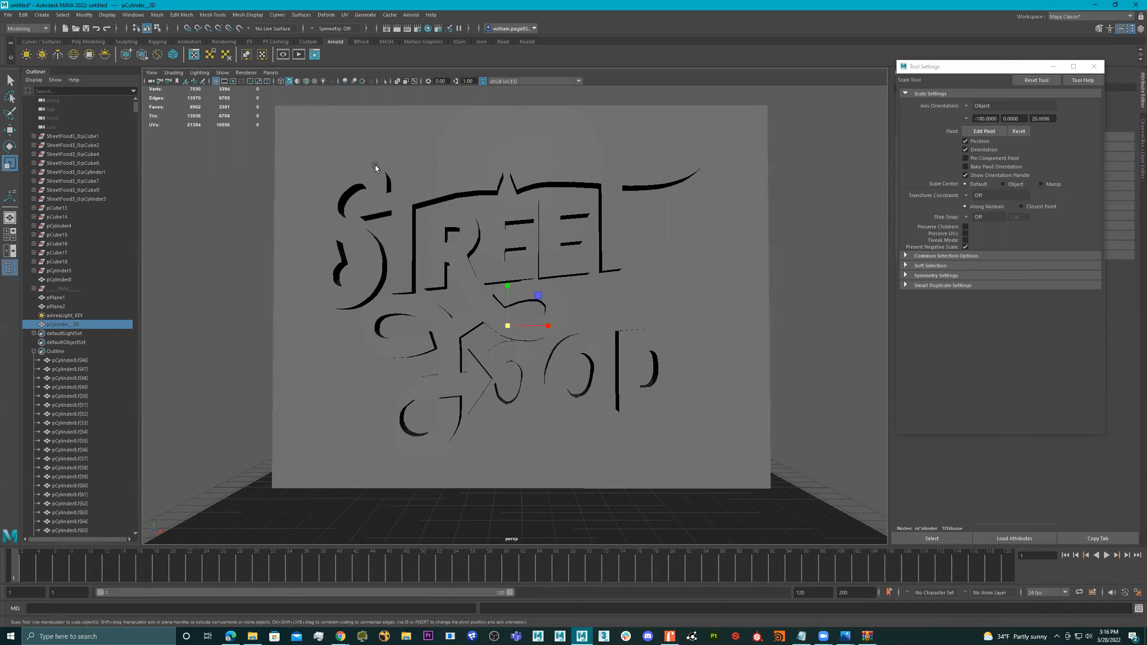
{"action": "left_click", "coordinate": [224, 81]}
{"action": "left_click", "coordinate": [224, 81]}
{"action": "left_click", "coordinate": [224, 82]}
{"action": "middle_click_drag", "start_coordinate": [437, 221], "coordinate": [448, 236], "text": "alt"}
{"action": "left_click", "coordinate": [243, 82]}
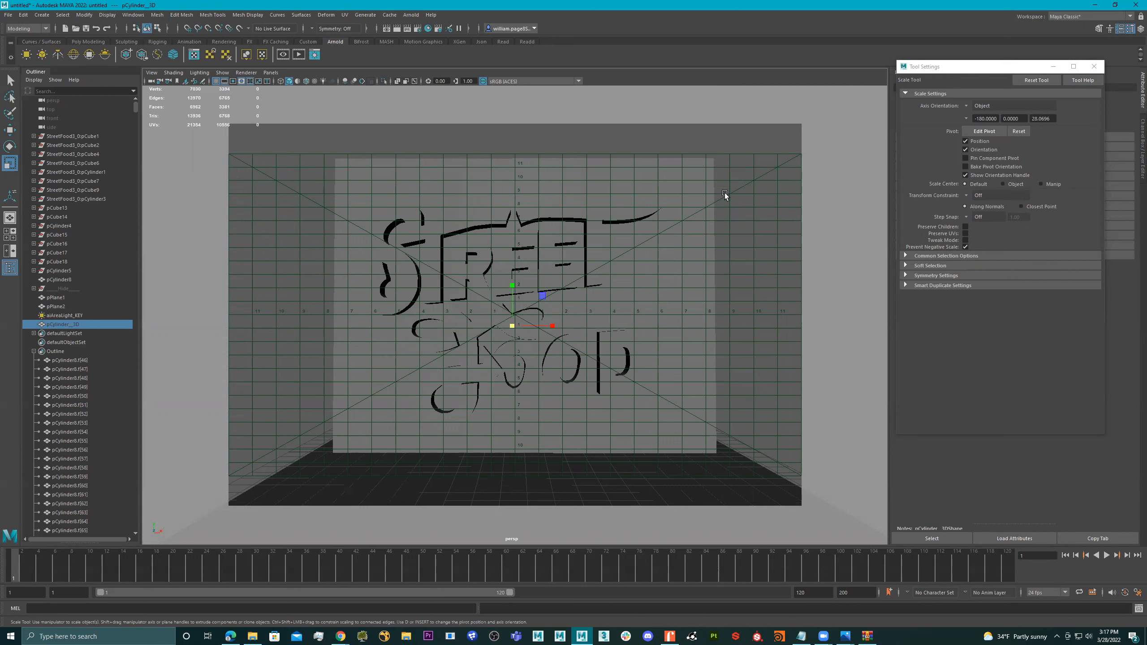
- Center the sign within the field chart and create a new camera from this view
{"action": "middle_click_drag", "start_coordinate": [730, 227], "coordinate": [723, 226], "text": "alt"}
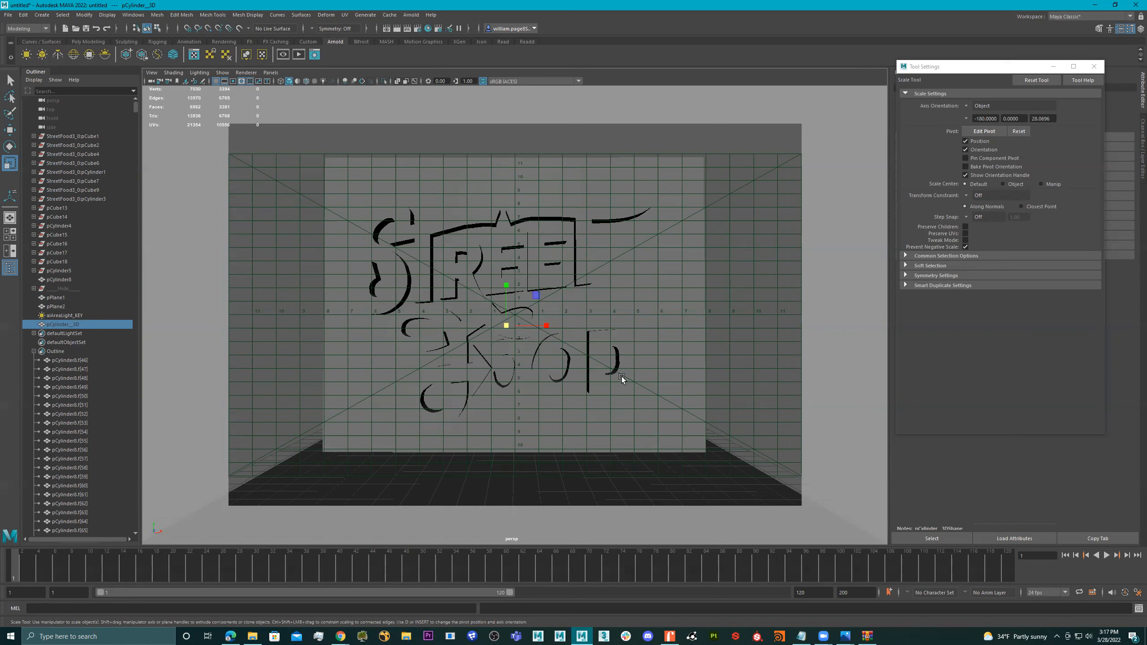
{"action": "scroll", "coordinate": [624, 338], "scroll_direction": "up", "scroll_amount": 1}
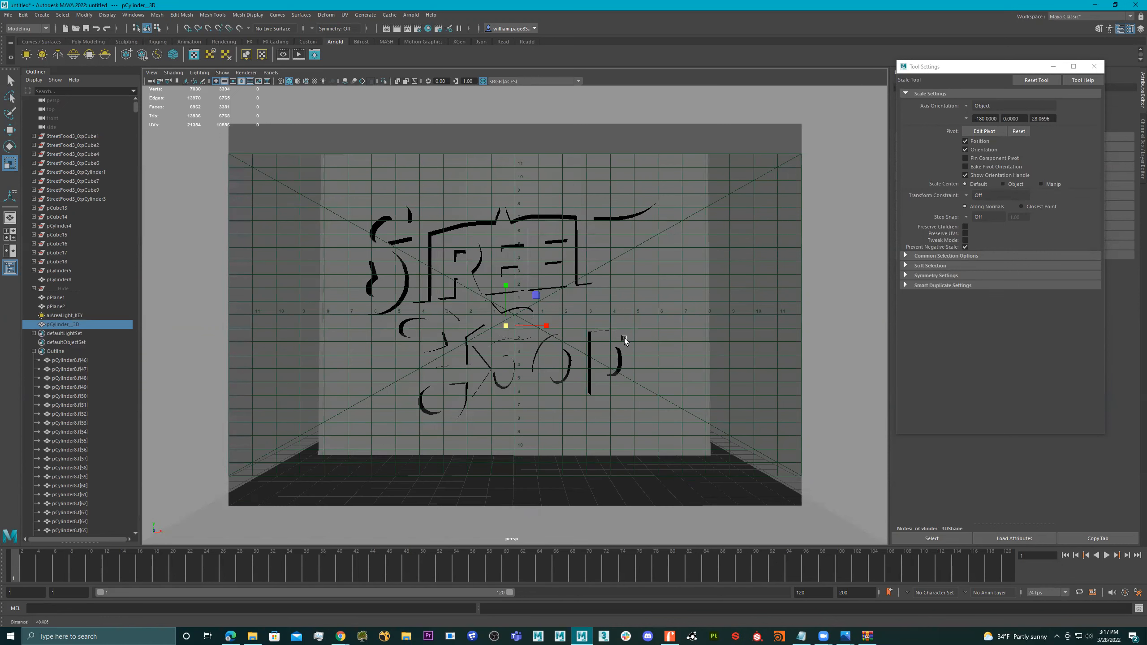
{"action": "scroll", "coordinate": [498, 343], "scroll_direction": "up", "scroll_amount": 2}
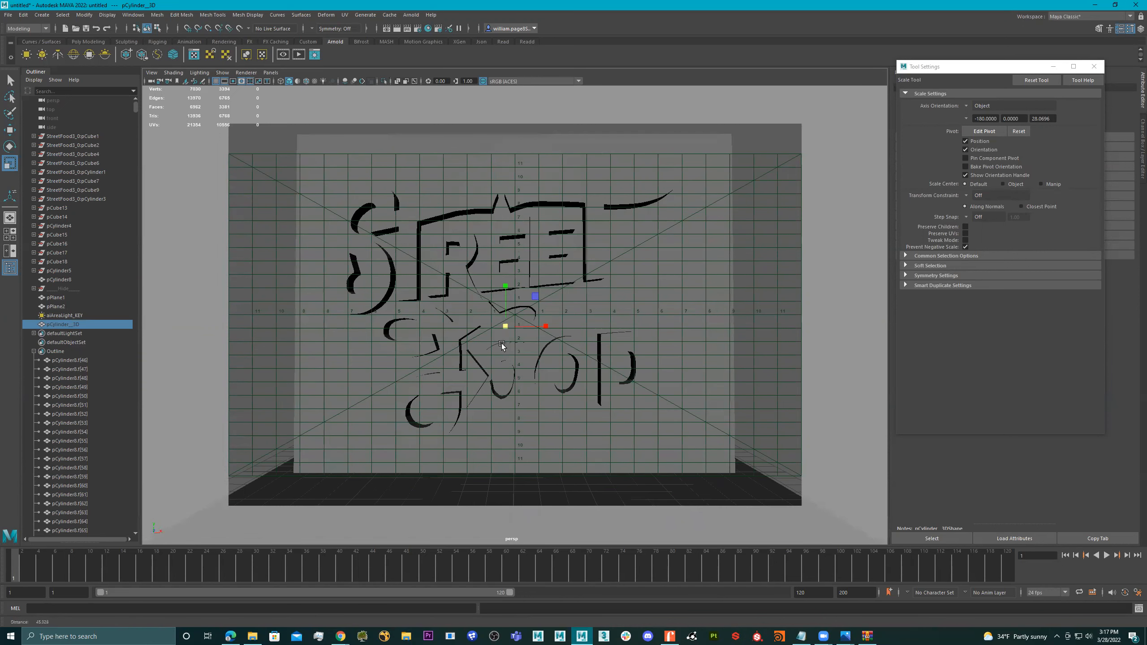
{"action": "middle_click_drag", "start_coordinate": [502, 342], "coordinate": [505, 348], "text": "alt"}
{"action": "left_click_drag", "start_coordinate": [505, 348], "coordinate": [516, 365], "text": "alt"}
{"action": "middle_click_drag", "start_coordinate": [522, 366], "coordinate": [523, 353], "text": "alt"}
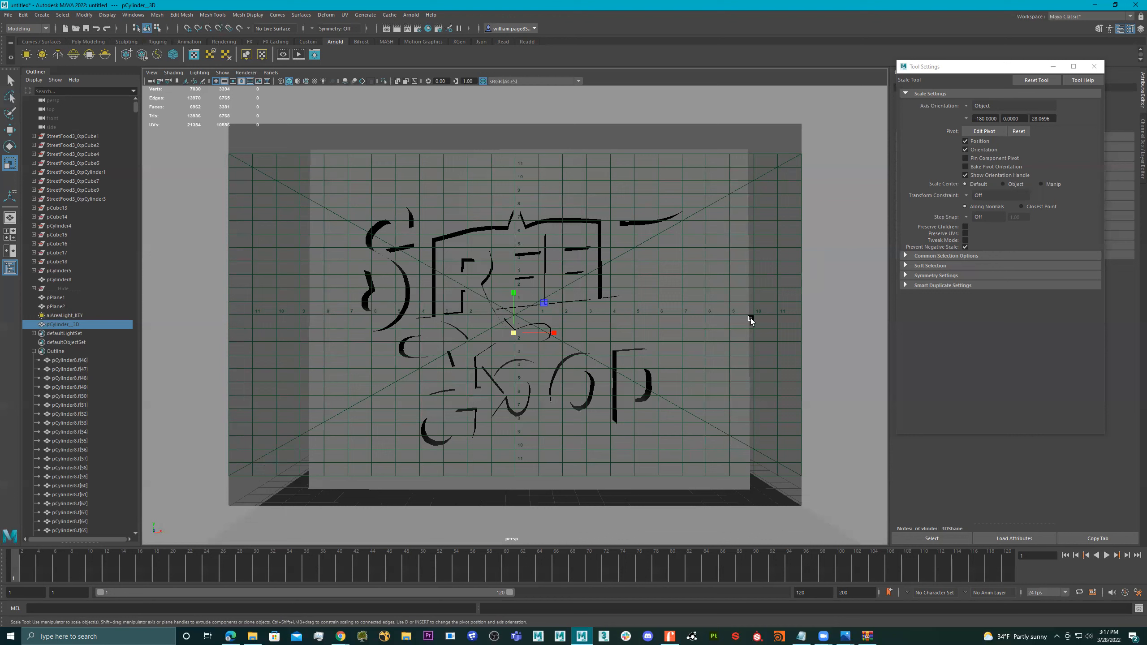
{"action": "left_click_drag", "start_coordinate": [631, 293], "coordinate": [620, 287], "text": "alt"}
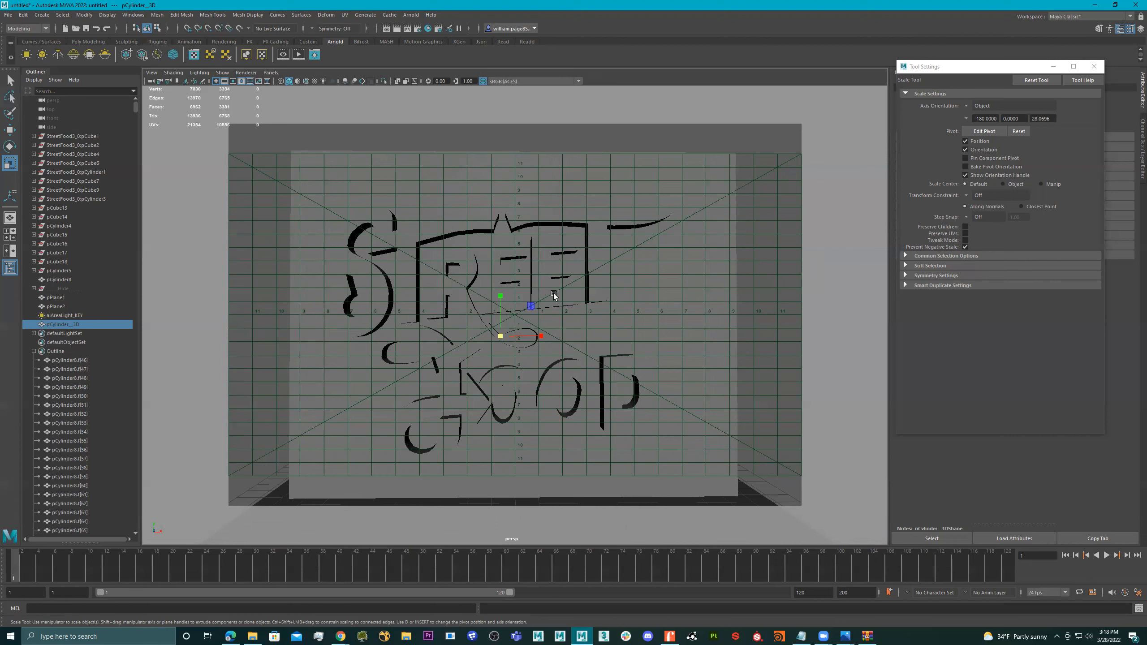
{"action": "left_click", "coordinate": [151, 72]}
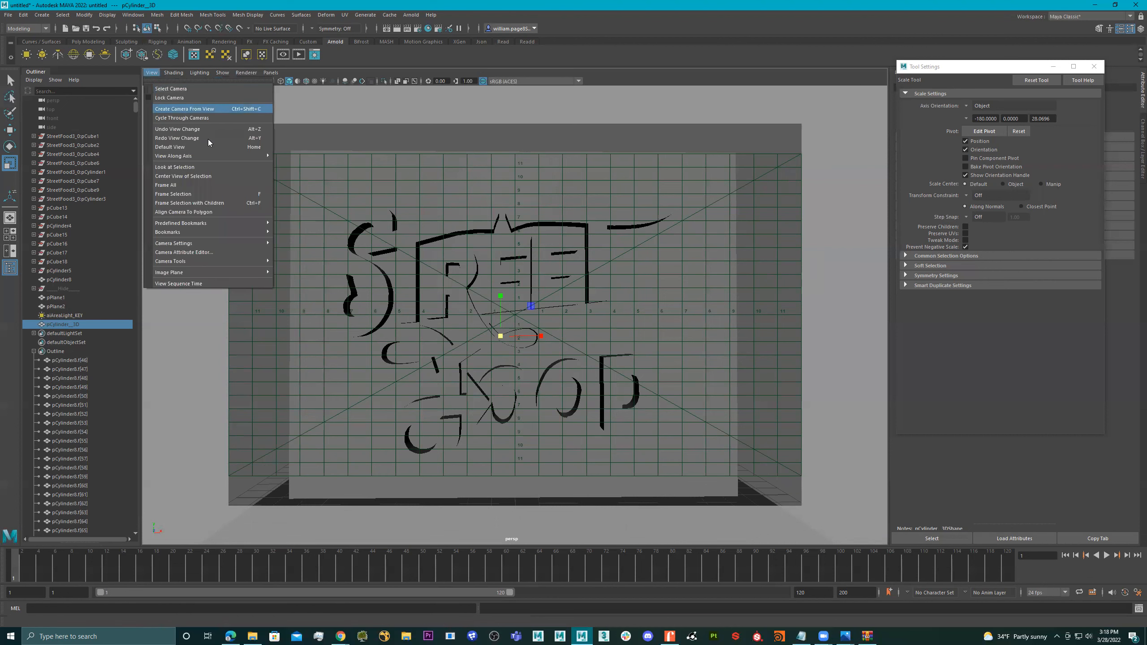
{"action": "left_click", "coordinate": [203, 109]}
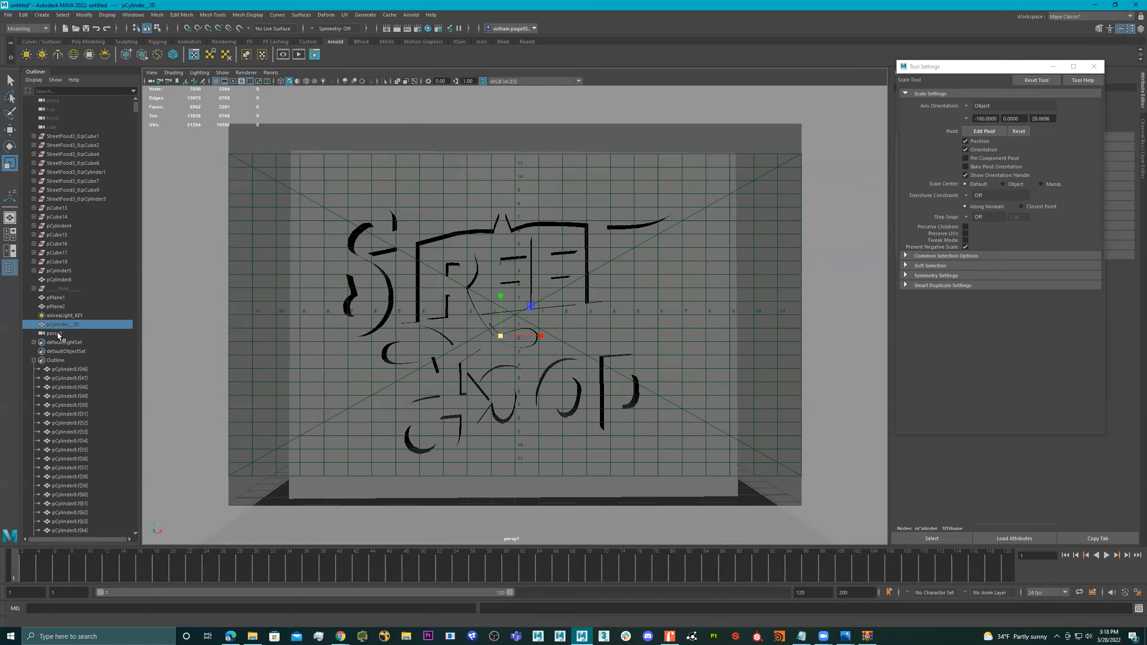
- Rename the new camera as REND_CAM_1
{"action": "double_click", "coordinate": [57, 333]}
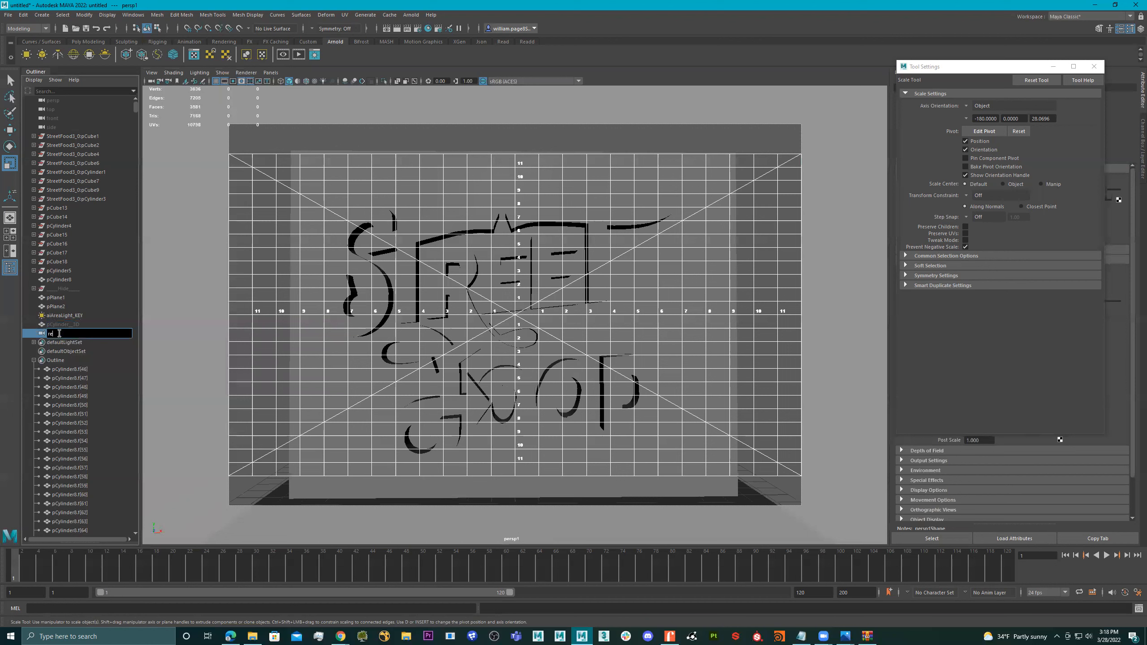
{"action": "type", "text": "render_"}
{"action": "key", "text": "Return"}
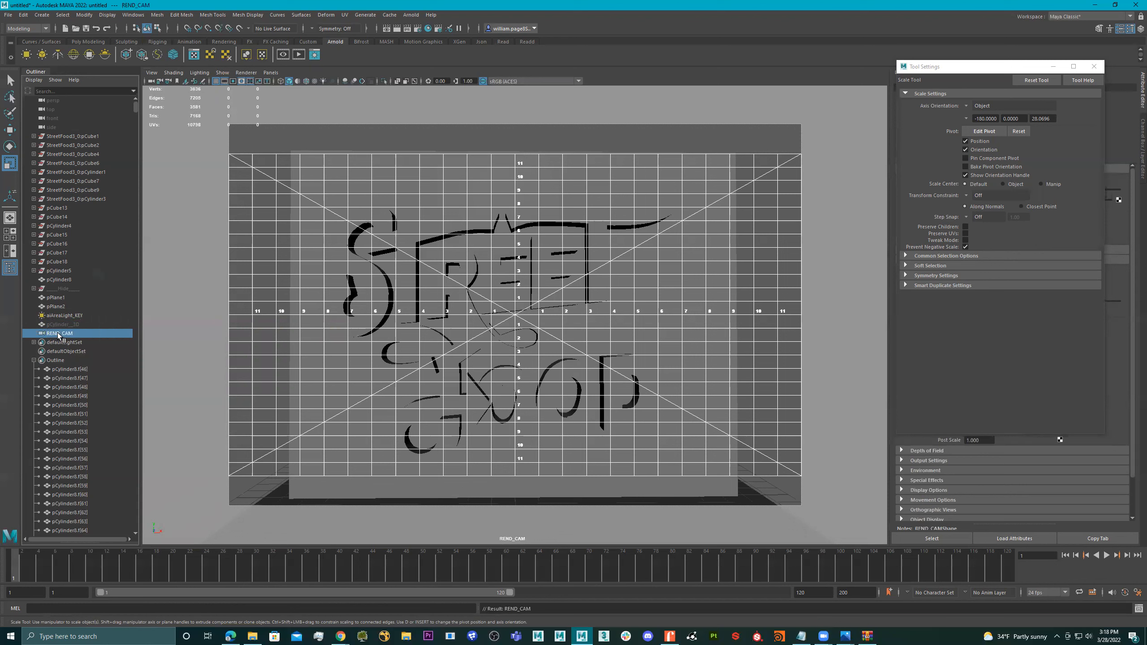
{"action": "double_click", "coordinate": [76, 332]}
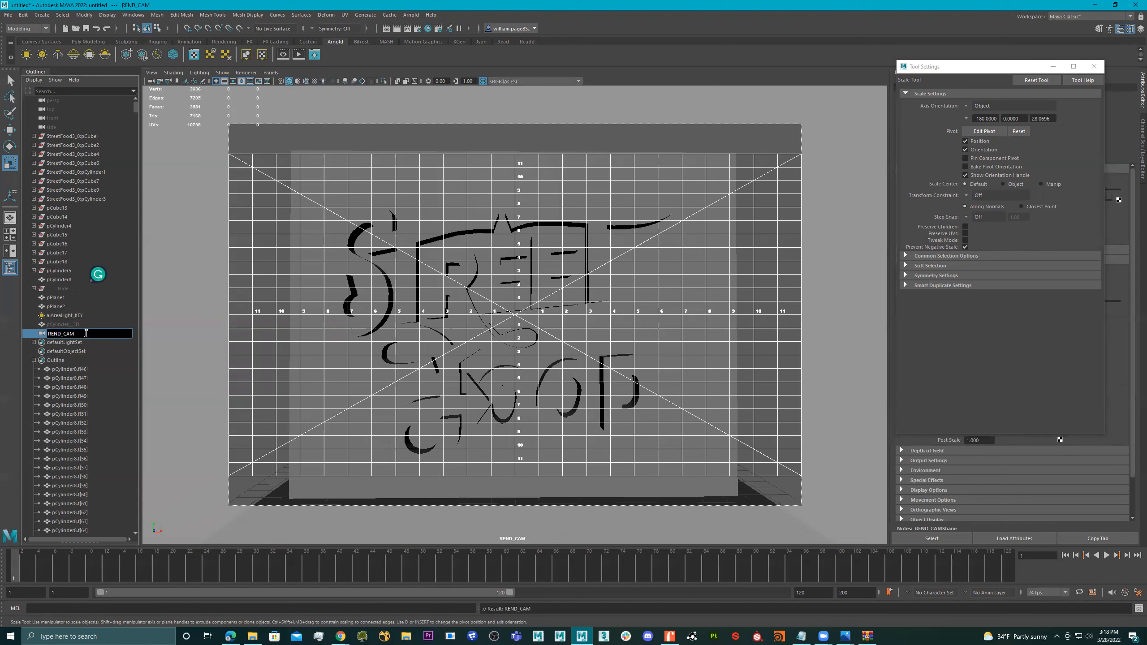
{"action": "type", "text": "_1"}
{"action": "key", "text": "Return"}
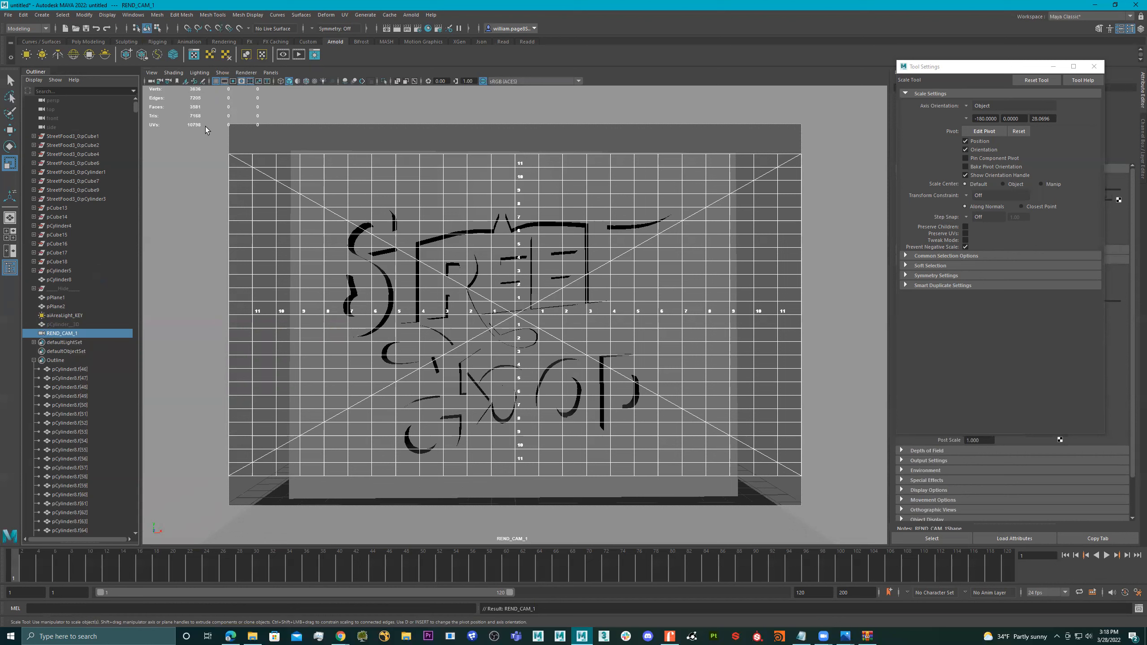
- Close the tool settings, show the channel values of REND_CAM_1 and lock the camera
{"action": "left_click", "coordinate": [1094, 66]}
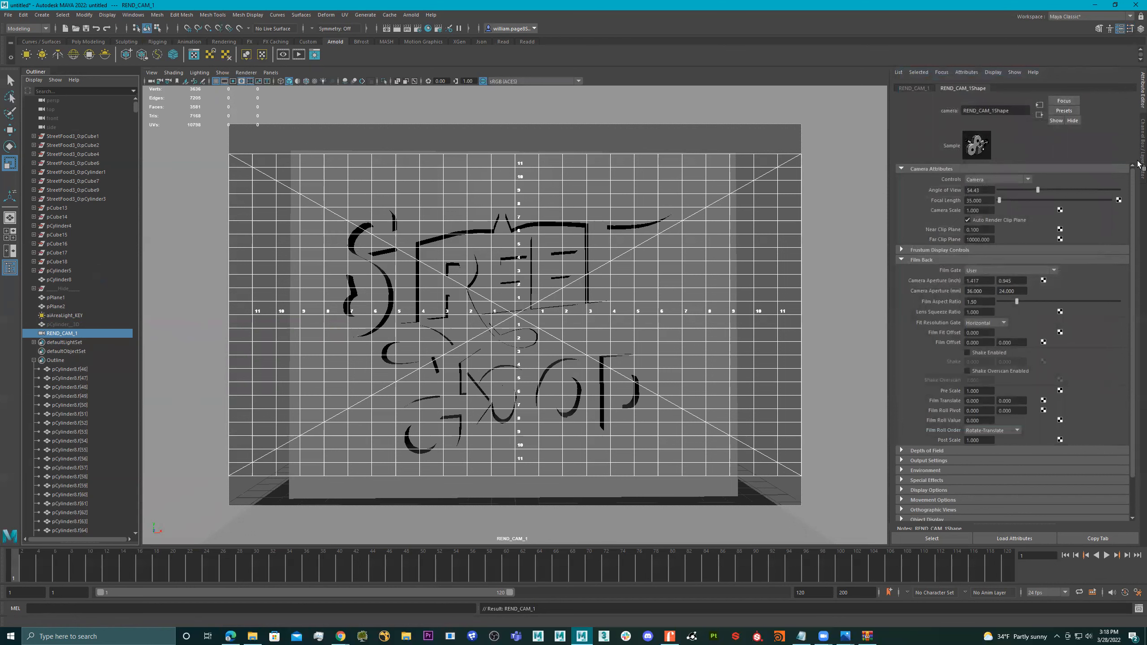
{"action": "left_click", "coordinate": [1140, 165]}
{"action": "left_click", "coordinate": [150, 83]}
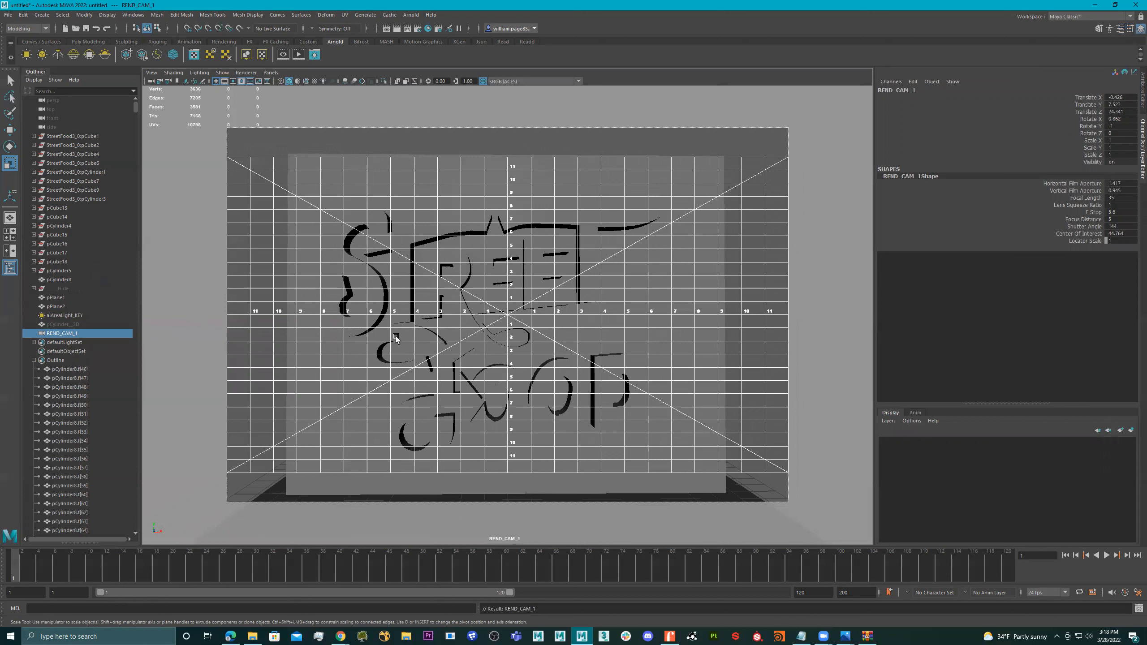
{"action": "left_click", "coordinate": [160, 82]}
- Look through the persp camera and turn off its field chart, gate mask and film gate
{"action": "left_click", "coordinate": [271, 73]}
{"action": "mouse_move", "coordinate": [314, 83]}
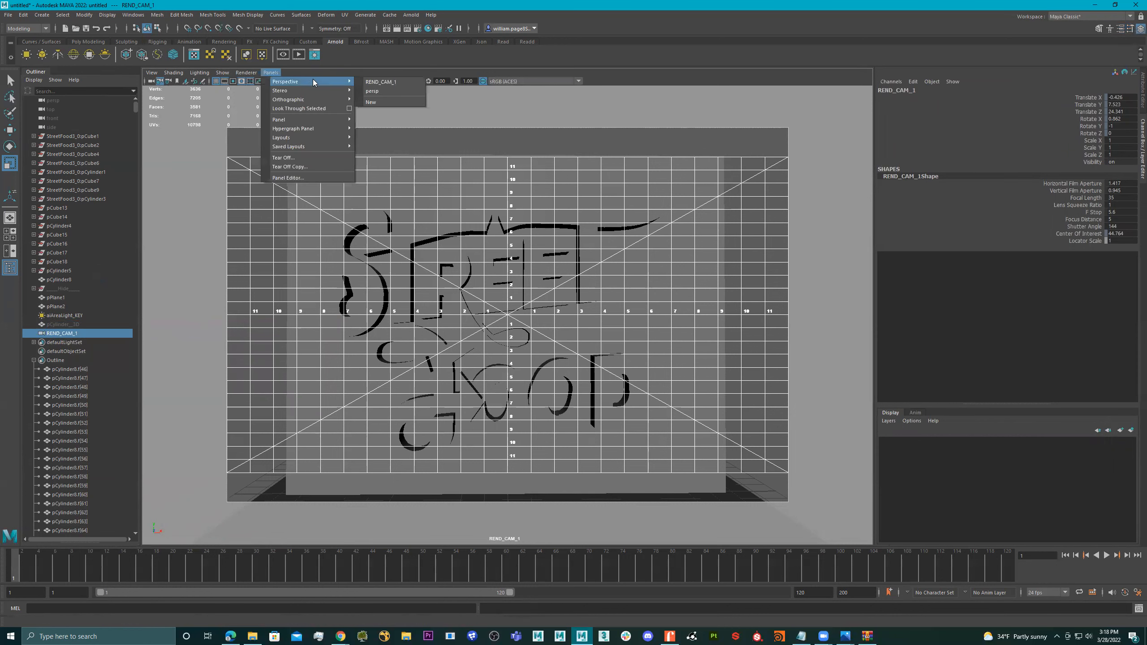
{"action": "left_click", "coordinate": [372, 91]}
{"action": "left_click_drag", "start_coordinate": [447, 146], "coordinate": [616, 315], "text": "alt"}
{"action": "key", "text": "w"}
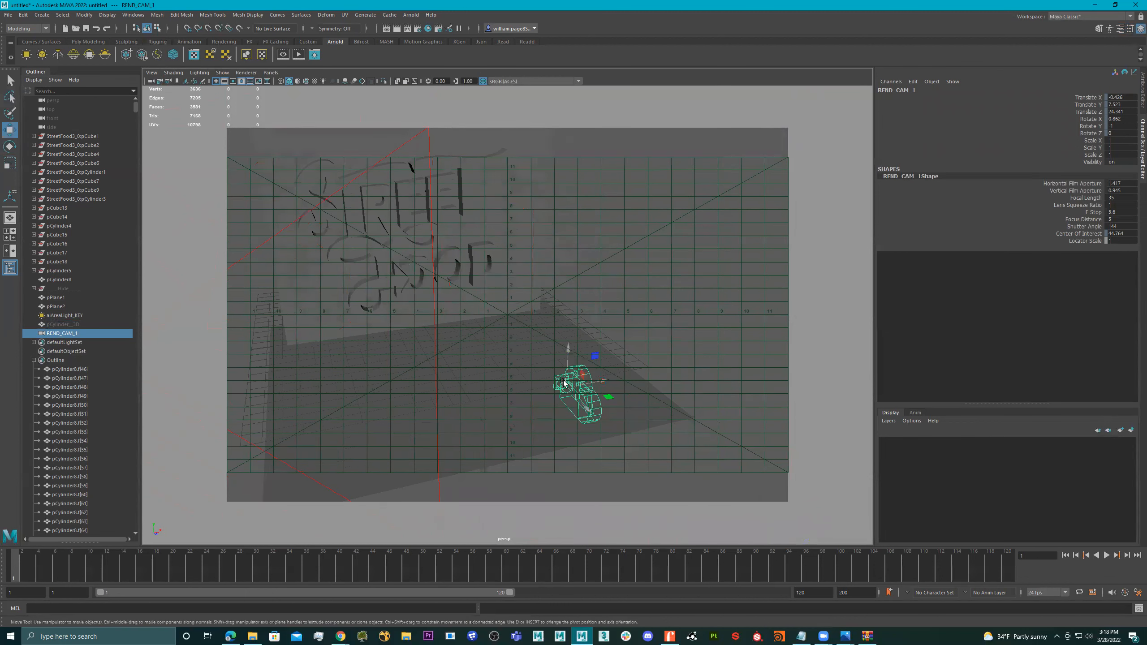
{"action": "left_click_drag", "start_coordinate": [564, 383], "coordinate": [564, 345], "text": "alt"}
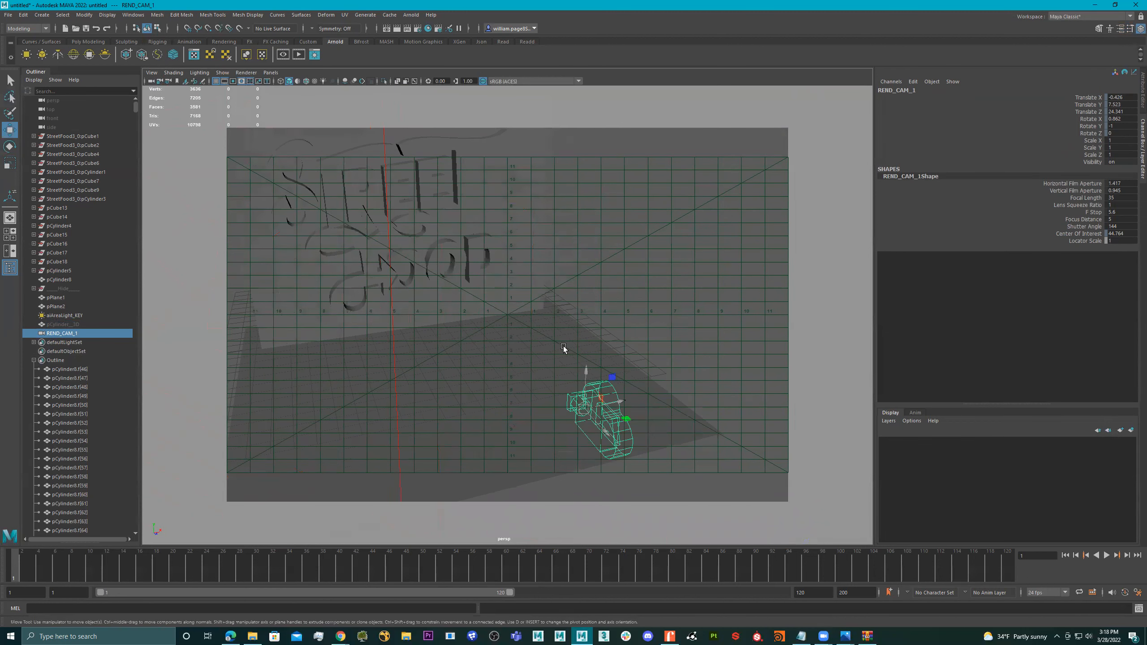
{"action": "left_click", "coordinate": [251, 81]}
{"action": "left_click", "coordinate": [242, 81]}
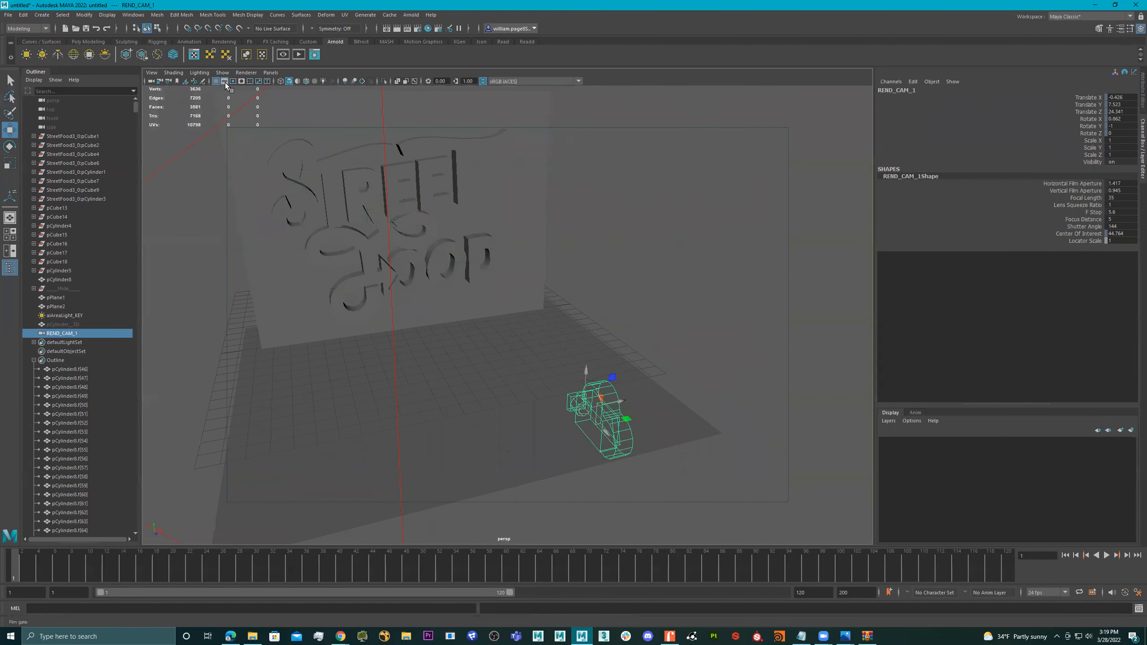
{"action": "left_click", "coordinate": [225, 83]}
{"action": "mouse_move", "coordinate": [538, 301]}
{"action": "left_mouse_down", "text": "alt"}
{"action": "mouse_move", "coordinate": [523, 281]}
{"action": "mouse_move", "coordinate": [574, 274]}
{"action": "mouse_move", "coordinate": [547, 312]}
{"action": "left_mouse_up", "text": "alt"}
- Scale the REND_CAM_1 camera icon down uniformly to about 0.288
{"action": "key", "text": "e"}
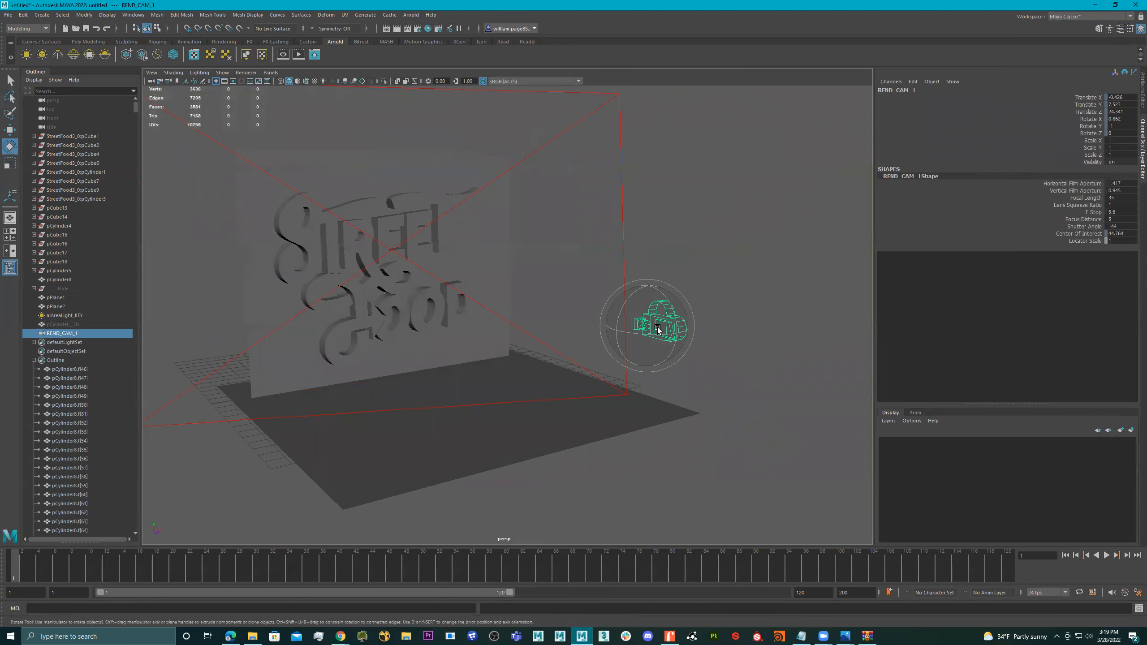
{"action": "key", "text": "r"}
{"action": "left_click_drag", "start_coordinate": [650, 326], "coordinate": [602, 342]}
- Open the Arnold render view and render the sign through REND_CAM_1
{"action": "right_click_drag", "start_coordinate": [510, 261], "coordinate": [647, 265], "text": "alt"}
{"action": "left_click_drag", "start_coordinate": [647, 265], "coordinate": [511, 235], "text": "alt"}
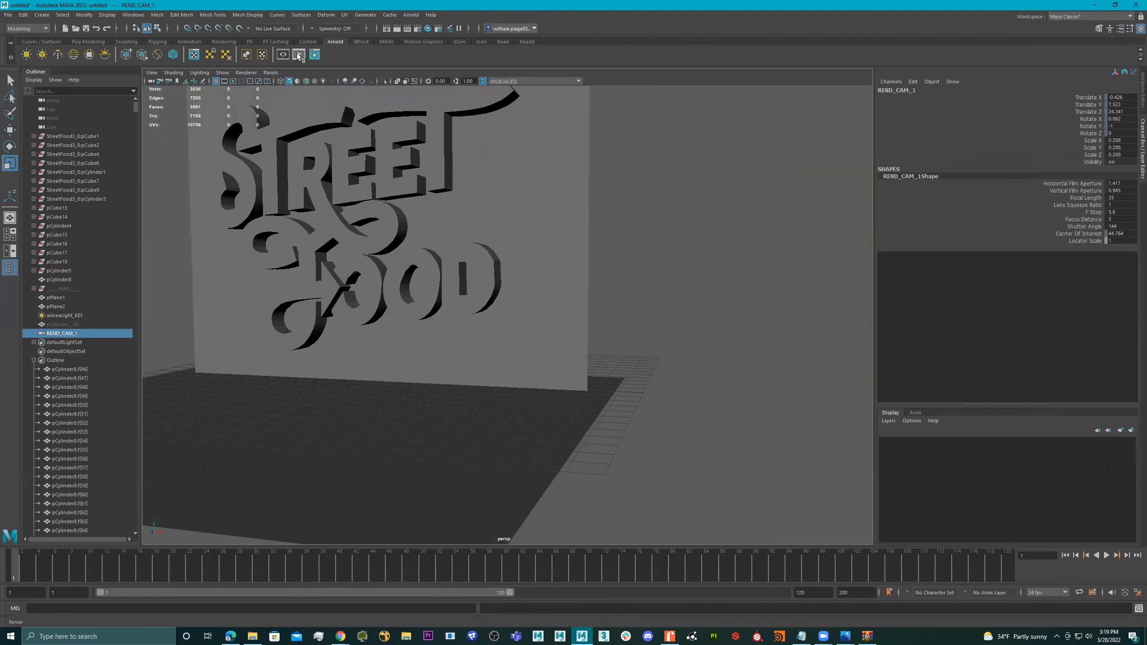
{"action": "left_click", "coordinate": [401, 136]}
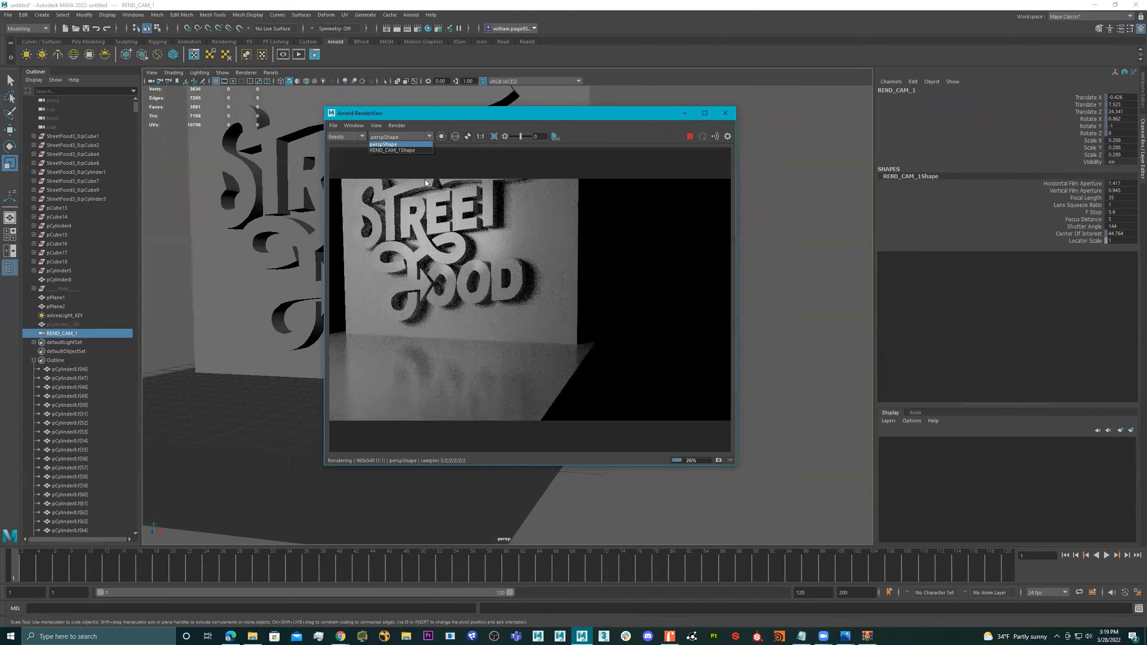
{"action": "left_click", "coordinate": [395, 149]}
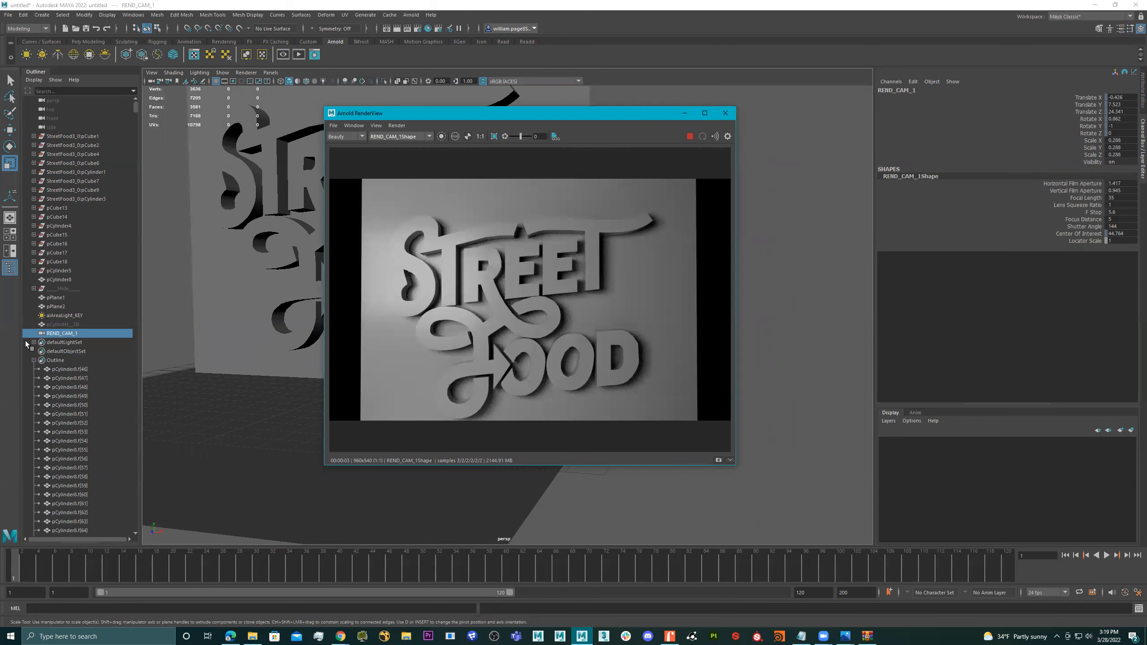
- Enable color temperature on the aiAreaLight_KEY light and warm it to about 5047
{"action": "left_click", "coordinate": [65, 315]}
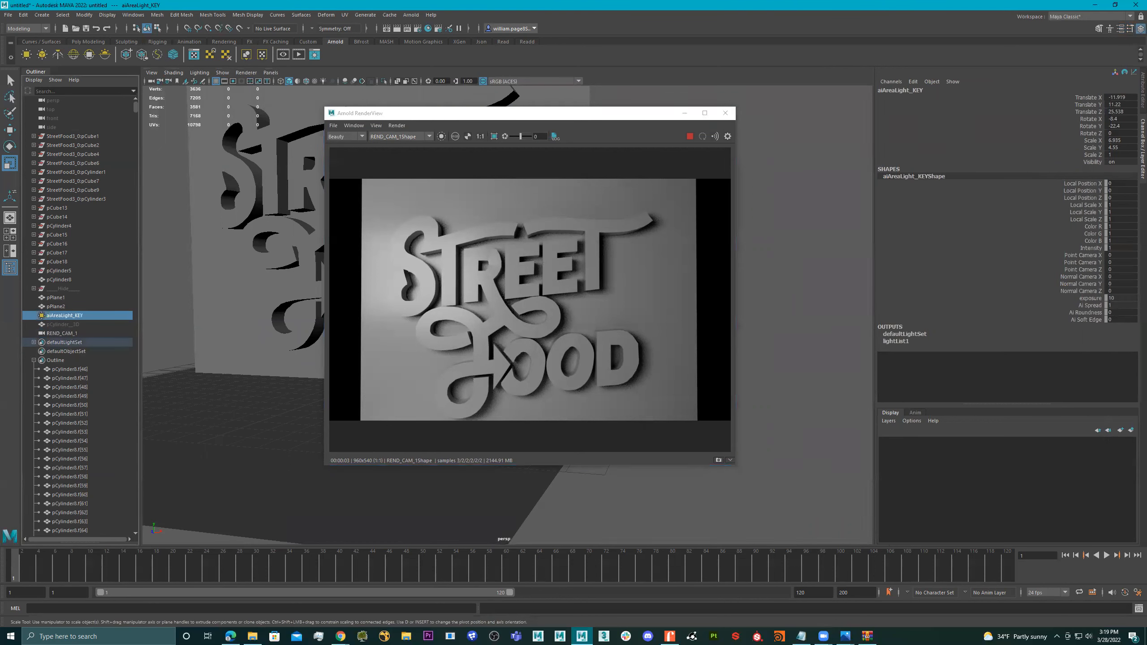
{"action": "left_click", "coordinate": [1142, 93]}
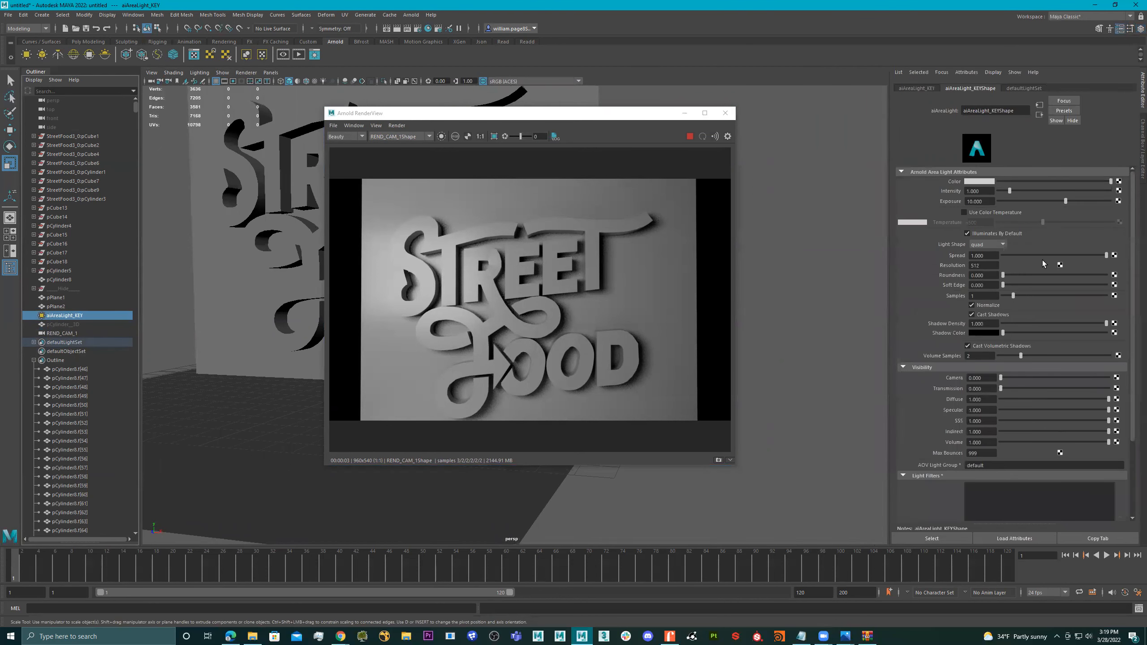
{"action": "left_click", "coordinate": [964, 212]}
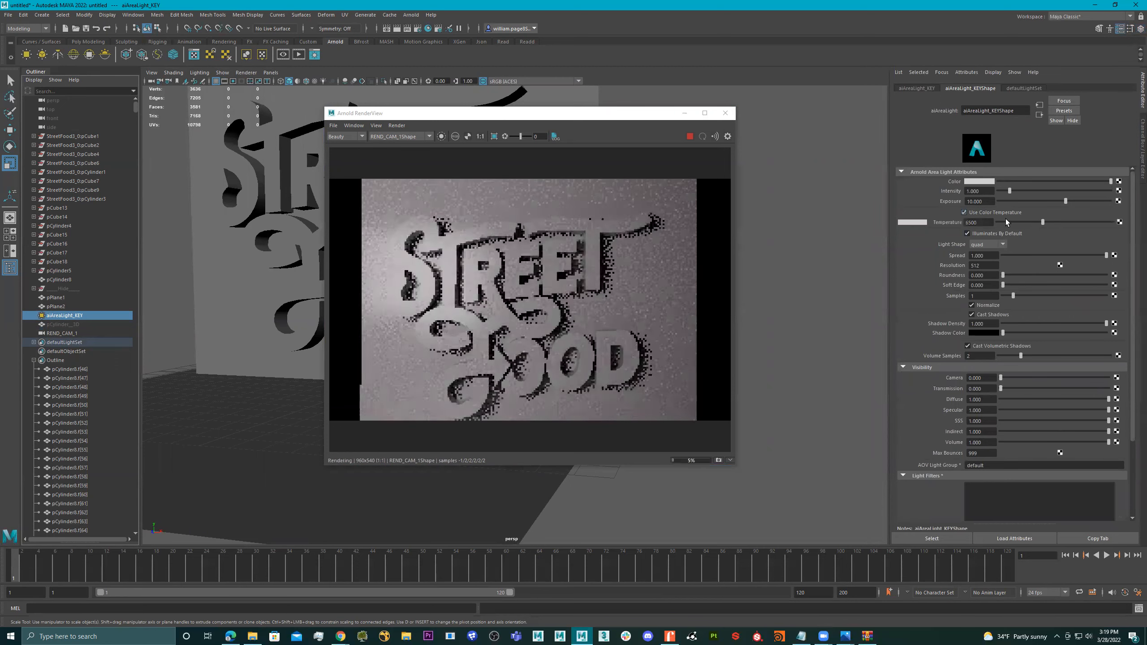
{"action": "mouse_move", "coordinate": [1025, 221]}
{"action": "left_mouse_down"}
{"action": "mouse_move", "coordinate": [1011, 222]}
{"action": "mouse_move", "coordinate": [1043, 224]}
{"action": "mouse_move", "coordinate": [1029, 223]}
{"action": "left_mouse_up"}
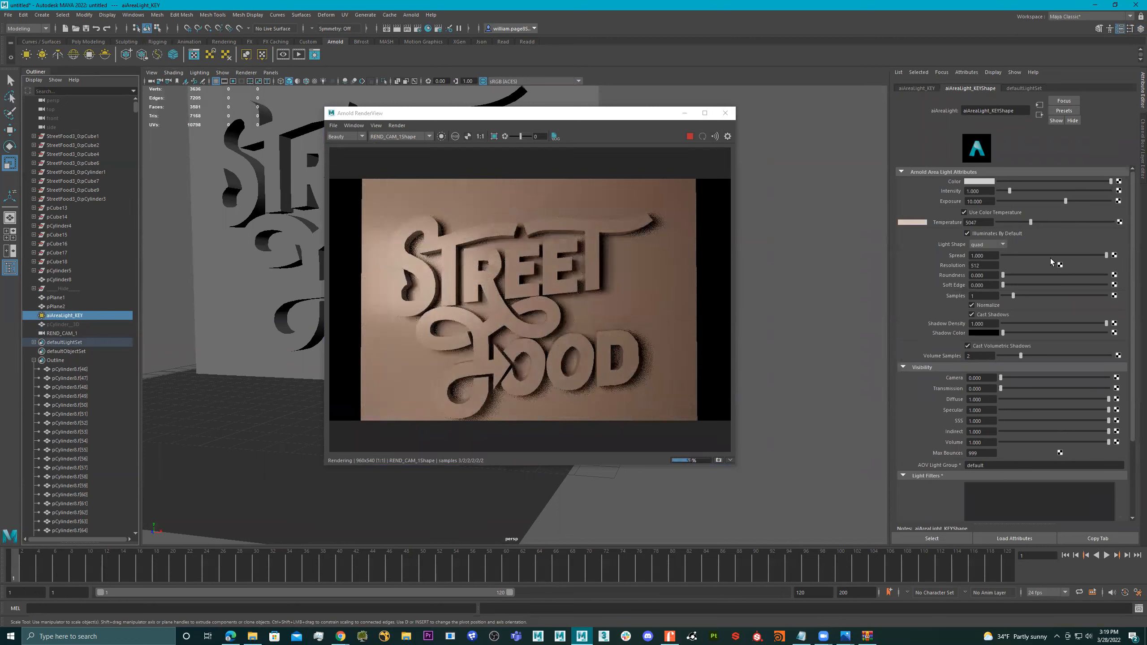
- Try out the spread, roundness, soft edge and the cylinder and disk light shapes on aiAreaLight_KEY, and restore its quad settings
{"action": "left_click_drag", "start_coordinate": [1054, 254], "coordinate": [1106, 263]}
{"action": "mouse_move", "coordinate": [1005, 274]}
{"action": "left_mouse_down"}
{"action": "mouse_move", "coordinate": [1124, 278]}
{"action": "mouse_move", "coordinate": [996, 276]}
{"action": "left_mouse_up"}
{"action": "left_click", "coordinate": [996, 245]}
{"action": "left_click", "coordinate": [986, 263]}
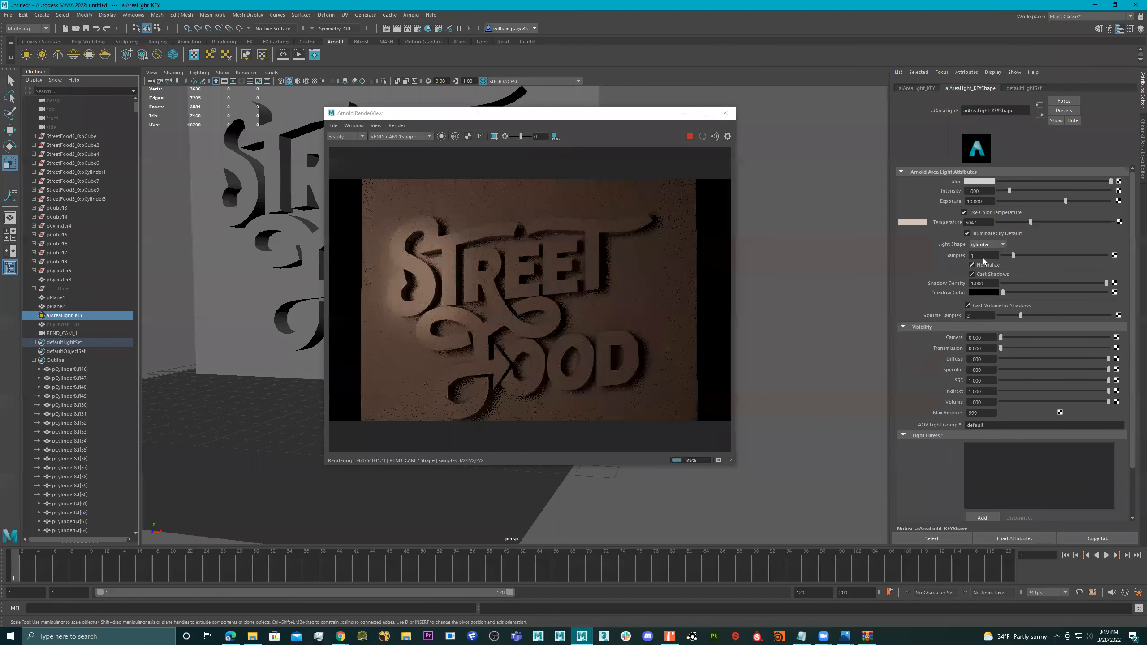
{"action": "left_click", "coordinate": [996, 245]}
{"action": "left_click", "coordinate": [996, 244]}
{"action": "left_click", "coordinate": [988, 273]}
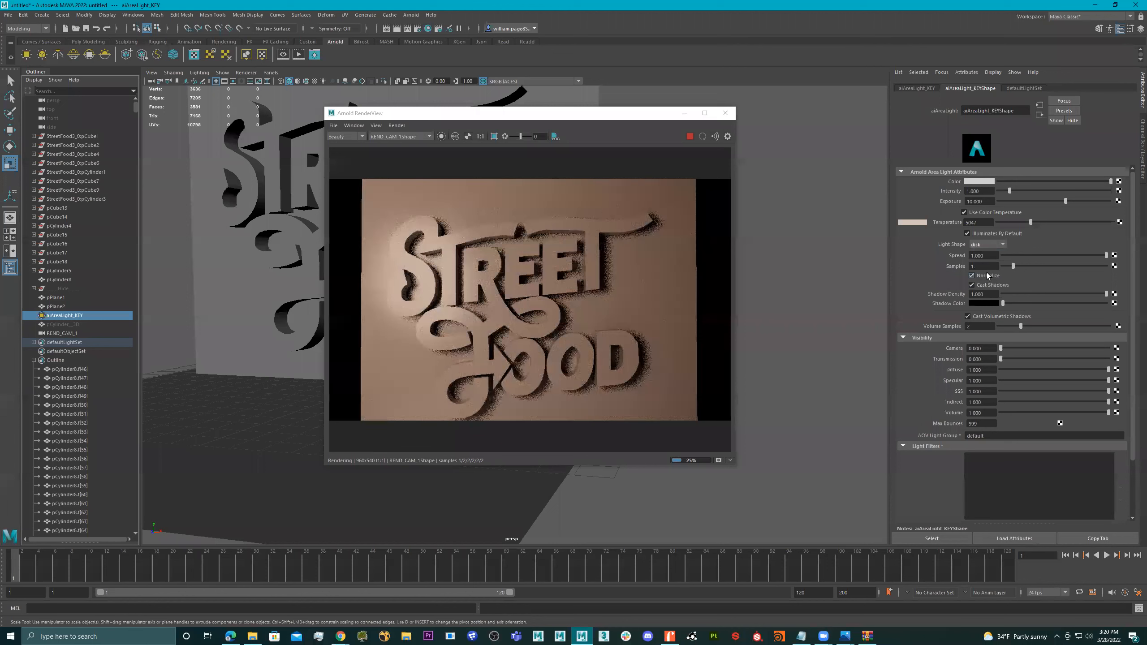
{"action": "left_click", "coordinate": [993, 254]}
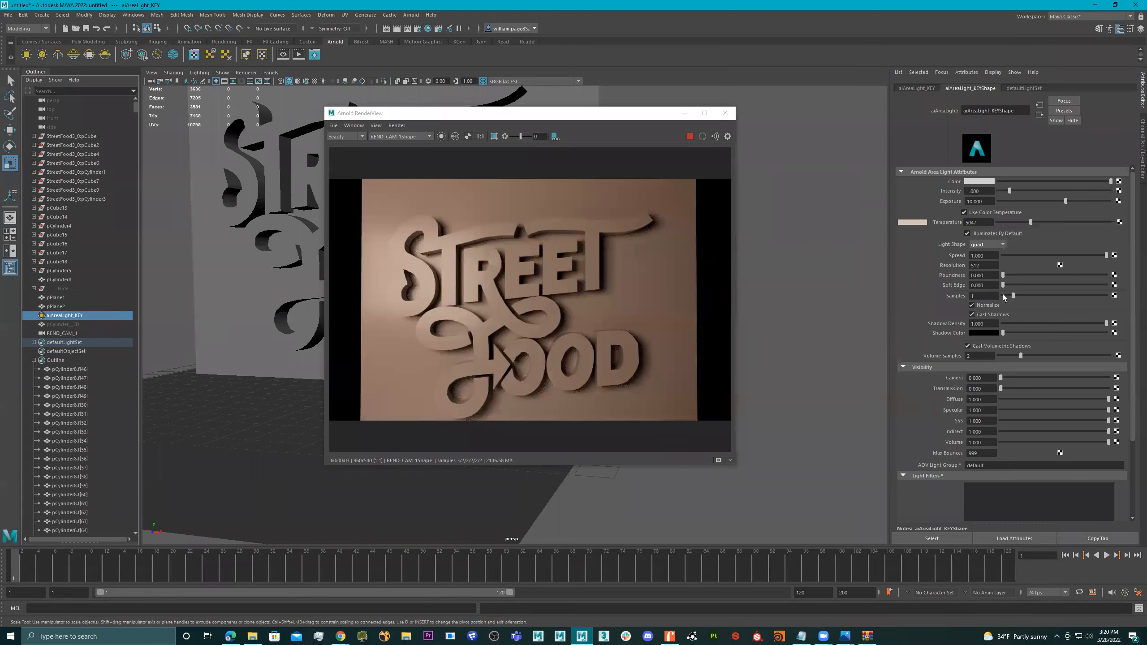
{"action": "left_click_drag", "start_coordinate": [1045, 285], "coordinate": [1002, 288]}
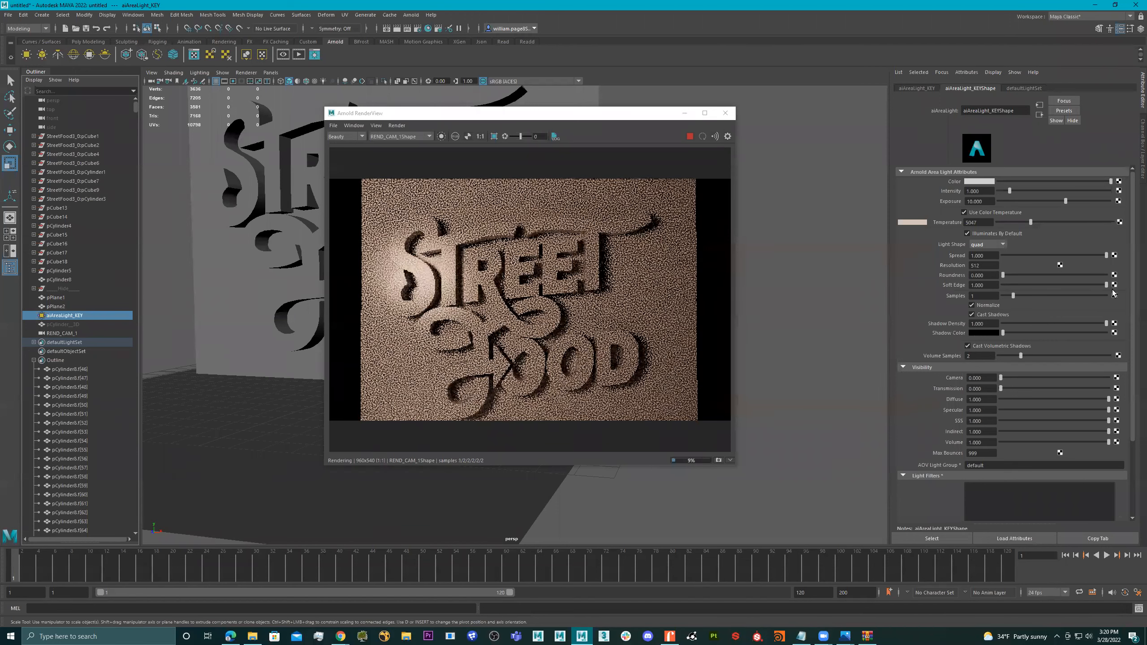
{"action": "left_click_drag", "start_coordinate": [1072, 275], "coordinate": [1003, 275]}
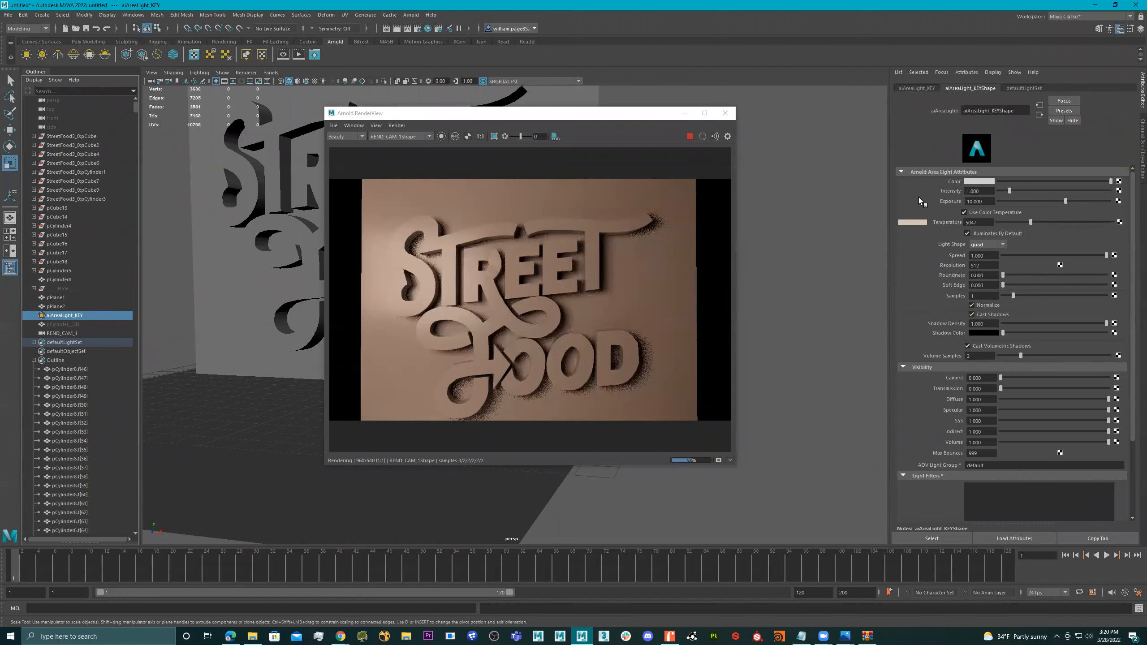
- Set the aiAreaLight_KEY exposure to 9.6 and close the Arnold render view
{"action": "left_click", "coordinate": [978, 201]}
{"action": "type", "text": "9"}
{"action": "key", "text": "Return"}
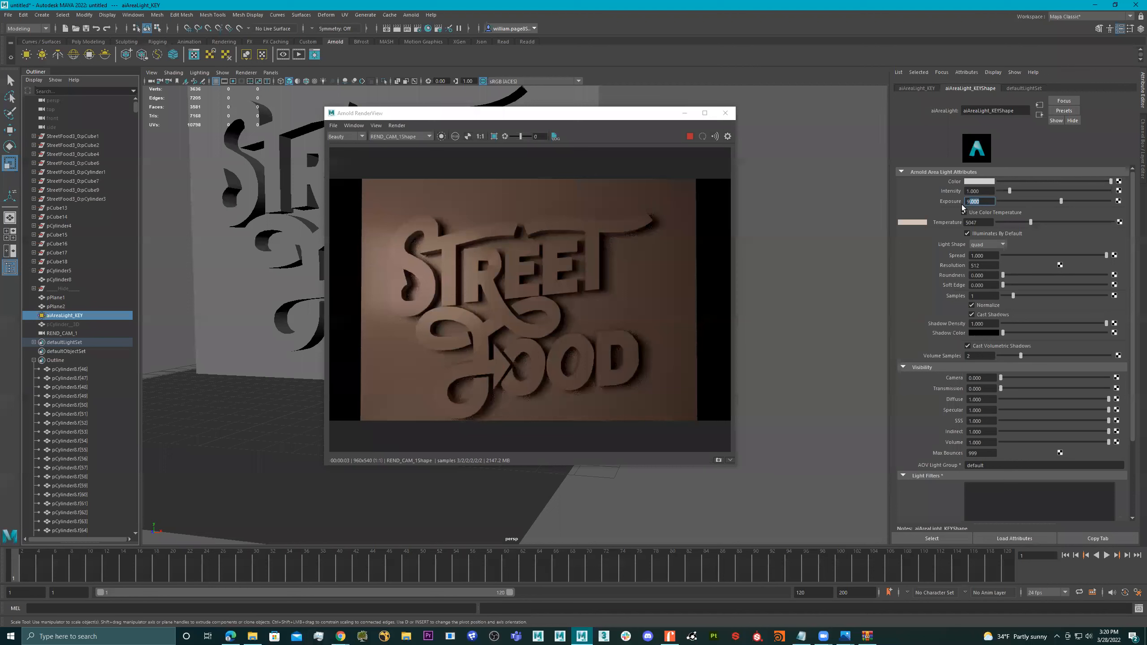
{"action": "type", "text": "6"}
{"action": "key", "text": "Return"}
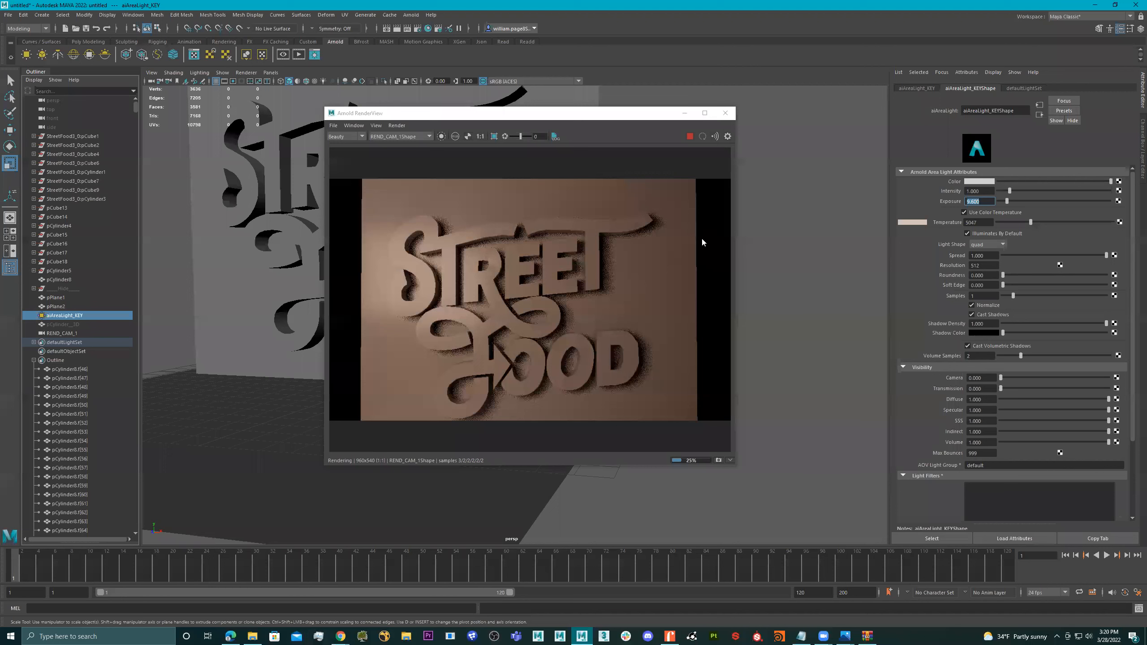
{"action": "left_click", "coordinate": [726, 113]}
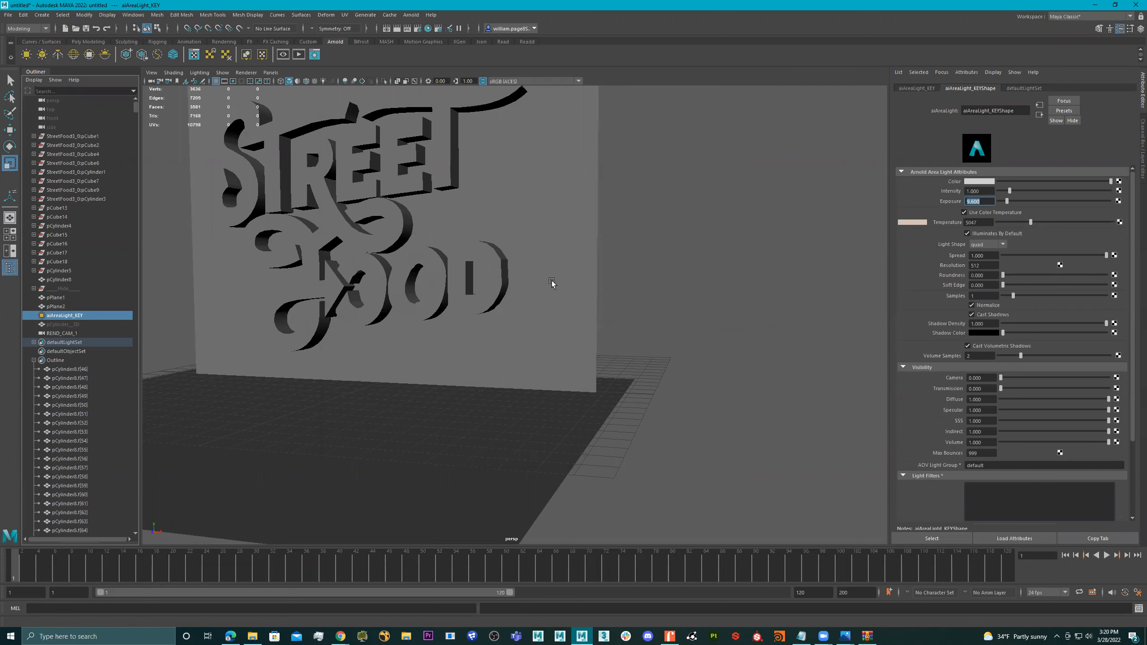
- Duplicate aiAreaLight_KEY and move the copy across to the opposite side of the sign
{"action": "right_click_drag", "start_coordinate": [563, 257], "coordinate": [149, 258], "text": "alt"}
{"action": "left_click_drag", "start_coordinate": [496, 271], "coordinate": [531, 323], "text": "alt"}
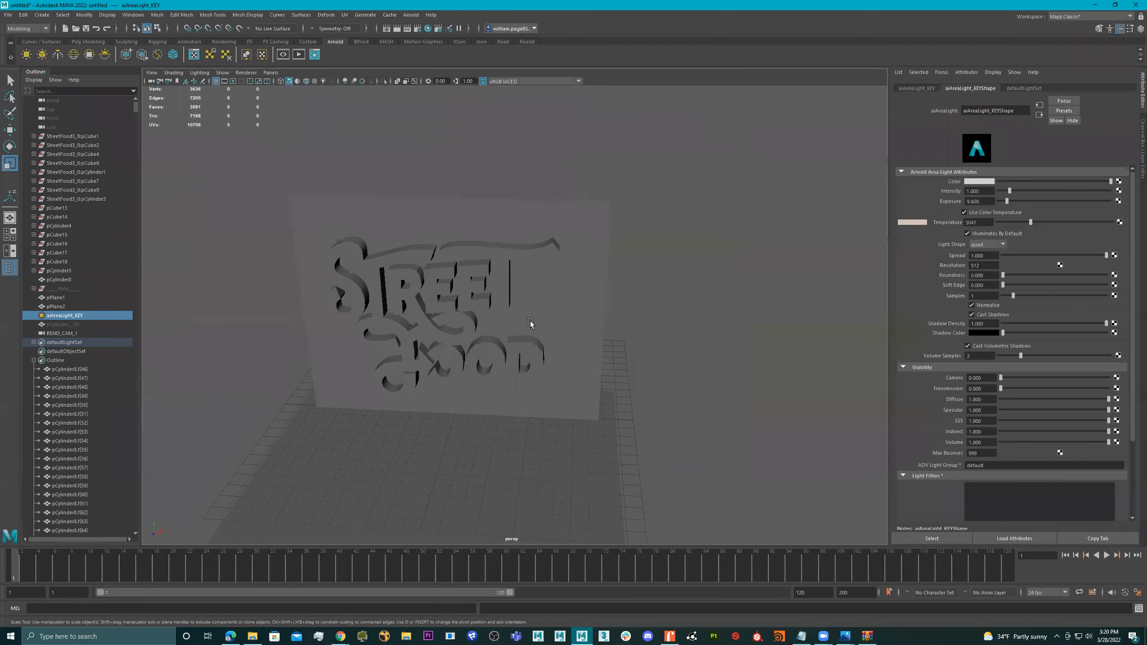
{"action": "right_click_drag", "start_coordinate": [531, 322], "coordinate": [491, 322], "text": "alt"}
{"action": "left_click_drag", "start_coordinate": [491, 321], "coordinate": [375, 316], "text": "alt"}
{"action": "left_click_drag", "start_coordinate": [396, 278], "coordinate": [394, 305], "text": "alt"}
{"action": "right_click_drag", "start_coordinate": [409, 301], "coordinate": [403, 305], "text": "alt"}
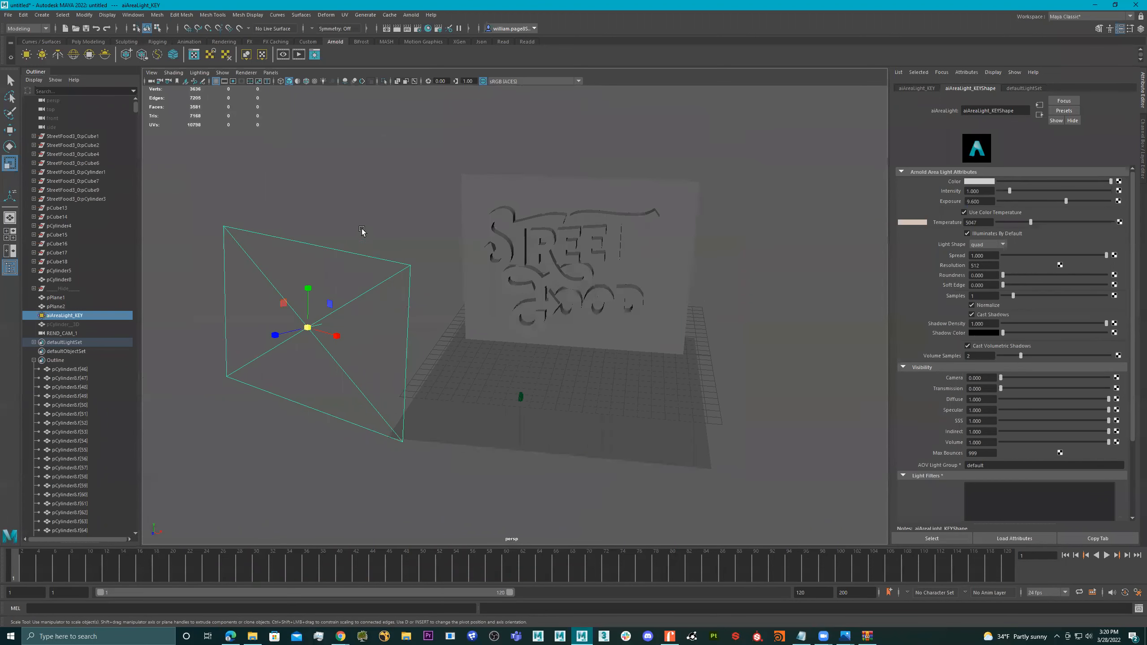
{"action": "left_click_drag", "start_coordinate": [381, 316], "coordinate": [384, 315], "text": "alt"}
{"action": "key", "text": "w"}
{"action": "right_click_drag", "start_coordinate": [401, 337], "coordinate": [391, 338], "text": "alt"}
{"action": "left_click_drag", "start_coordinate": [317, 357], "coordinate": [516, 384]}
{"action": "key", "text": "ctrl+z"}
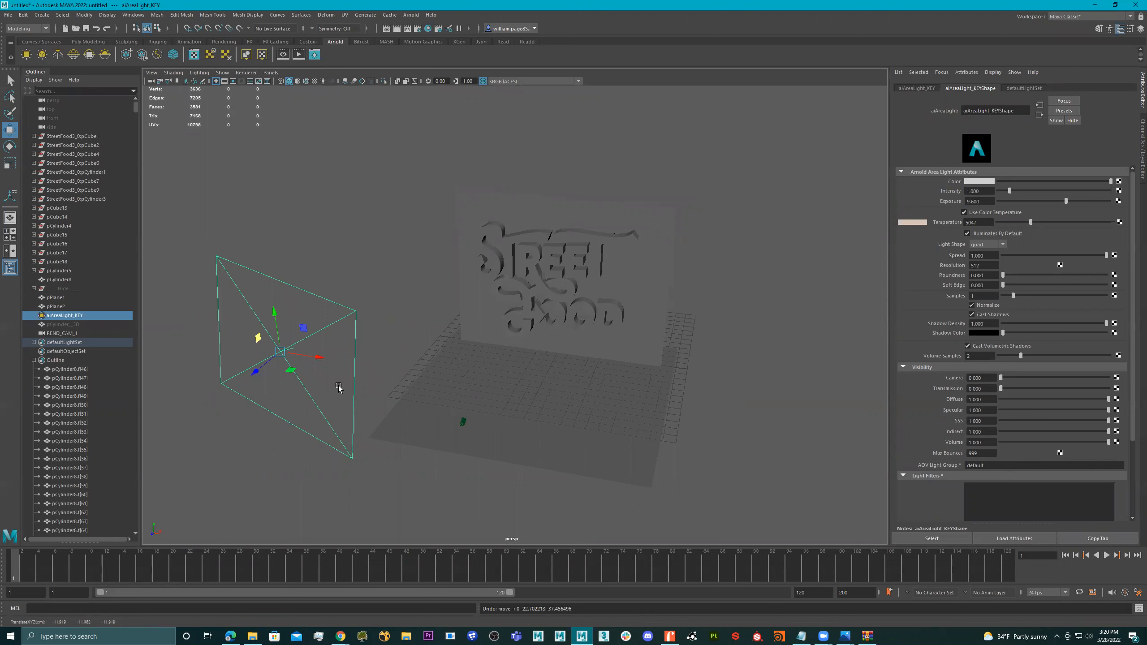
{"action": "key", "text": "ctrl+d"}
{"action": "left_click_drag", "start_coordinate": [316, 357], "coordinate": [628, 379]}
- Rotate the duplicated light toward the lettering and reposition it beside the sign, opposite the key light
{"action": "key", "text": "e"}
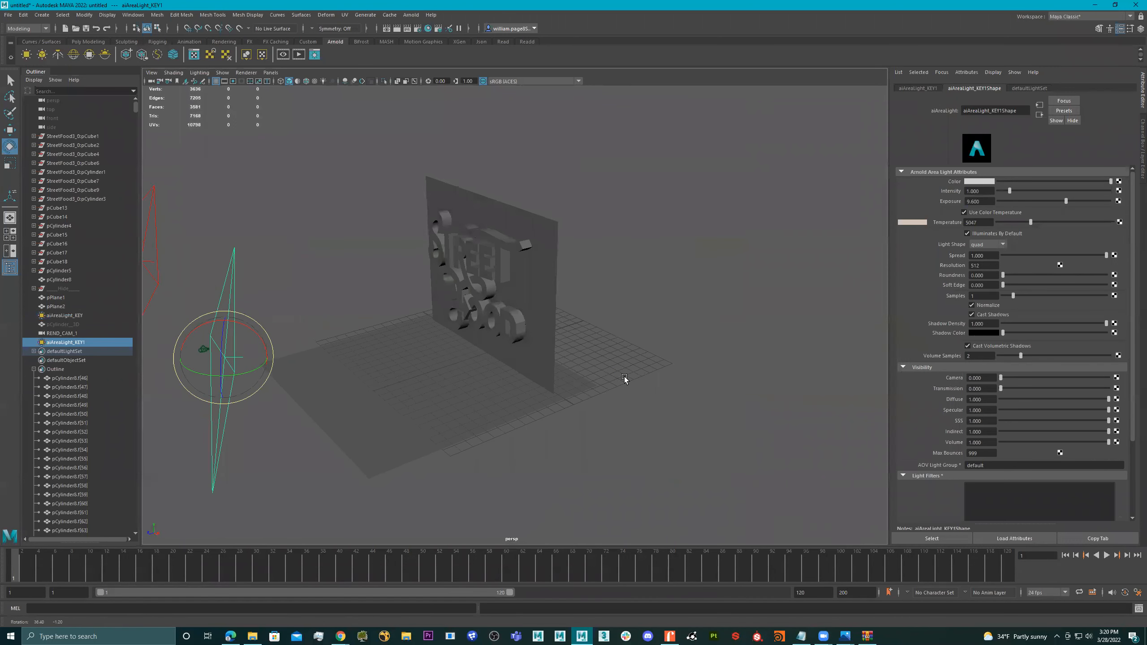
{"action": "left_click_drag", "start_coordinate": [242, 367], "coordinate": [328, 387]}
{"action": "key", "text": "w"}
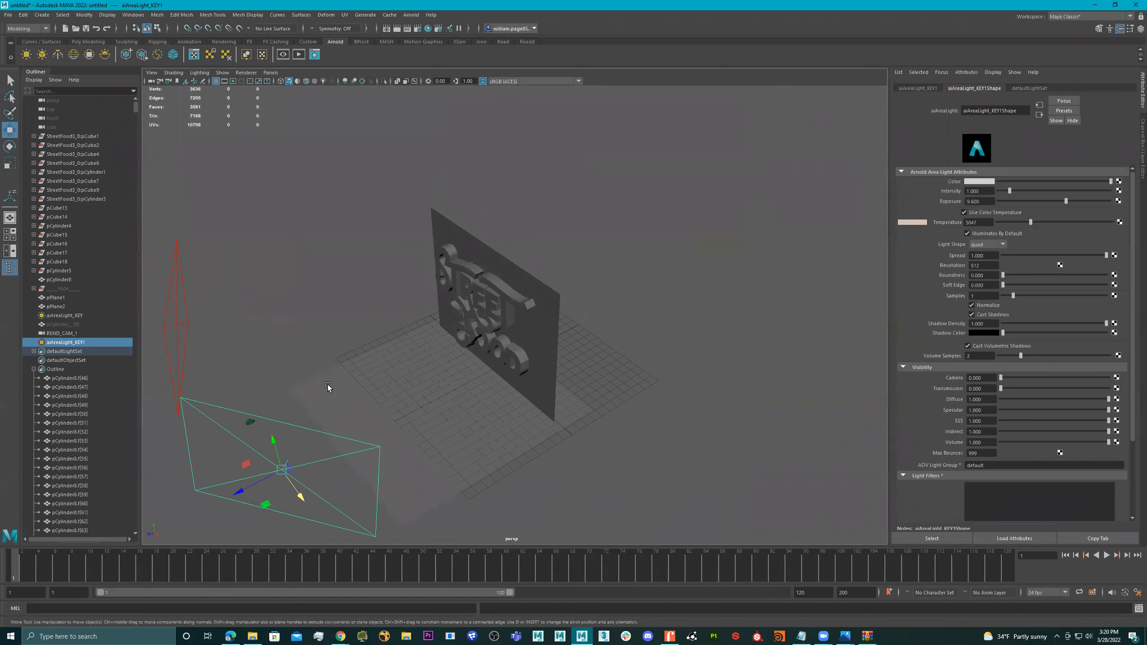
{"action": "left_click_drag", "start_coordinate": [295, 489], "coordinate": [480, 446]}
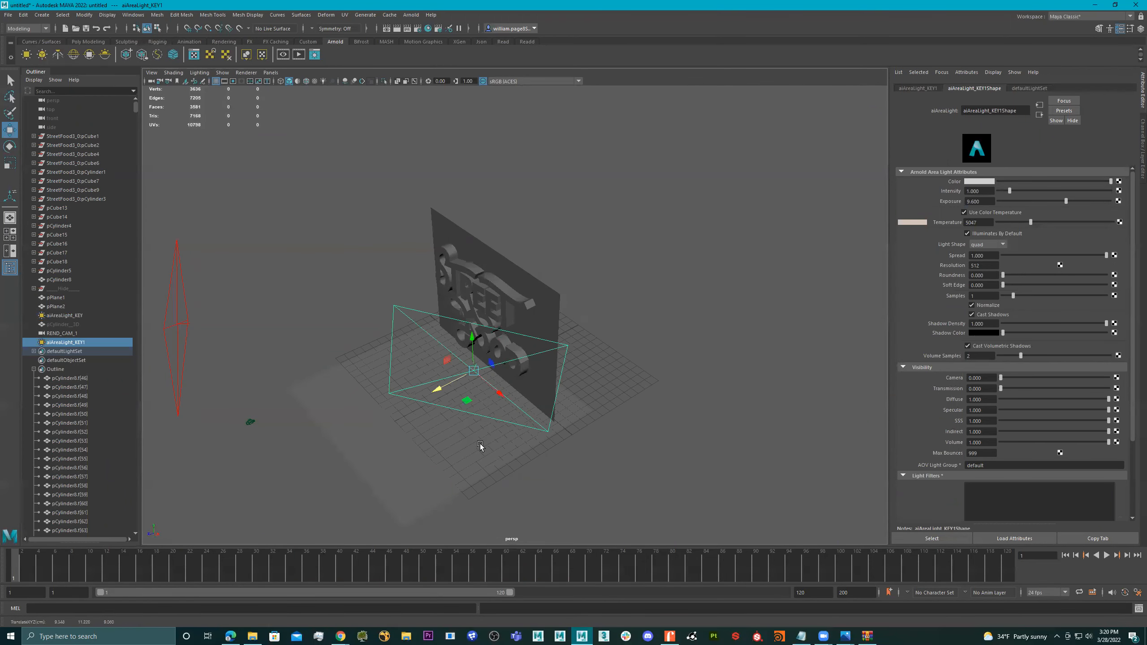
{"action": "left_click_drag", "start_coordinate": [502, 392], "coordinate": [584, 433]}
{"action": "key", "text": "e"}
{"action": "left_click_drag", "start_coordinate": [449, 300], "coordinate": [459, 256]}
{"action": "left_click_drag", "start_coordinate": [433, 293], "coordinate": [519, 298], "text": "alt"}
{"action": "key", "text": "w"}
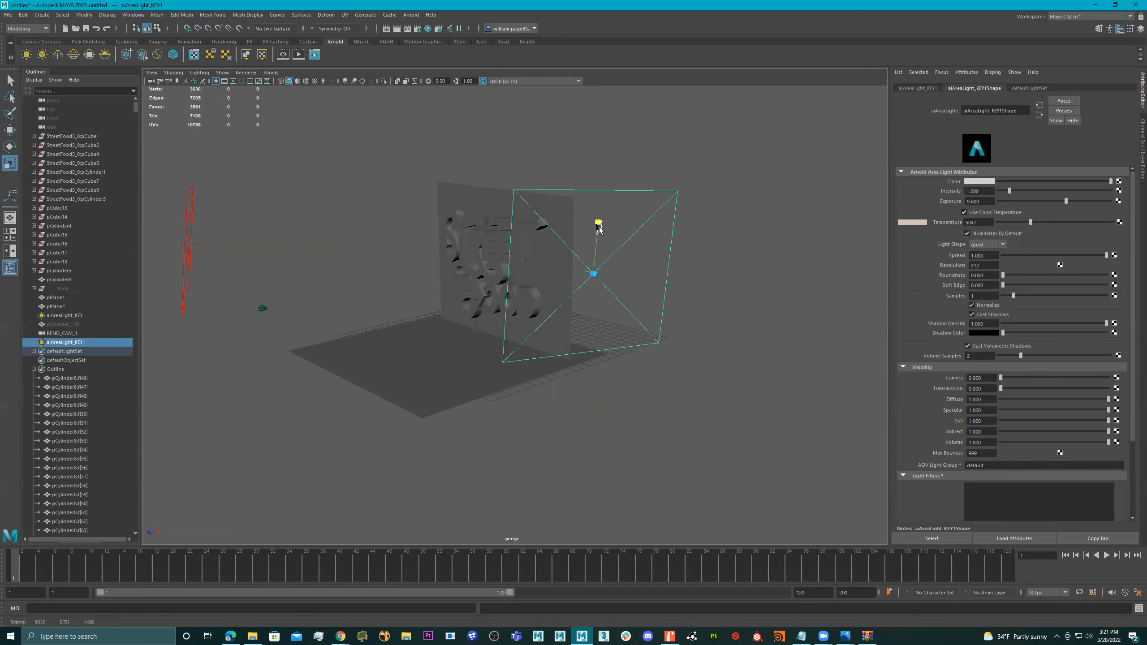
- Refine the duplicated light's angle toward the sign and stretch it vertically
{"action": "left_click_drag", "start_coordinate": [607, 292], "coordinate": [710, 297], "text": "alt"}
{"action": "key", "text": "e"}
{"action": "left_click_drag", "start_coordinate": [796, 222], "coordinate": [672, 265]}
{"action": "key", "text": "w"}
{"action": "key", "text": "r"}
{"action": "left_click_drag", "start_coordinate": [472, 264], "coordinate": [472, 245]}
{"action": "left_click_drag", "start_coordinate": [471, 256], "coordinate": [569, 256], "text": "alt"}
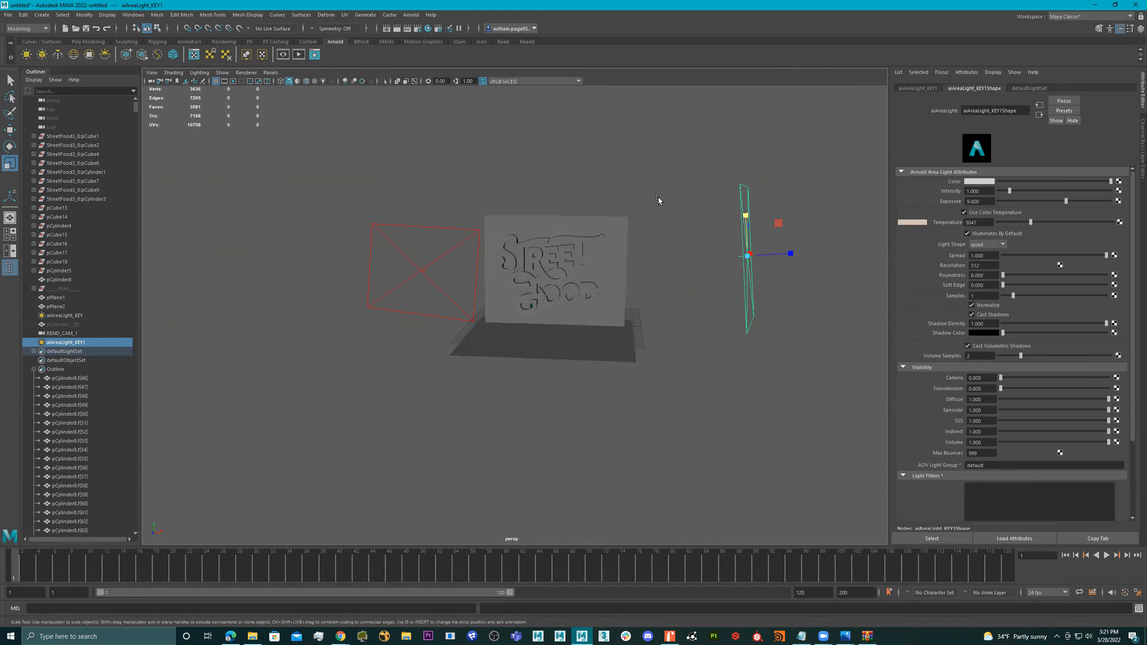
- Render the sign in the Arnold render view and set the duplicated light's exposure to 9.3
{"action": "left_click", "coordinate": [299, 55]}
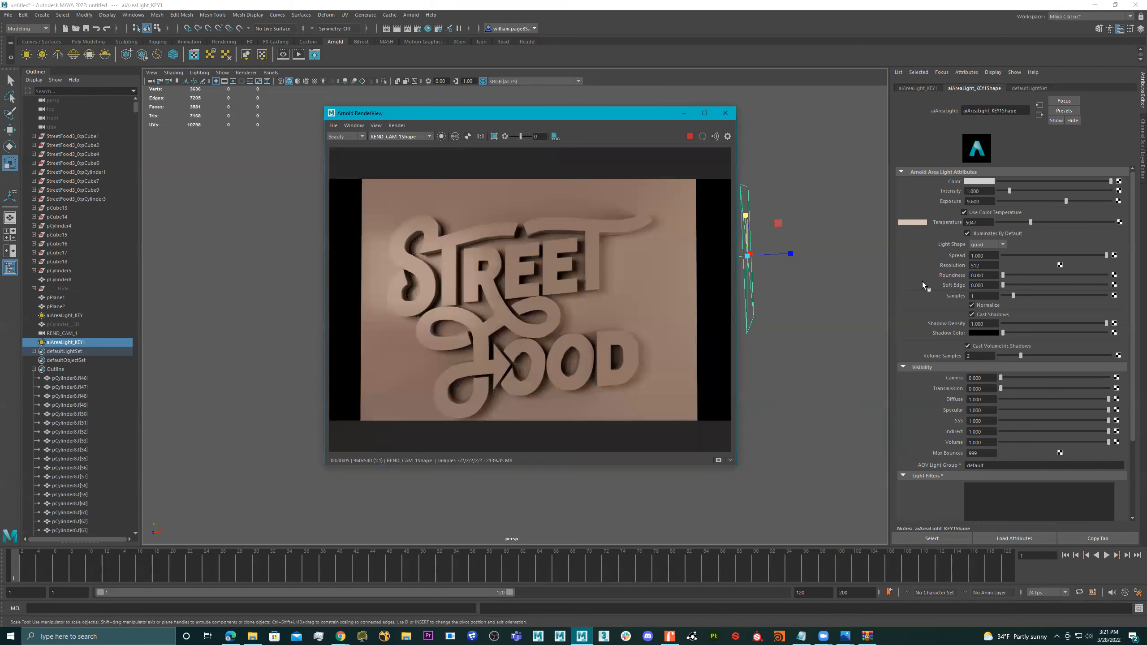
{"action": "mouse_move", "coordinate": [1059, 199]}
{"action": "left_mouse_down"}
{"action": "mouse_move", "coordinate": [1074, 200]}
{"action": "mouse_move", "coordinate": [1062, 202]}
{"action": "left_mouse_up"}
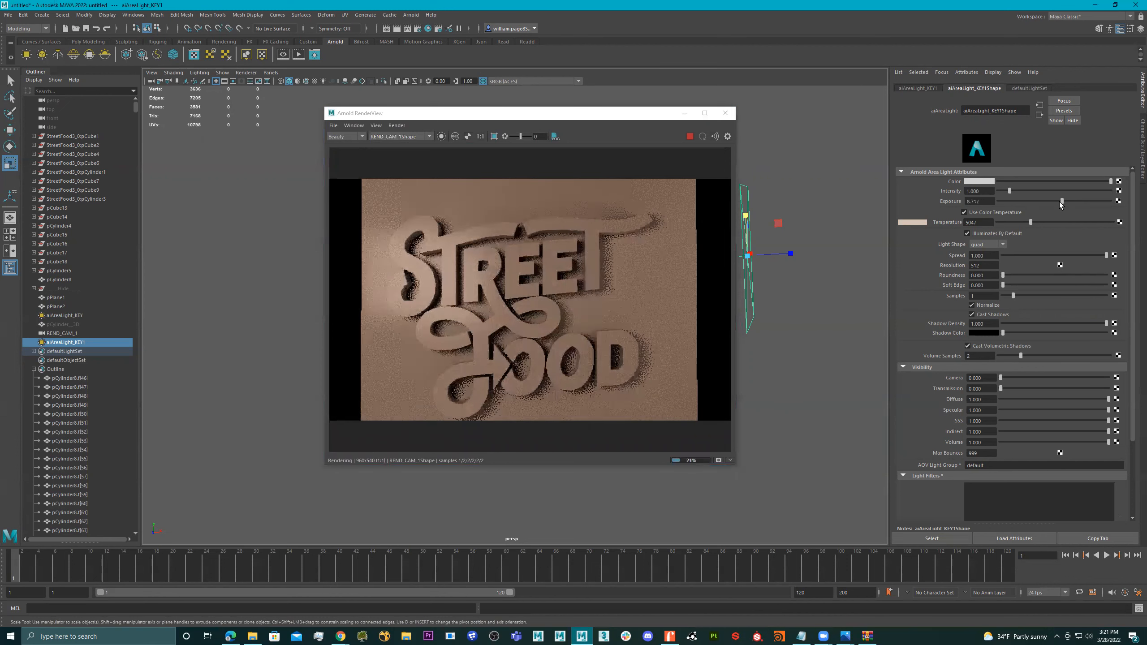
{"action": "key", "text": "ctrl+z"}
{"action": "left_click", "coordinate": [982, 202]}
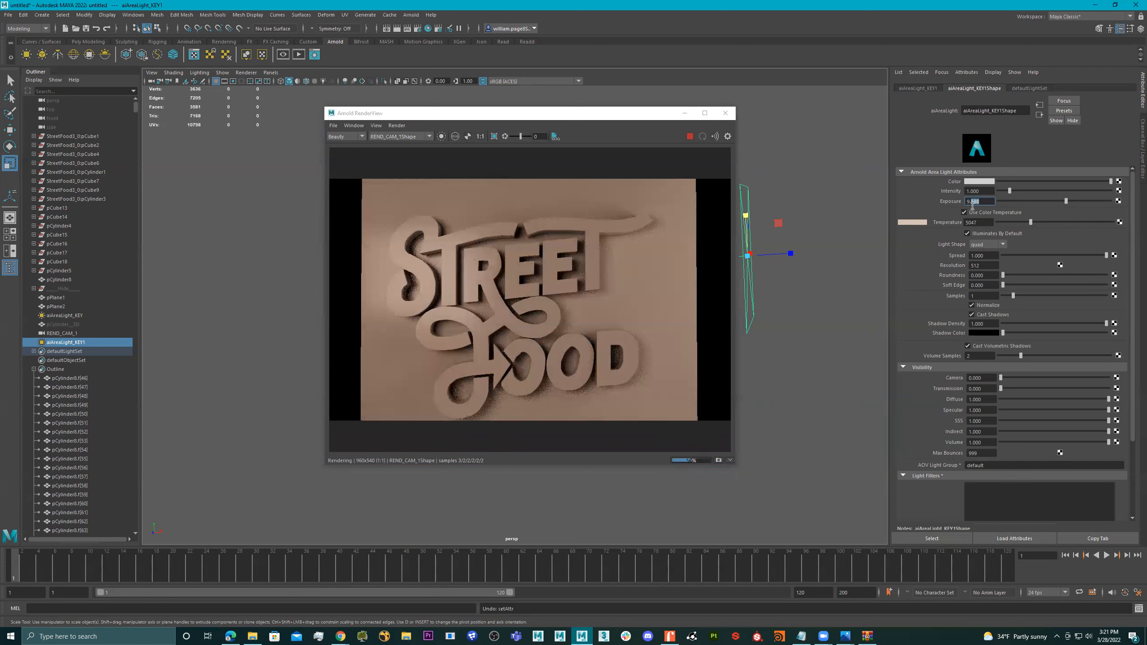
{"action": "key", "text": "Return"}
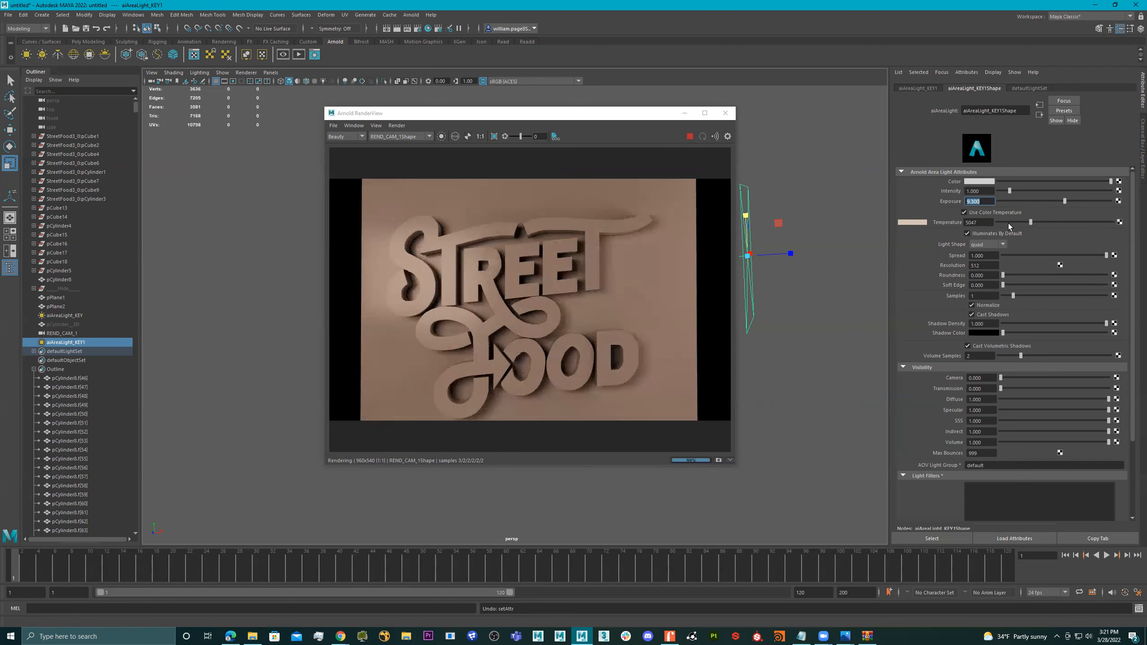
- Cool the duplicated light's temperature to about 8383 and store a snapshot of the stopped render
{"action": "mouse_move", "coordinate": [1053, 221]}
{"action": "left_mouse_down"}
{"action": "mouse_move", "coordinate": [1101, 221]}
{"action": "mouse_move", "coordinate": [1036, 221]}
{"action": "mouse_move", "coordinate": [1067, 220]}
{"action": "left_mouse_up"}
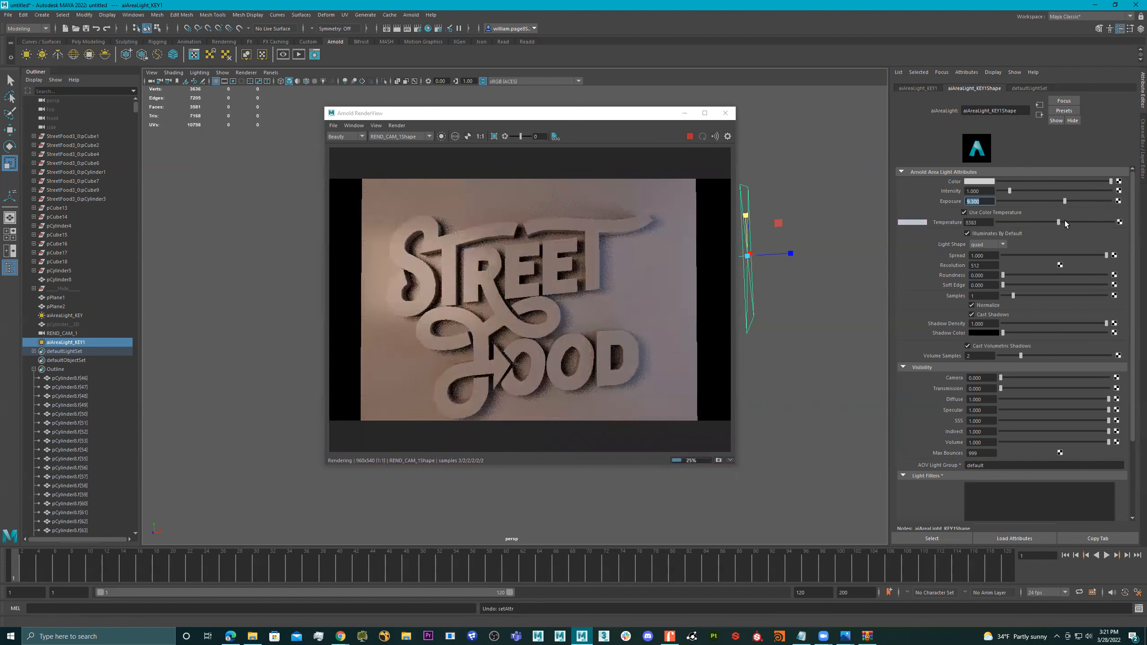
{"action": "left_click", "coordinate": [689, 136]}
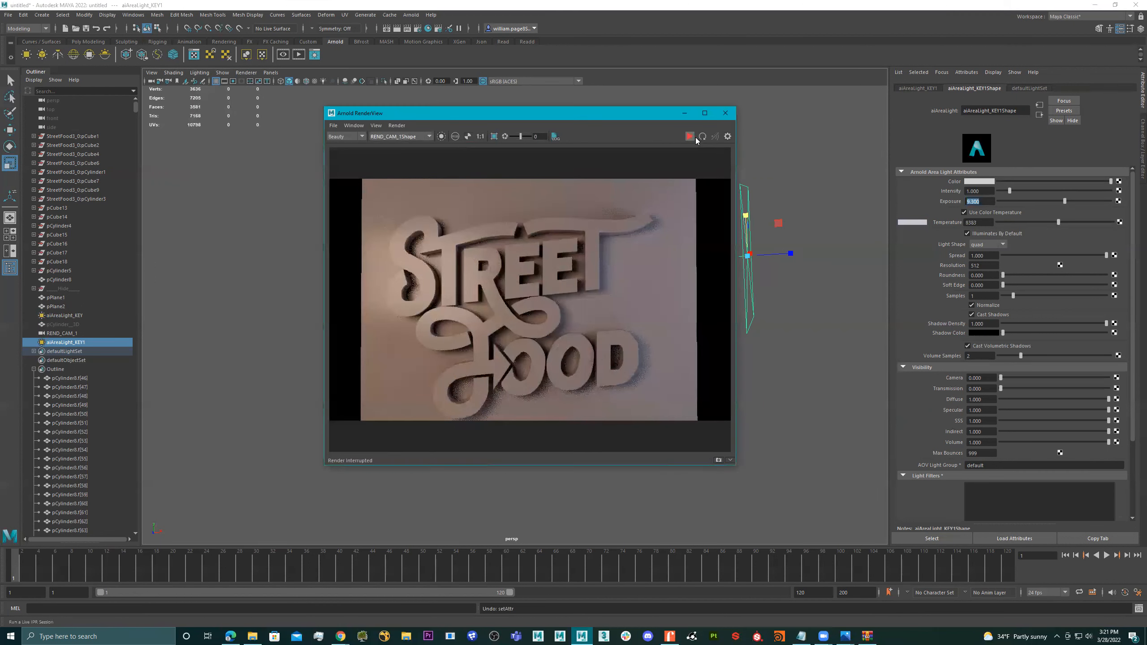
{"action": "left_click", "coordinate": [718, 460]}
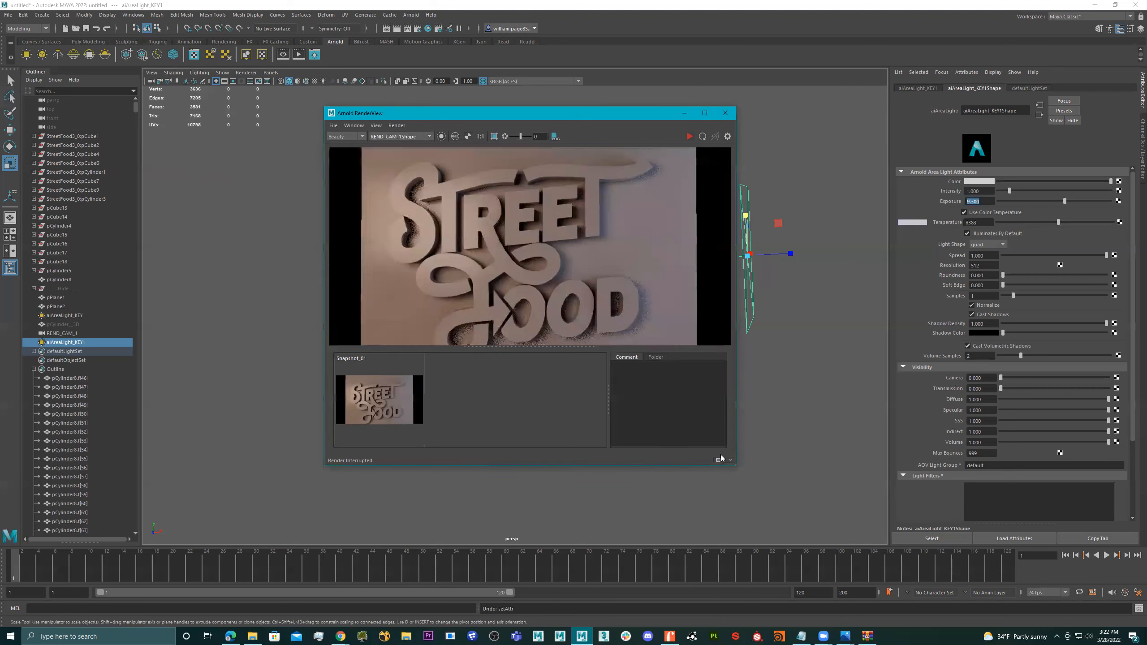
{"action": "left_click", "coordinate": [684, 113]}
- Duplicate aiAreaLight_KEY1 and raise the copy above the original light
{"action": "left_click_drag", "start_coordinate": [609, 229], "coordinate": [599, 261], "text": "alt"}
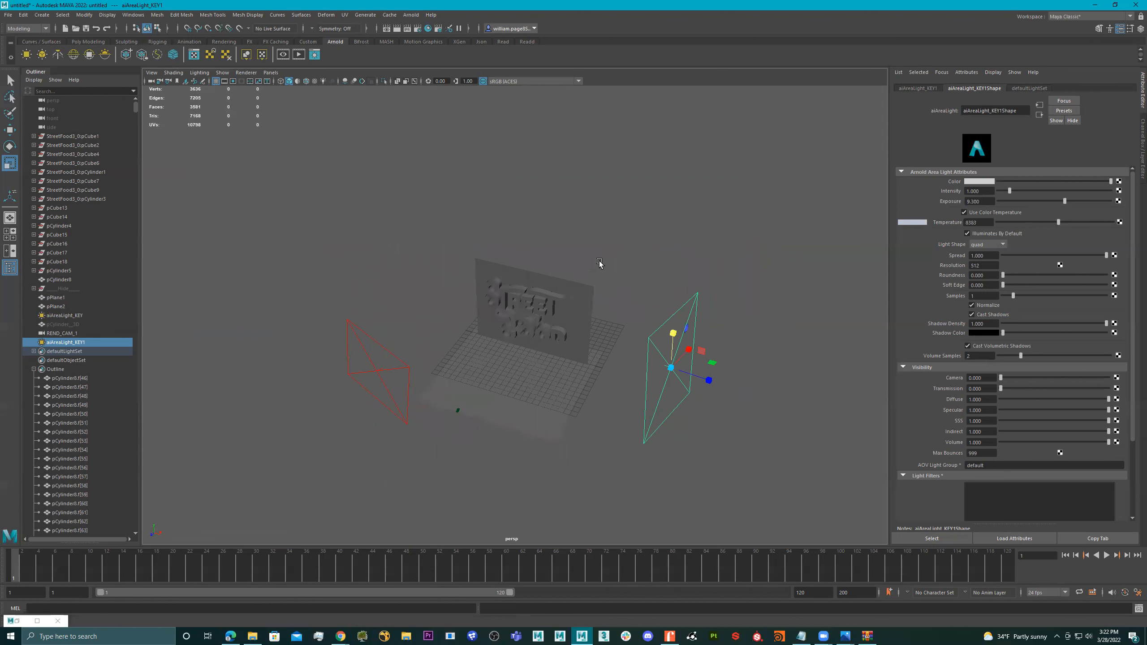
{"action": "key", "text": "ctrl+d"}
{"action": "key", "text": "w"}
{"action": "left_click_drag", "start_coordinate": [676, 332], "coordinate": [593, 252]}
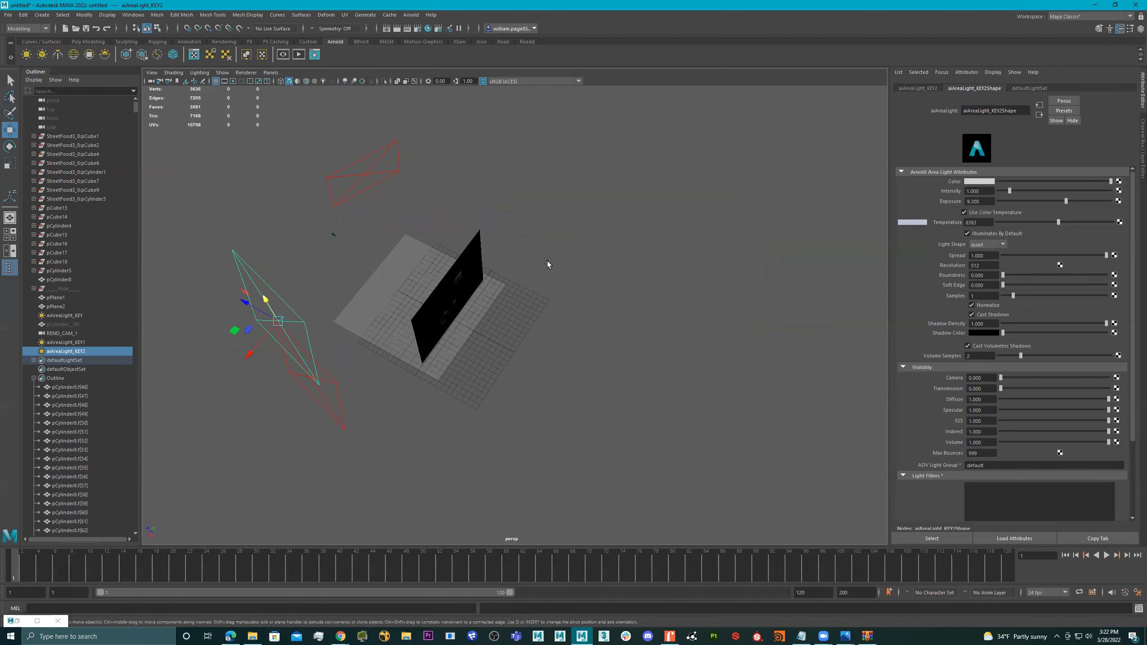
- Rename aiAreaLight_KEY1 as aiAreaLight_FILL
{"action": "left_click", "coordinate": [344, 428]}
{"action": "double_click", "coordinate": [91, 342]}
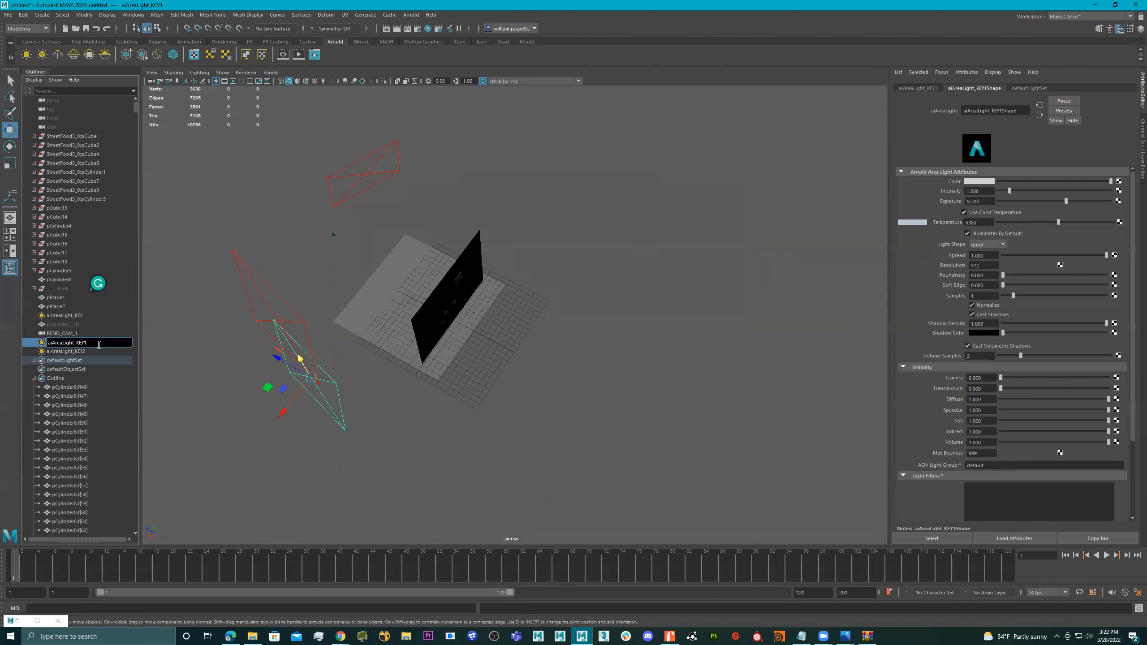
{"action": "key", "text": "BackSpace"}
{"action": "key", "text": "BackSpace"}
{"action": "type", "text": "FI"}
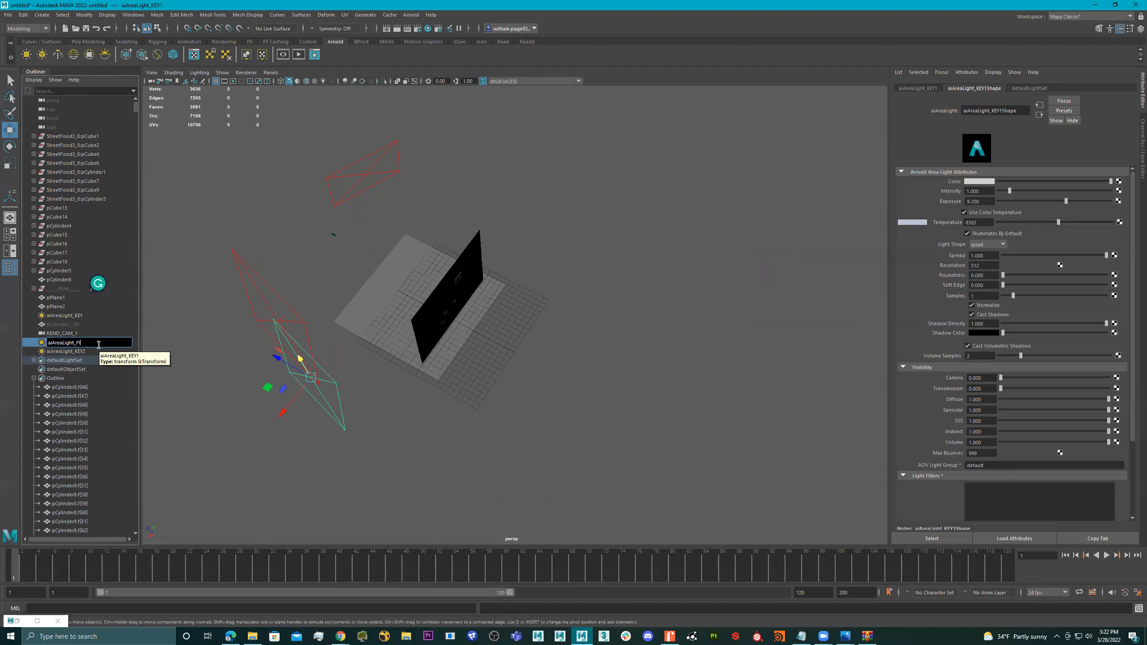
{"action": "type", "text": "LL"}
{"action": "key", "text": "Return"}
- Delete the aiAreaLight_FILL light from the scene
{"action": "left_click_drag", "start_coordinate": [299, 375], "coordinate": [311, 365], "text": "alt"}
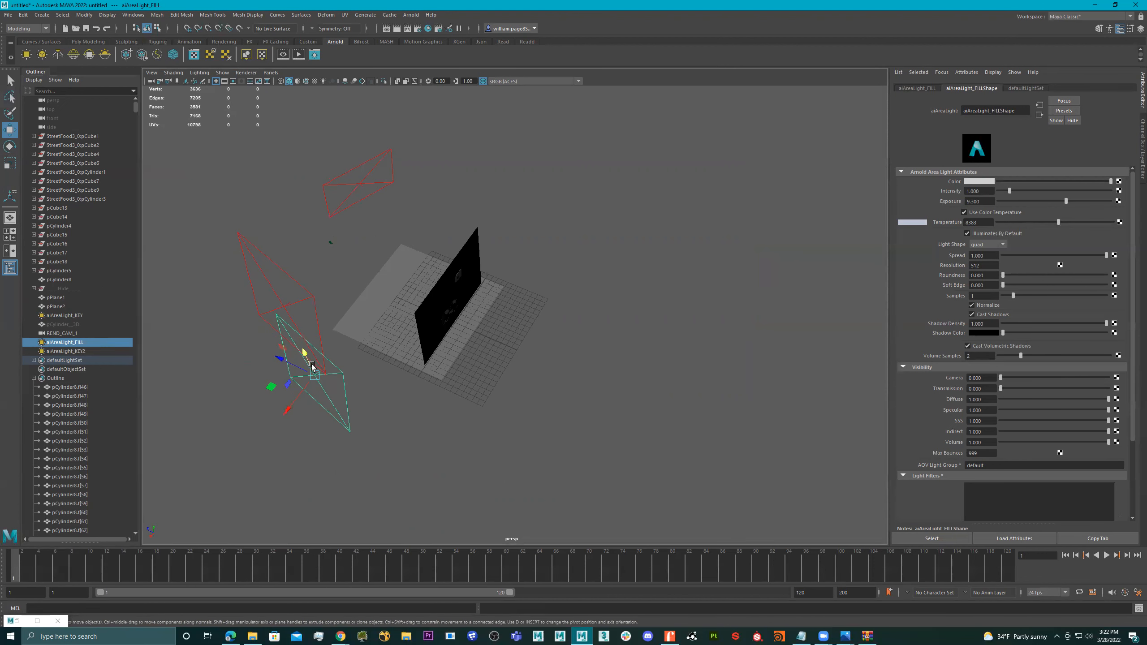
{"action": "key", "text": "Delete"}
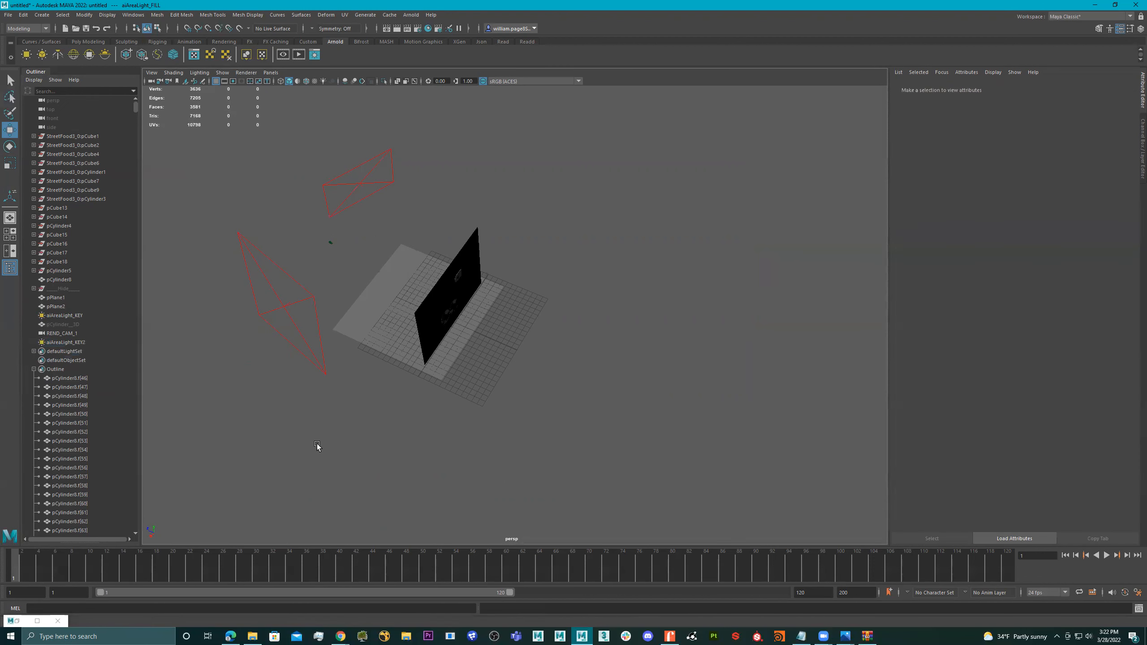
- Create a new Arnold area light, enlarged and raised high above the sign
{"action": "left_click_drag", "start_coordinate": [407, 293], "coordinate": [389, 275], "text": "alt"}
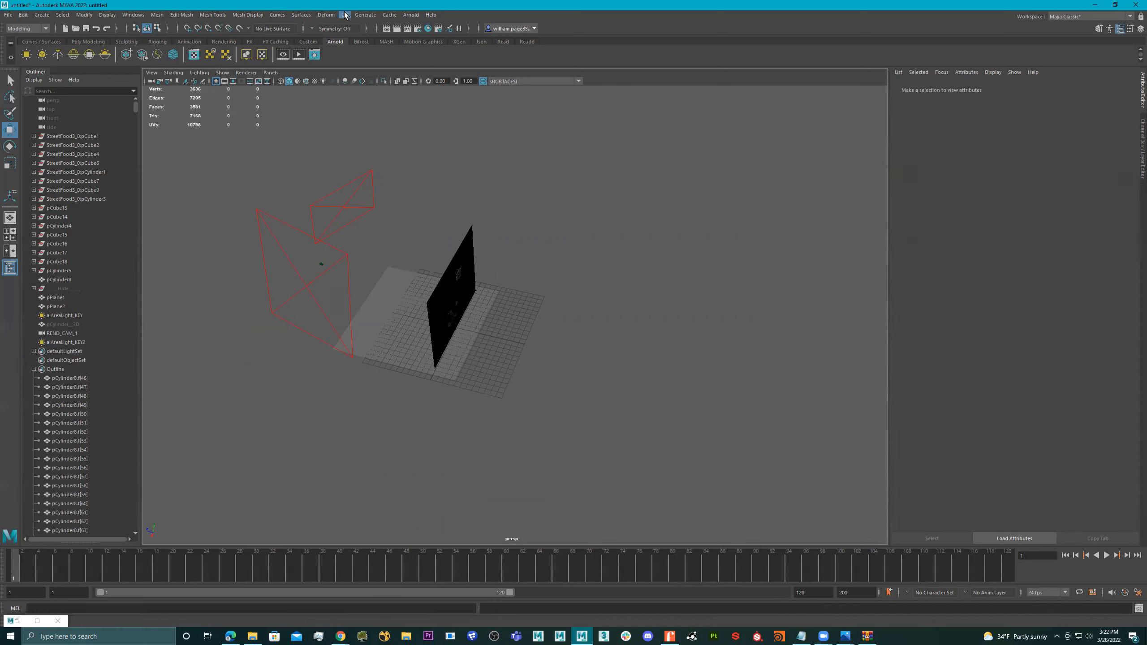
{"action": "left_click", "coordinate": [415, 17]}
{"action": "mouse_move", "coordinate": [452, 59]}
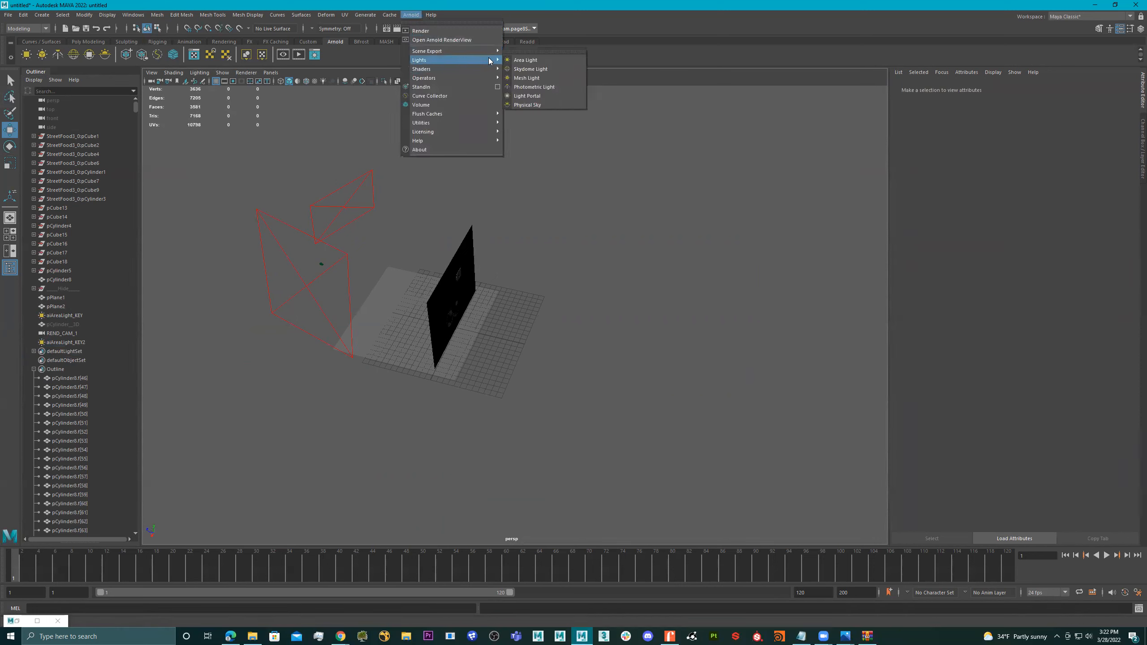
{"action": "left_click", "coordinate": [539, 58]}
{"action": "key", "text": "e"}
{"action": "key", "text": "w"}
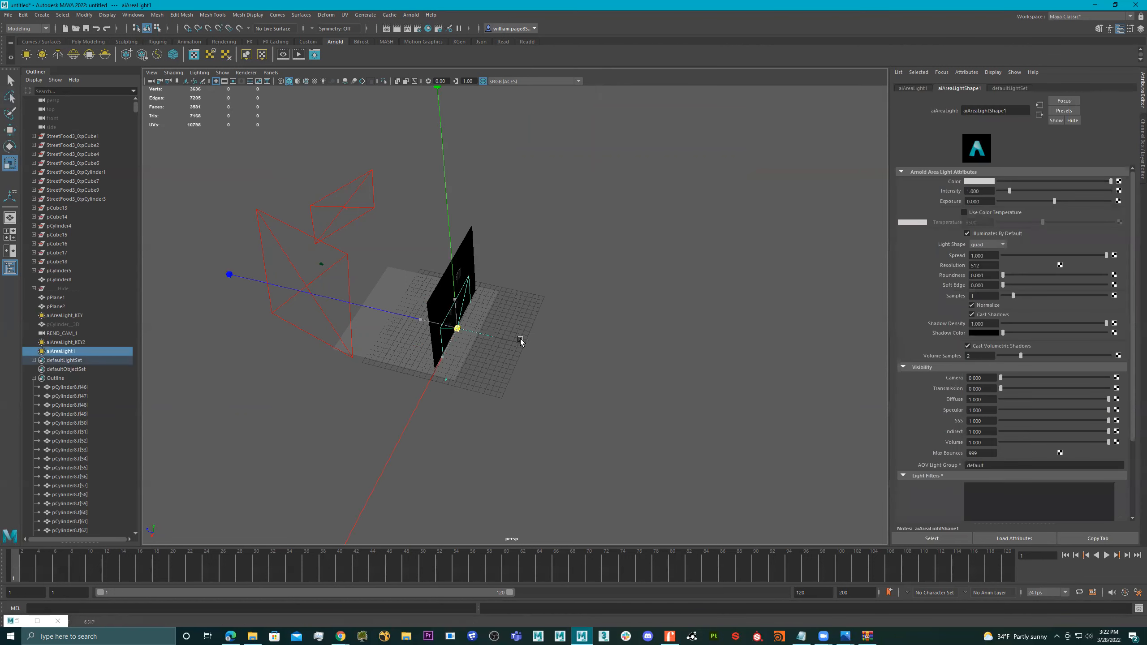
{"action": "left_click_drag", "start_coordinate": [456, 300], "coordinate": [435, 132]}
- Rotate the new area light to point straight down at the sign and adjust its depth
{"action": "key", "text": "e"}
{"action": "left_click_drag", "start_coordinate": [546, 177], "coordinate": [521, 215], "text": "alt"}
{"action": "key", "text": "r"}
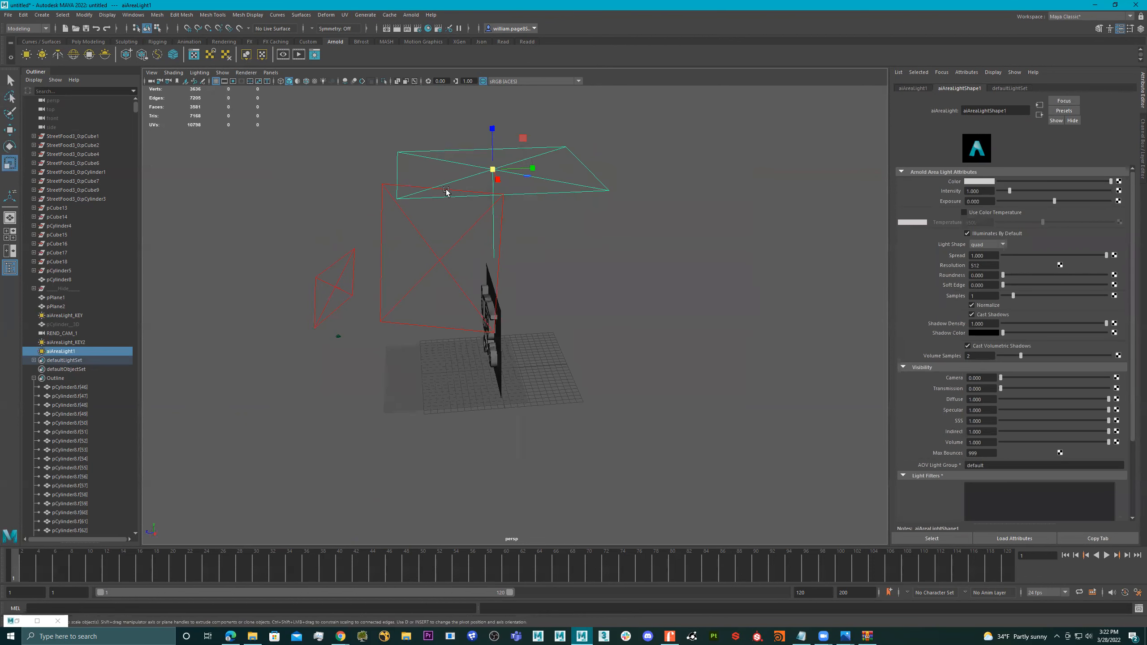
{"action": "left_click_drag", "start_coordinate": [534, 168], "coordinate": [520, 248]}
- Move the overhead area light forward so it sits above and in front of the sign
{"action": "key", "text": "e"}
{"action": "key", "text": "w"}
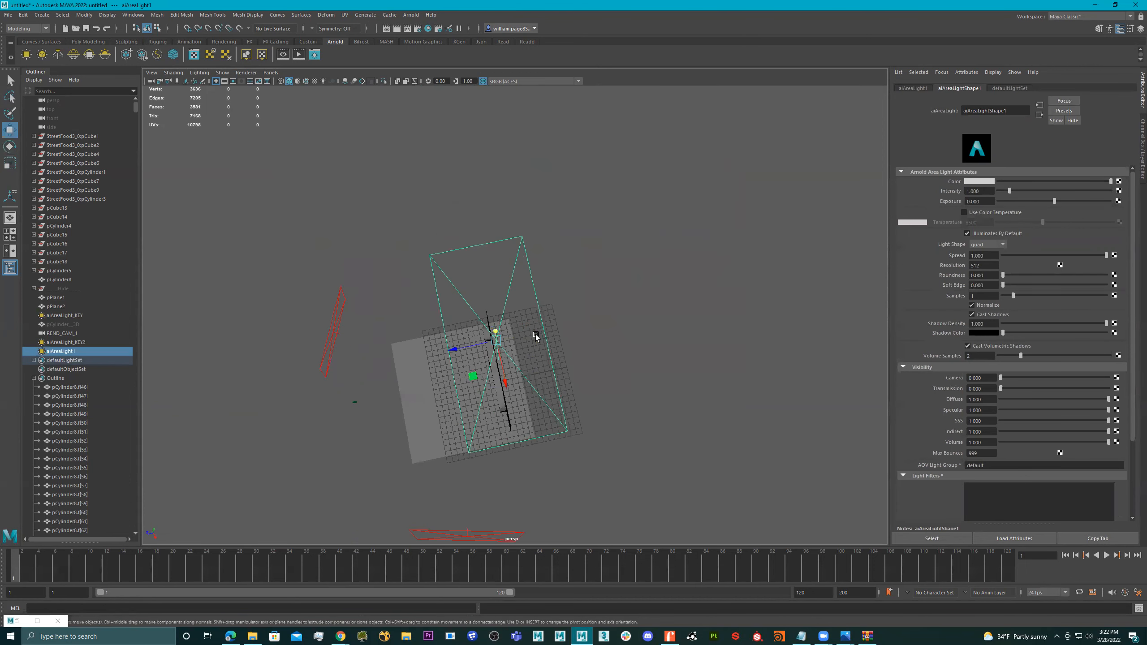
{"action": "left_click_drag", "start_coordinate": [482, 347], "coordinate": [515, 275]}
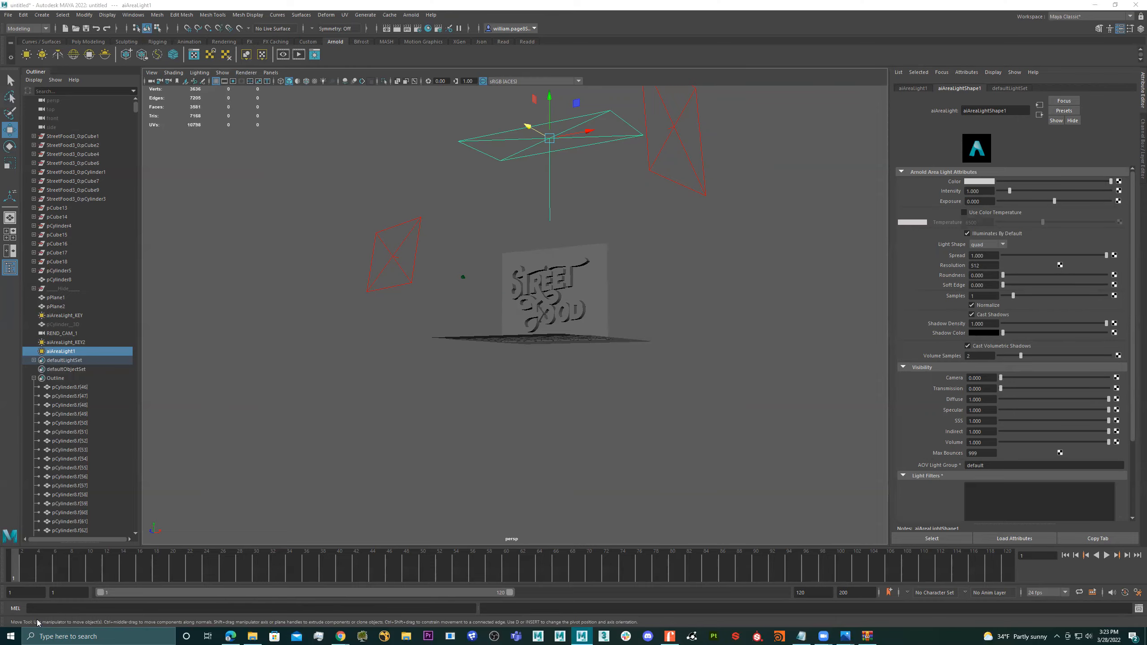
- Bring up the REND_CAM_1 render in Arnold RenderView and set the overhead area light's exposure to 13
{"action": "left_click", "coordinate": [37, 621]}
{"action": "left_click", "coordinate": [1115, 5]}
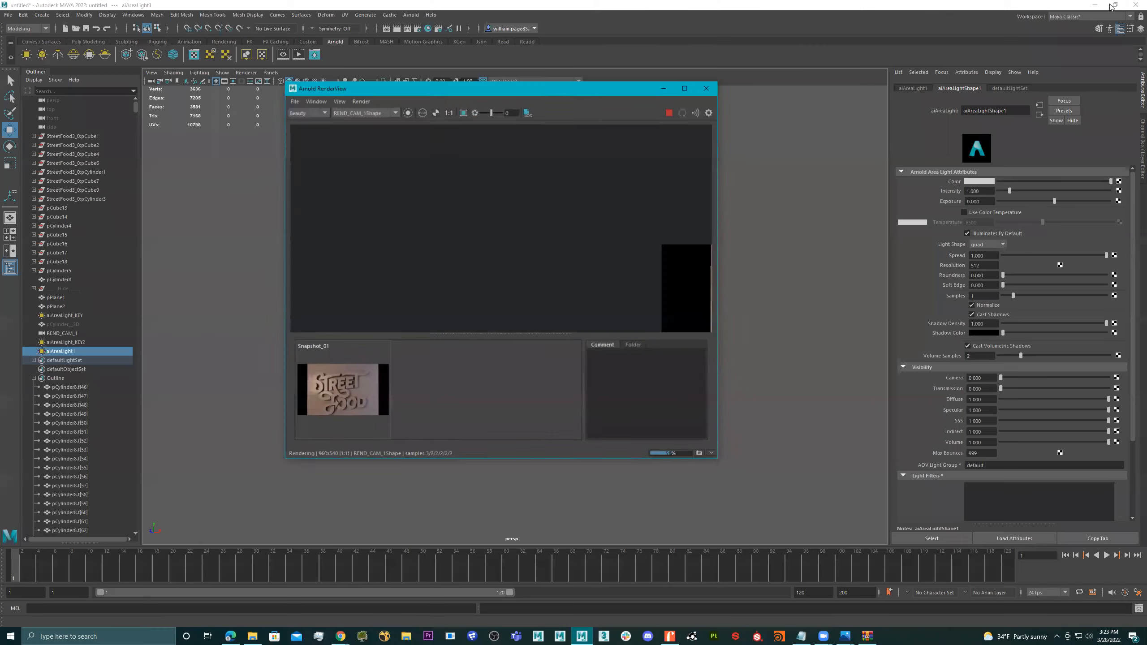
{"action": "left_click_drag", "start_coordinate": [611, 117], "coordinate": [473, 125]}
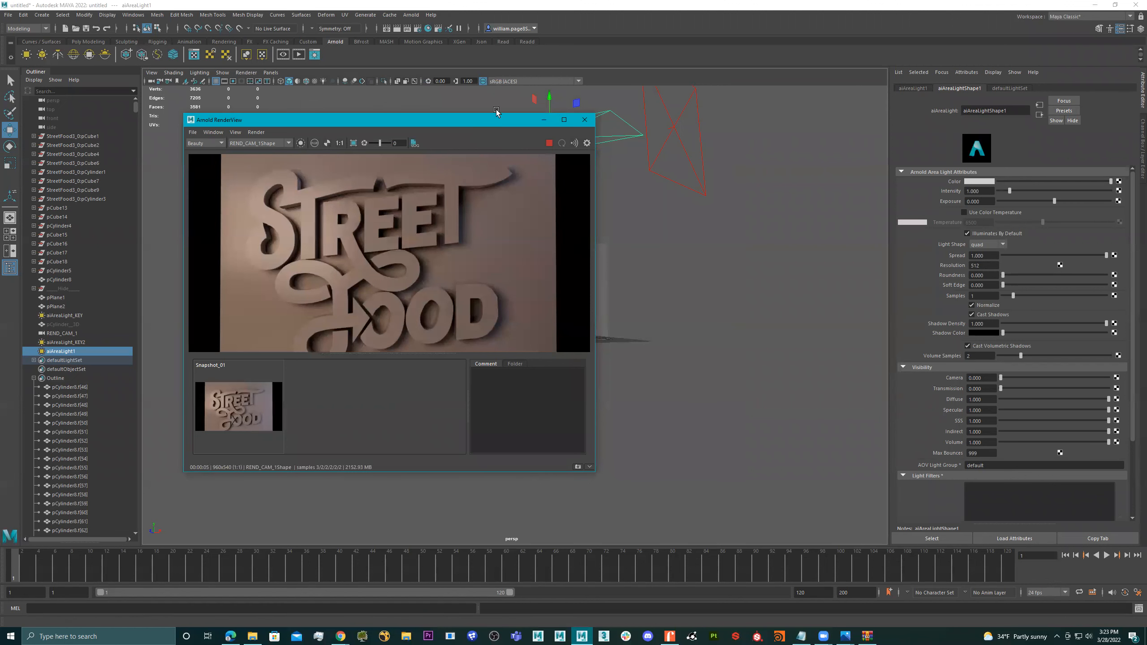
{"action": "left_click_drag", "start_coordinate": [436, 124], "coordinate": [605, 185]}
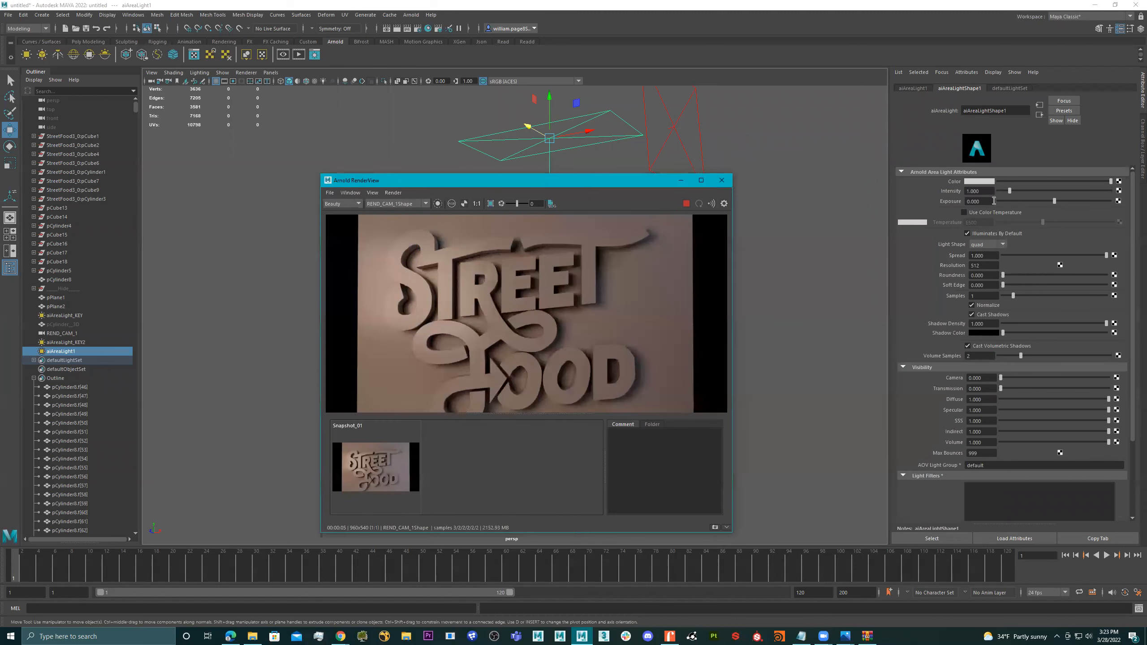
{"action": "left_click", "coordinate": [903, 201]}
{"action": "type", "text": "13"}
{"action": "key", "text": "Return"}
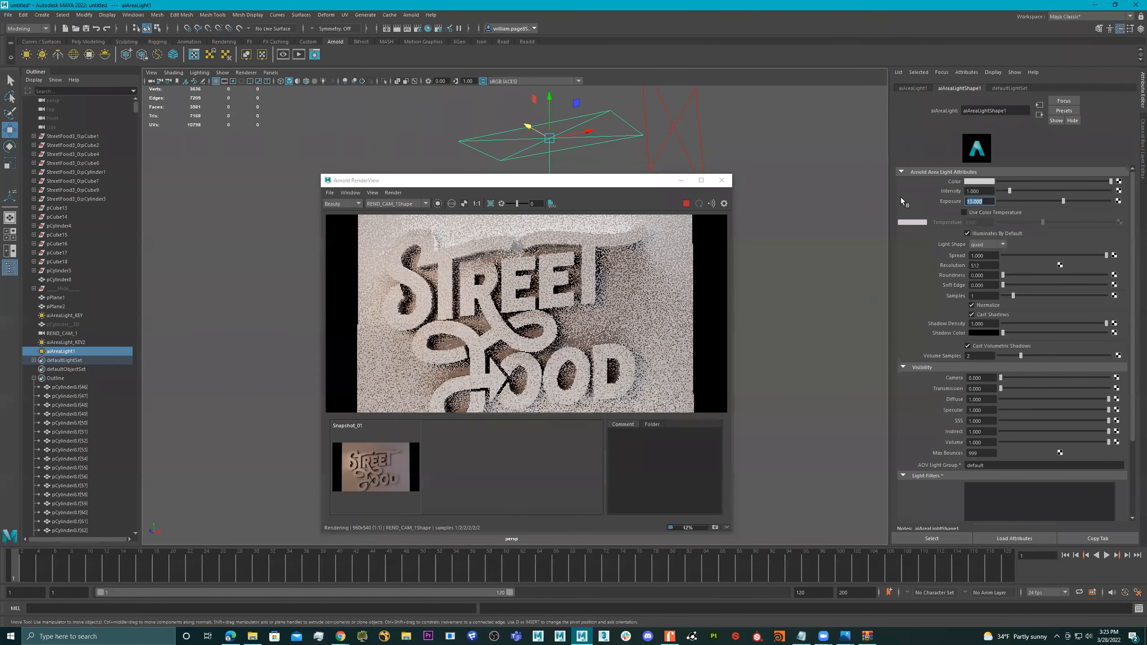
- Move the RenderView clear of the lights in the viewport and store a snapshot of the current render
{"action": "left_click", "coordinate": [592, 178]}
{"action": "left_click_drag", "start_coordinate": [592, 178], "coordinate": [819, 142]}
{"action": "scroll", "coordinate": [800, 285], "scroll_direction": "up", "scroll_amount": 2}
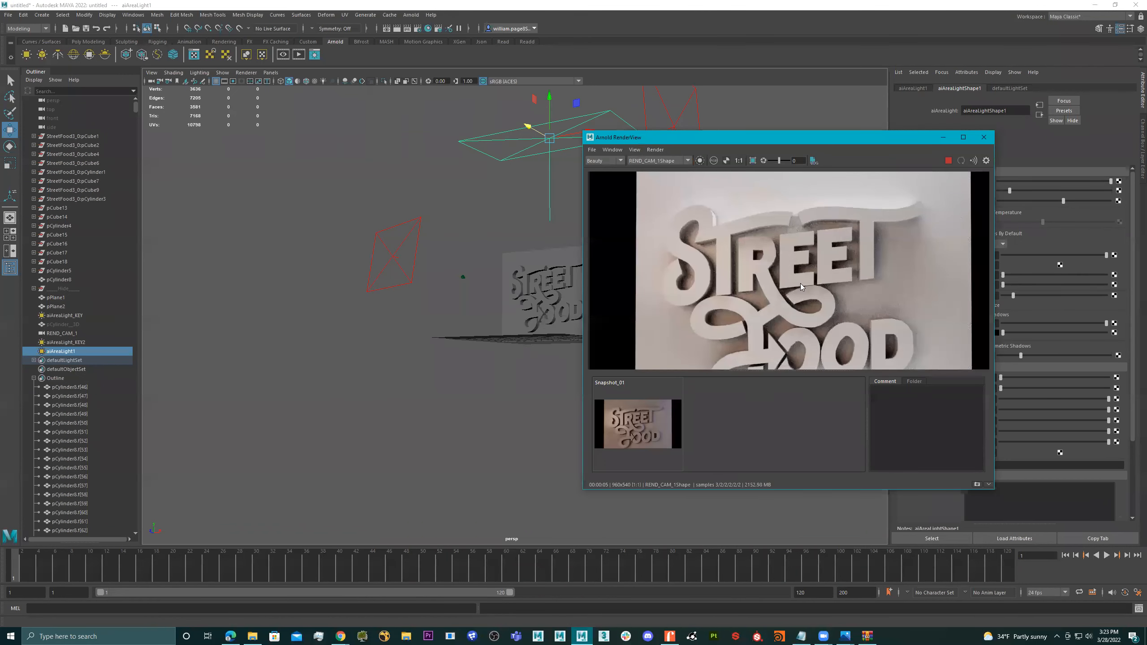
{"action": "left_click", "coordinate": [977, 485]}
- Slide the overhead area light back and forth in depth, settling it farther in front of the sign
{"action": "left_click_drag", "start_coordinate": [533, 131], "coordinate": [500, 127]}
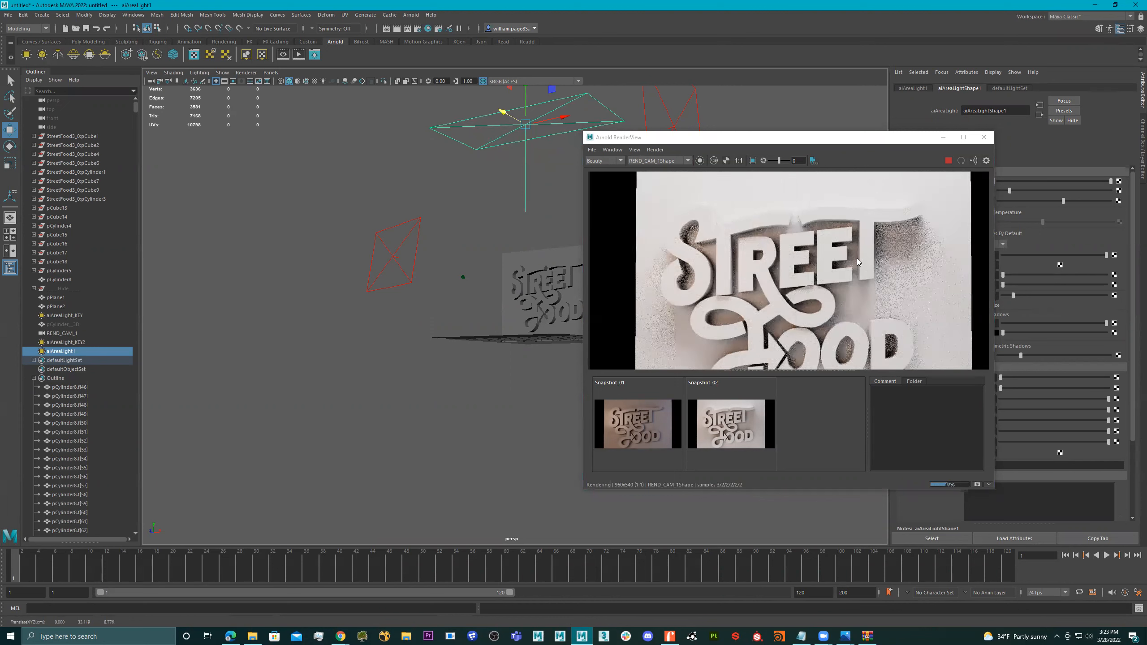
{"action": "left_click_drag", "start_coordinate": [502, 112], "coordinate": [539, 130]}
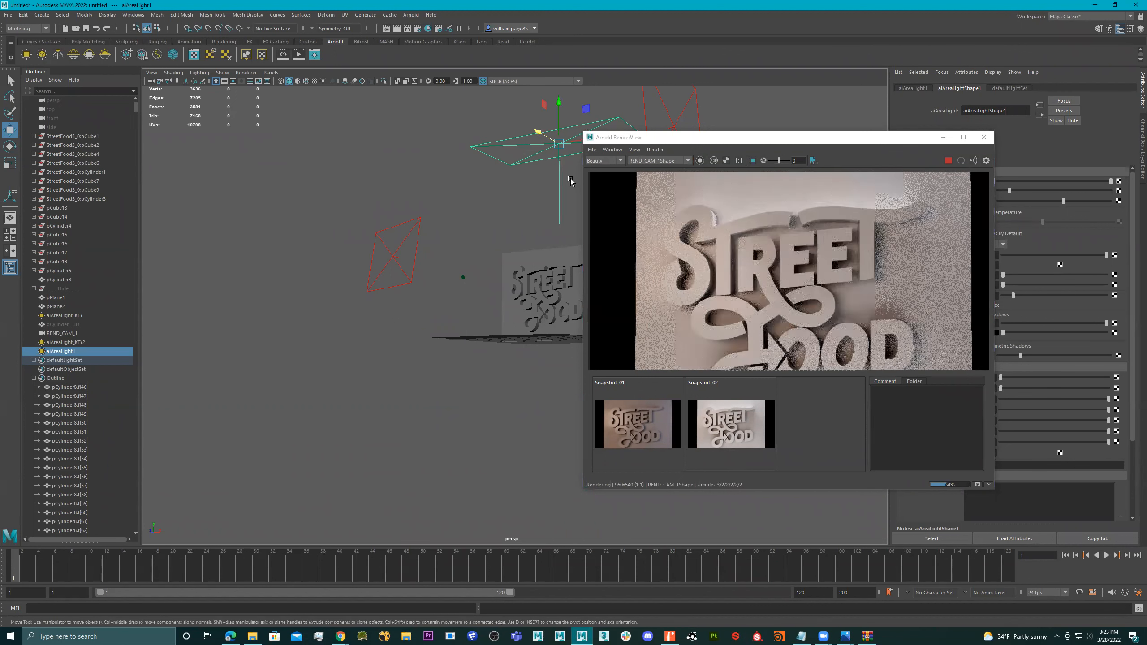
{"action": "left_click_drag", "start_coordinate": [542, 135], "coordinate": [509, 142]}
{"action": "middle_click_drag", "start_coordinate": [499, 187], "coordinate": [451, 208], "text": "alt"}
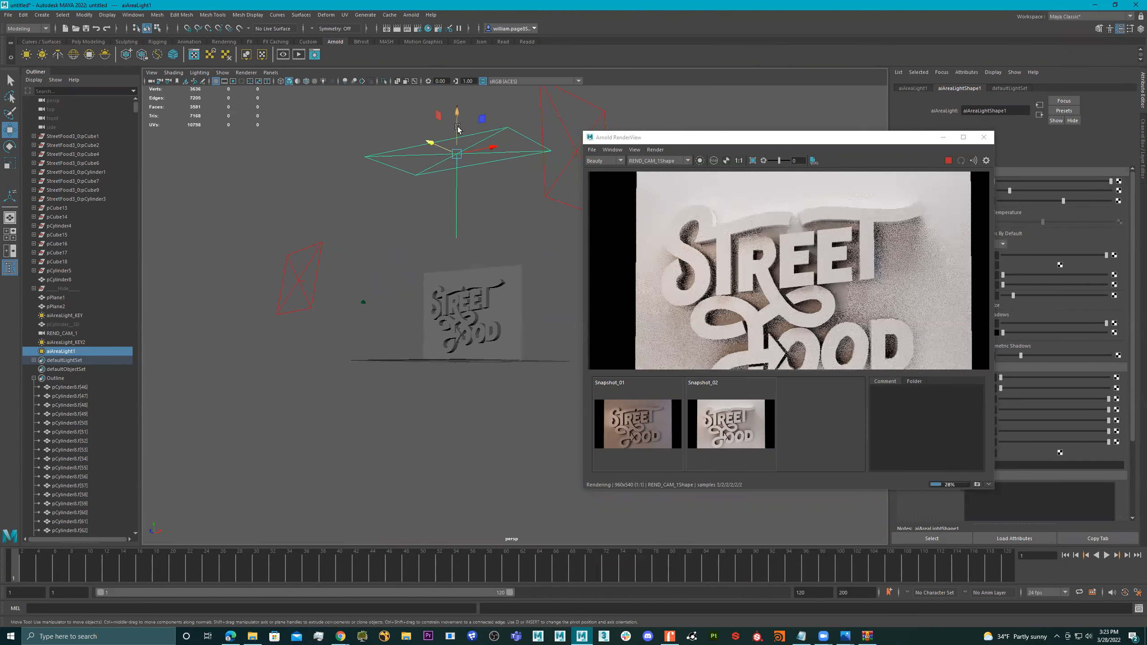
- Duplicate the overhead area light, lower the copy slightly below it, and toggle the original's visibility to compare the render
{"action": "key", "text": "ctrl+d"}
{"action": "left_click_drag", "start_coordinate": [458, 118], "coordinate": [457, 138]}
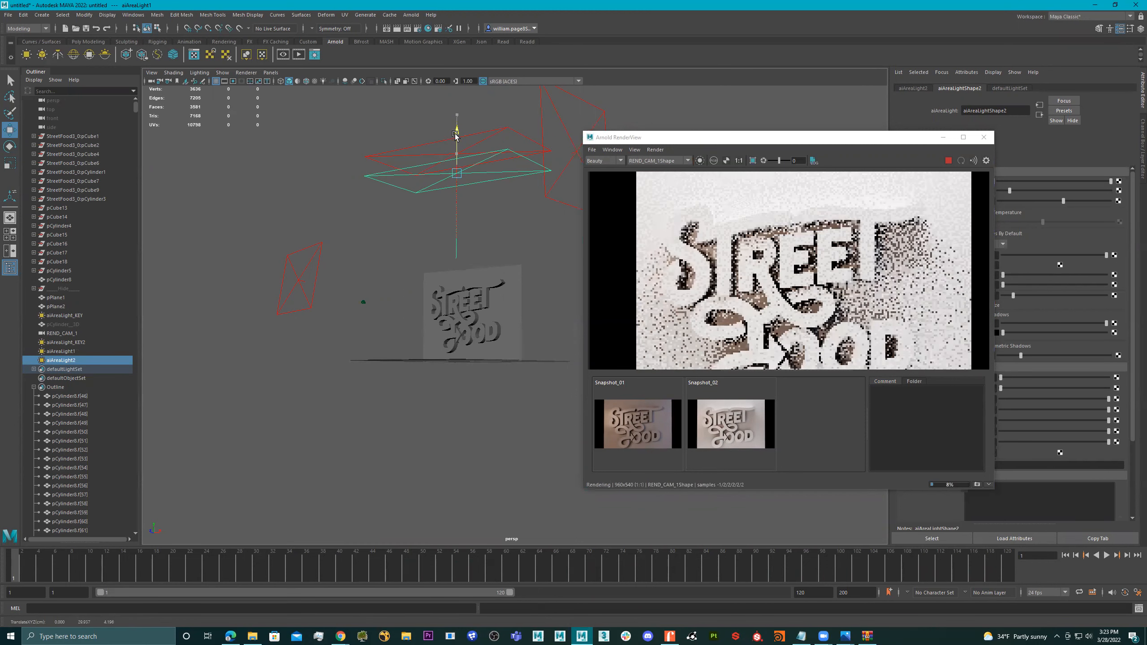
{"action": "left_click", "coordinate": [501, 129]}
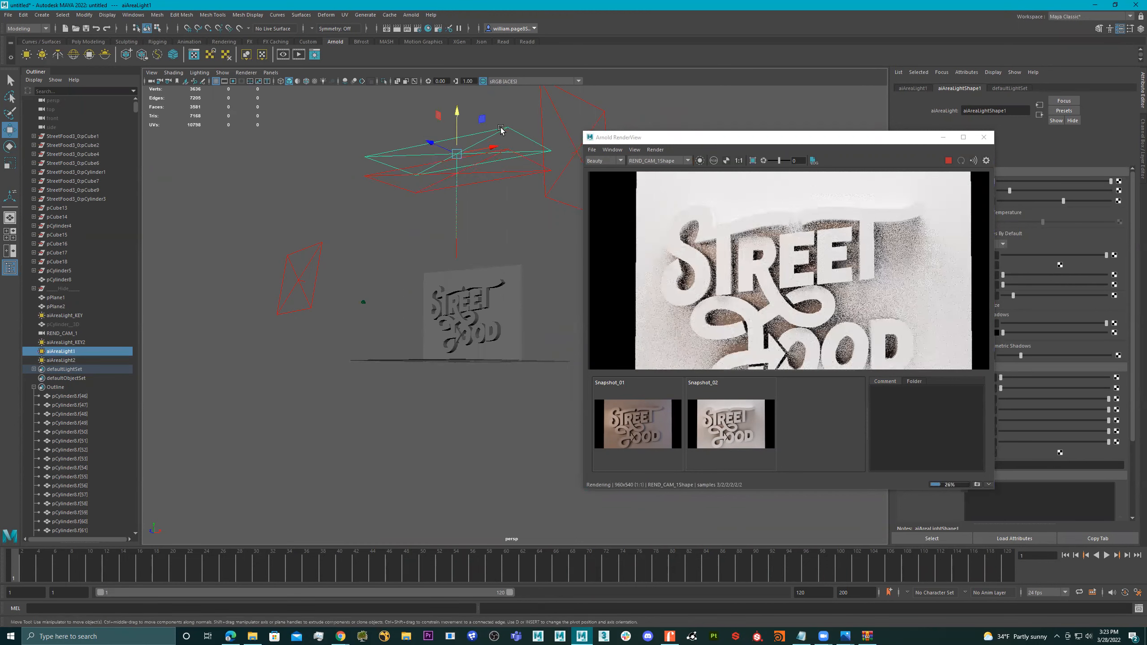
{"action": "key", "text": "h"}
{"action": "key", "text": "h"}
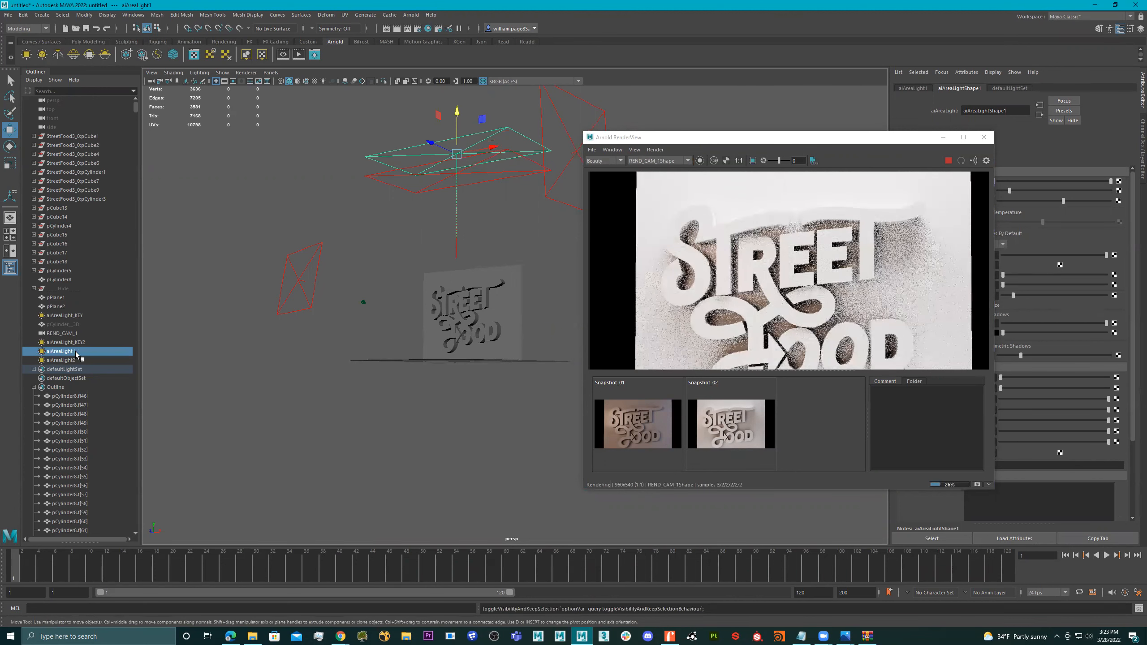
{"action": "left_click", "coordinate": [688, 142]}
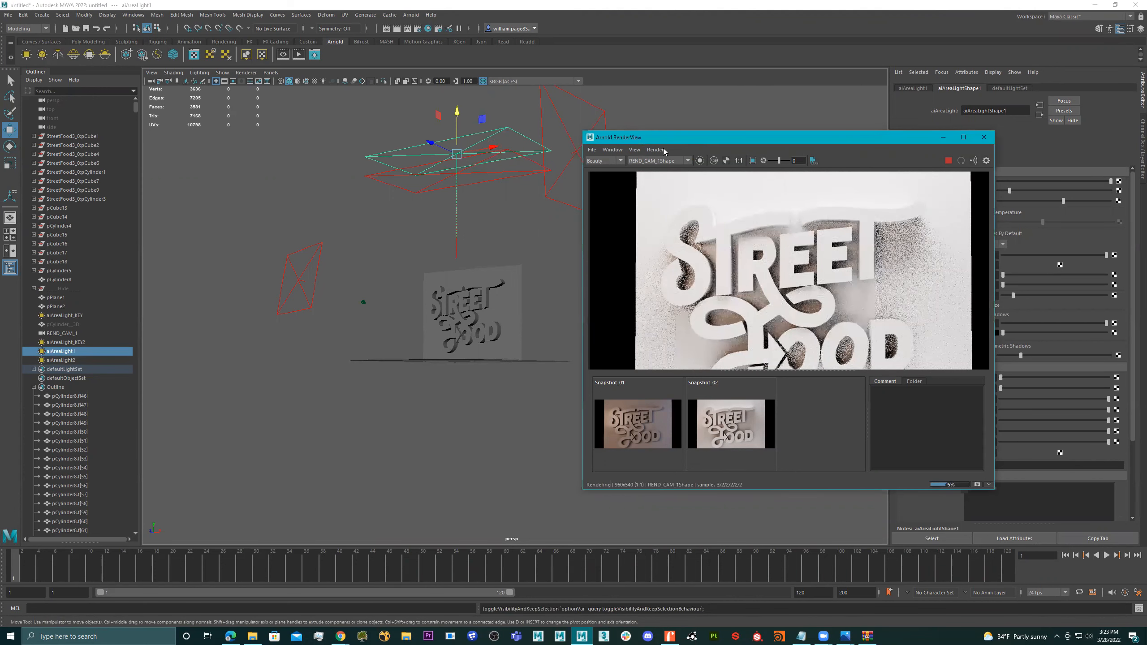
{"action": "left_click", "coordinate": [395, 191]}
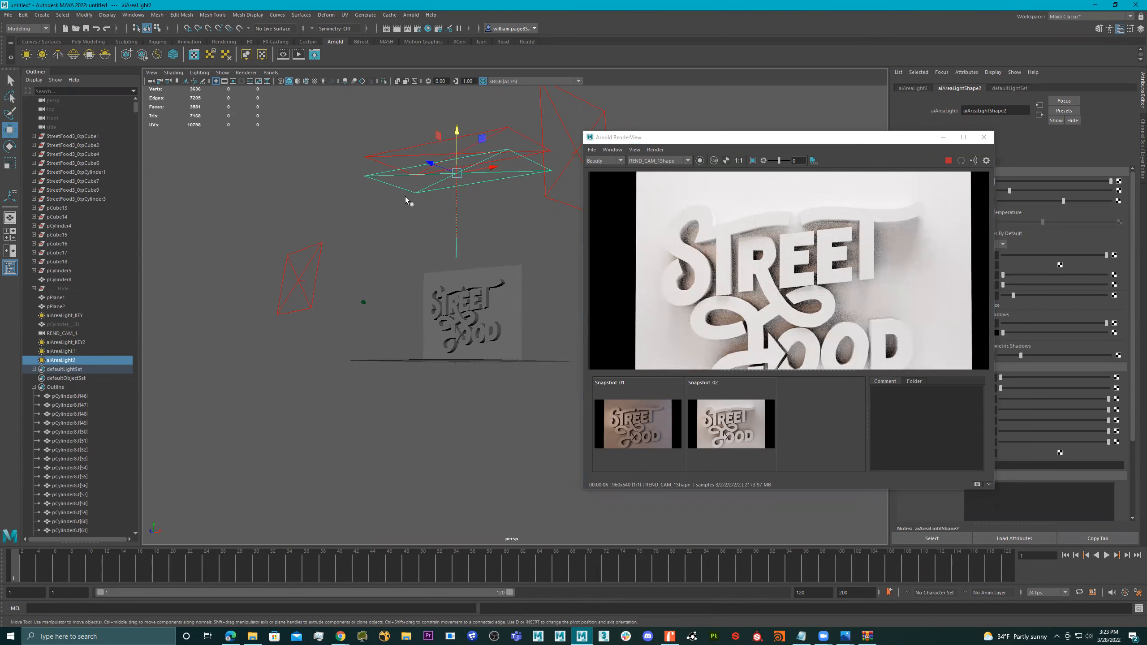
- Rename aiAreaLight_KEY2 as aiAreaLight_FILL and place it directly below aiAreaLight_KEY in the scene list
{"action": "left_click", "coordinate": [83, 342]}
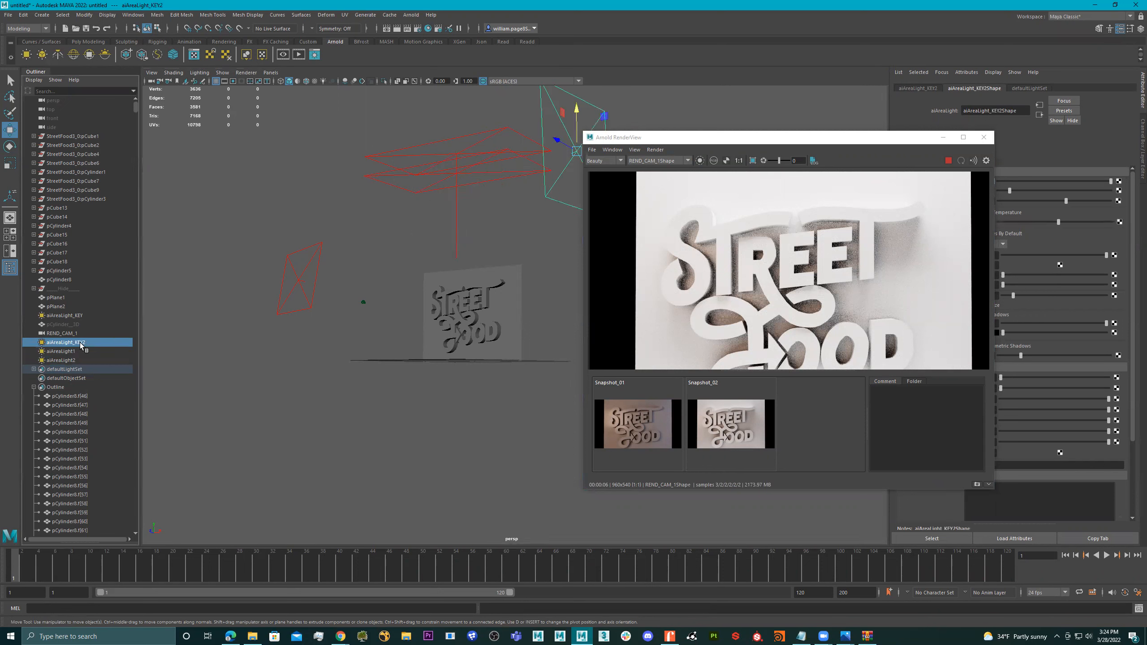
{"action": "left_click_drag", "start_coordinate": [389, 312], "coordinate": [267, 333], "text": "alt"}
{"action": "left_click", "coordinate": [244, 322]}
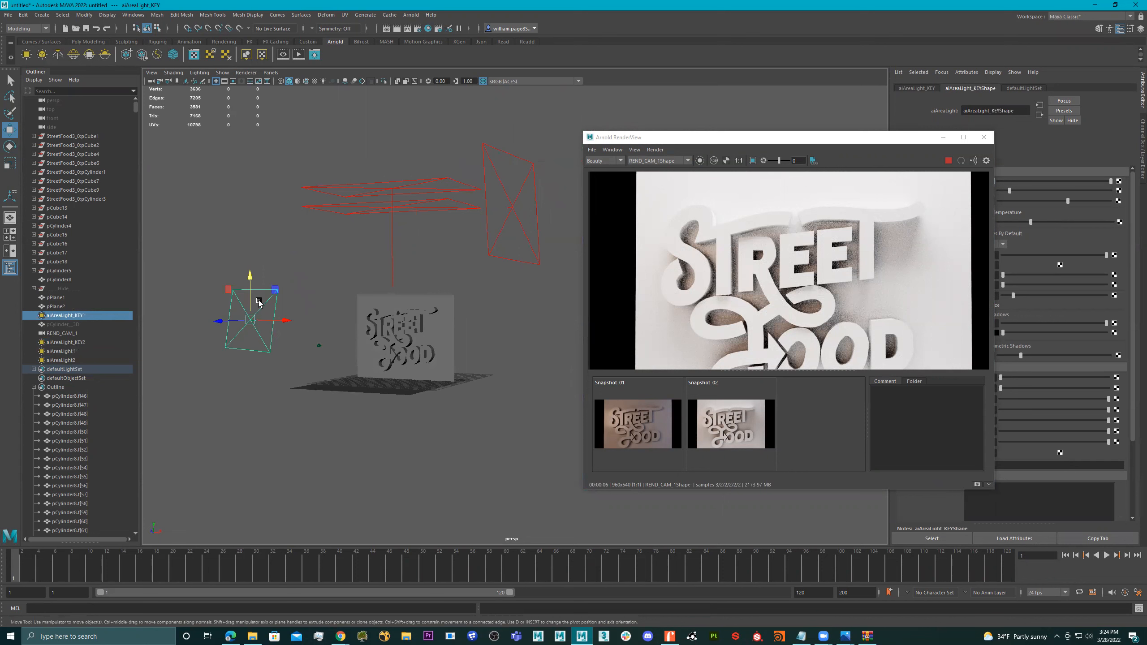
{"action": "left_click", "coordinate": [520, 262]}
{"action": "double_click", "coordinate": [78, 341]}
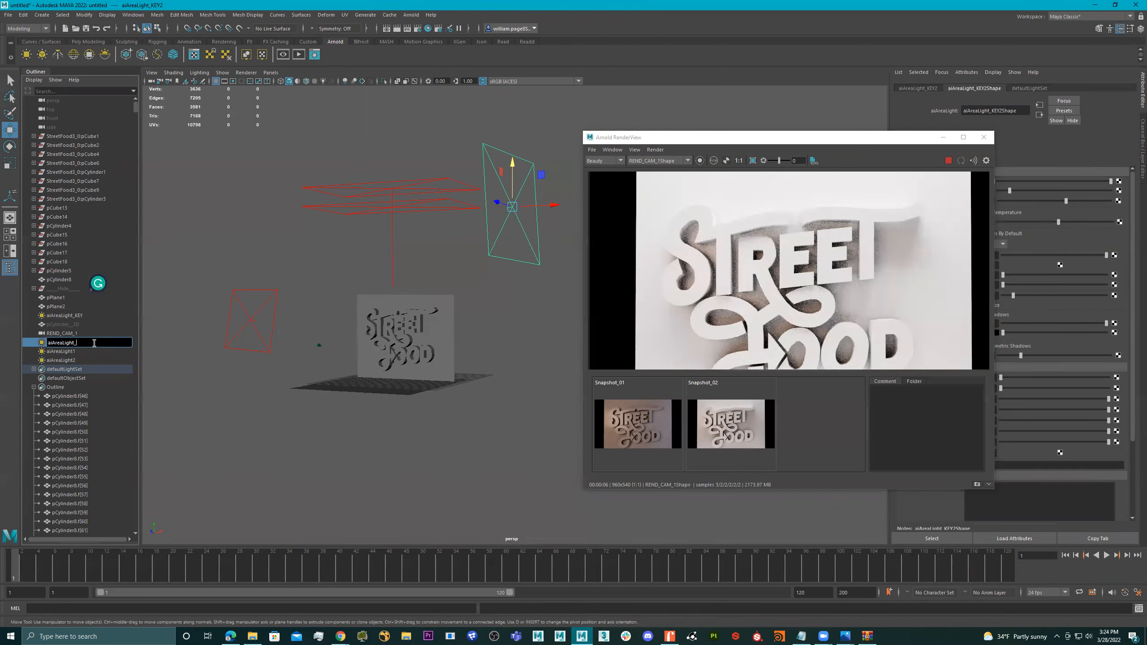
{"action": "type", "text": "FILL"}
{"action": "key", "text": "Return"}
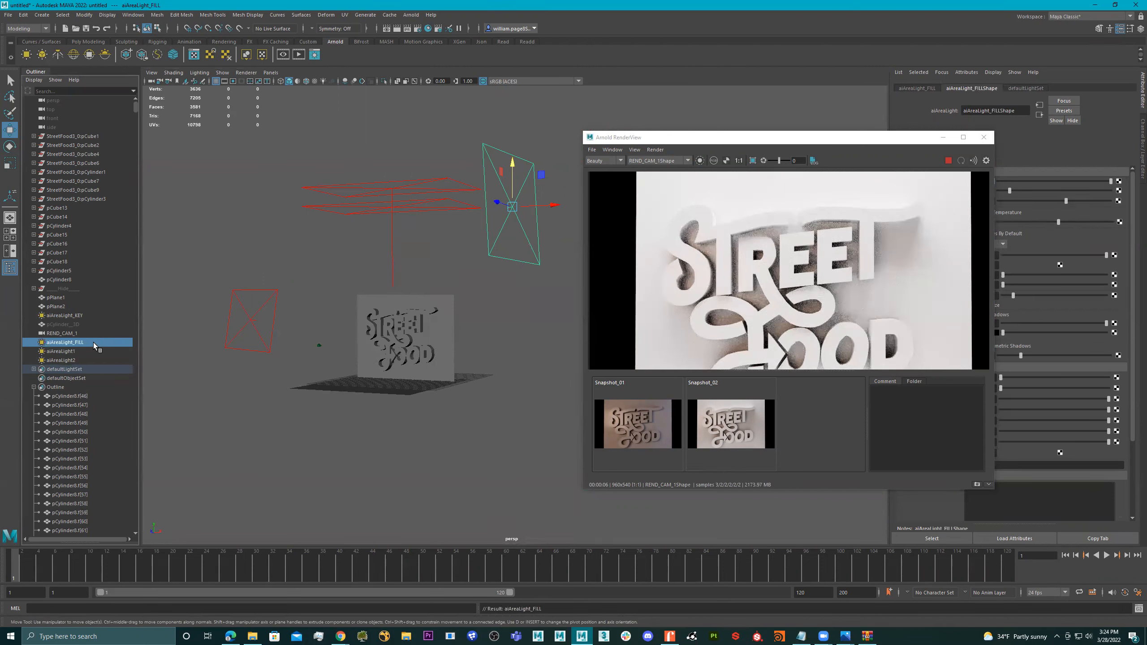
{"action": "middle_click_drag", "start_coordinate": [67, 343], "coordinate": [82, 319]}
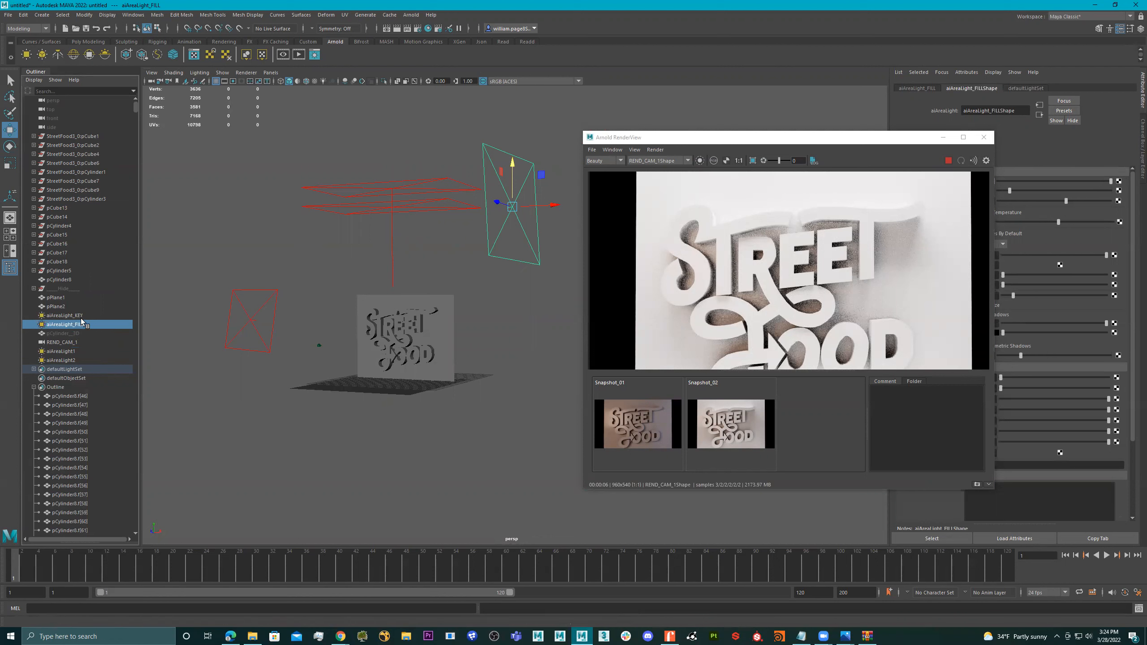
- Rename the upper overhead light as aiAreaLight_RIM1 and its lower copy as aiAreaLigh_Rim2
{"action": "left_click", "coordinate": [71, 353]}
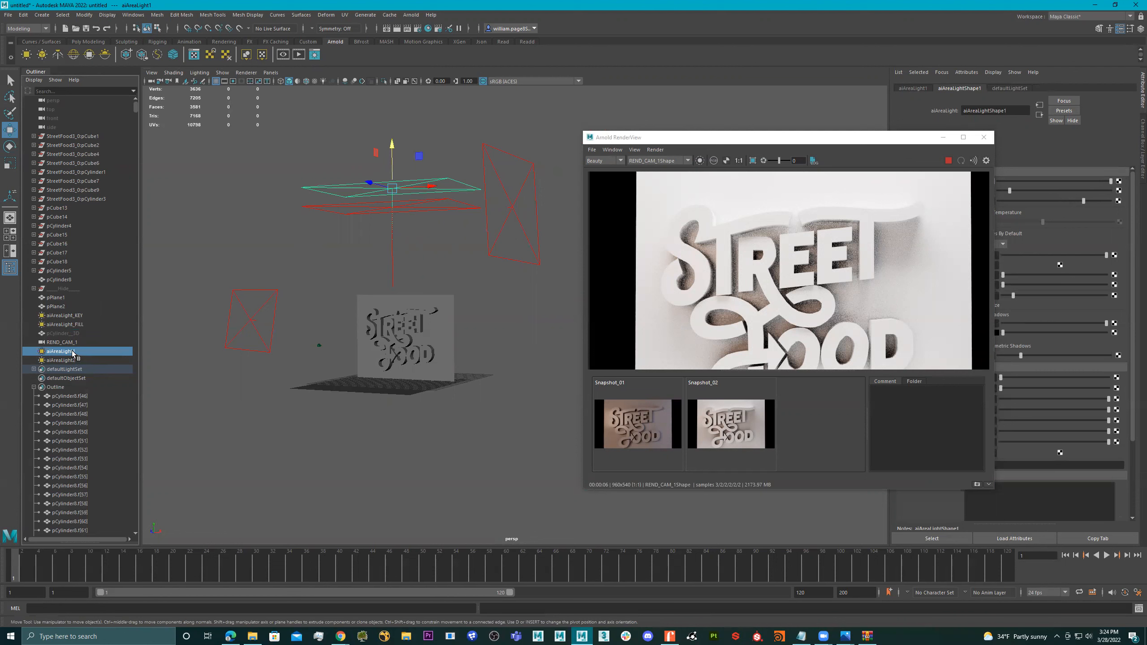
{"action": "double_click", "coordinate": [71, 351]}
{"action": "type", "text": "_RIM"}
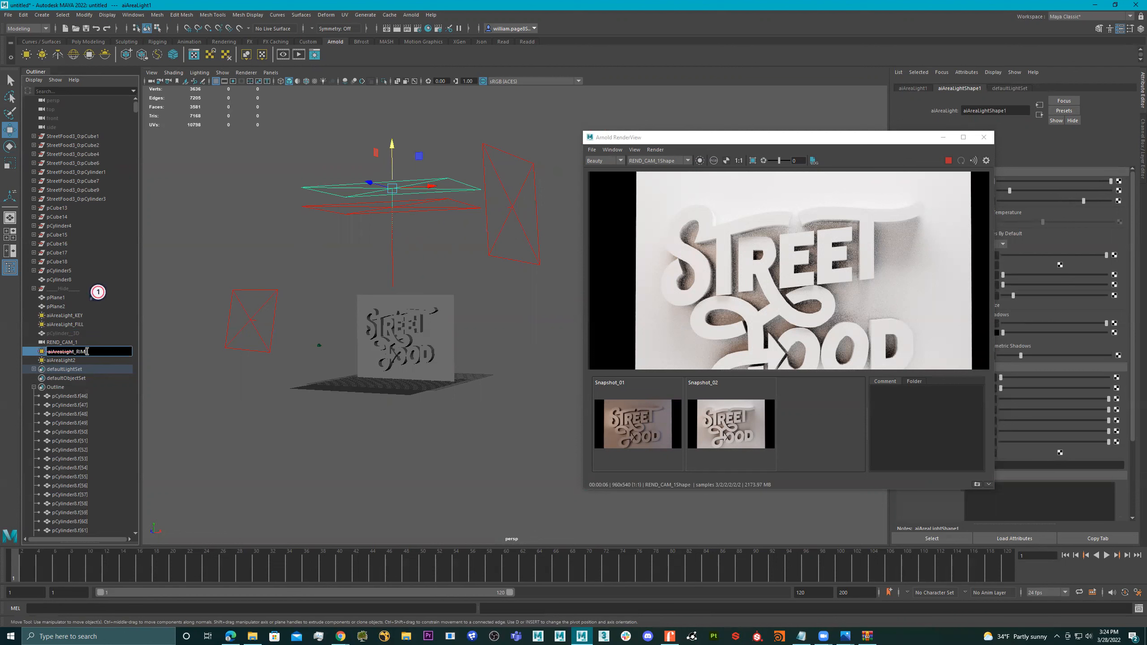
{"action": "type", "text": "2"}
{"action": "double_click", "coordinate": [73, 361]}
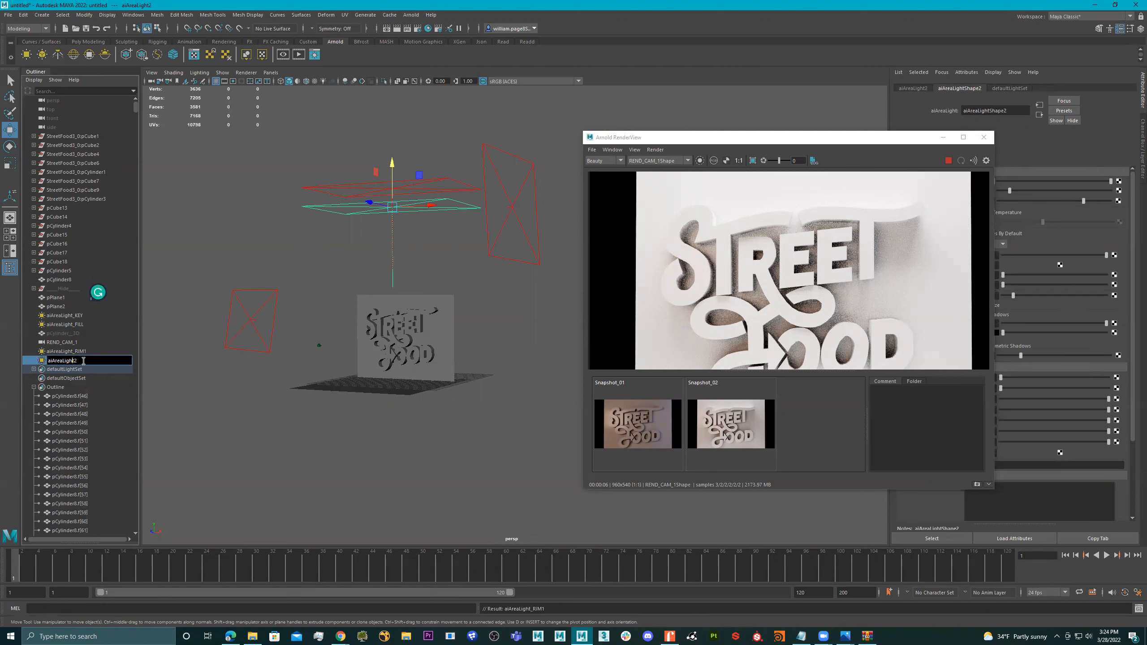
{"action": "key", "text": "BackSpace"}
{"action": "key", "text": "BackSpace"}
{"action": "key", "text": "Return"}
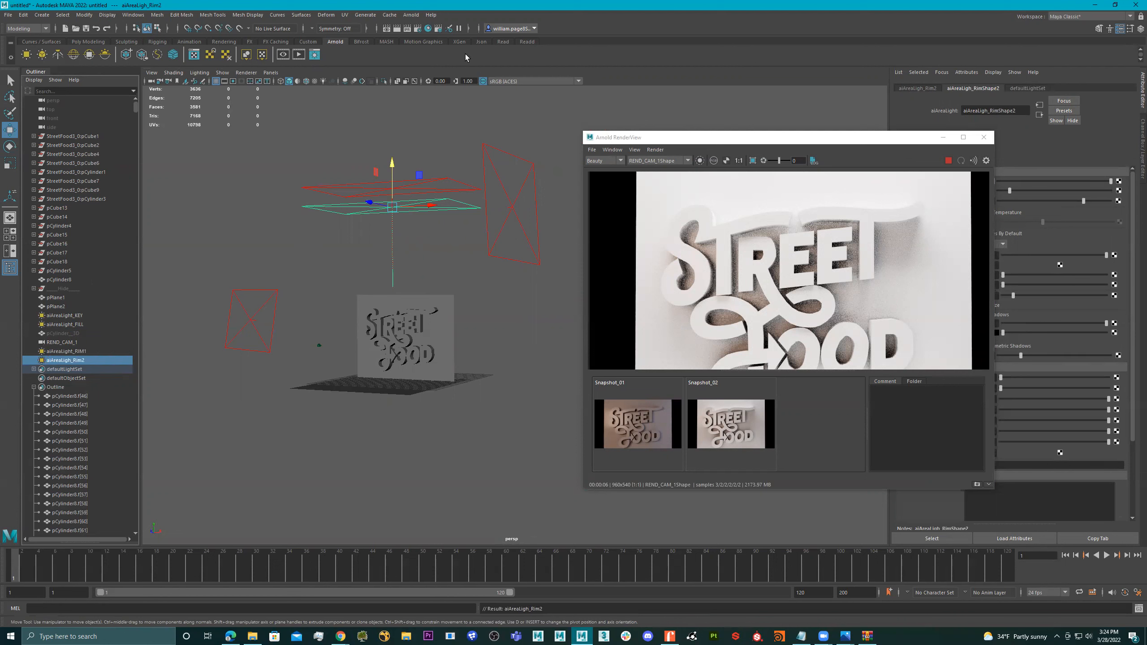
- Disable aiAreaLigh_Rim2 in the Light Manager, leaving its position unchanged, and move the manager window off the render
{"action": "left_click", "coordinate": [315, 55]}
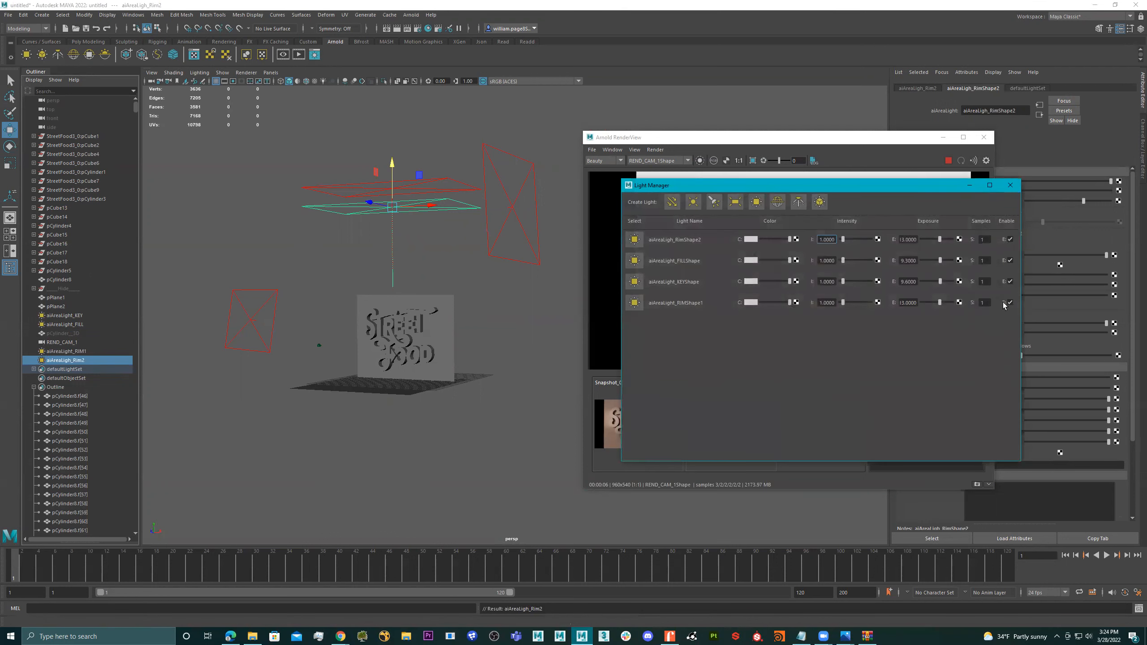
{"action": "left_click", "coordinate": [1011, 239]}
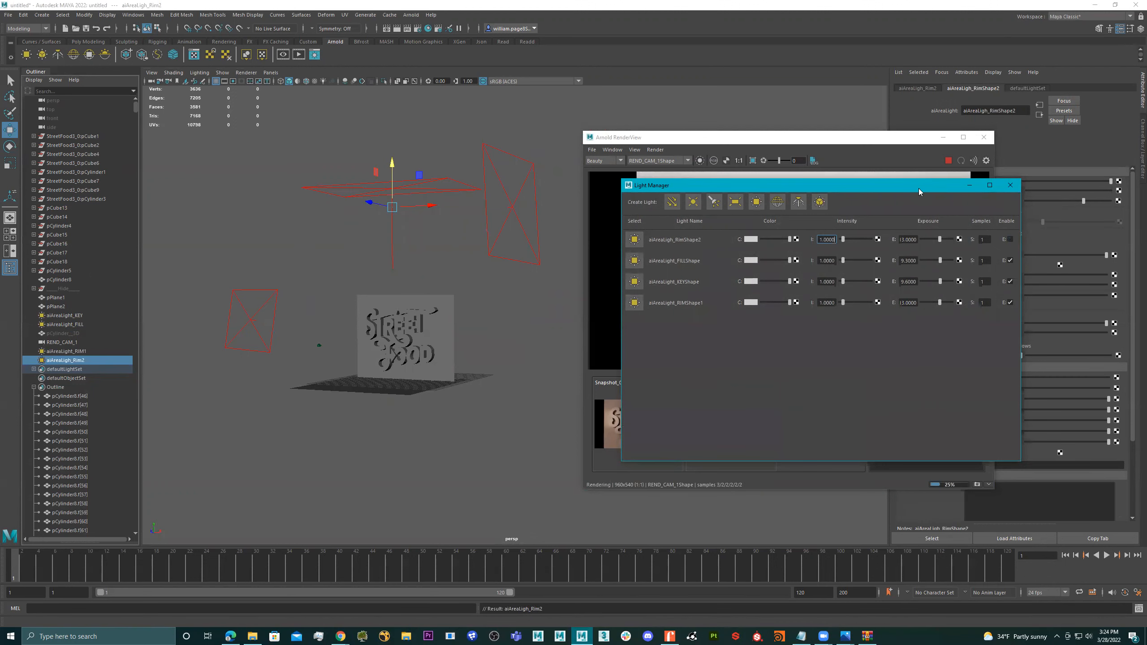
{"action": "left_click_drag", "start_coordinate": [919, 191], "coordinate": [481, 376]}
{"action": "left_click_drag", "start_coordinate": [392, 165], "coordinate": [395, 221]}
{"action": "key", "text": "ctrl+z"}
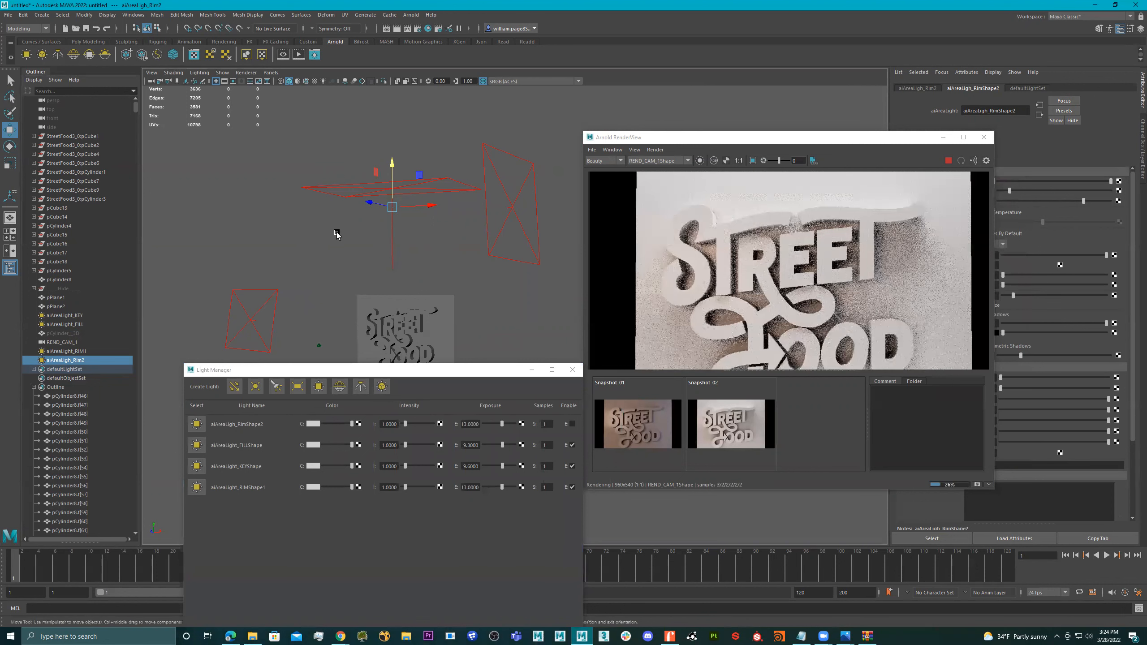
- Lower aiAreaLight_RIM1 closer to the sign and enlarge the RenderView to inspect the whole lettering at 1:1
{"action": "left_click", "coordinate": [350, 197]}
{"action": "left_click_drag", "start_coordinate": [394, 152], "coordinate": [397, 209]}
{"action": "scroll", "coordinate": [838, 291], "scroll_direction": "down", "scroll_amount": 2}
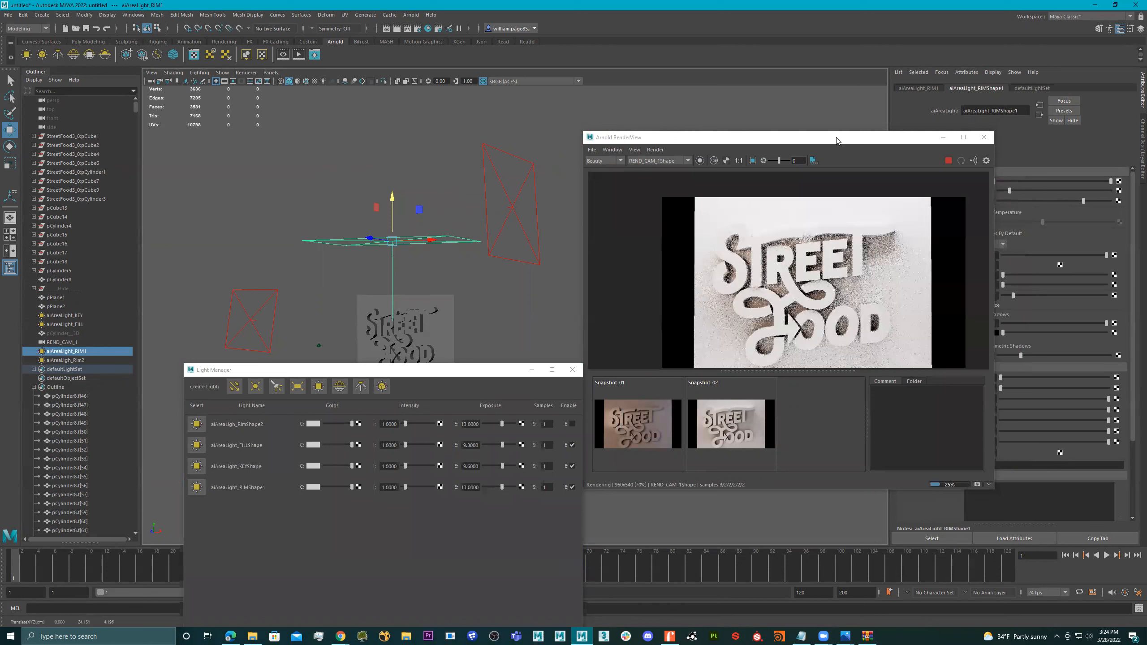
{"action": "left_click_drag", "start_coordinate": [836, 140], "coordinate": [837, 69]}
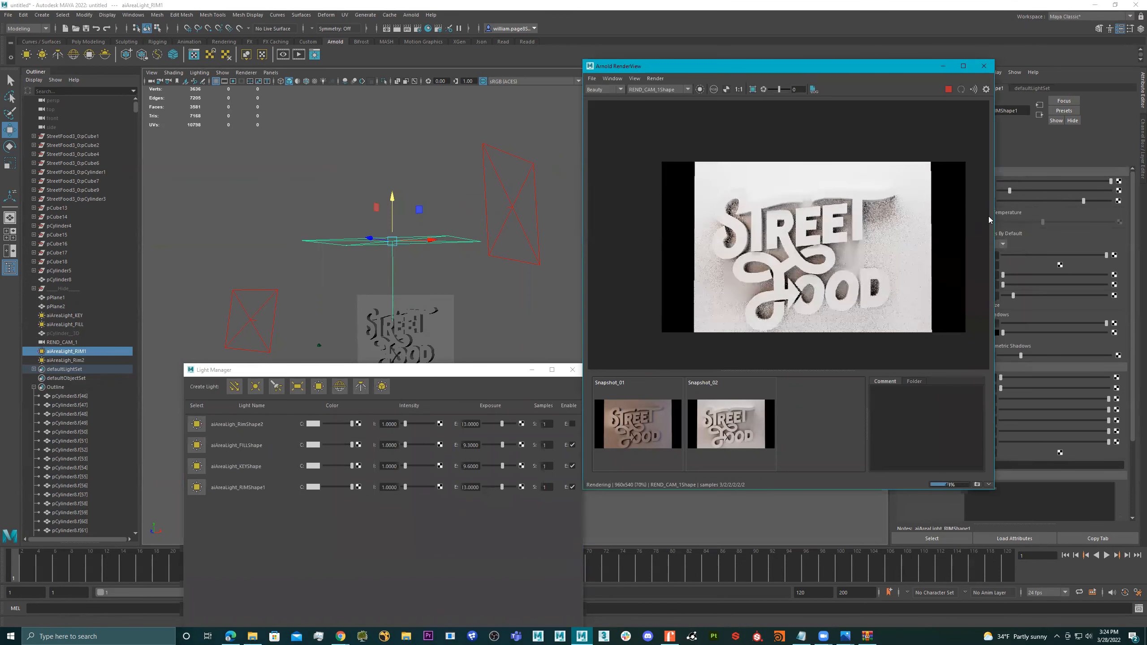
{"action": "left_click_drag", "start_coordinate": [988, 220], "coordinate": [1037, 220]}
{"action": "scroll", "coordinate": [889, 201], "scroll_direction": "up", "scroll_amount": 2}
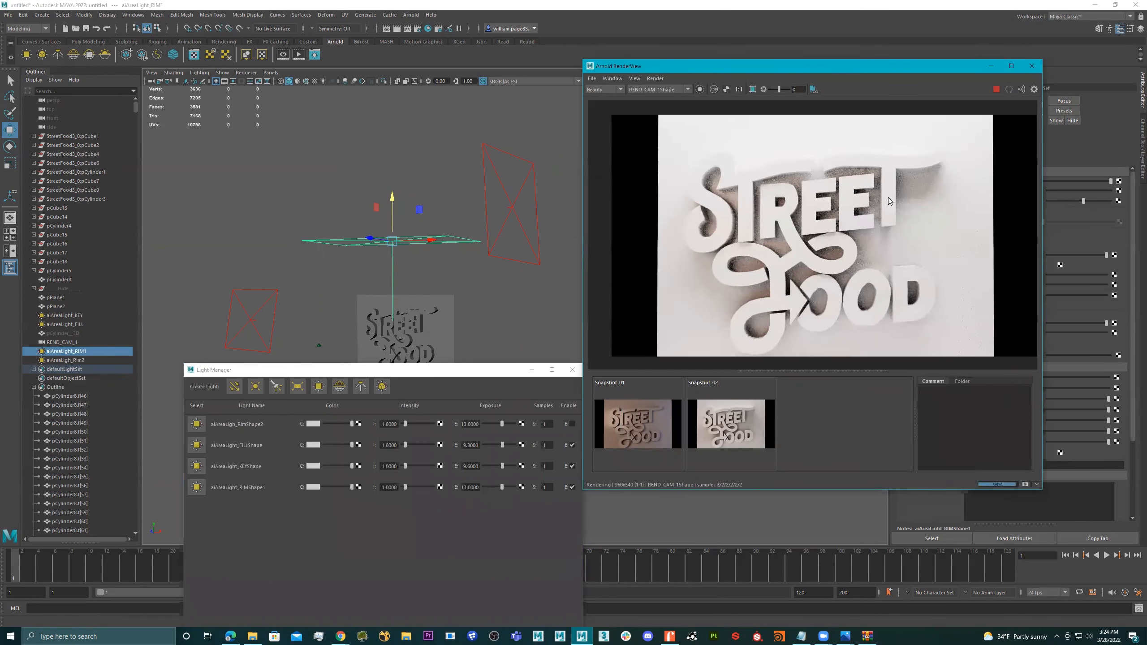
{"action": "left_click", "coordinate": [740, 90]}
- Raise aiAreaLight_RIM1 high above the sign and nudge its depth slightly
{"action": "left_click_drag", "start_coordinate": [392, 199], "coordinate": [385, 141]}
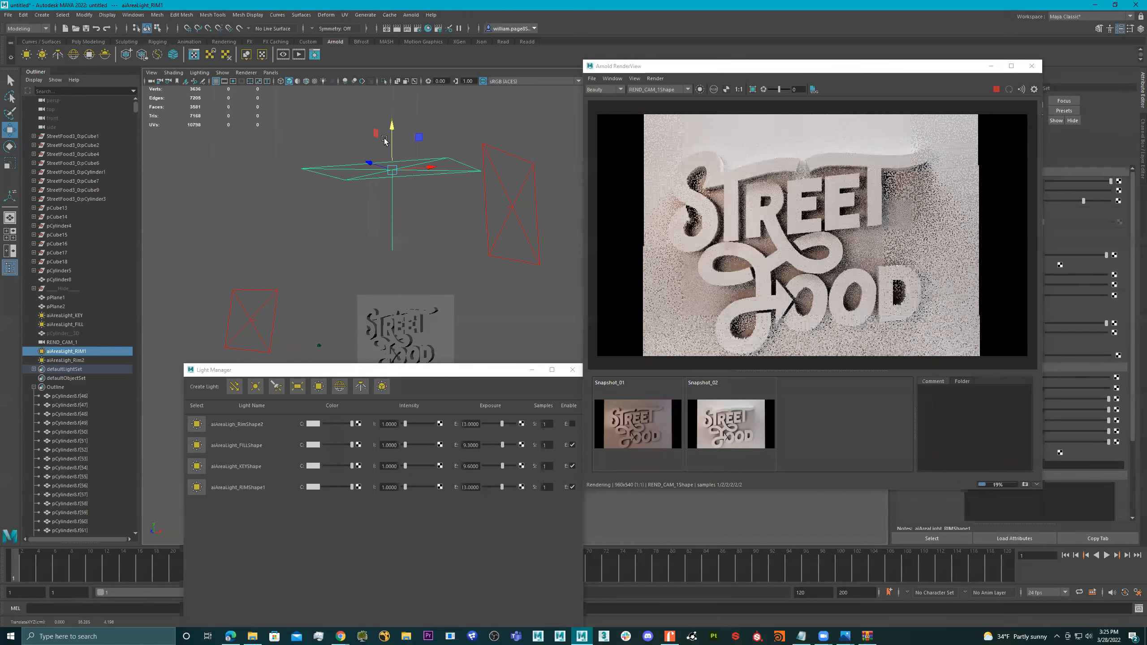
{"action": "mouse_move", "coordinate": [373, 161]}
{"action": "left_mouse_down"}
{"action": "mouse_move", "coordinate": [345, 161]}
{"action": "mouse_move", "coordinate": [370, 166]}
{"action": "left_mouse_up"}
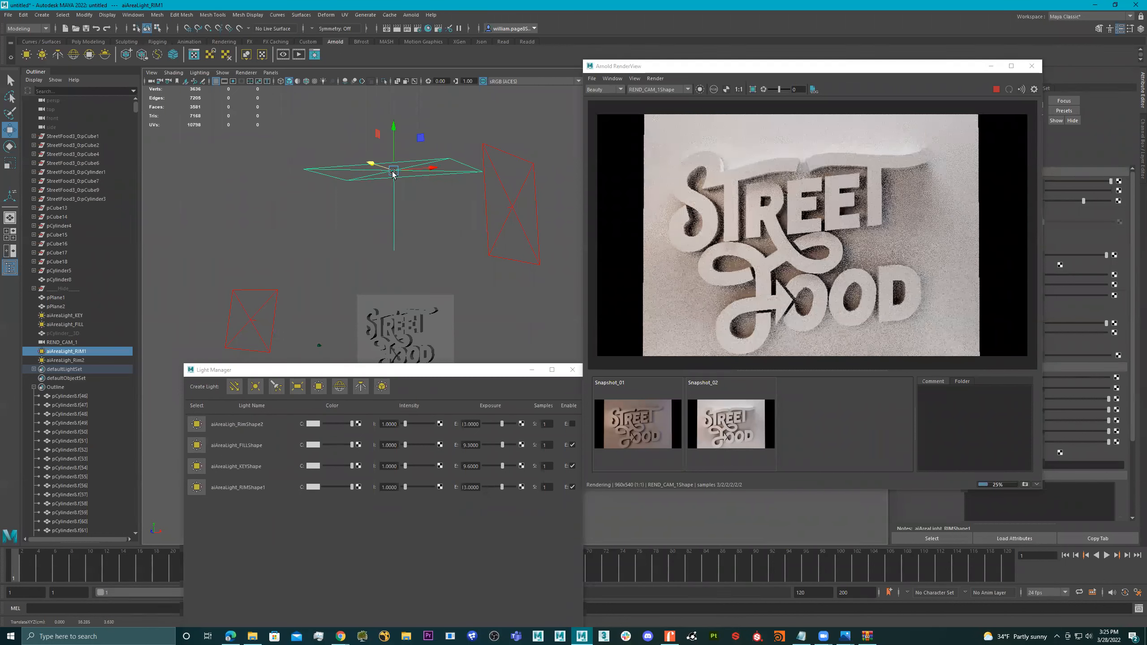
{"action": "left_click_drag", "start_coordinate": [371, 165], "coordinate": [379, 166]}
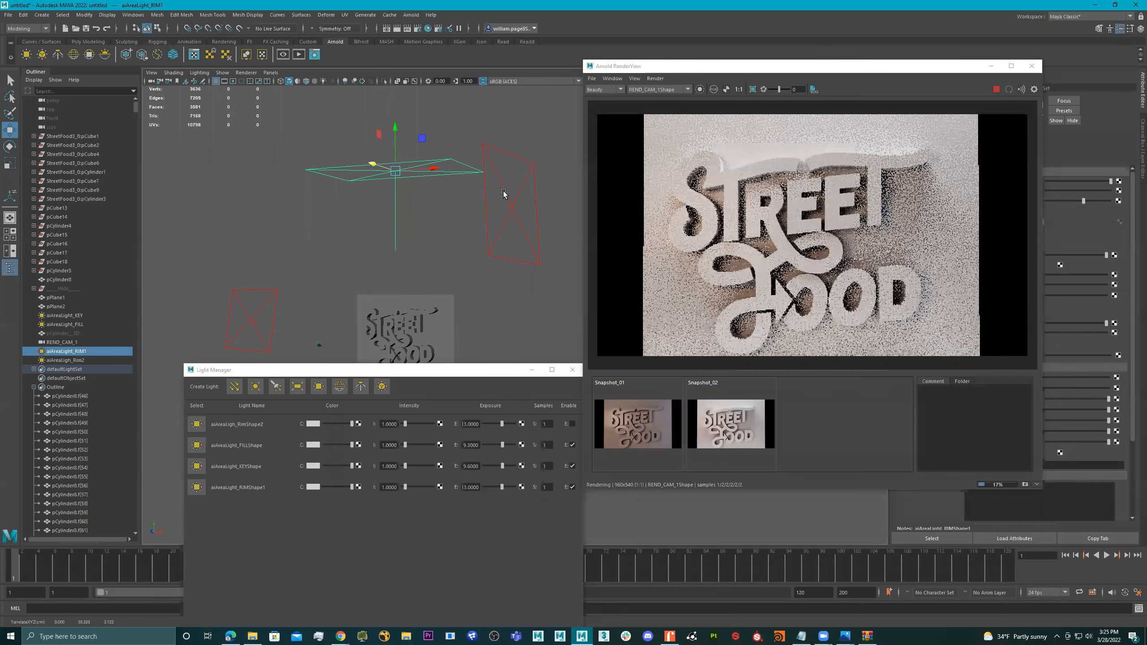
- Enable aiAreaLigh_Rim2, test it with aiAreaLight_RIM1 disabled, and re-enable and select aiAreaLight_RIM1
{"action": "left_click", "coordinate": [572, 486]}
{"action": "left_click", "coordinate": [572, 424]}
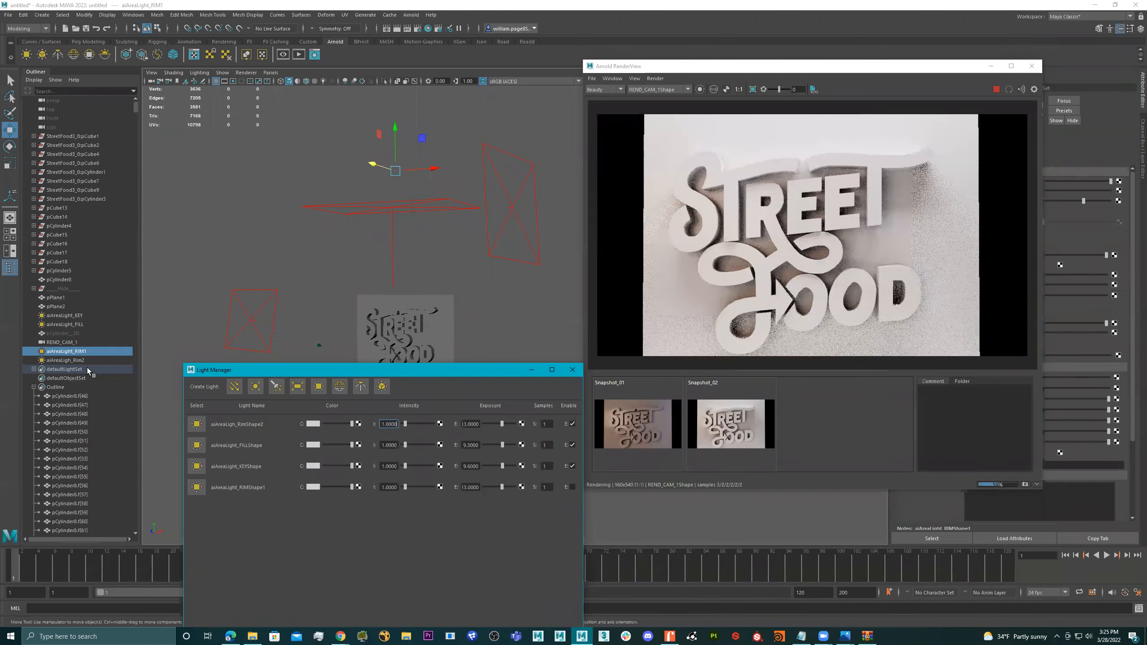
{"action": "left_click_drag", "start_coordinate": [327, 170], "coordinate": [361, 237]}
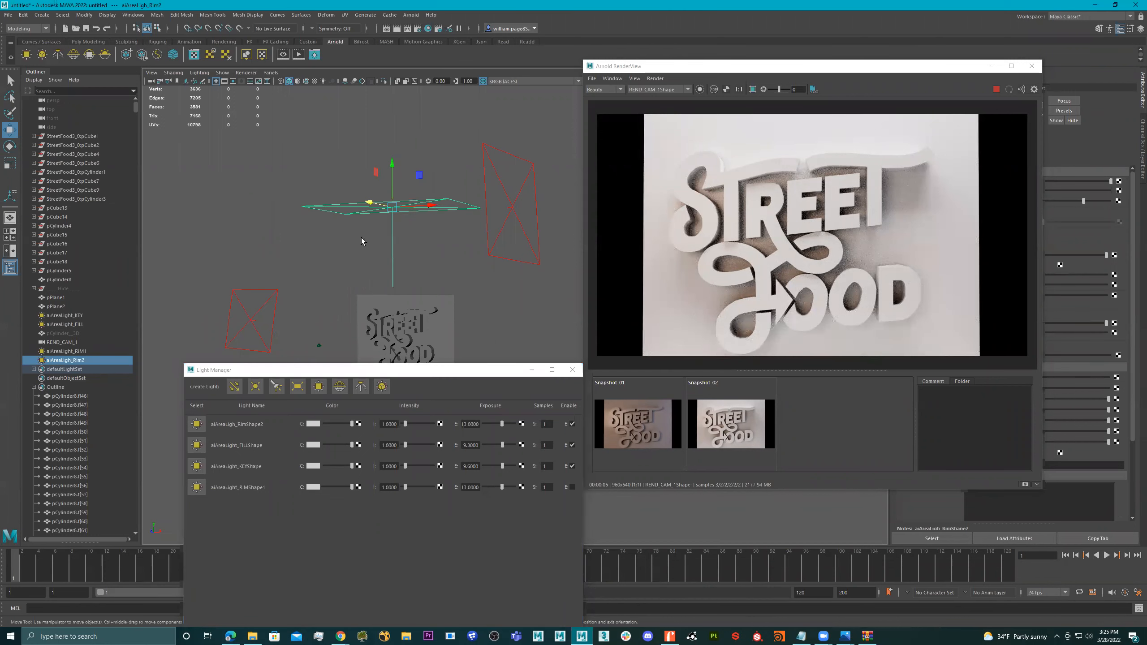
{"action": "left_click", "coordinate": [572, 487]}
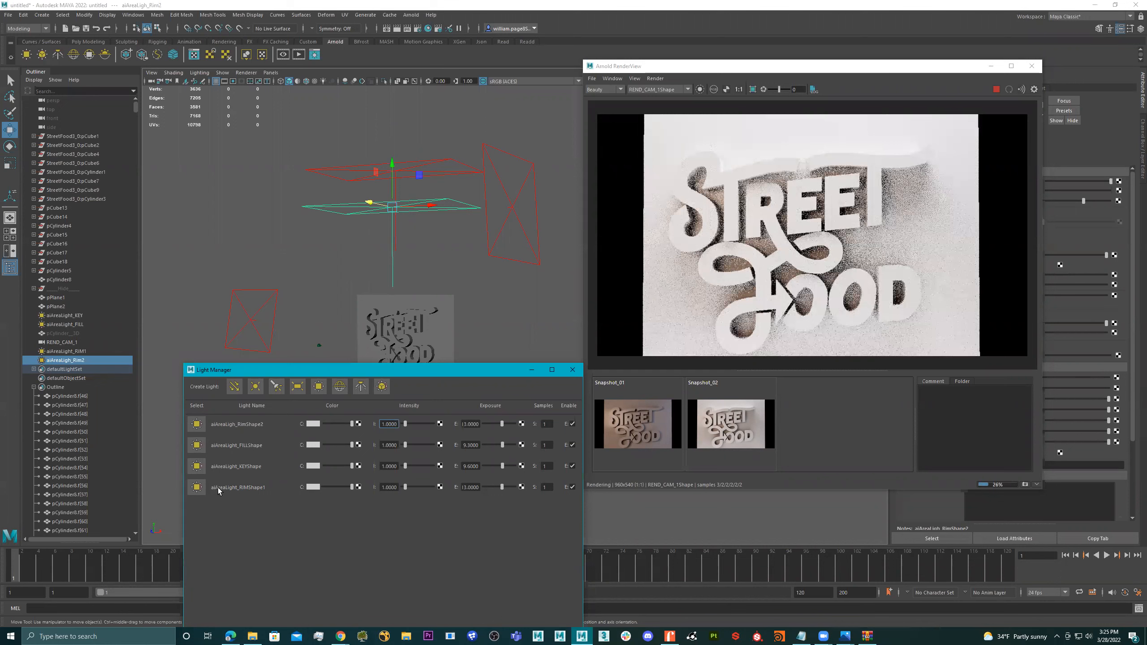
{"action": "left_click", "coordinate": [196, 487]}
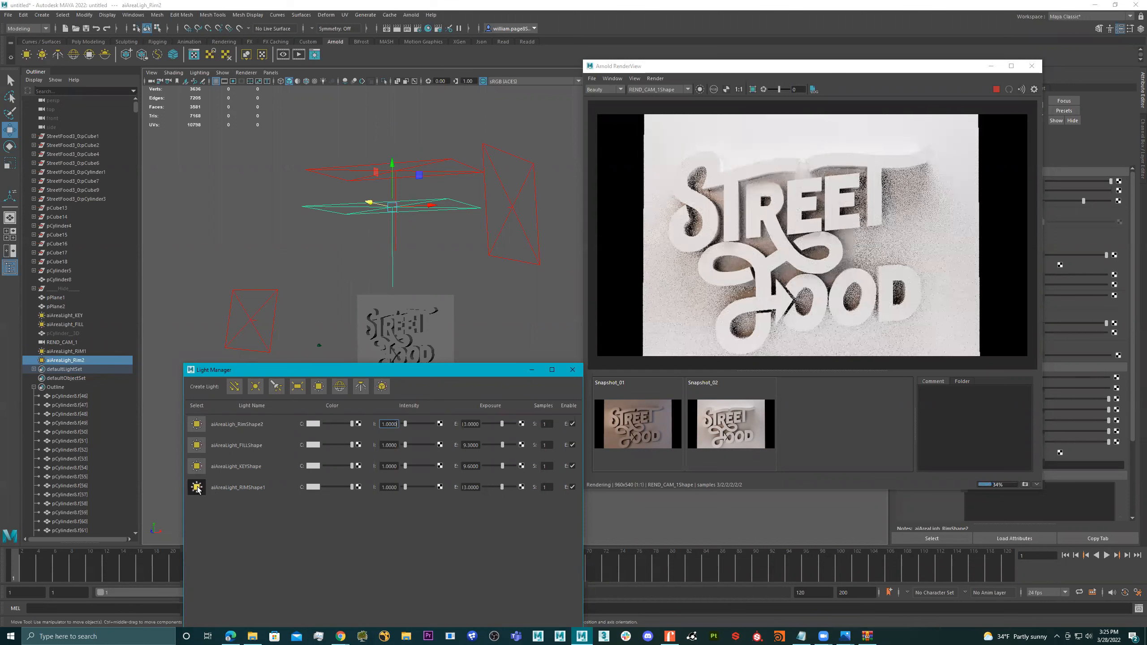
- Disable aiAreaLight_RIM1, then tilt aiAreaLigh_Rim2 slightly and shift it sideways above the sign
{"action": "left_click", "coordinate": [572, 487]}
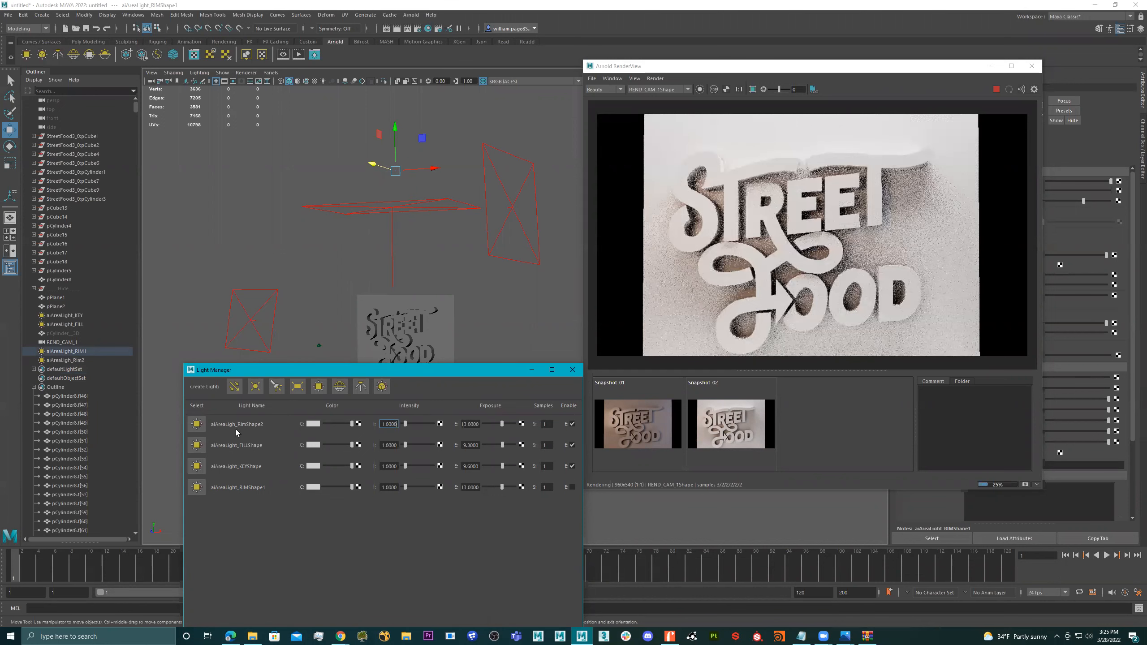
{"action": "left_click", "coordinate": [197, 424]}
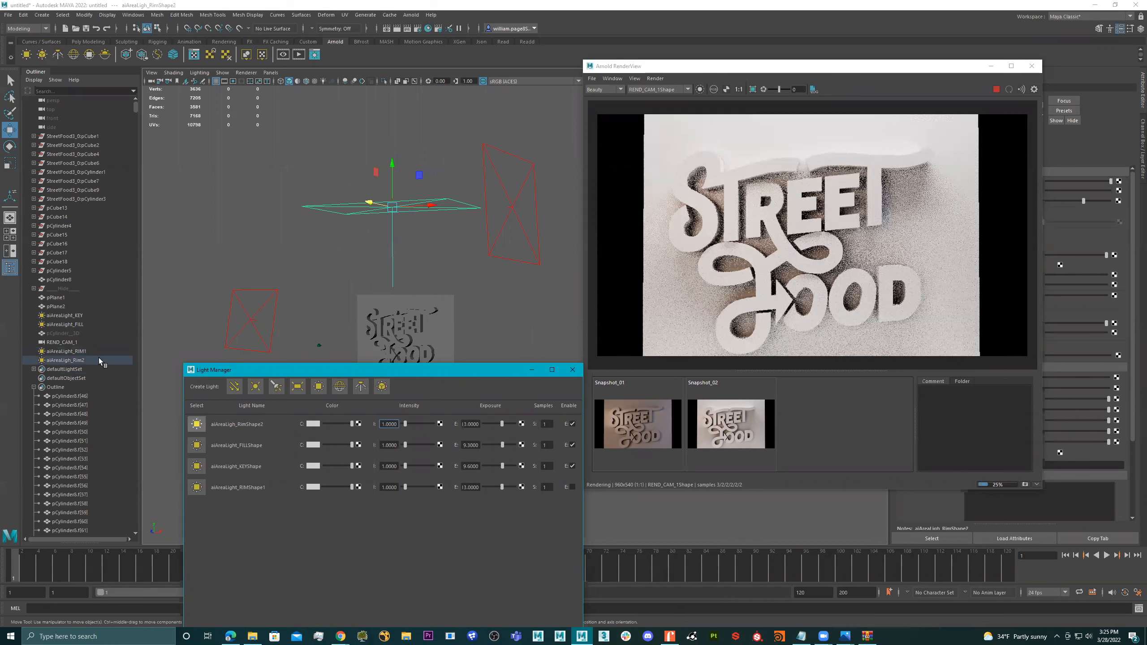
{"action": "left_click_drag", "start_coordinate": [320, 207], "coordinate": [359, 190]}
{"action": "key", "text": "e"}
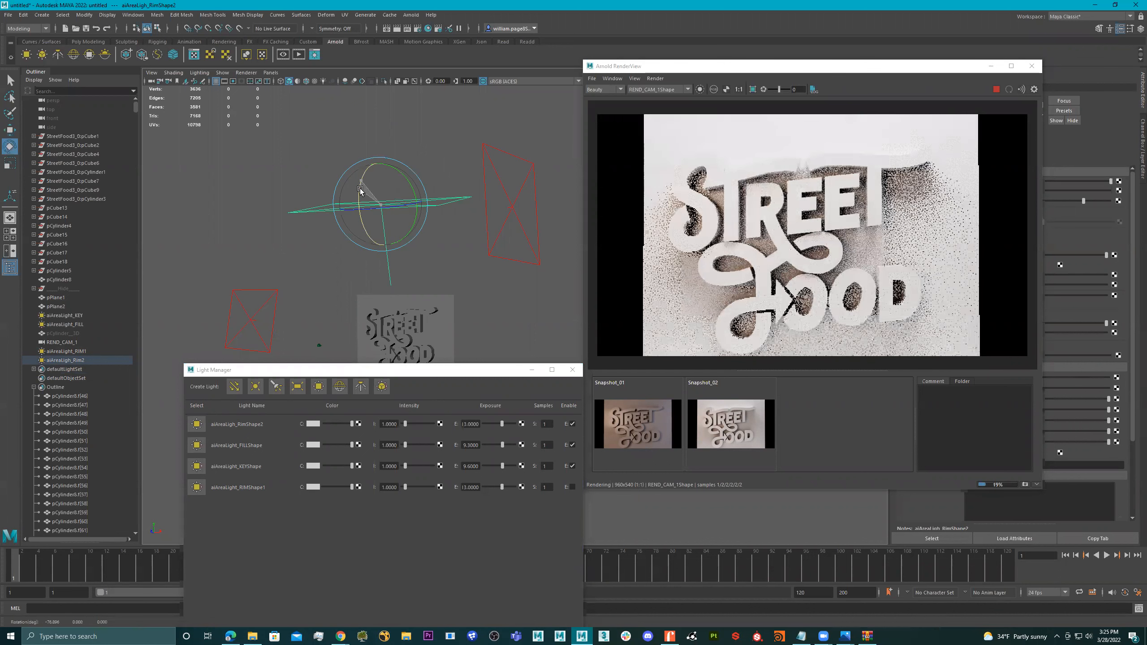
{"action": "key", "text": "w"}
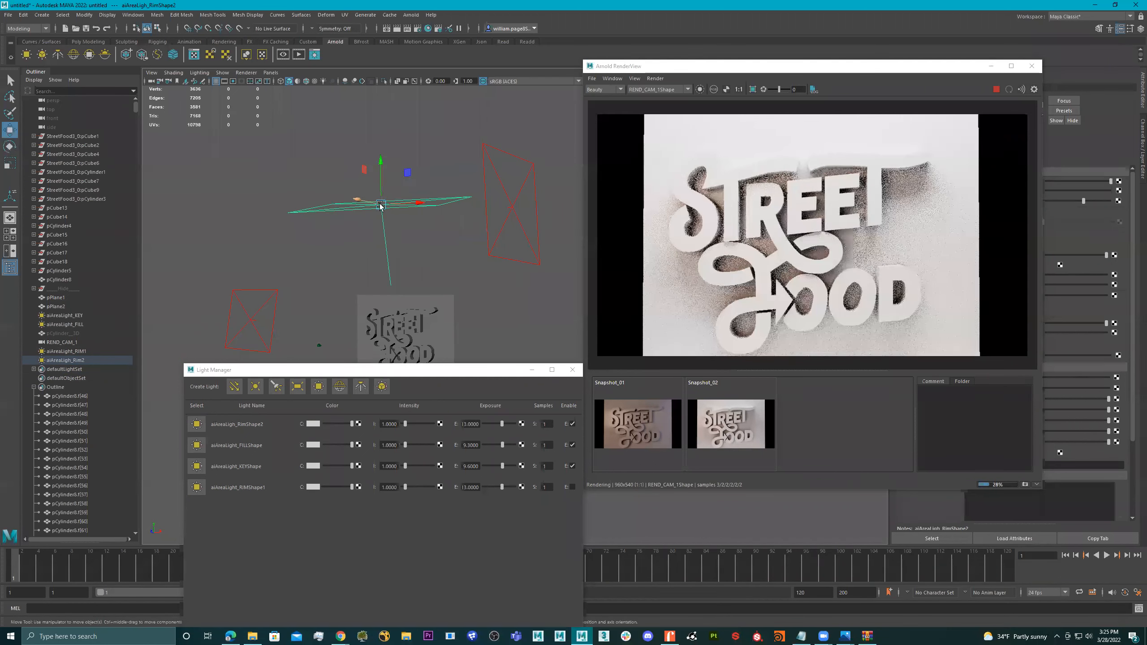
{"action": "left_click_drag", "start_coordinate": [380, 206], "coordinate": [382, 207]}
- Angle aiAreaLigh_Rim2 down toward the sign and raise it high above the lettering
{"action": "key", "text": "e"}
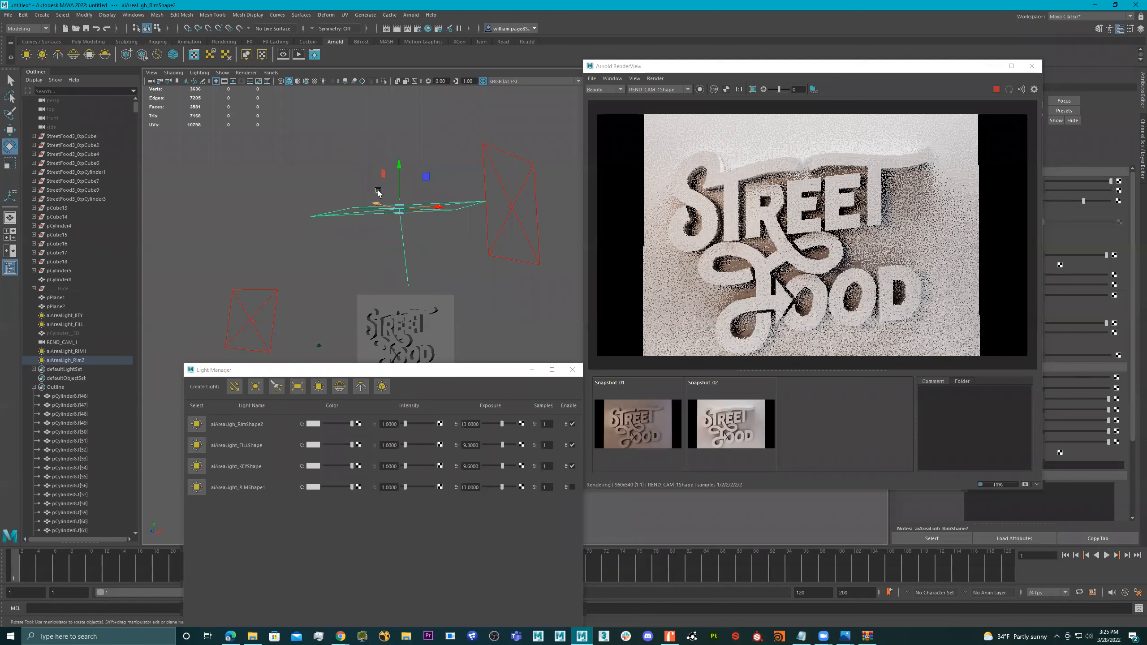
{"action": "key", "text": "w"}
{"action": "mouse_move", "coordinate": [389, 213]}
{"action": "left_mouse_down"}
{"action": "mouse_move", "coordinate": [367, 202]}
{"action": "mouse_move", "coordinate": [377, 207]}
{"action": "left_mouse_up"}
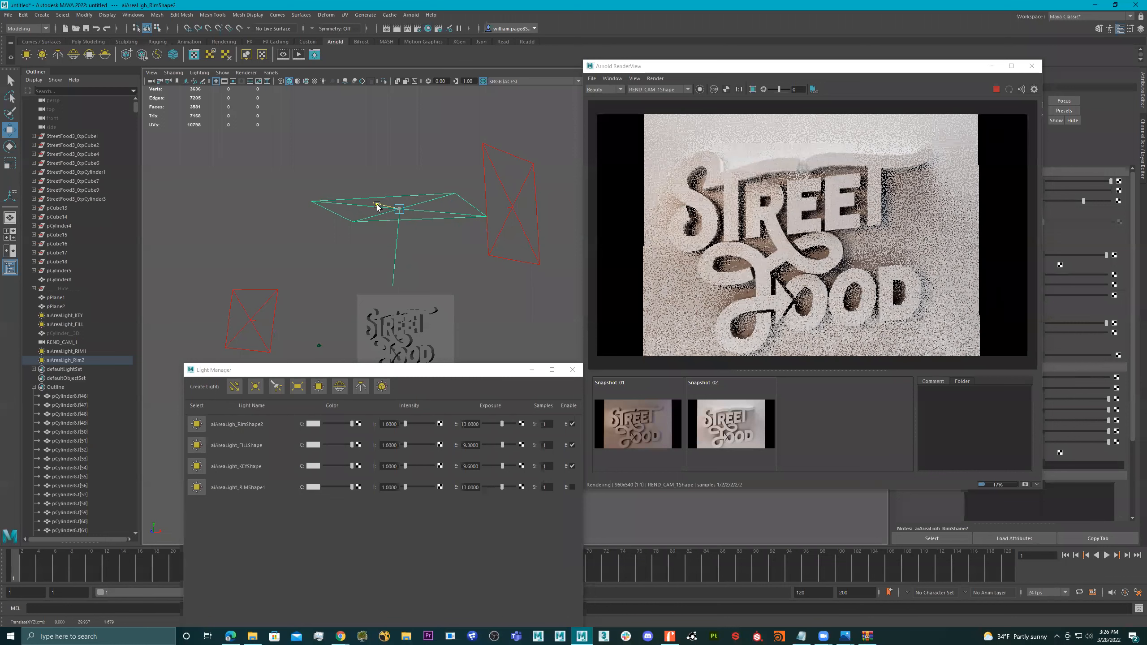
{"action": "key", "text": "e"}
{"action": "left_click_drag", "start_coordinate": [382, 194], "coordinate": [334, 70]}
{"action": "key", "text": "w"}
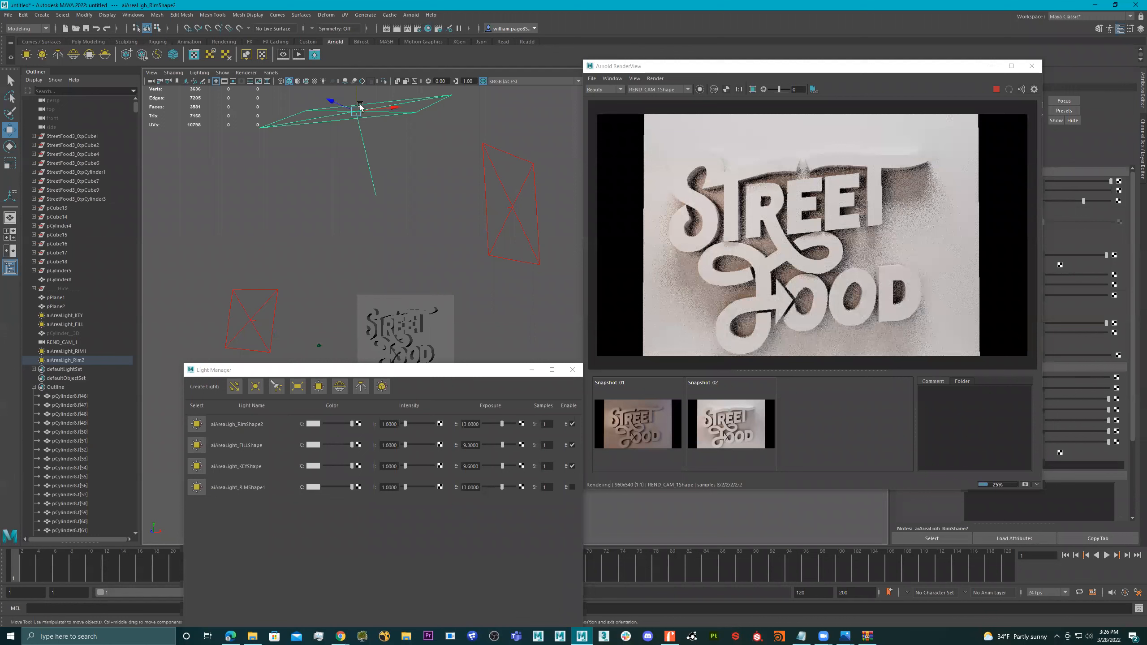
{"action": "left_click_drag", "start_coordinate": [349, 93], "coordinate": [349, 101]}
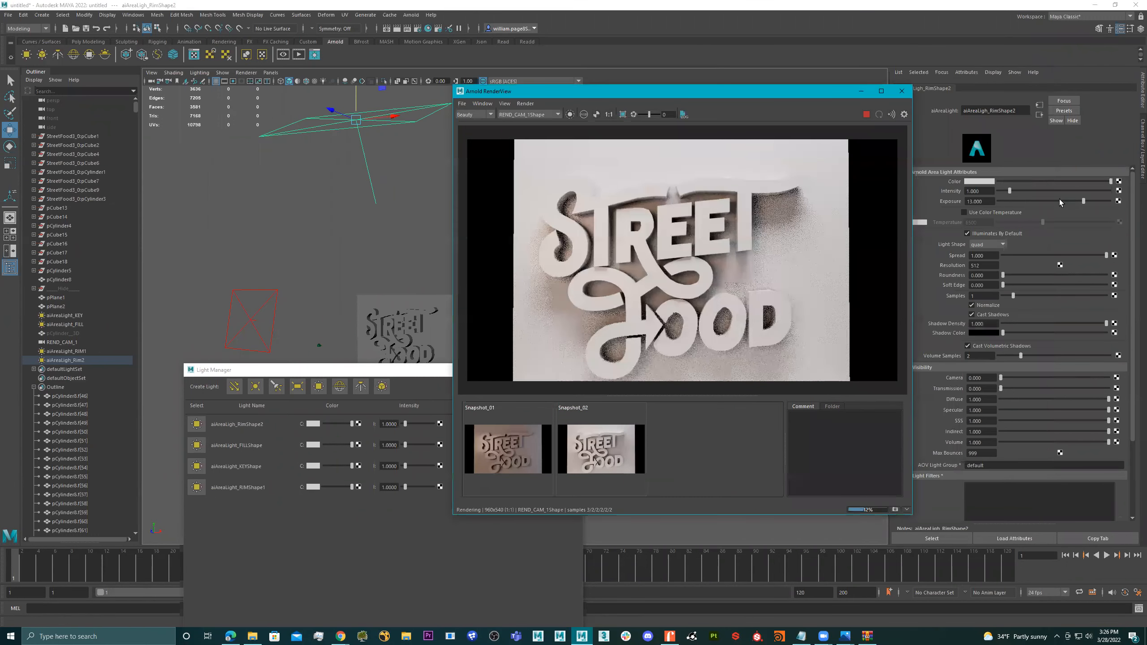
- Give aiAreaLigh_Rim2 an exposure of about 11.53 and a color temperature of about 10000, and shift it slightly sideways
{"action": "left_click_drag", "start_coordinate": [1059, 199], "coordinate": [1084, 201]}
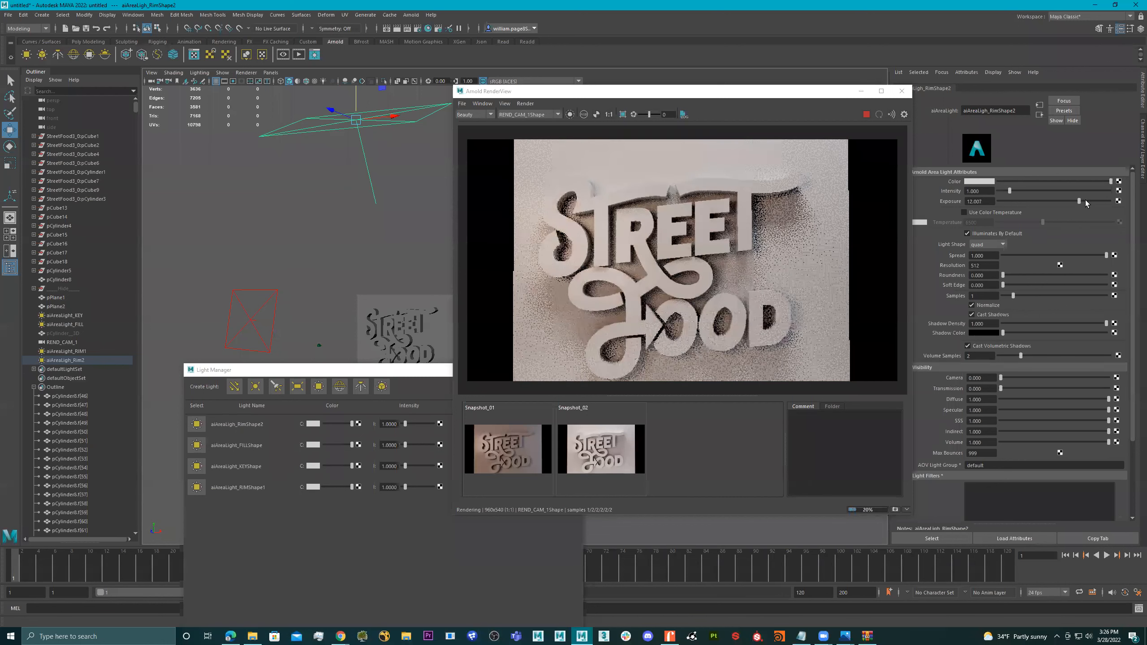
{"action": "left_click", "coordinate": [1085, 200]}
{"action": "left_click", "coordinate": [1077, 201]}
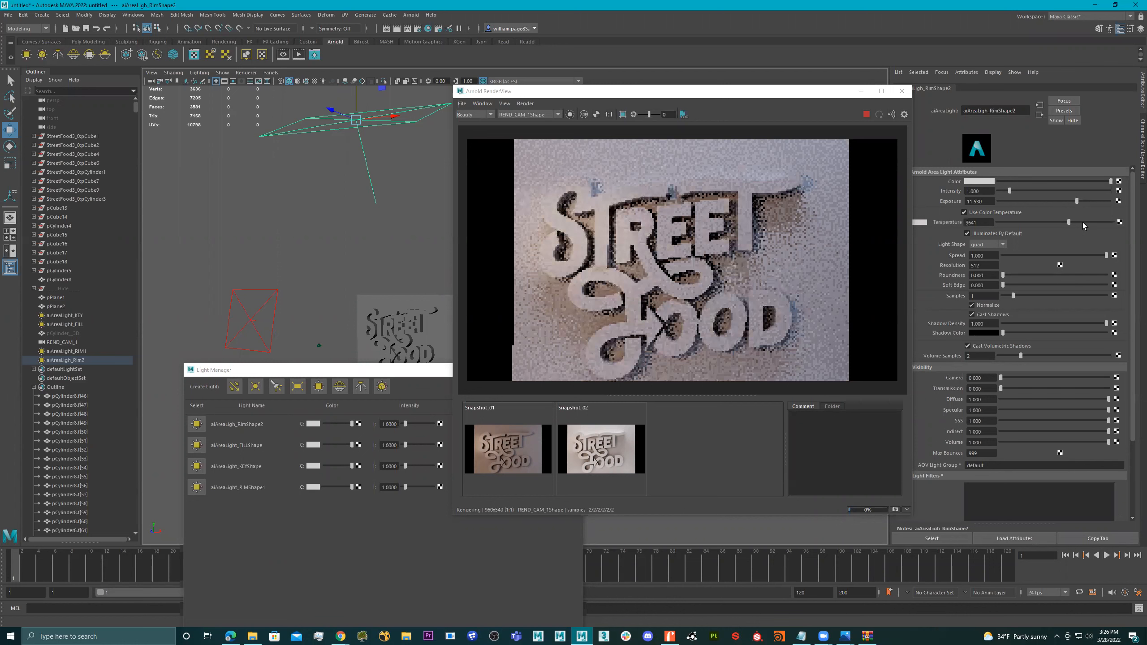
{"action": "left_click", "coordinate": [1079, 222]}
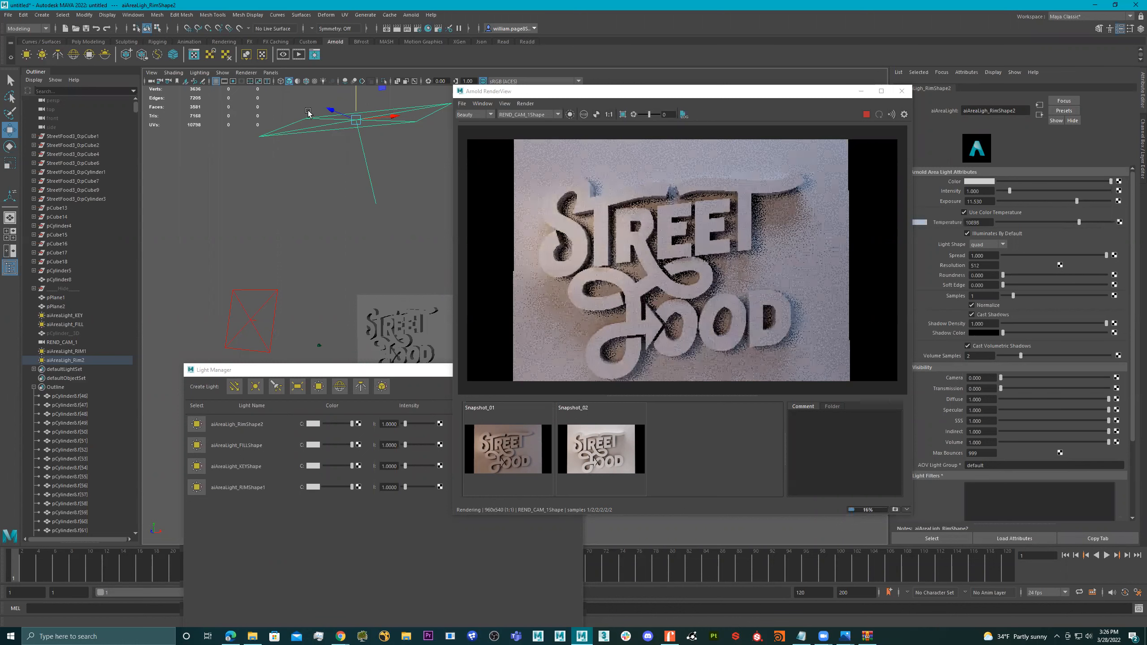
{"action": "left_click_drag", "start_coordinate": [368, 127], "coordinate": [333, 105]}
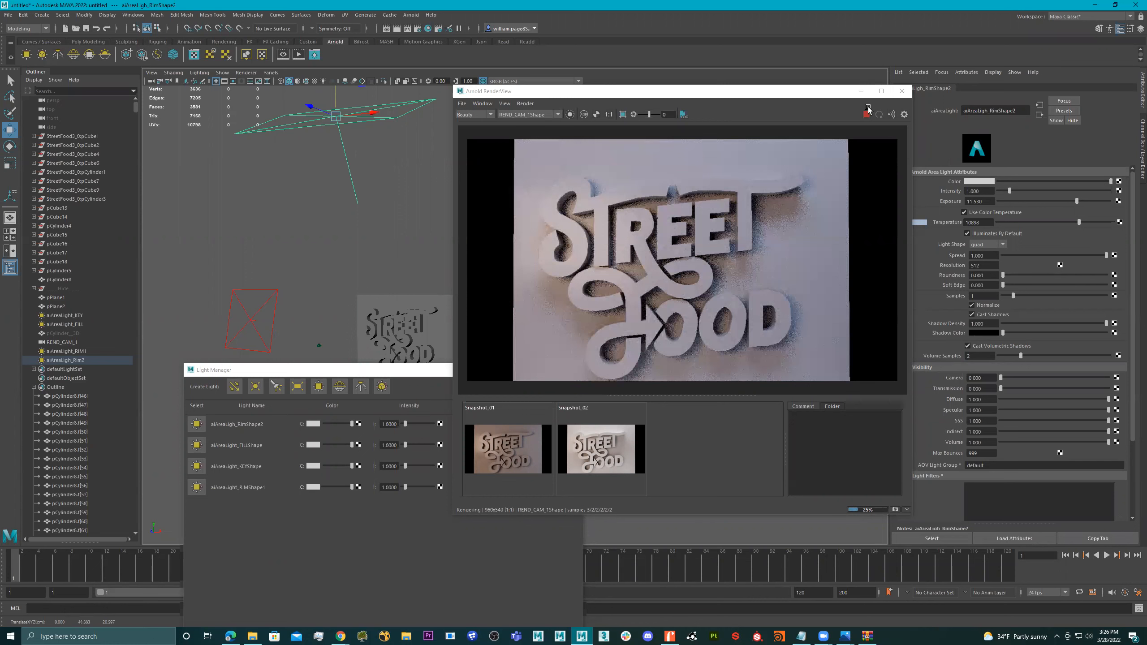
- Replace the Arnold RenderView with Maya's Render View, inspect an Arnold render through REND_CAM_1, and close it
{"action": "left_click", "coordinate": [901, 90]}
{"action": "left_click", "coordinate": [398, 28]}
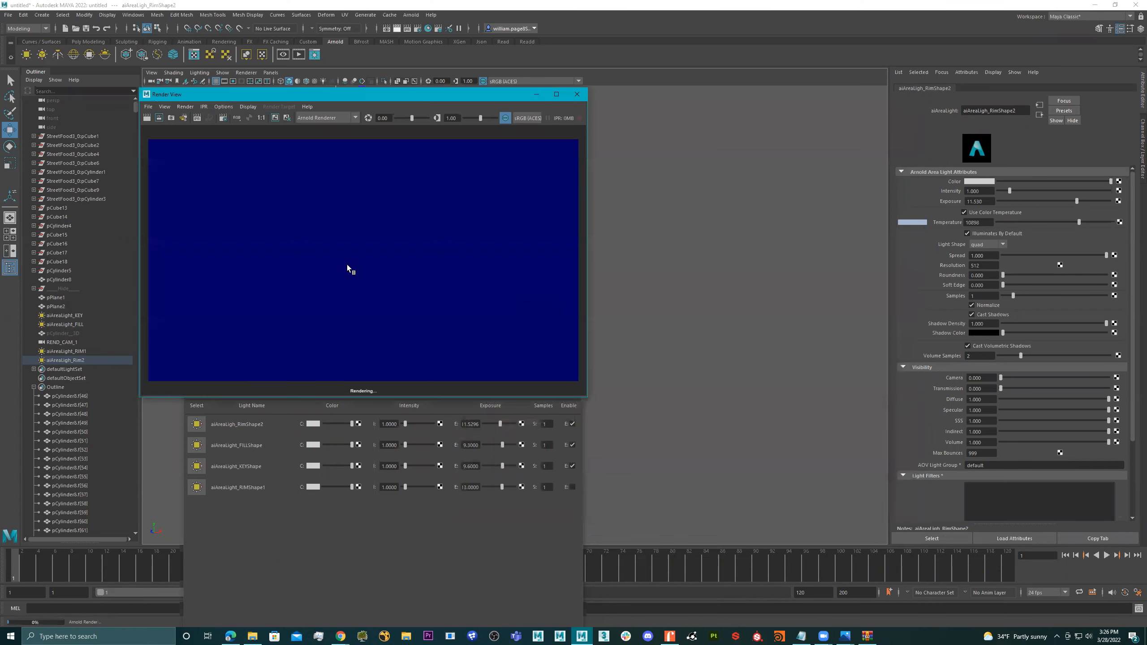
{"action": "left_click", "coordinate": [327, 119]}
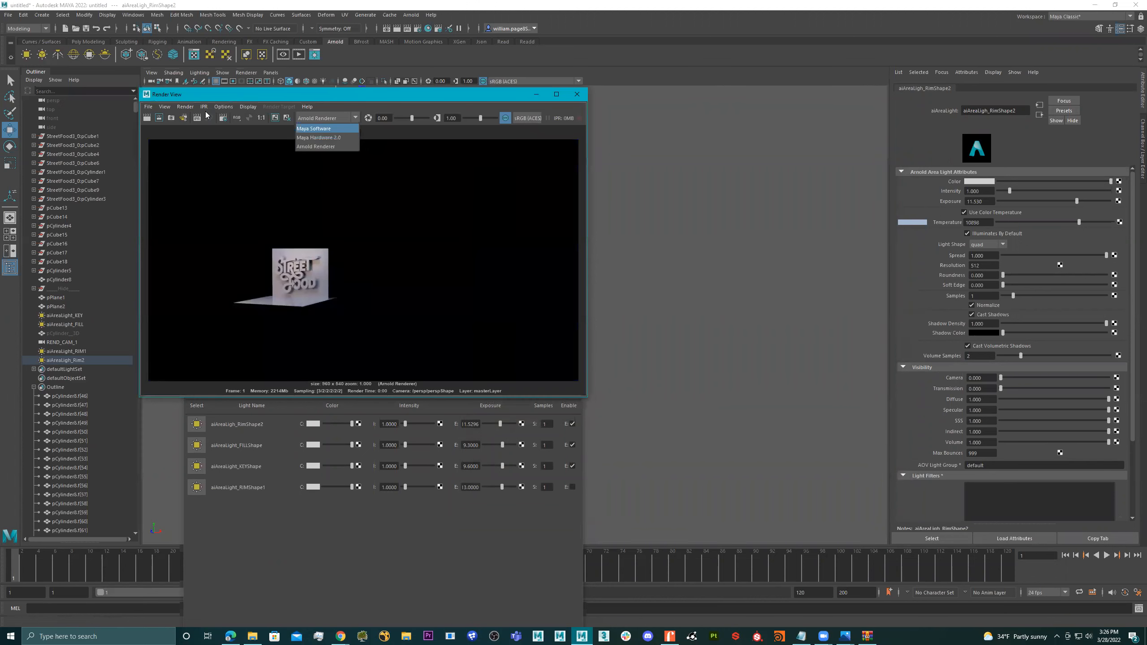
{"action": "left_click", "coordinate": [206, 116]}
{"action": "left_click", "coordinate": [165, 107]}
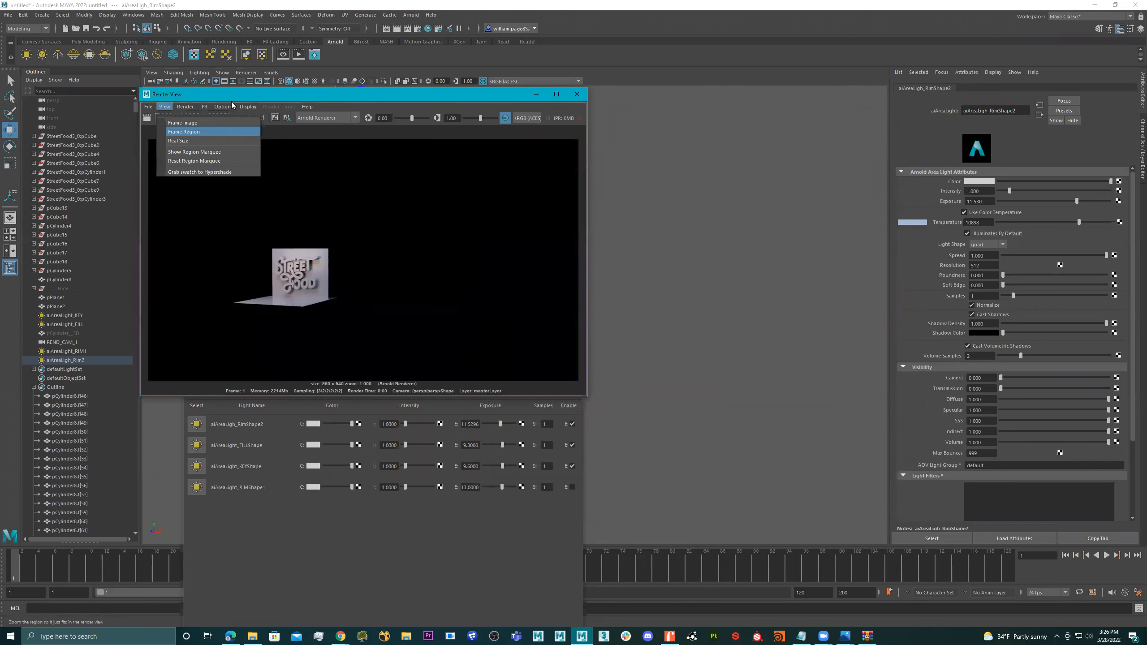
{"action": "left_click", "coordinate": [232, 102]}
{"action": "left_click", "coordinate": [185, 106]}
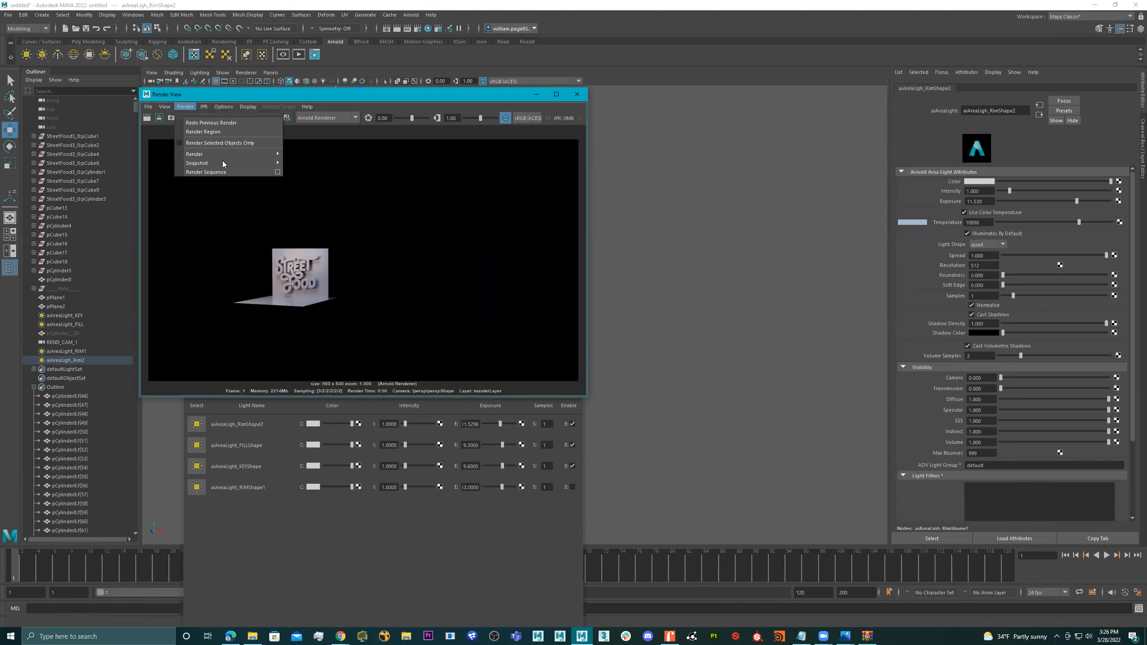
{"action": "mouse_move", "coordinate": [224, 156]}
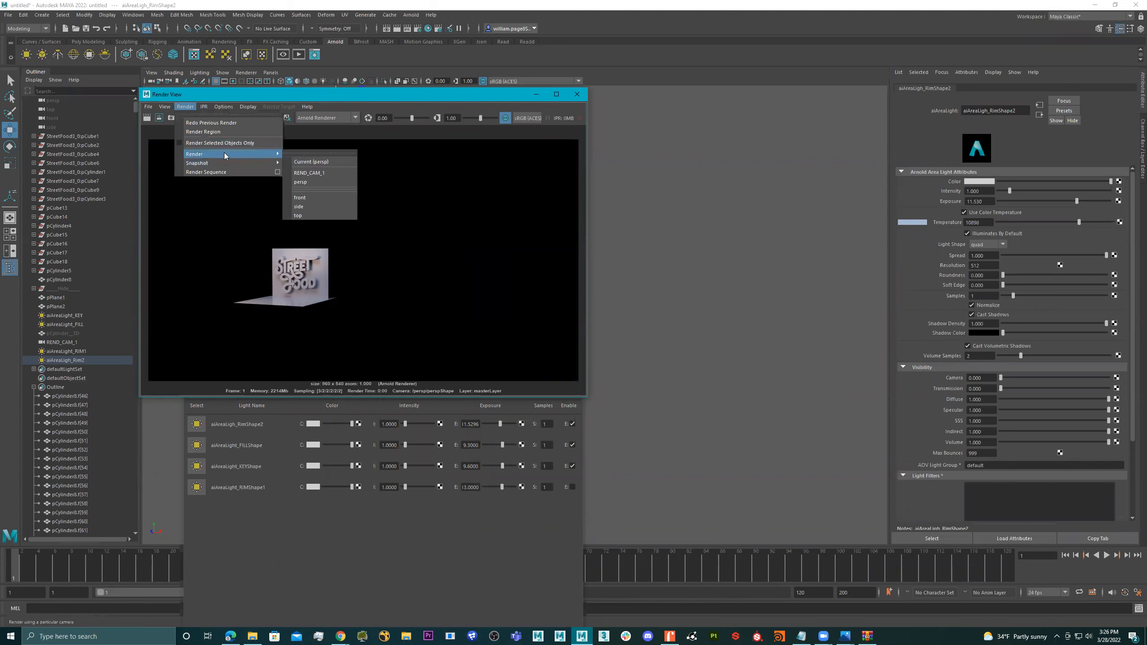
{"action": "left_click", "coordinate": [319, 173]}
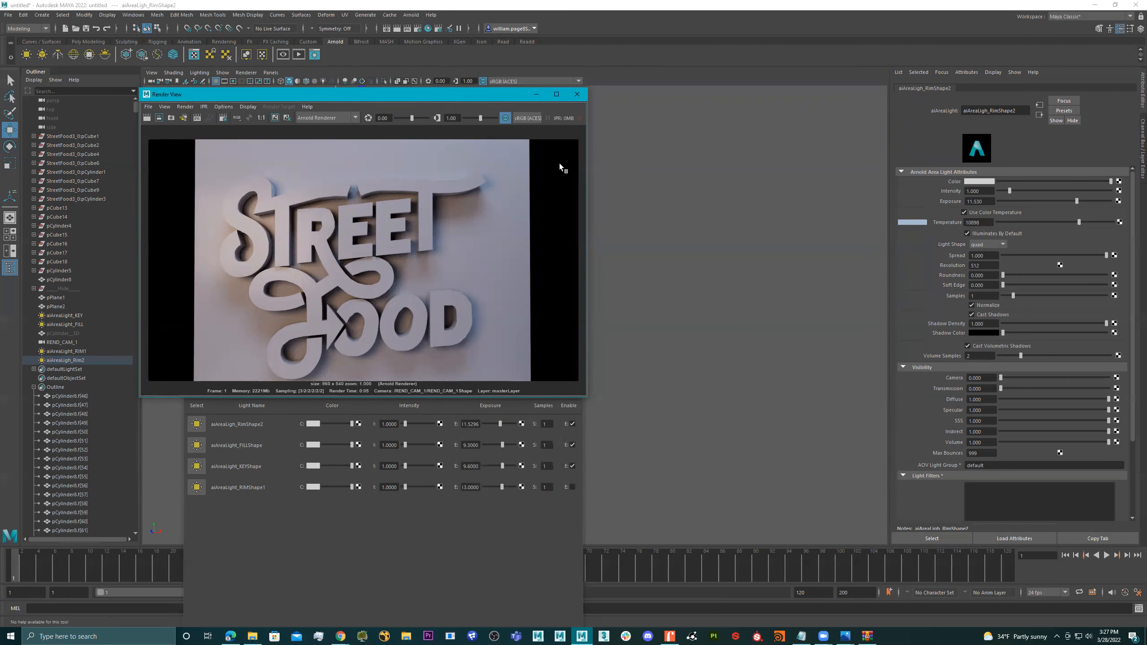
{"action": "left_click", "coordinate": [575, 95]}
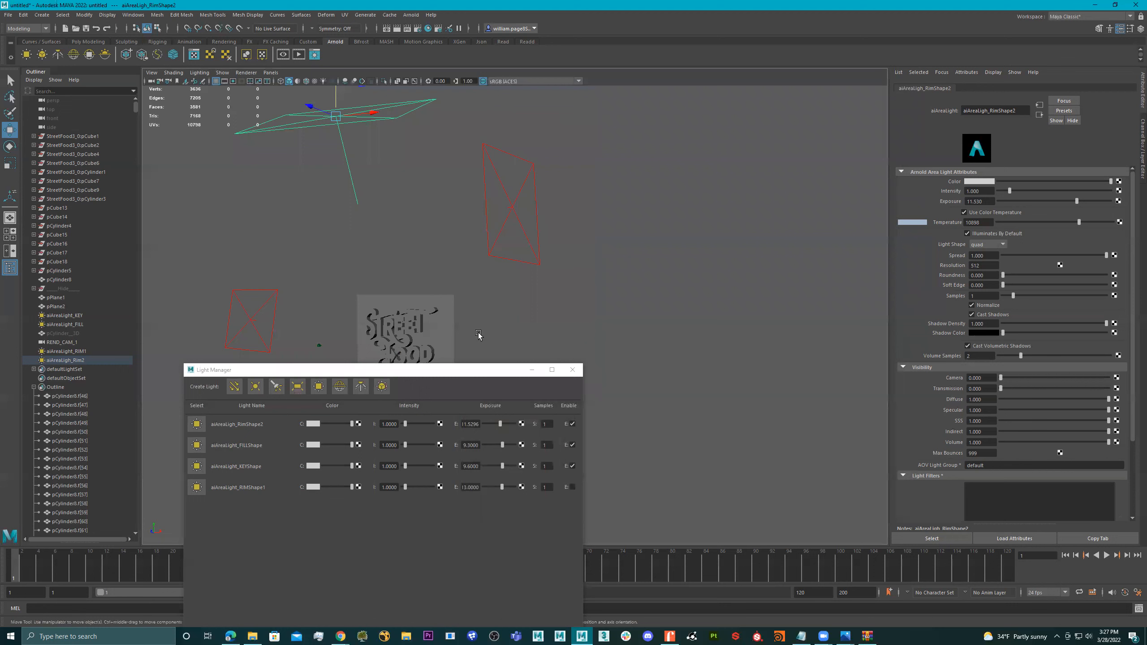
- Reopen the Arnold RenderView, check an earlier snapshot, and store the current REND_CAM_1 render as a new snapshot
{"action": "left_click", "coordinate": [298, 55]}
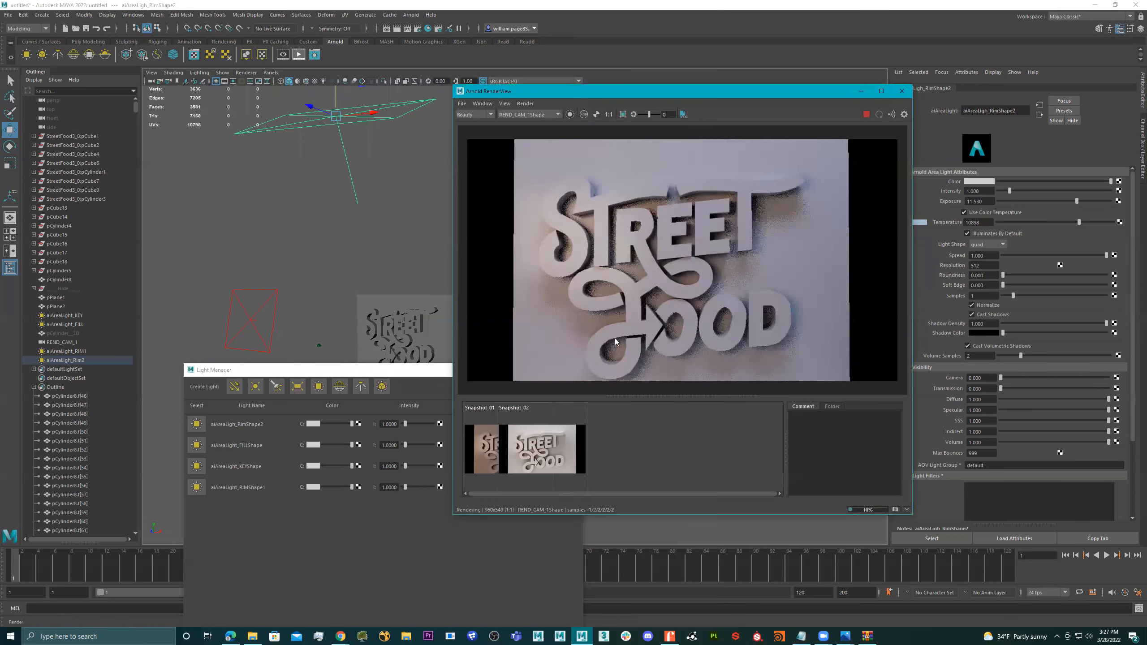
{"action": "left_click", "coordinate": [519, 451]}
{"action": "left_click", "coordinate": [587, 452]}
{"action": "left_click", "coordinate": [542, 454]}
{"action": "left_click", "coordinate": [567, 454]}
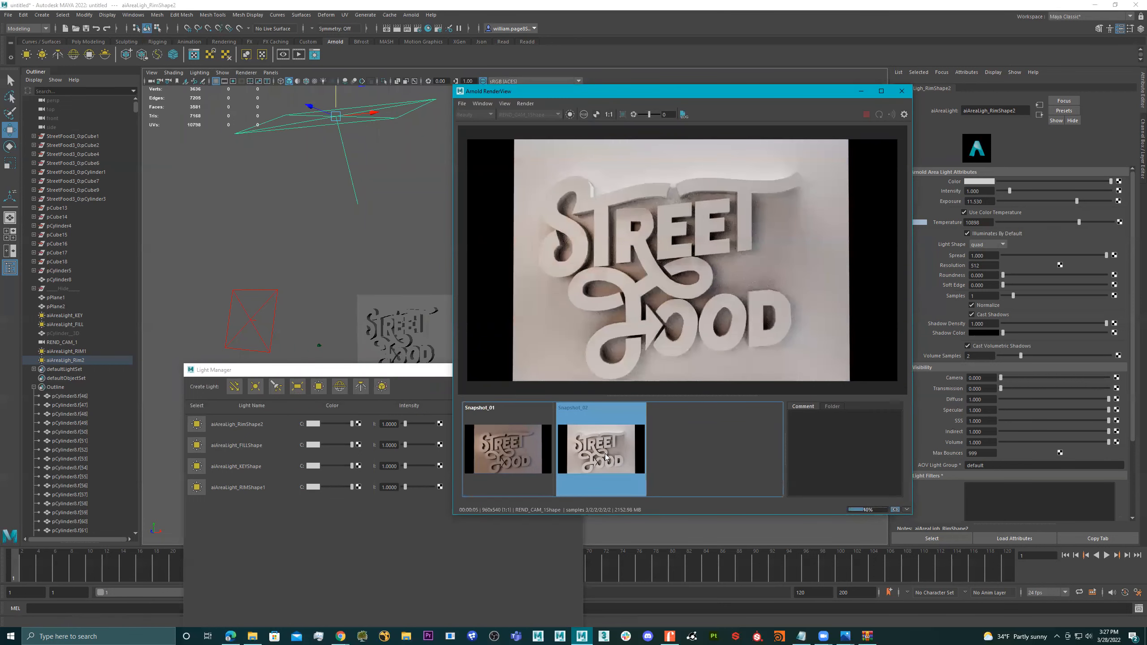
{"action": "left_click", "coordinate": [898, 510]}
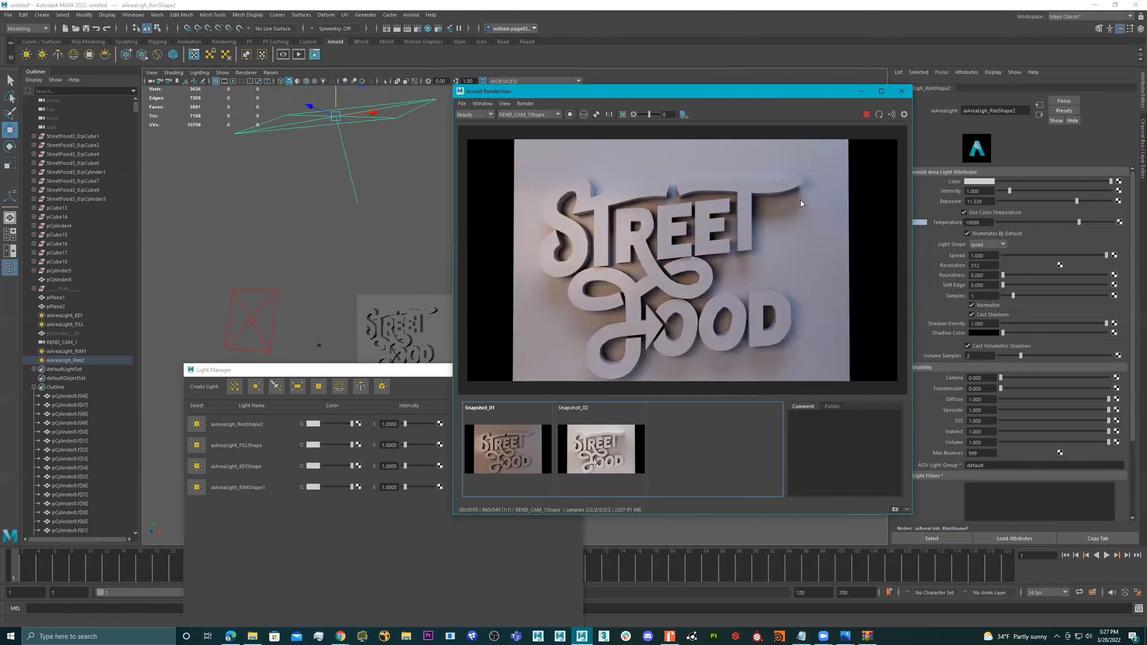
{"action": "left_click", "coordinate": [893, 510]}
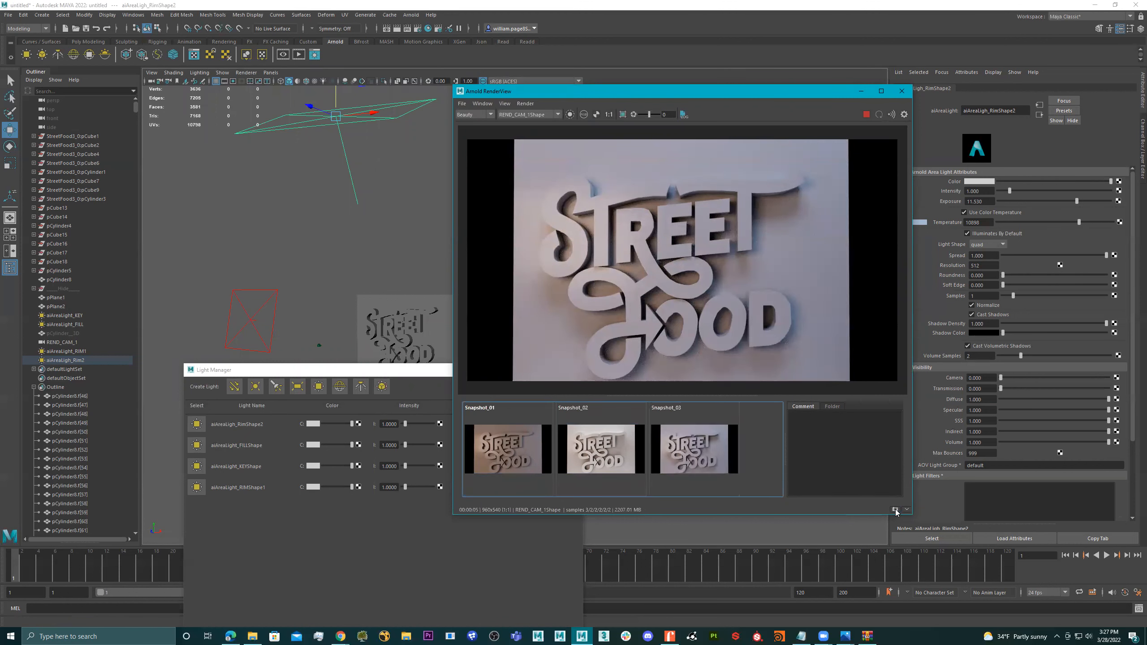
- Compare the three stored lighting snapshots in turn and close the Arnold RenderView
{"action": "left_click", "coordinate": [508, 450]}
{"action": "left_click", "coordinate": [574, 451]}
{"action": "left_click", "coordinate": [677, 450]}
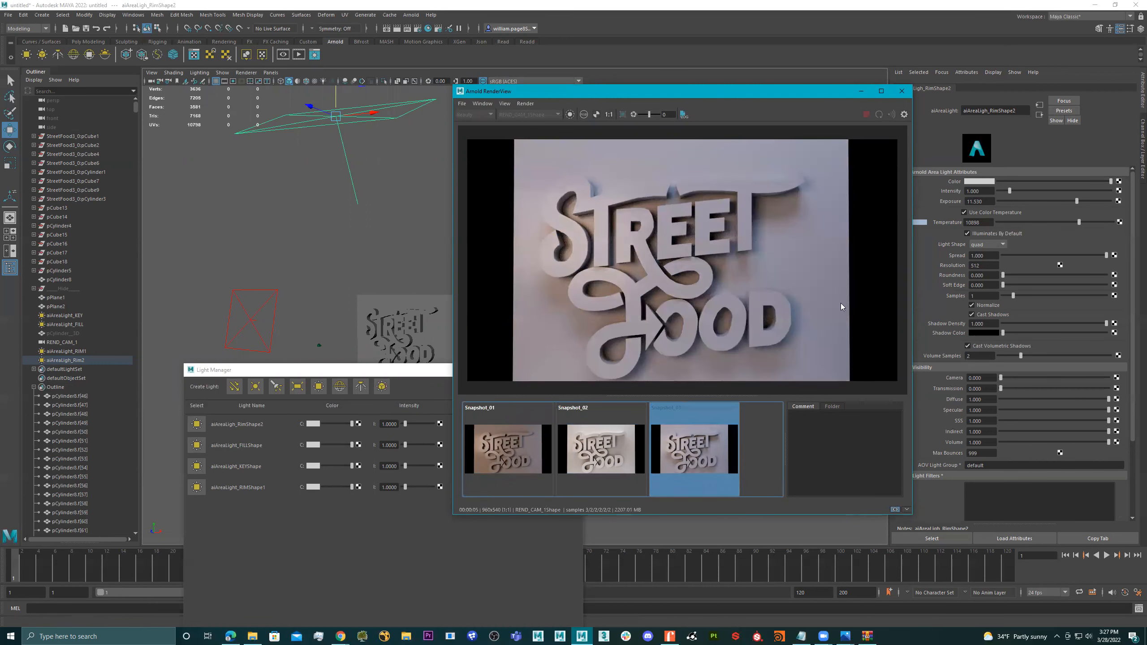
{"action": "left_click", "coordinate": [901, 91]}
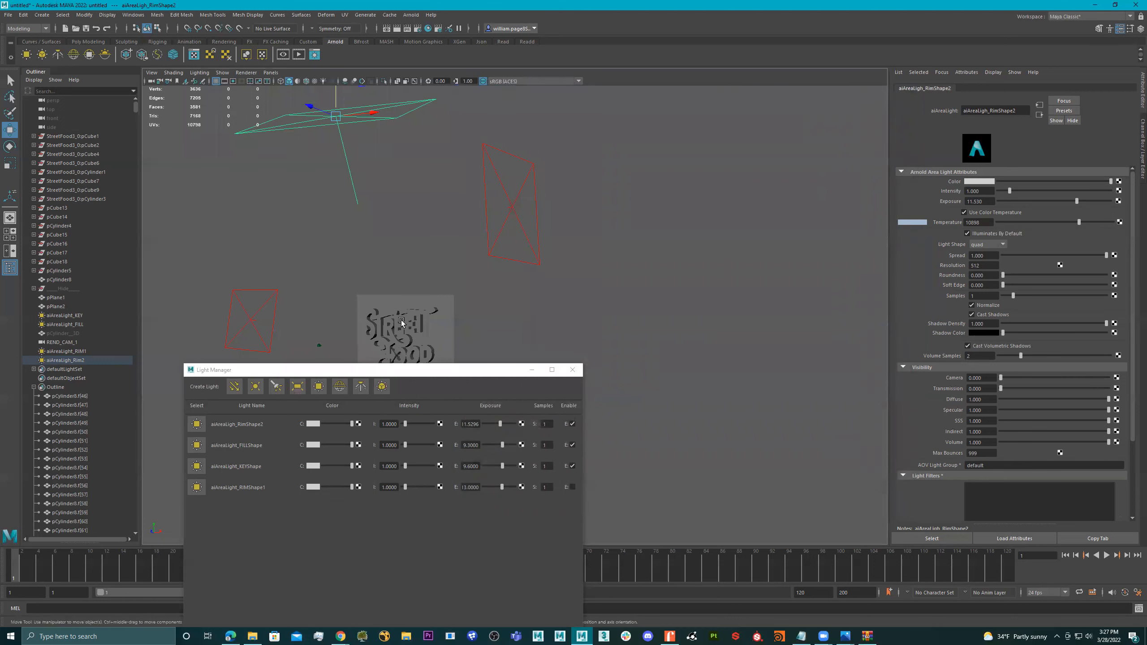
- Select the Street Food lettering mesh and delete its construction history, with the Arnold RenderView reopened clear of its attributes
{"action": "left_click", "coordinate": [387, 314]}
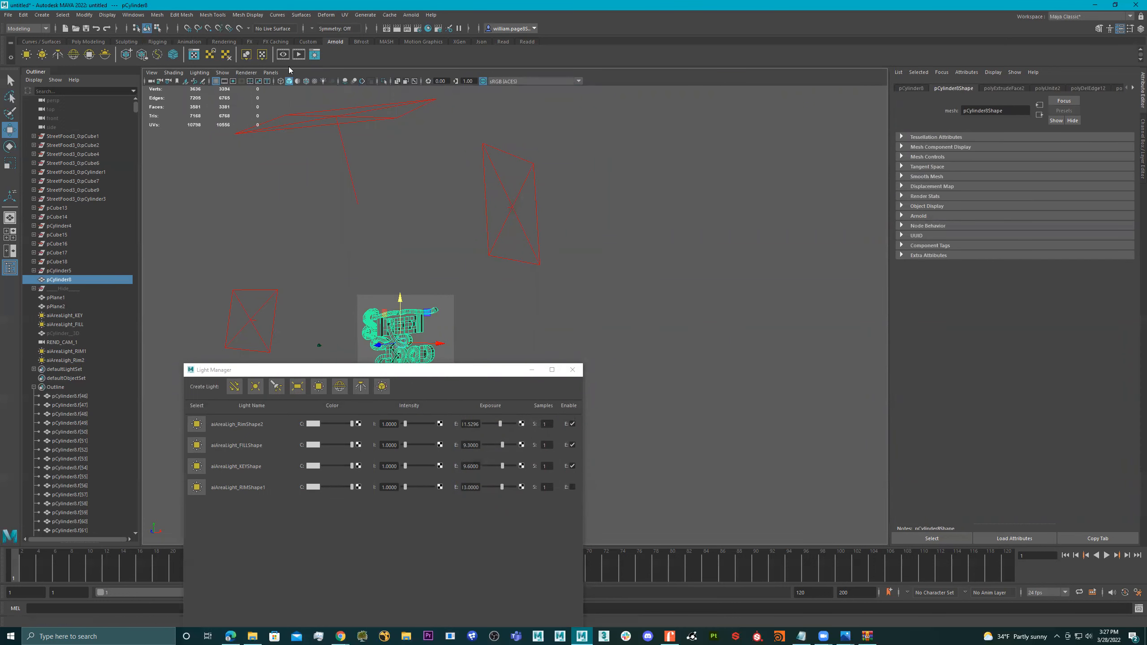
{"action": "left_click", "coordinate": [298, 54]}
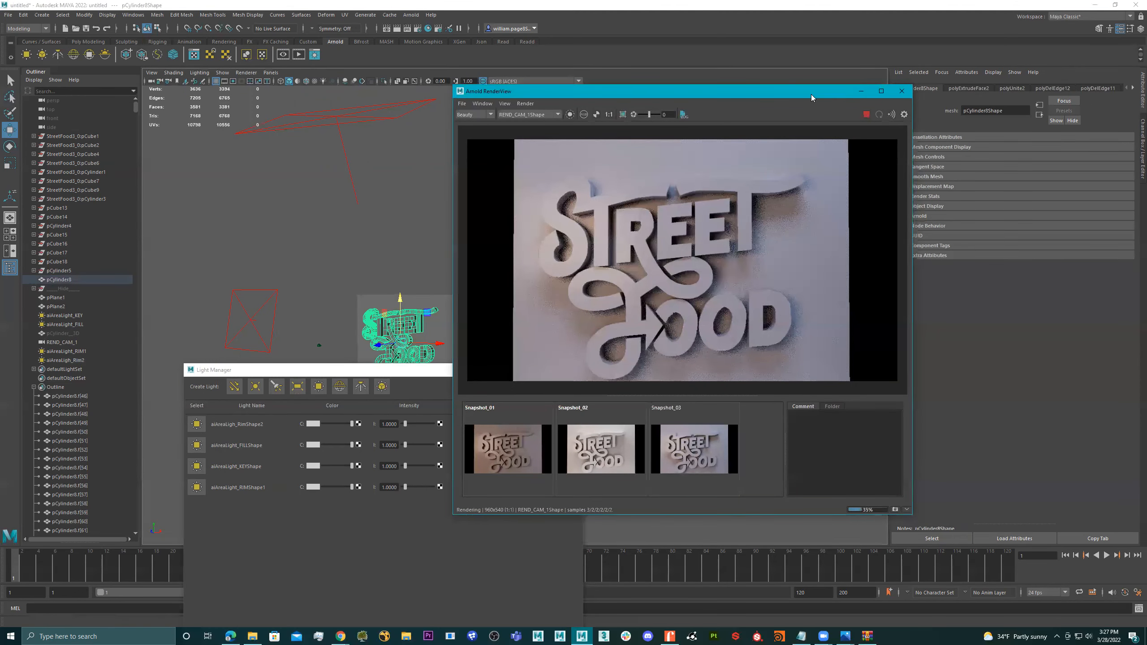
{"action": "left_click_drag", "start_coordinate": [811, 94], "coordinate": [749, 117]}
{"action": "left_click", "coordinate": [1133, 88]}
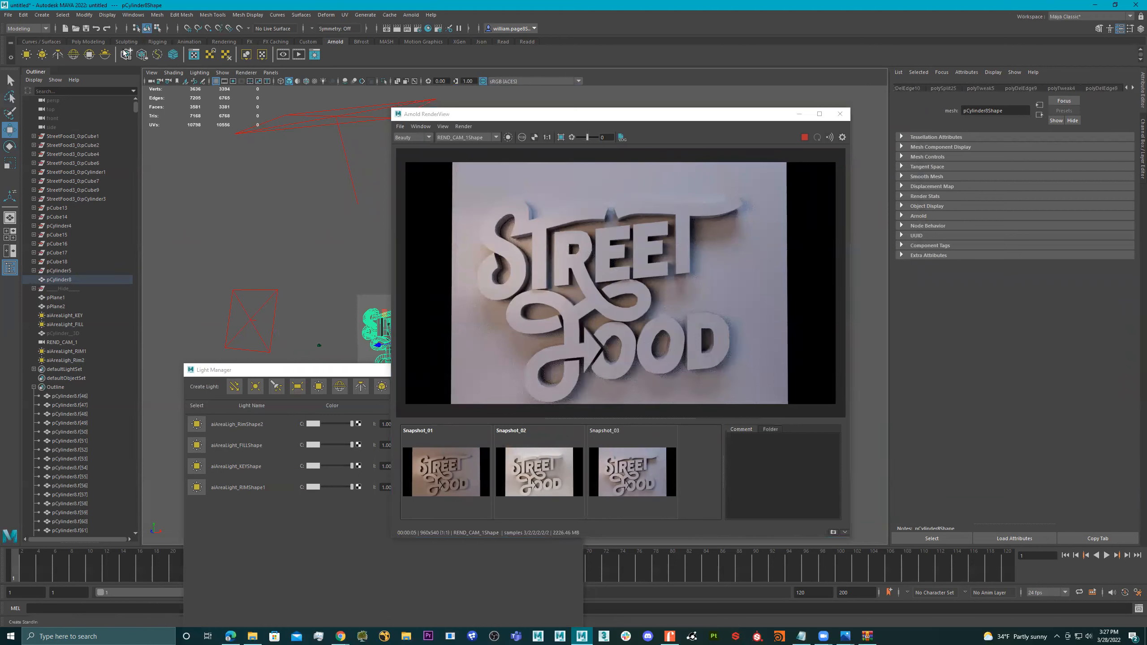
{"action": "left_click", "coordinate": [98, 43]}
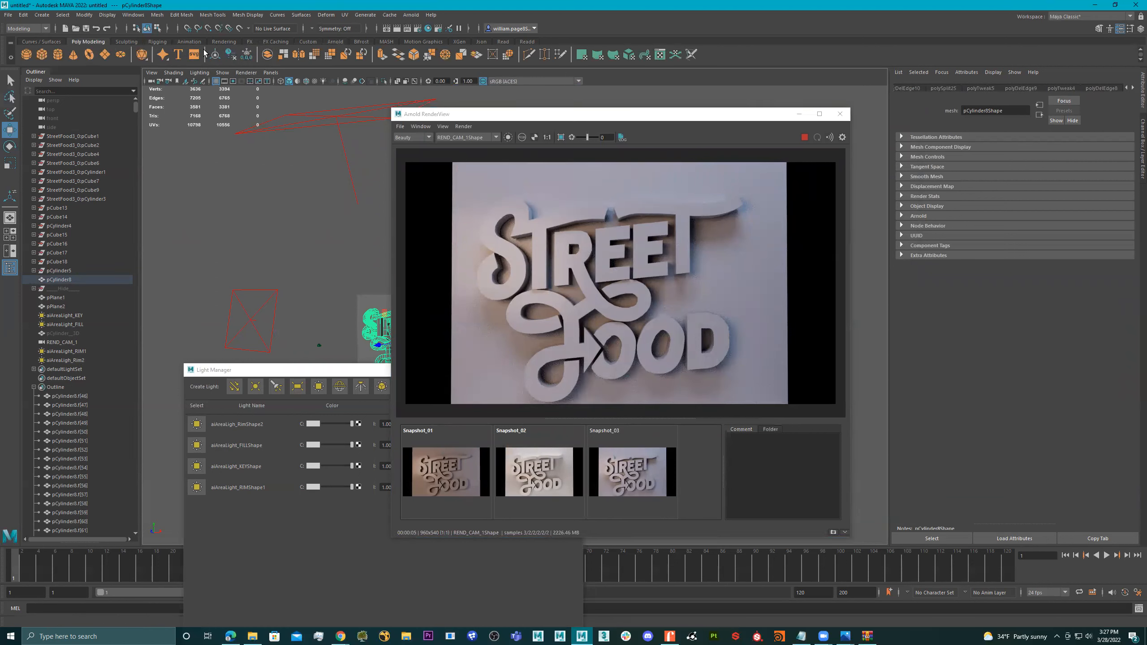
{"action": "left_click", "coordinate": [231, 55]}
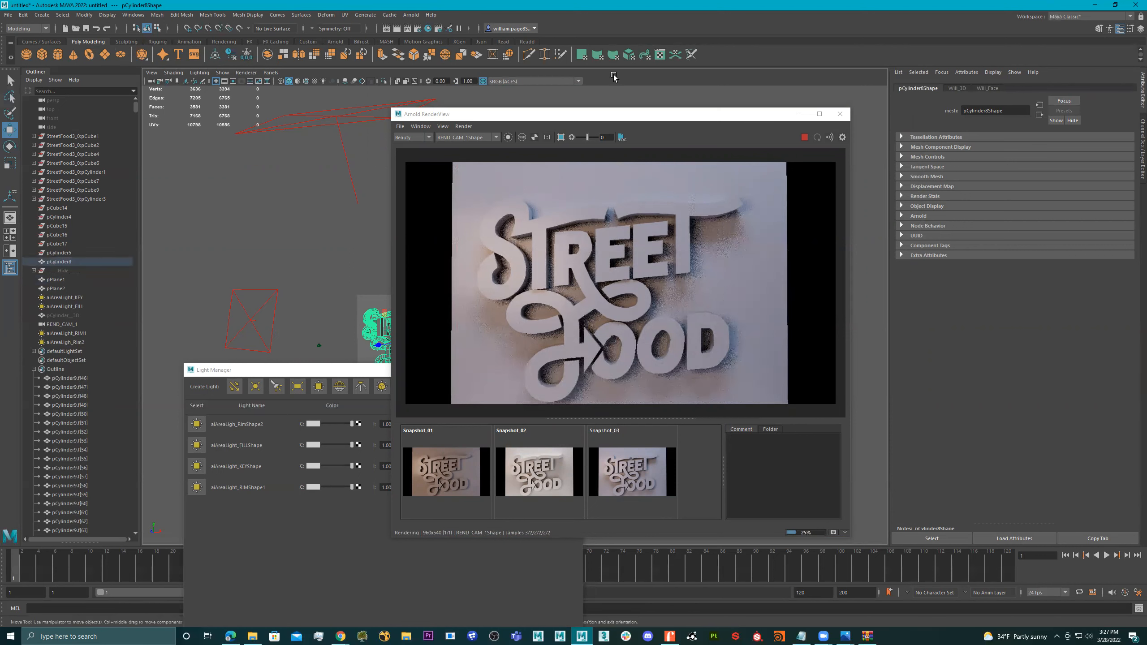
- Set the base color of the lettering's front-face aiStandardSurface material to bright red
{"action": "left_click", "coordinate": [968, 89]}
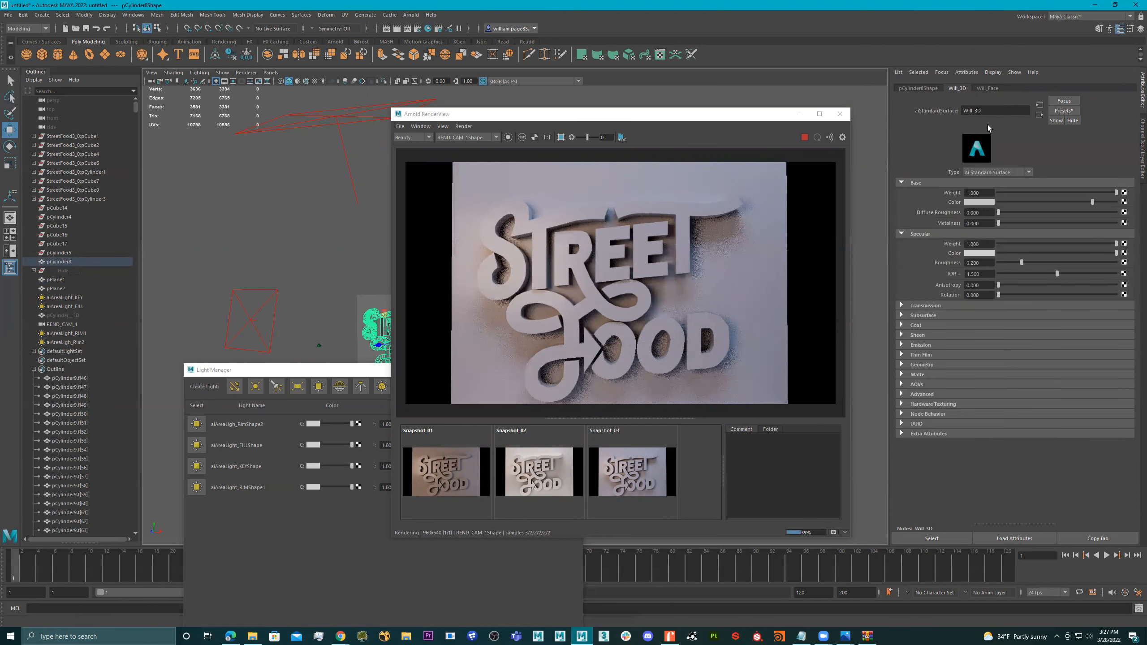
{"action": "left_click", "coordinate": [995, 90]}
{"action": "left_click", "coordinate": [985, 202]}
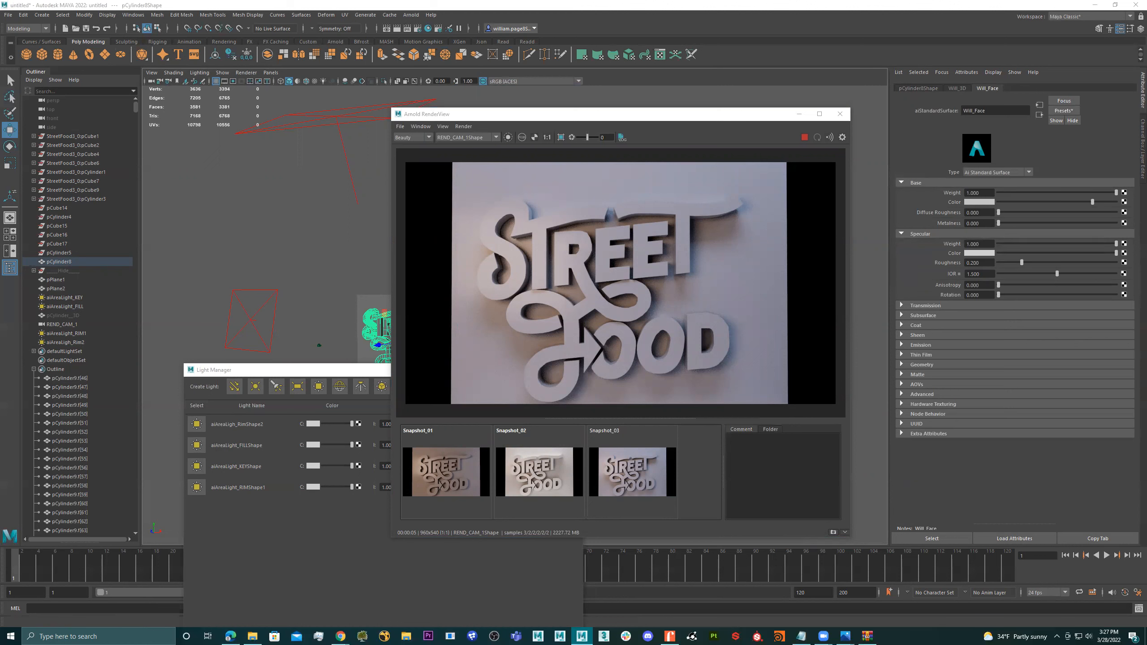
{"action": "left_click", "coordinate": [990, 202]}
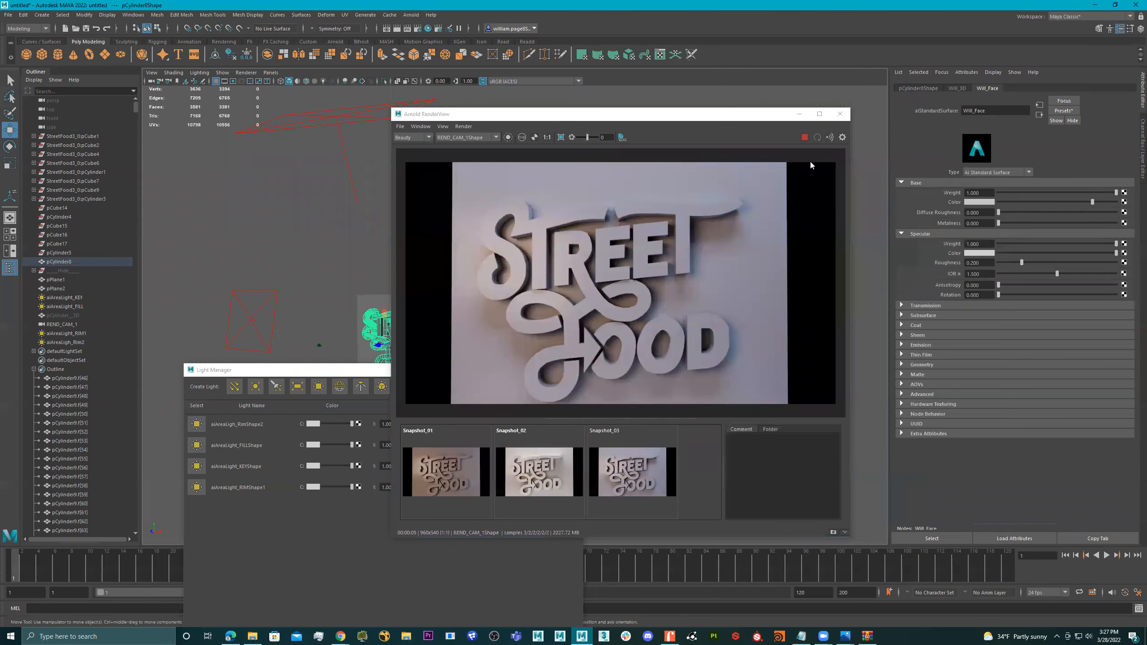
{"action": "left_click", "coordinate": [982, 202]}
{"action": "left_click", "coordinate": [983, 203]}
{"action": "left_click", "coordinate": [926, 186]}
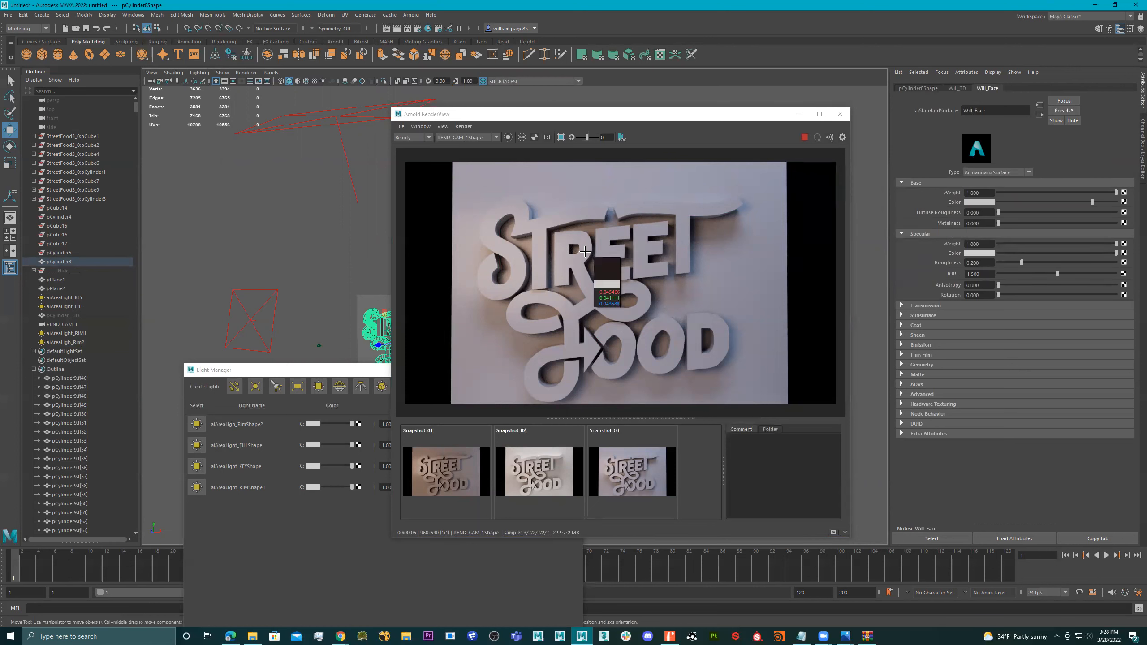
{"action": "left_click", "coordinate": [344, 150]}
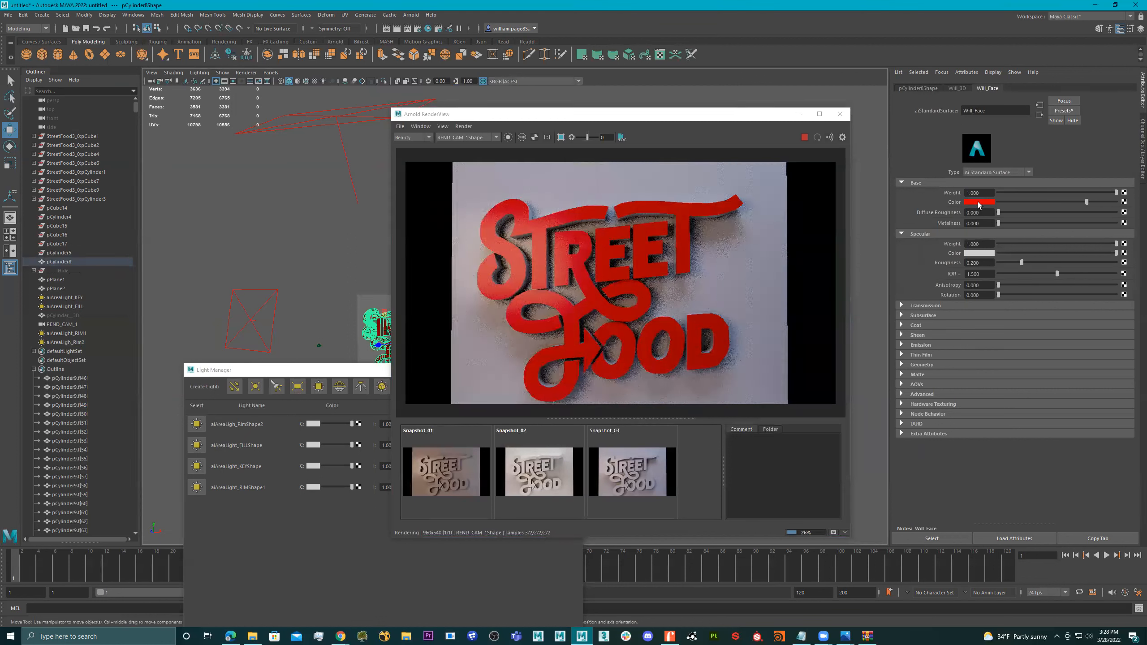
- Try softer, less saturated reds for the base color of the lettering's front-face material
{"action": "left_click", "coordinate": [980, 202]}
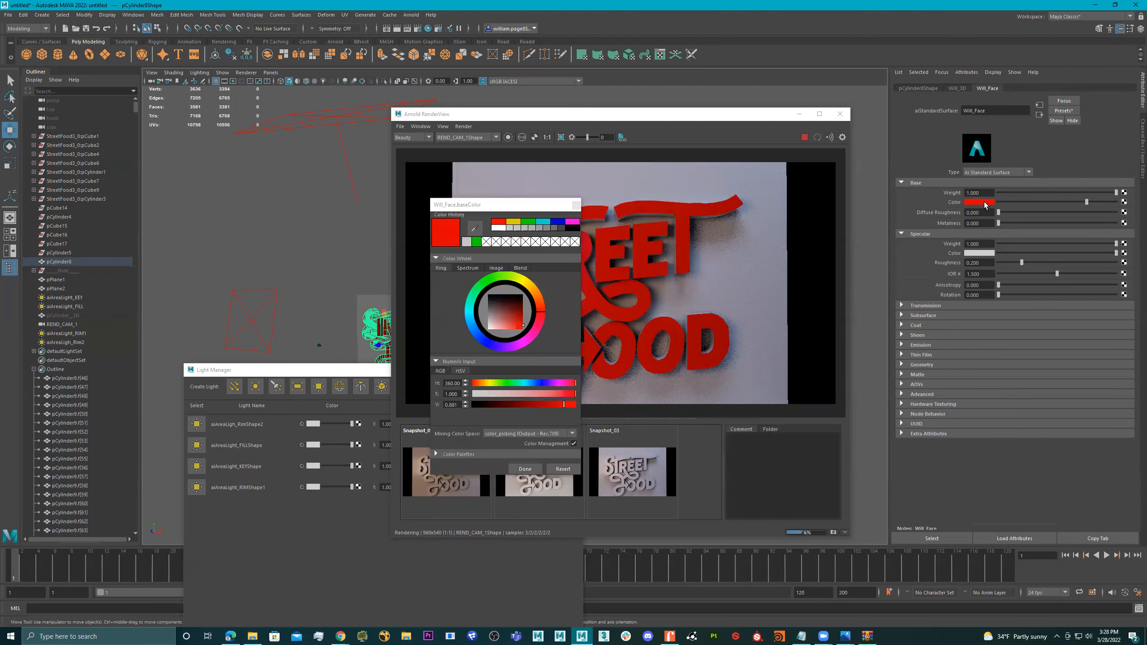
{"action": "left_click", "coordinate": [536, 394]}
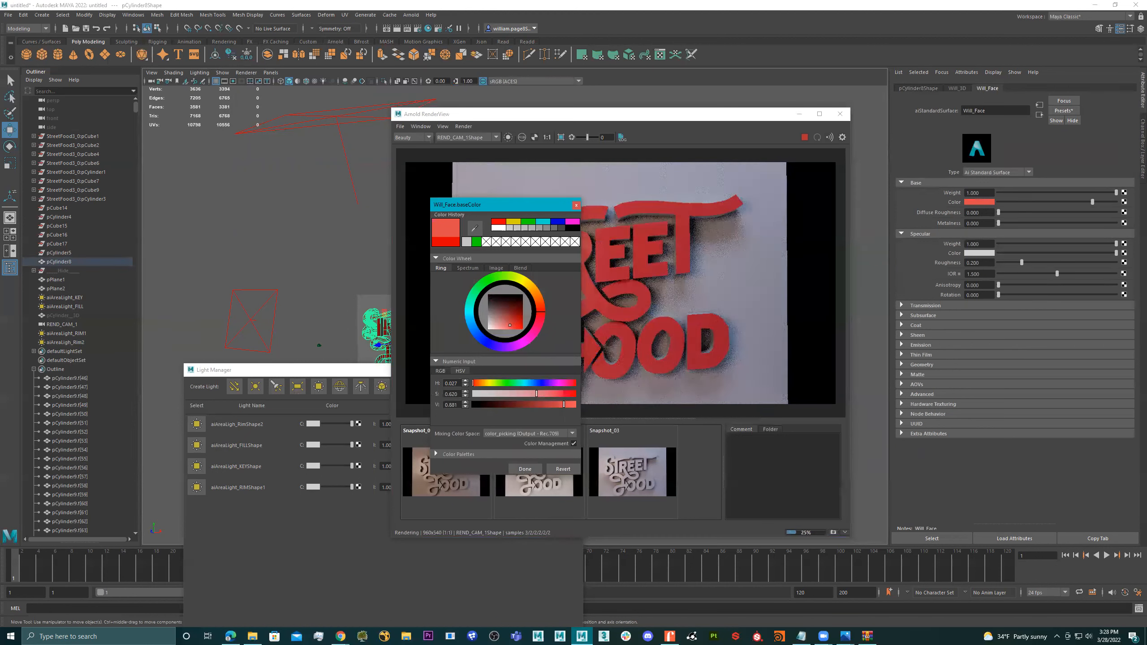
{"action": "left_click", "coordinate": [520, 393]}
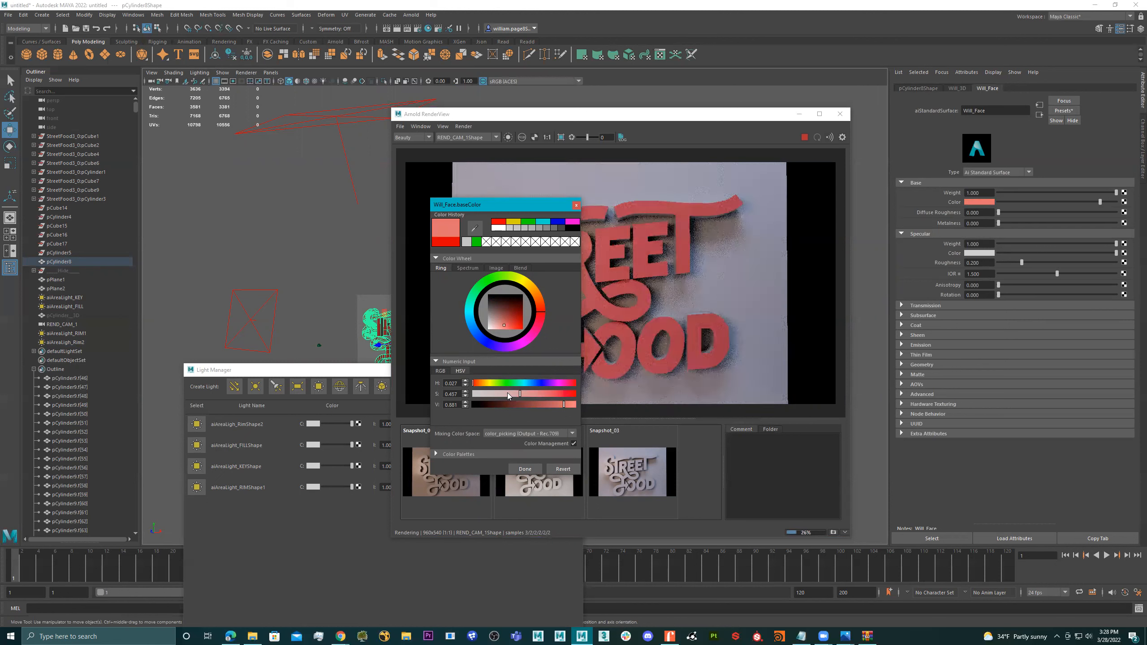
{"action": "left_click", "coordinate": [524, 393]}
{"action": "left_click", "coordinate": [576, 205]}
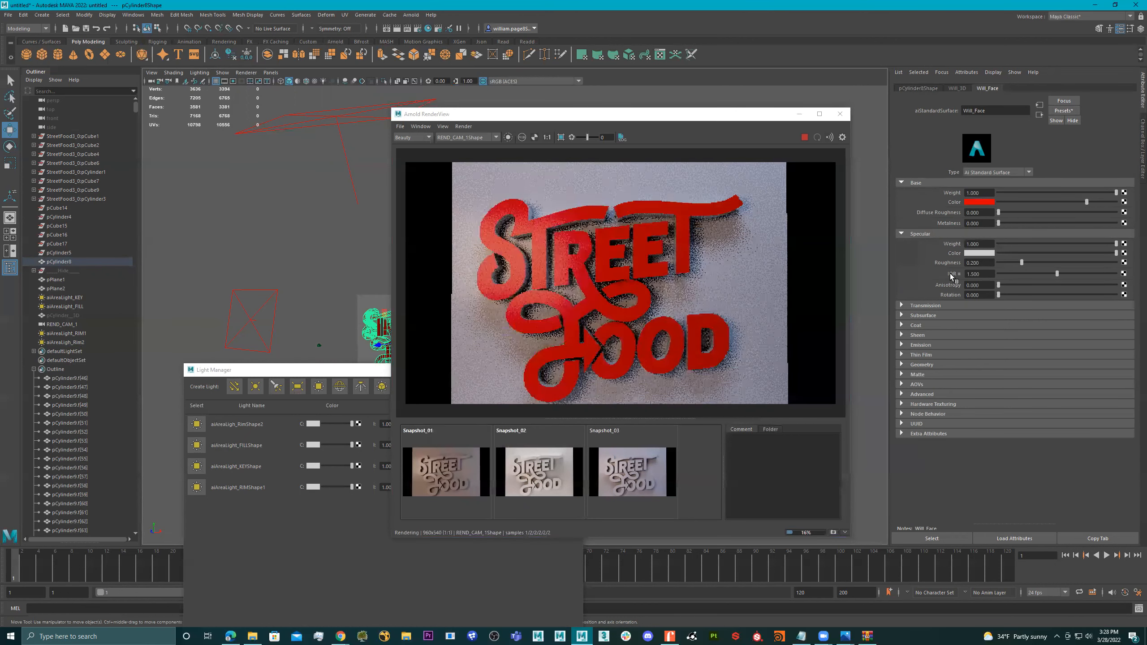
- Try replacing the front-face material's settings with the Blood, Balloon and Car_Paint presets in turn
{"action": "left_click", "coordinate": [1069, 111]}
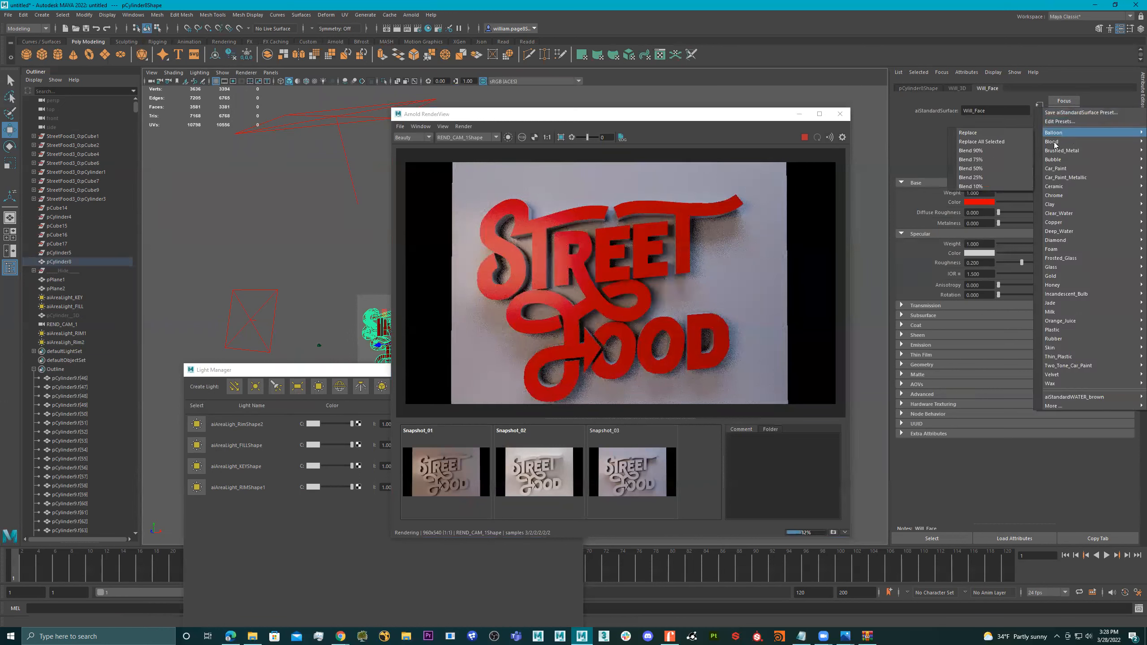
{"action": "left_click", "coordinate": [976, 141]}
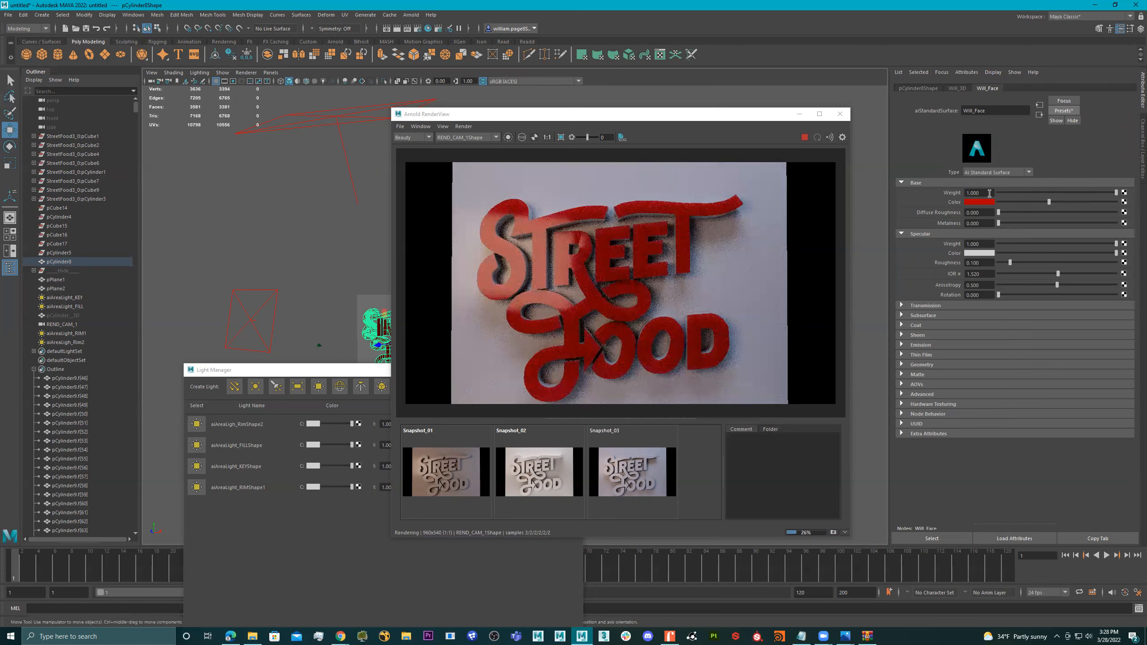
{"action": "left_click", "coordinate": [1064, 110]}
{"action": "mouse_move", "coordinate": [1056, 138]}
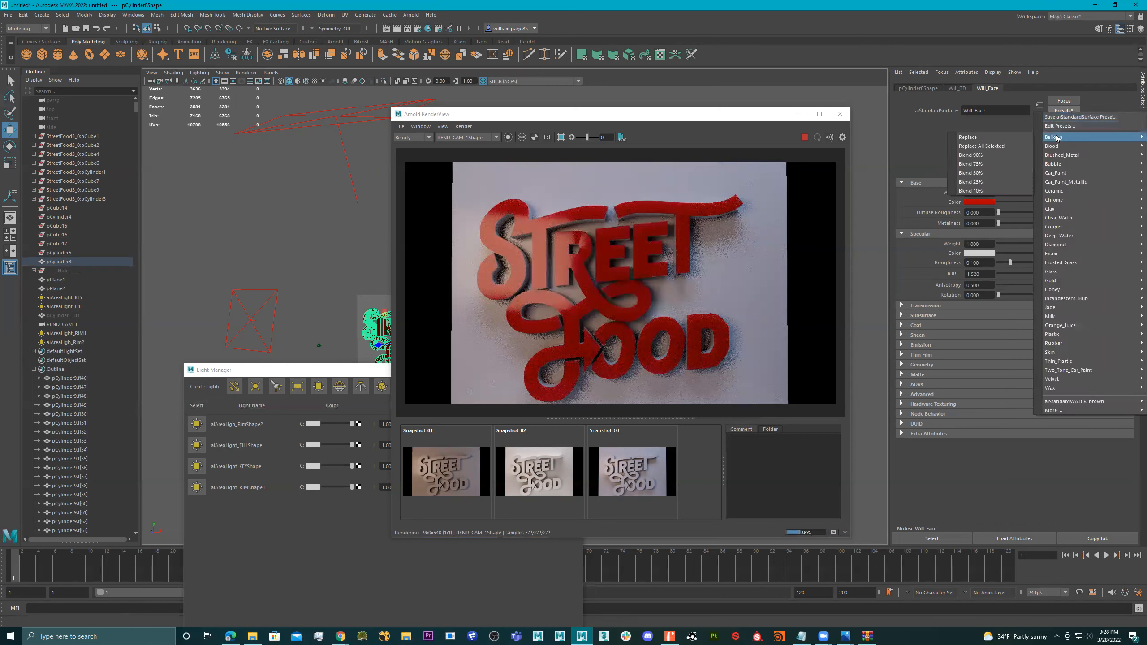
{"action": "left_click", "coordinate": [975, 137]}
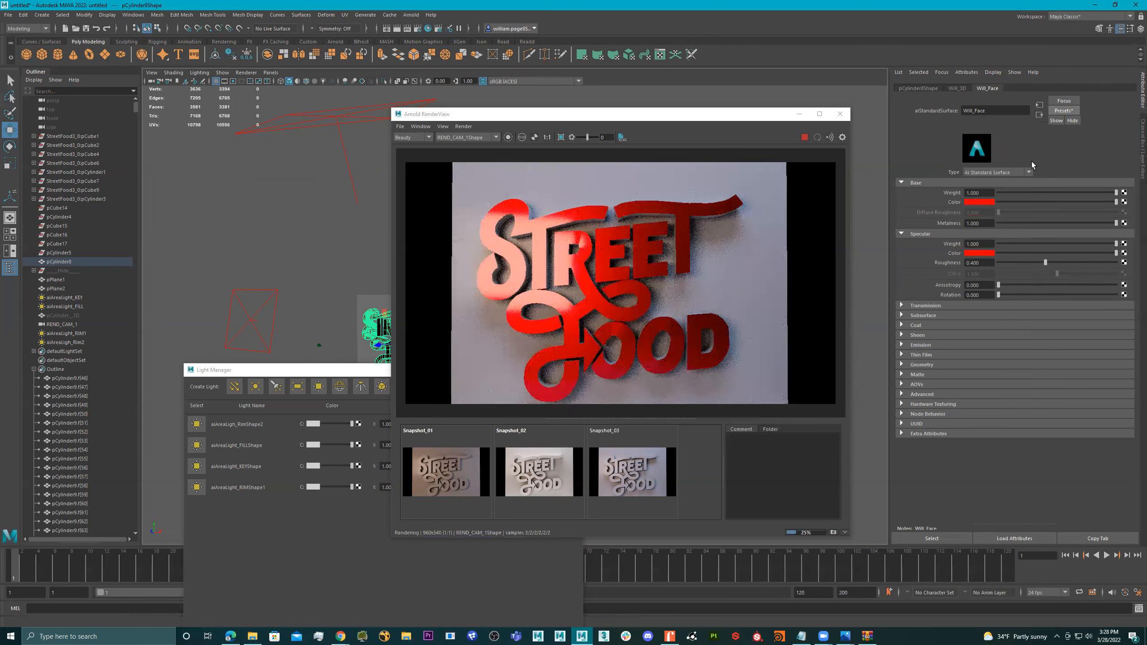
{"action": "left_click", "coordinate": [1064, 110]}
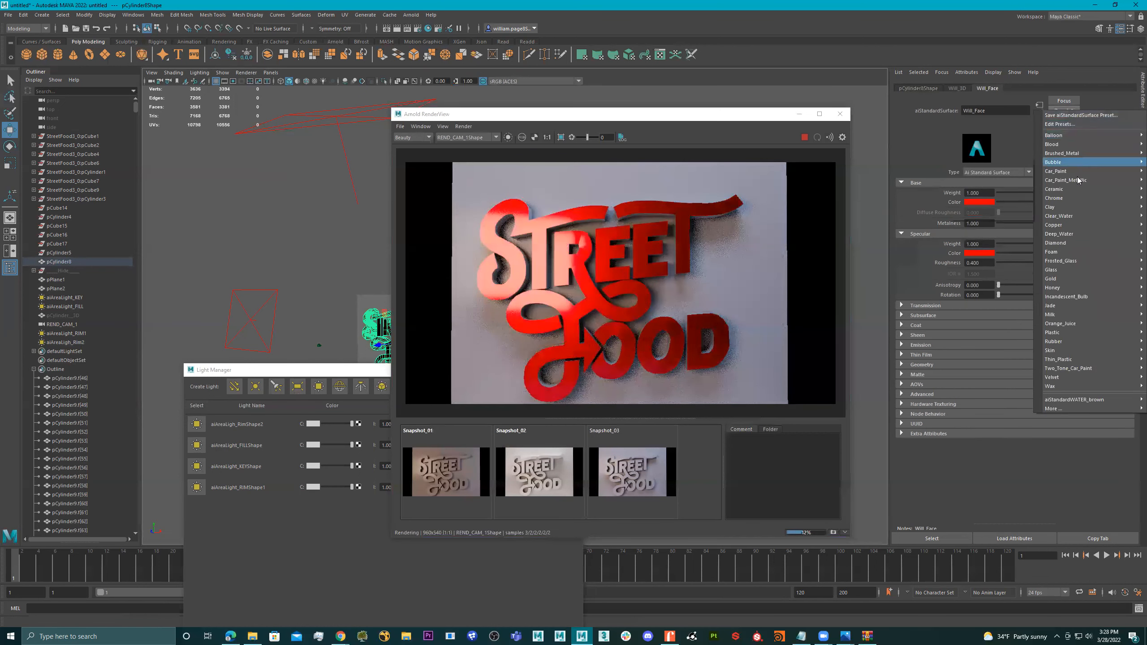
{"action": "mouse_move", "coordinate": [1073, 162]}
{"action": "mouse_move", "coordinate": [1070, 190]}
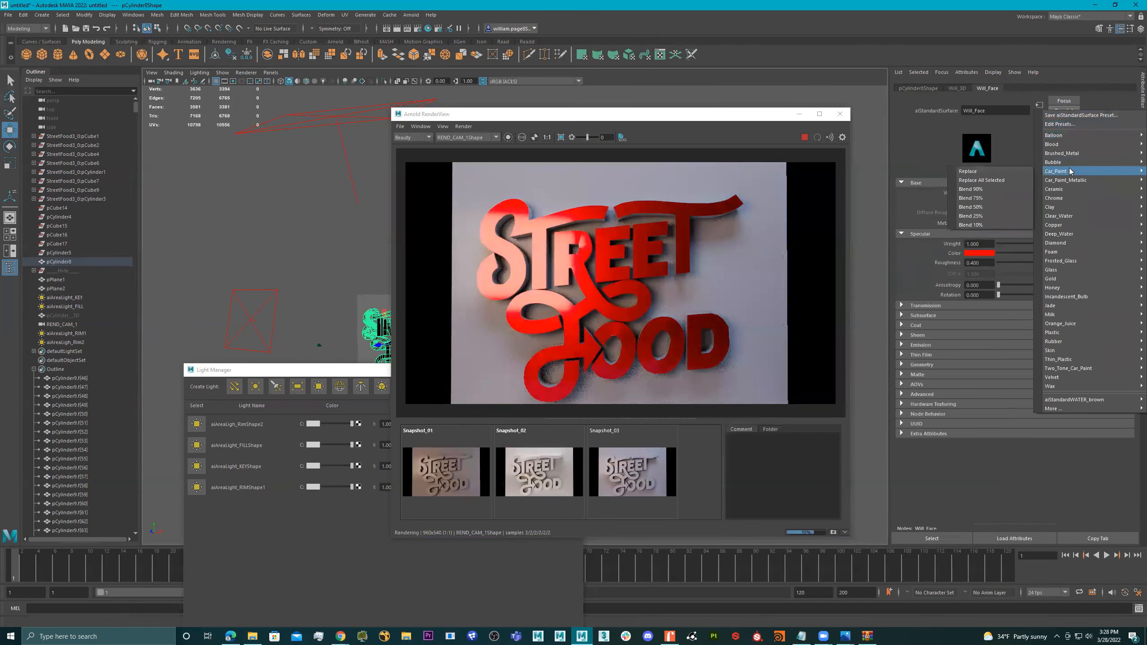
{"action": "left_click", "coordinate": [976, 170]}
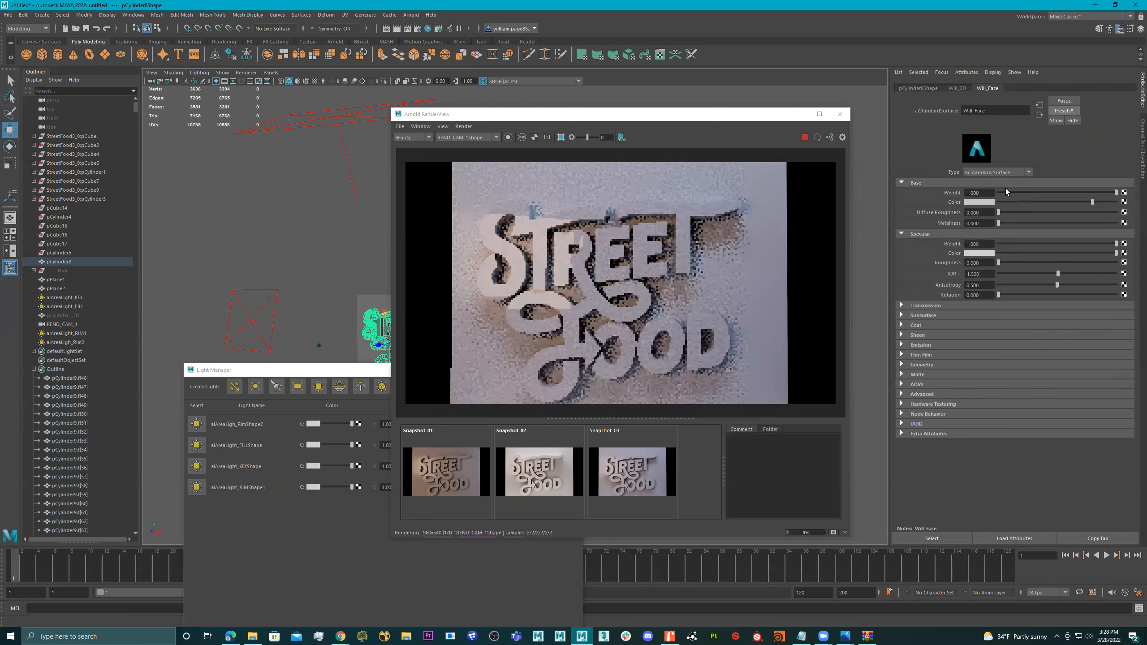
- Replace the front-face material's settings with the Jade preset
{"action": "left_click", "coordinate": [1075, 110]}
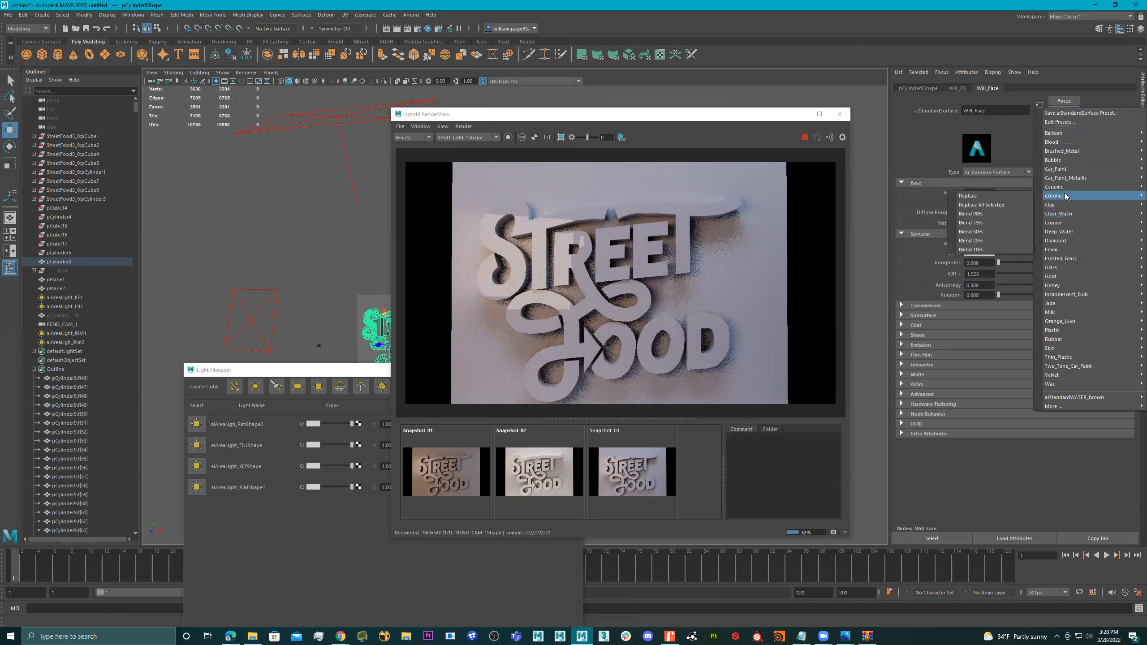
{"action": "mouse_move", "coordinate": [1057, 286]}
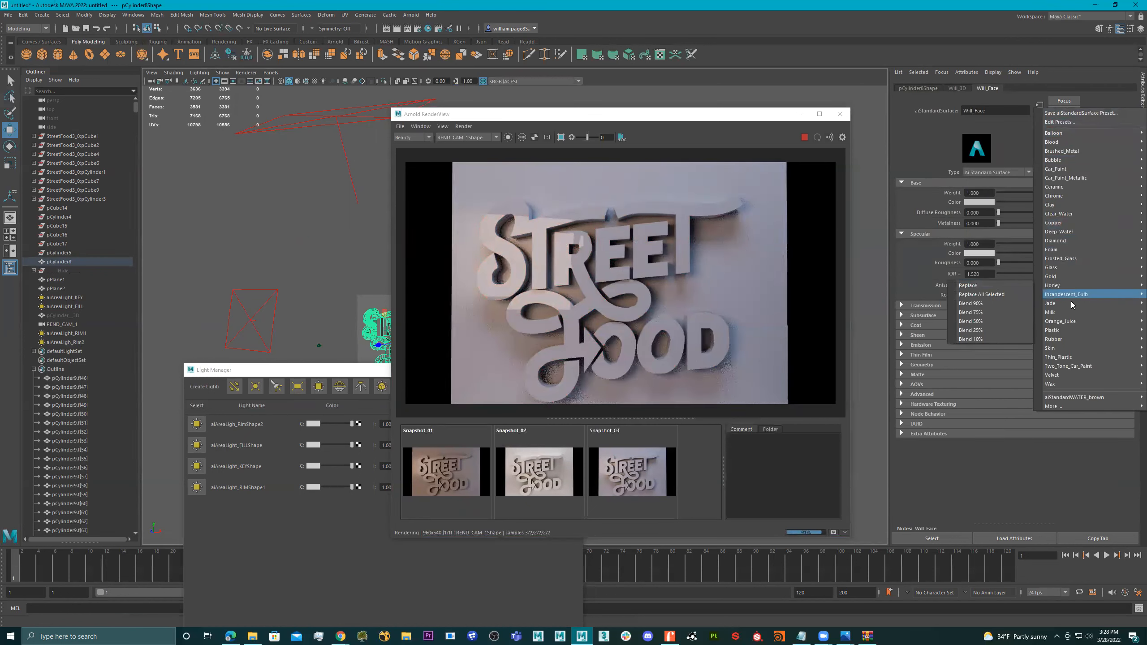
{"action": "mouse_move", "coordinate": [1069, 312]}
{"action": "left_click", "coordinate": [993, 305]}
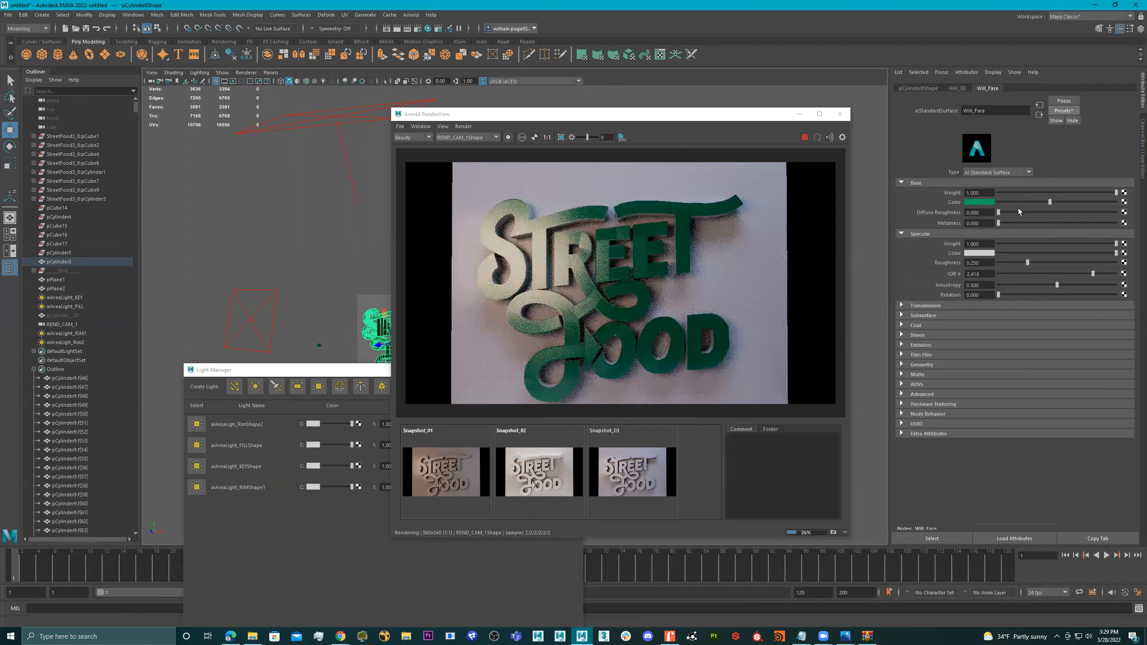
- Examine the Jade preset's base color, transmission, subsurface, coat and sheen settings to find where its green comes from
{"action": "left_click", "coordinate": [981, 202]}
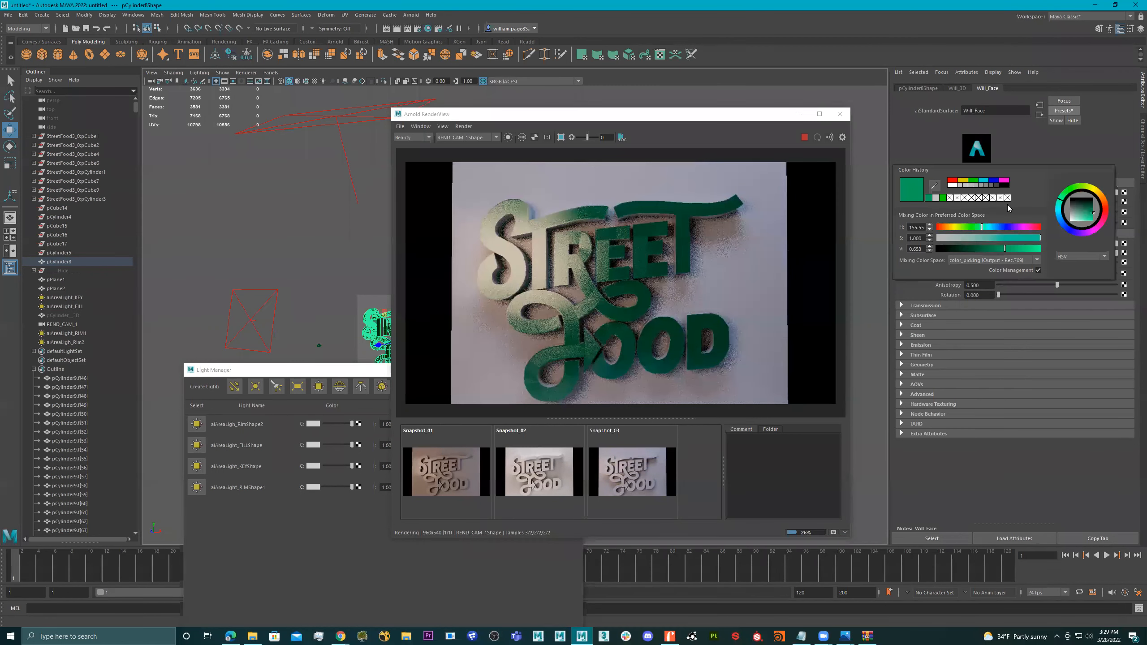
{"action": "left_click", "coordinate": [923, 306]}
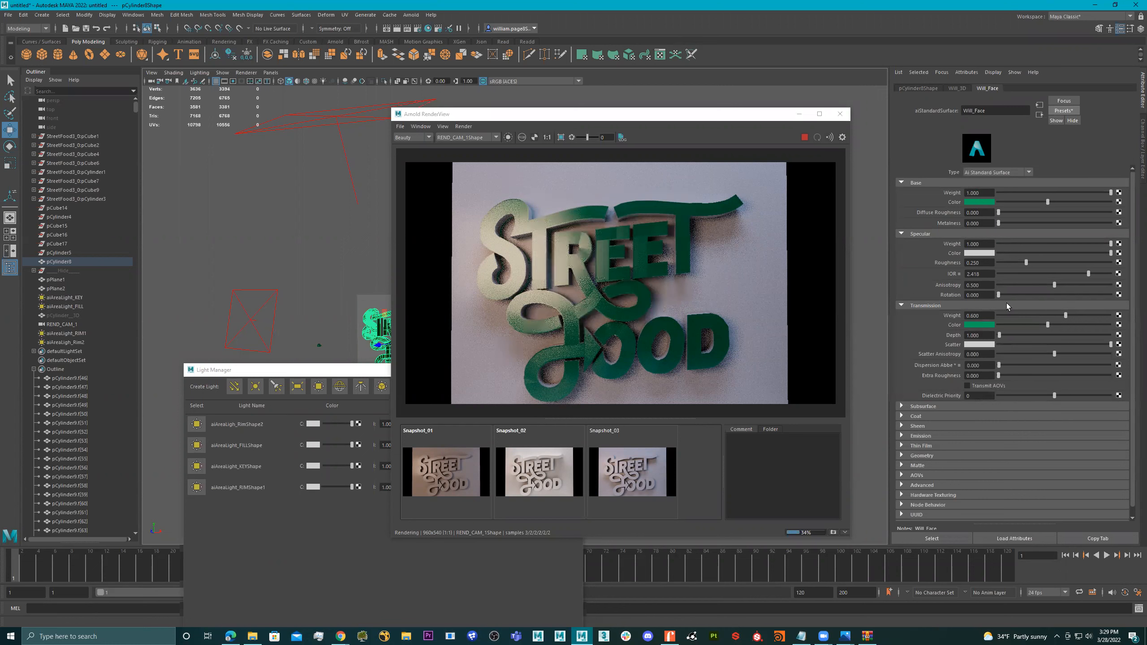
{"action": "left_click", "coordinate": [931, 416]}
{"action": "left_click", "coordinate": [943, 406]}
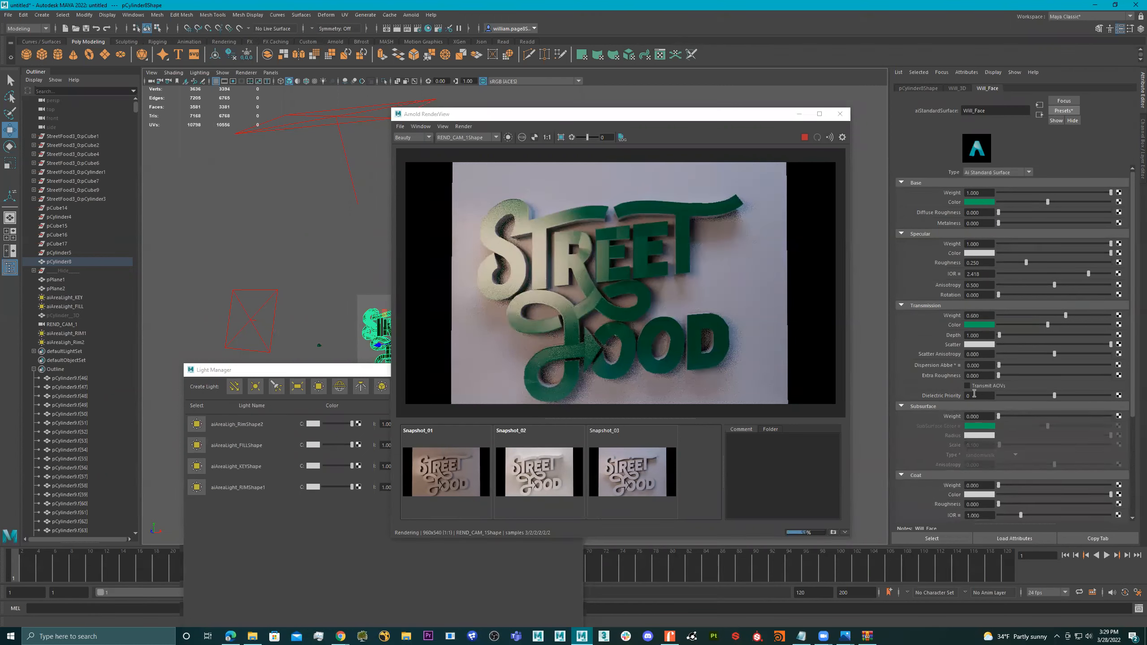
{"action": "scroll", "coordinate": [948, 428], "scroll_direction": "down", "scroll_amount": 3}
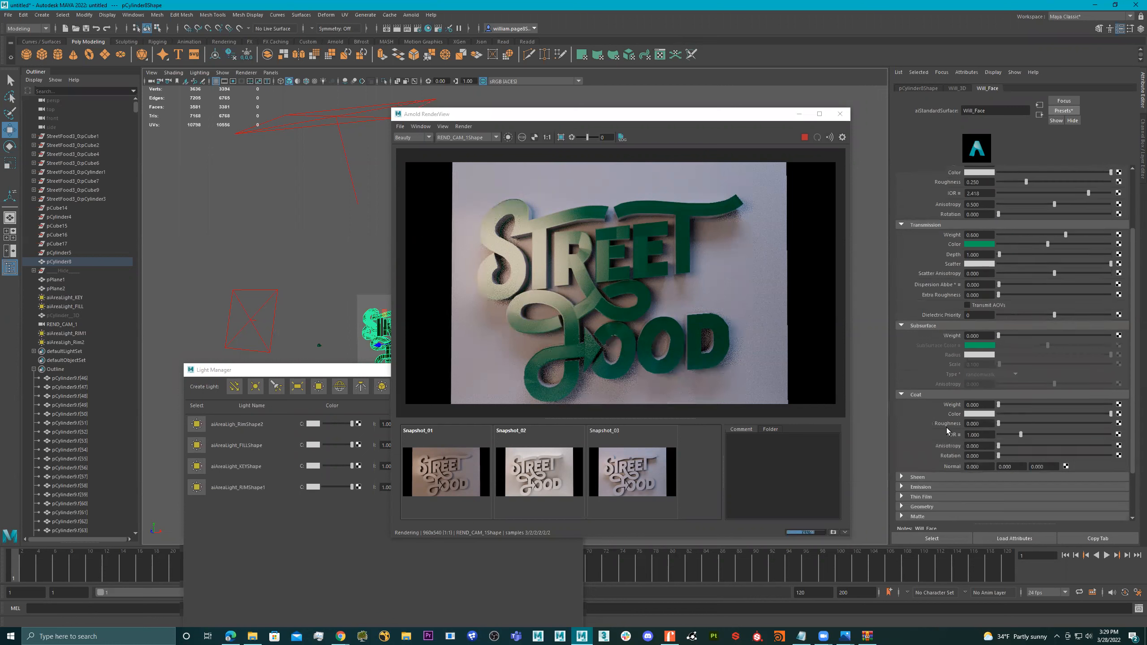
{"action": "left_click", "coordinate": [953, 477]}
{"action": "scroll", "coordinate": [946, 466], "scroll_direction": "down", "scroll_amount": 3}
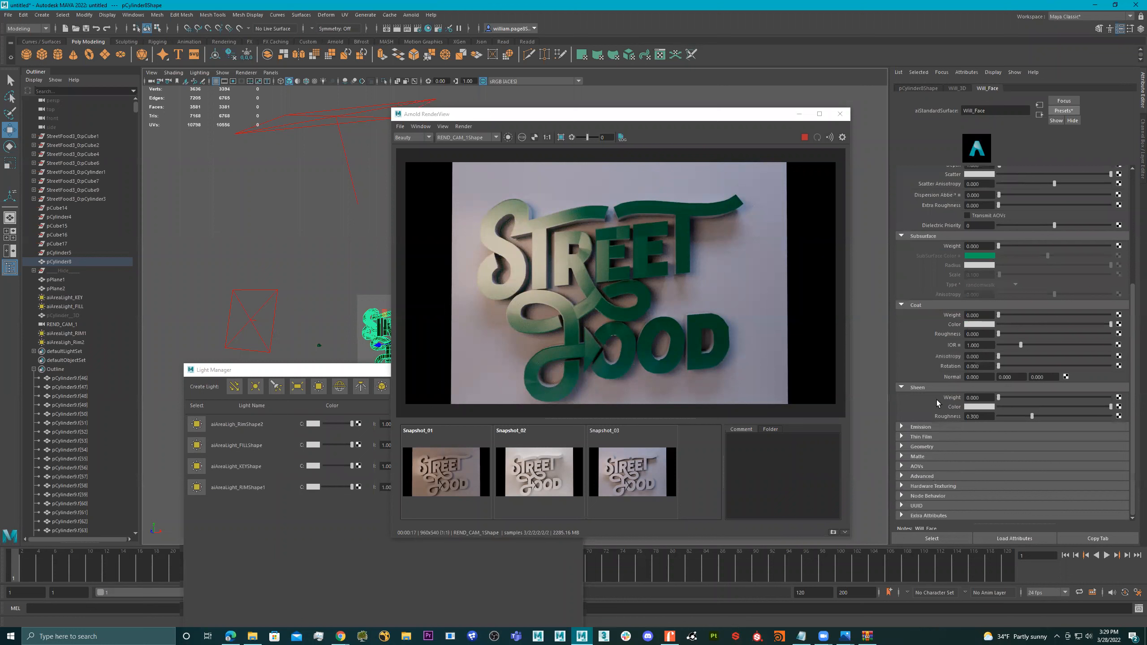
{"action": "scroll", "coordinate": [935, 359], "scroll_direction": "up", "scroll_amount": 5}
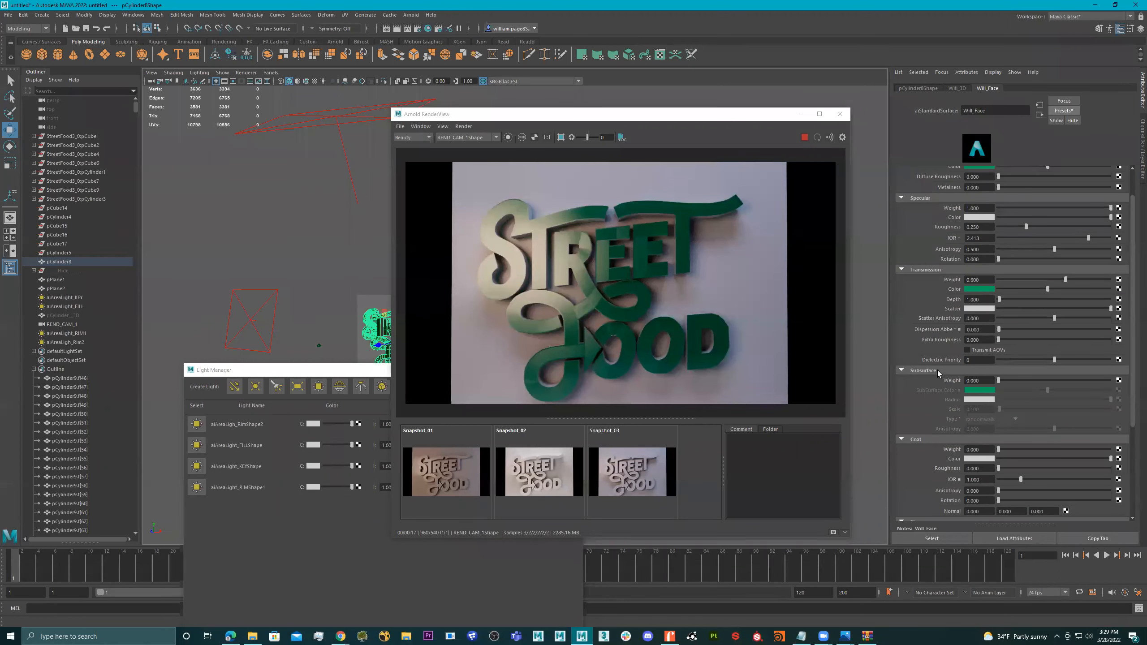
{"action": "left_click", "coordinate": [978, 370]}
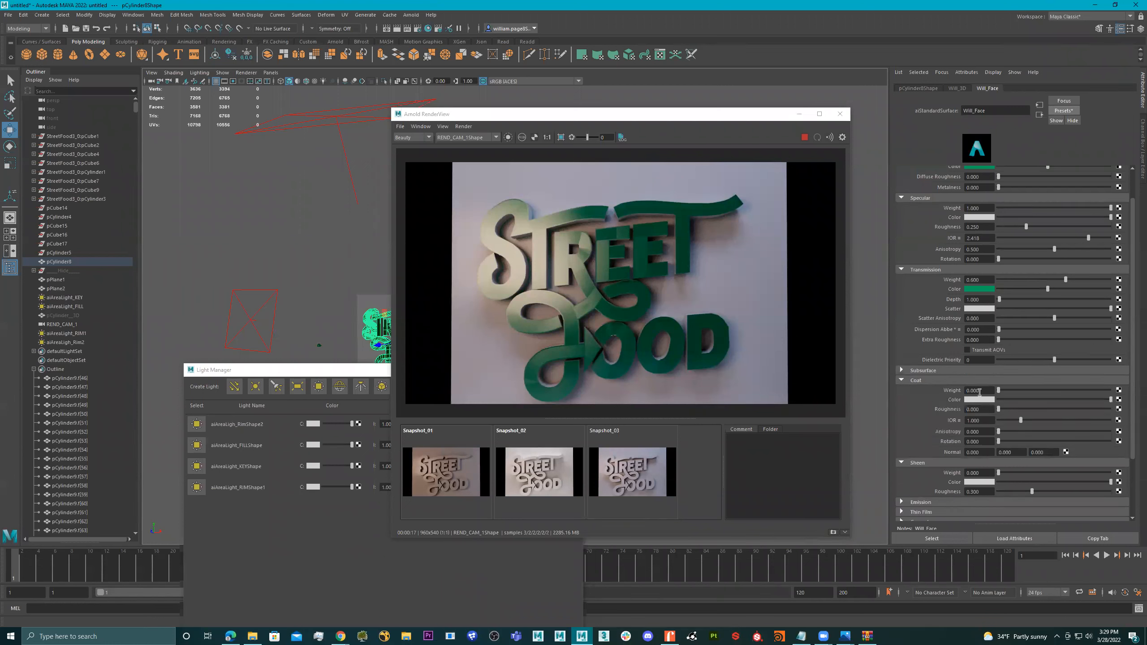
{"action": "left_click", "coordinate": [975, 381]}
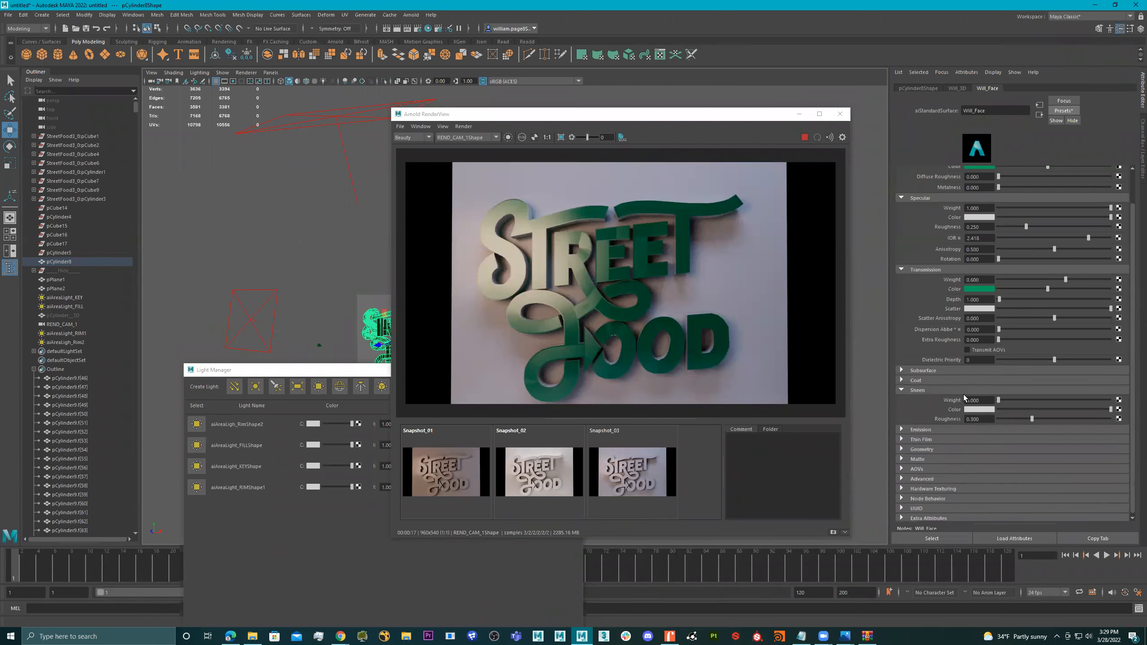
{"action": "left_click", "coordinate": [971, 389]}
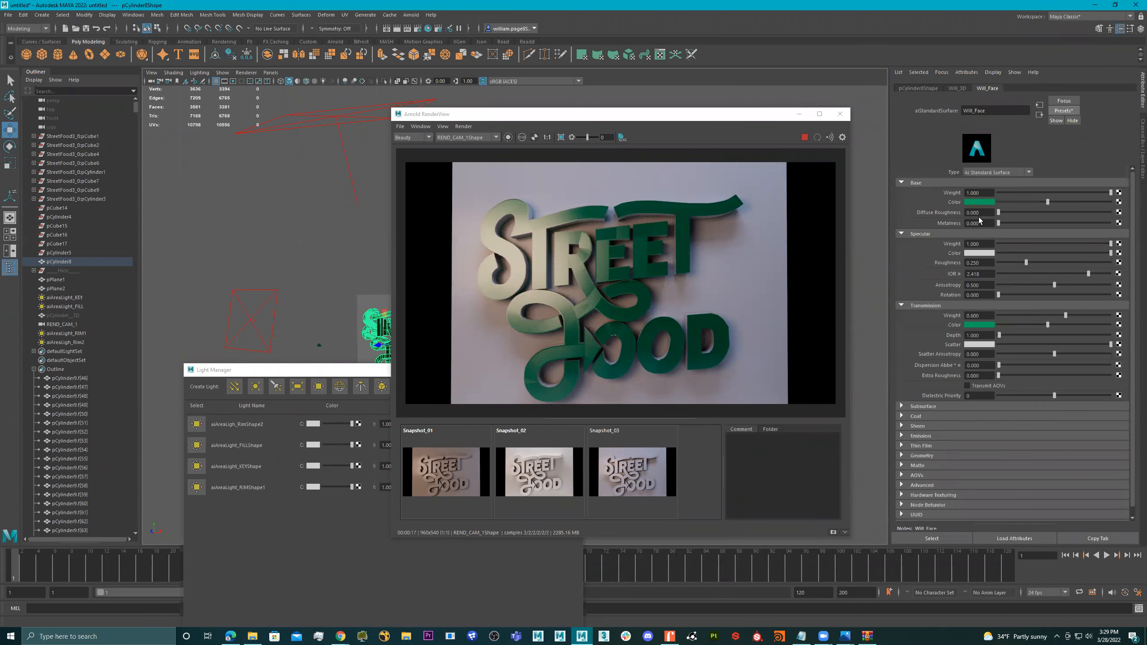
- Change the front-face material's base color to a salmon red with saturation 0.529 and value 0.961
{"action": "left_click", "coordinate": [984, 202]}
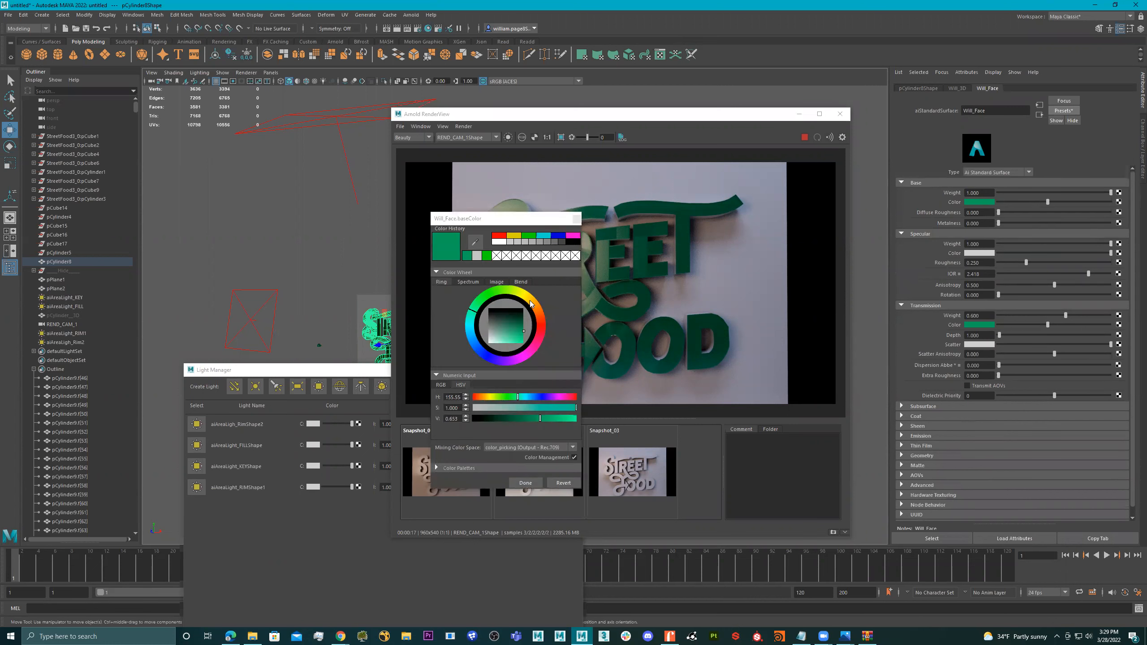
{"action": "left_click", "coordinate": [541, 322]}
{"action": "left_click_drag", "start_coordinate": [541, 321], "coordinate": [541, 328]}
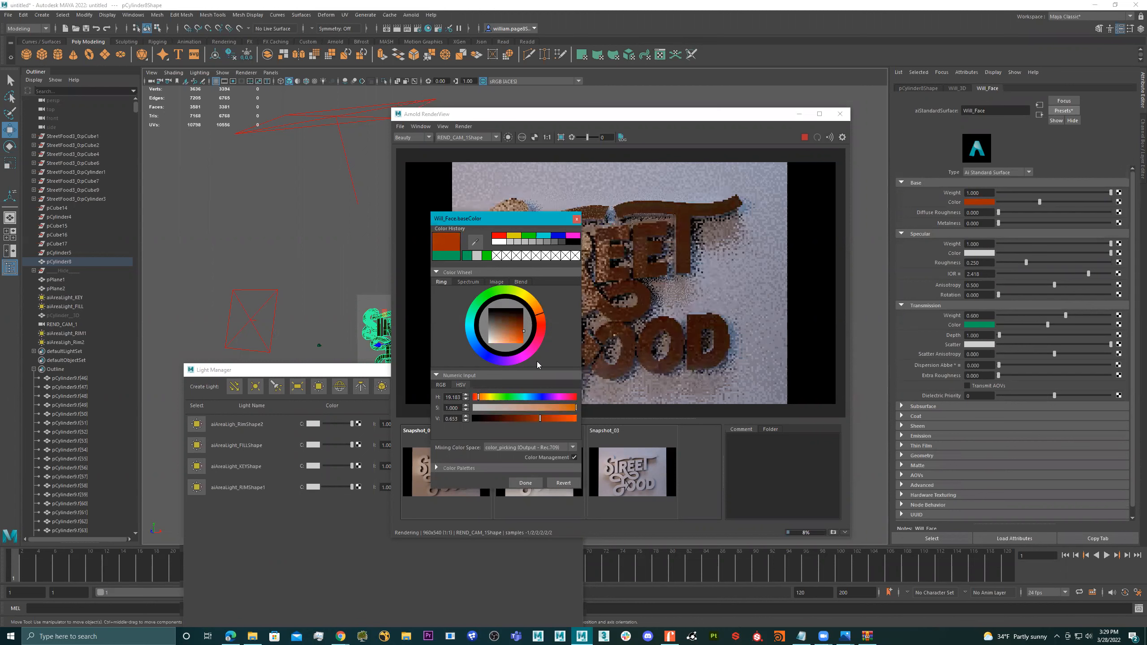
{"action": "left_click", "coordinate": [564, 398]}
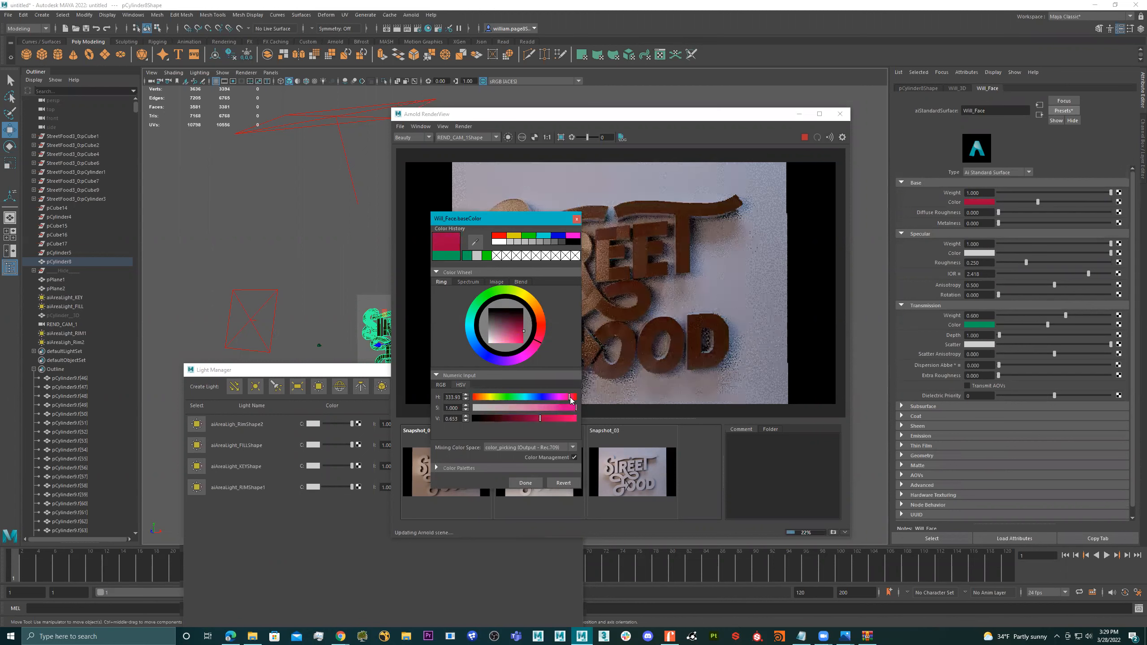
{"action": "left_click", "coordinate": [551, 408]}
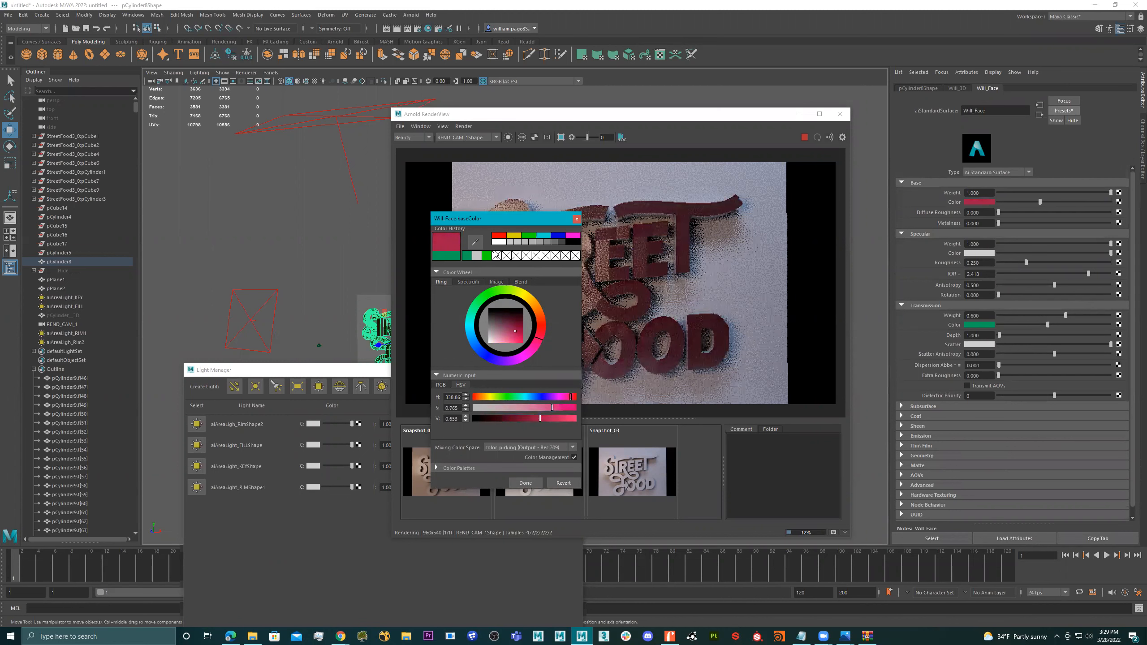
{"action": "left_click", "coordinate": [499, 235]}
{"action": "left_click", "coordinate": [545, 407]}
{"action": "left_click", "coordinate": [536, 407]}
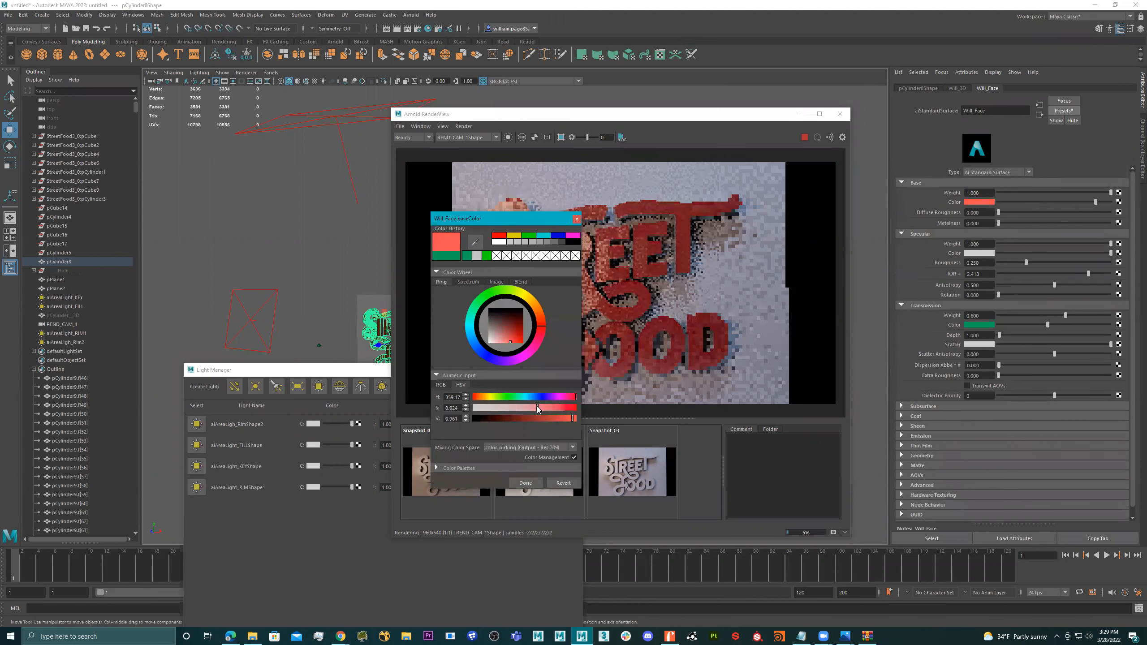
{"action": "left_click", "coordinate": [527, 407]}
{"action": "left_click_drag", "start_coordinate": [541, 320], "coordinate": [545, 325]}
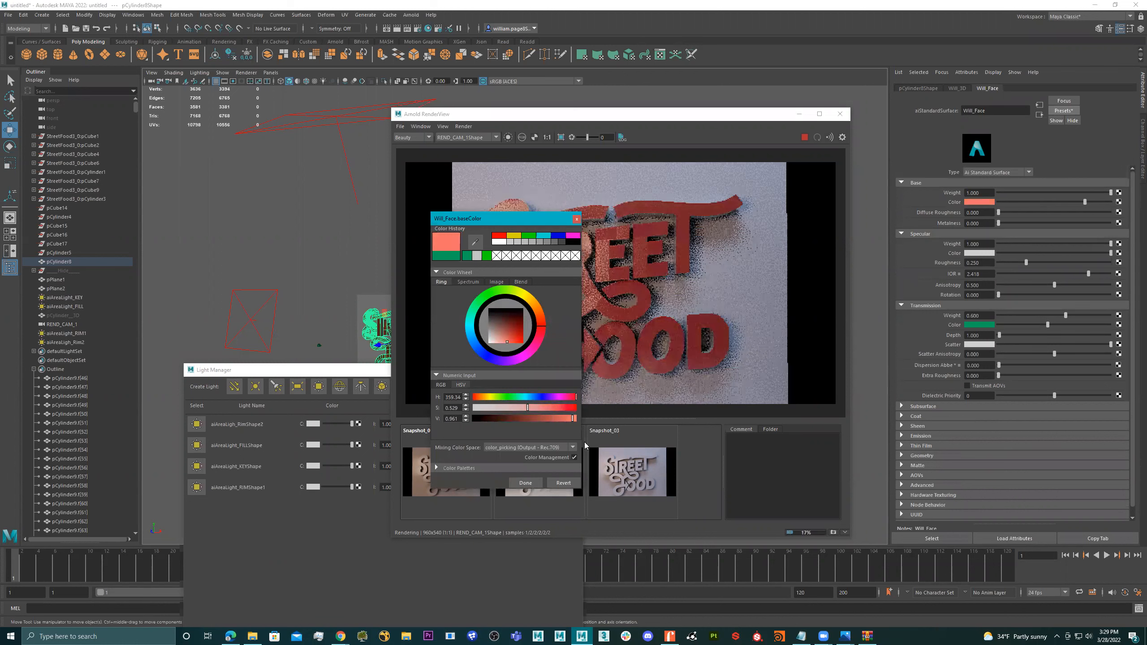
{"action": "left_click", "coordinate": [535, 483]}
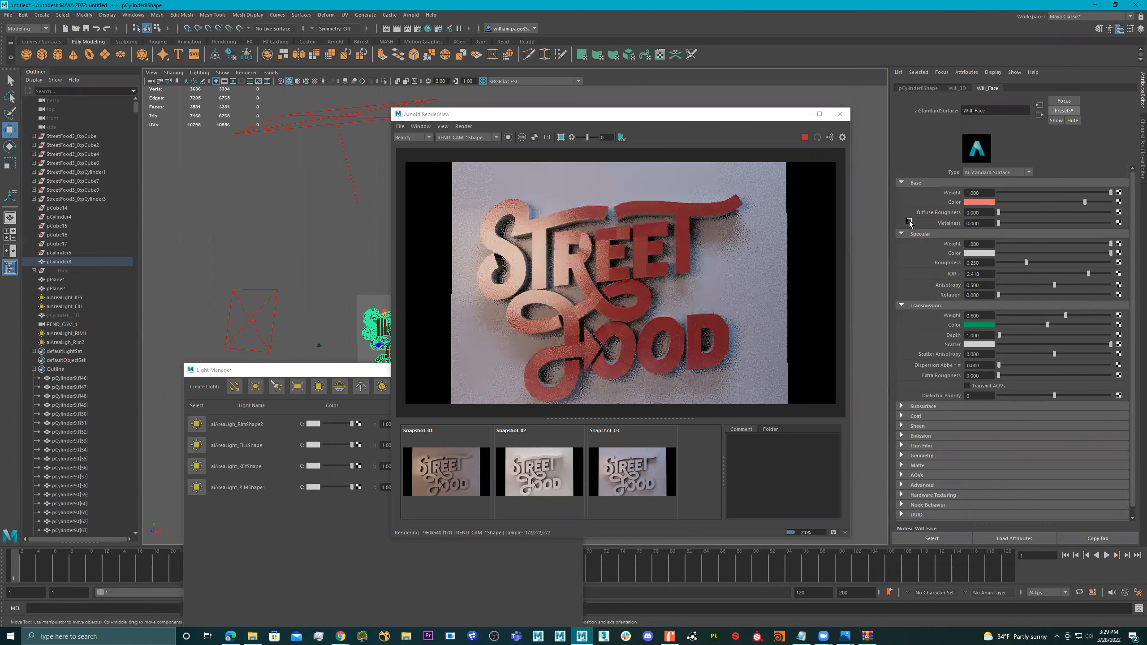
- Set the front-face material's transmission color to the same salmon red as its base color, reusing the color history
{"action": "left_click", "coordinate": [980, 202]}
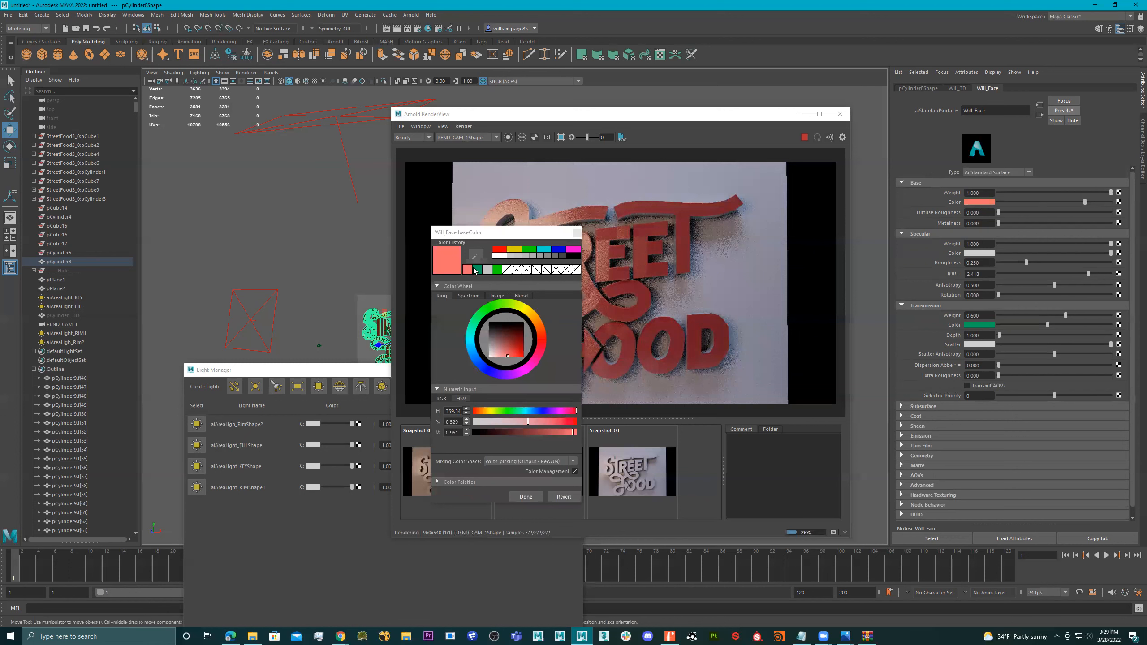
{"action": "left_click", "coordinate": [976, 325]}
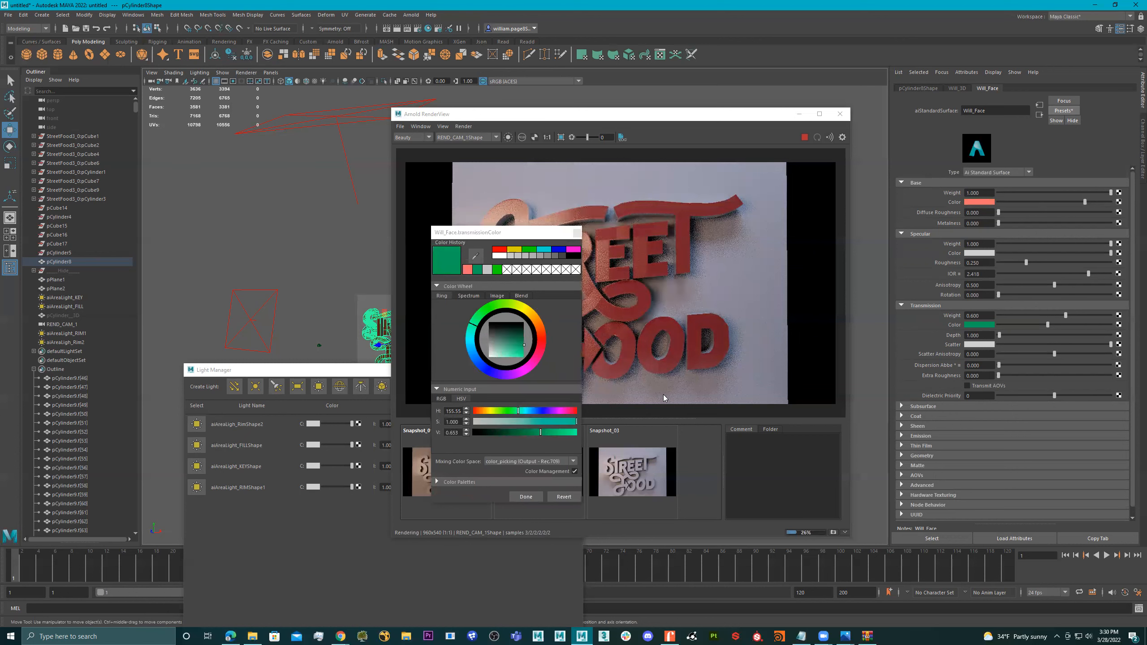
{"action": "left_click", "coordinate": [467, 269]}
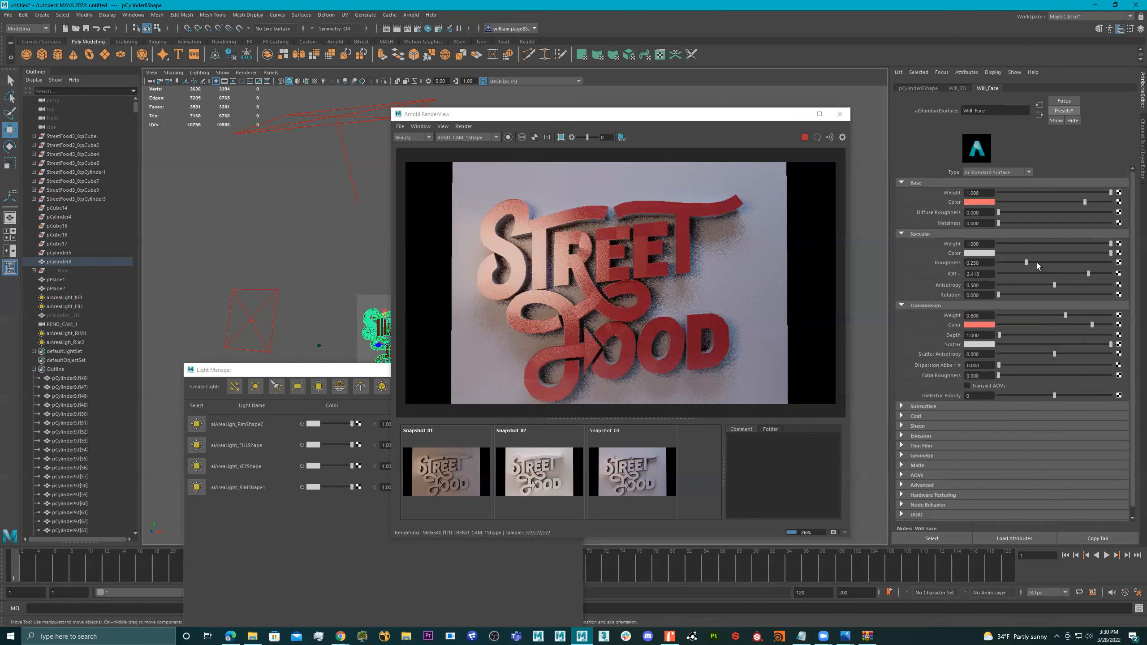
- Set the front-face material's specular roughness to 0.313 and close the Arnold RenderView
{"action": "left_click_drag", "start_coordinate": [1054, 263], "coordinate": [1034, 262]}
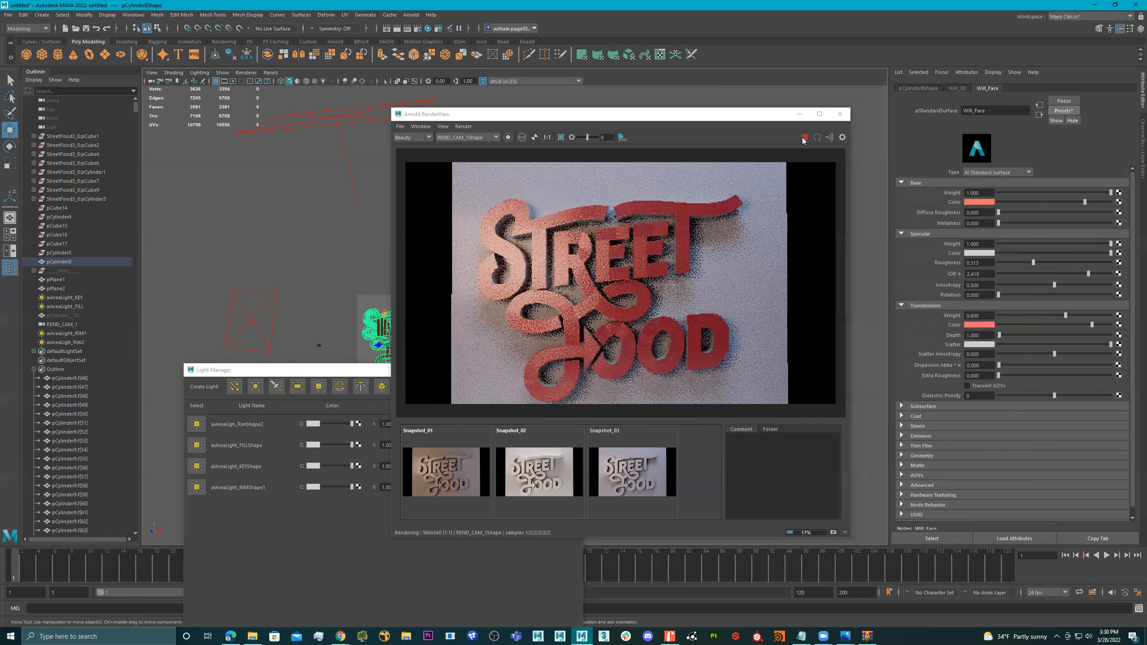
{"action": "left_click", "coordinate": [840, 113]}
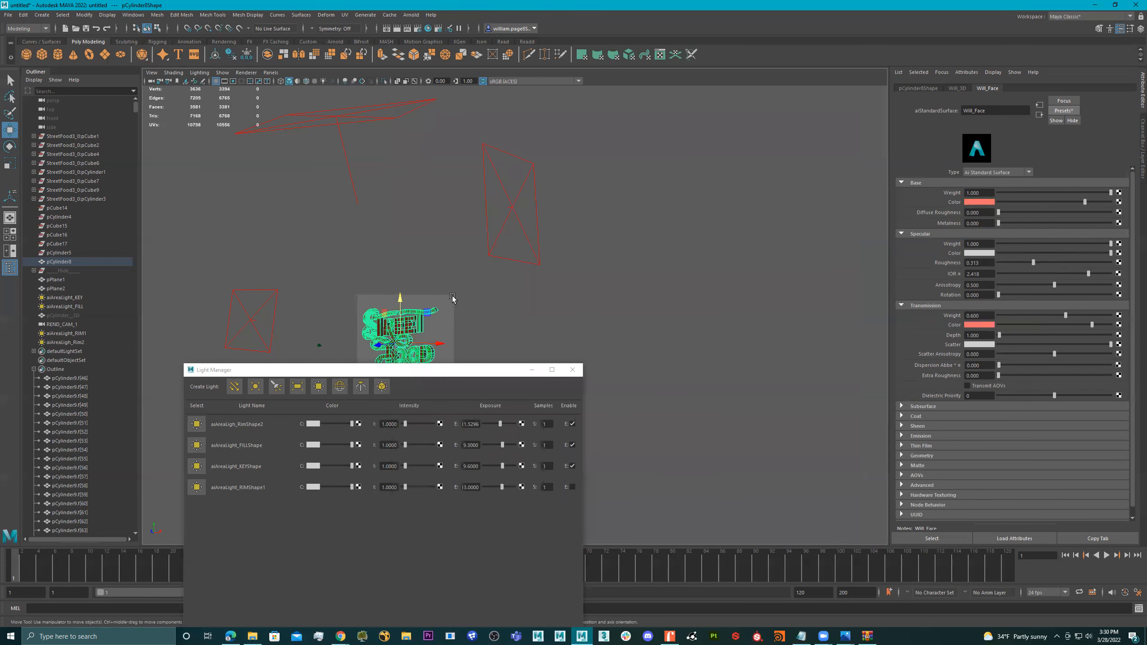
- Select the key area light, close the Light Manager and reopen the Arnold RenderView
{"action": "left_click_drag", "start_coordinate": [530, 300], "coordinate": [505, 262], "text": "alt"}
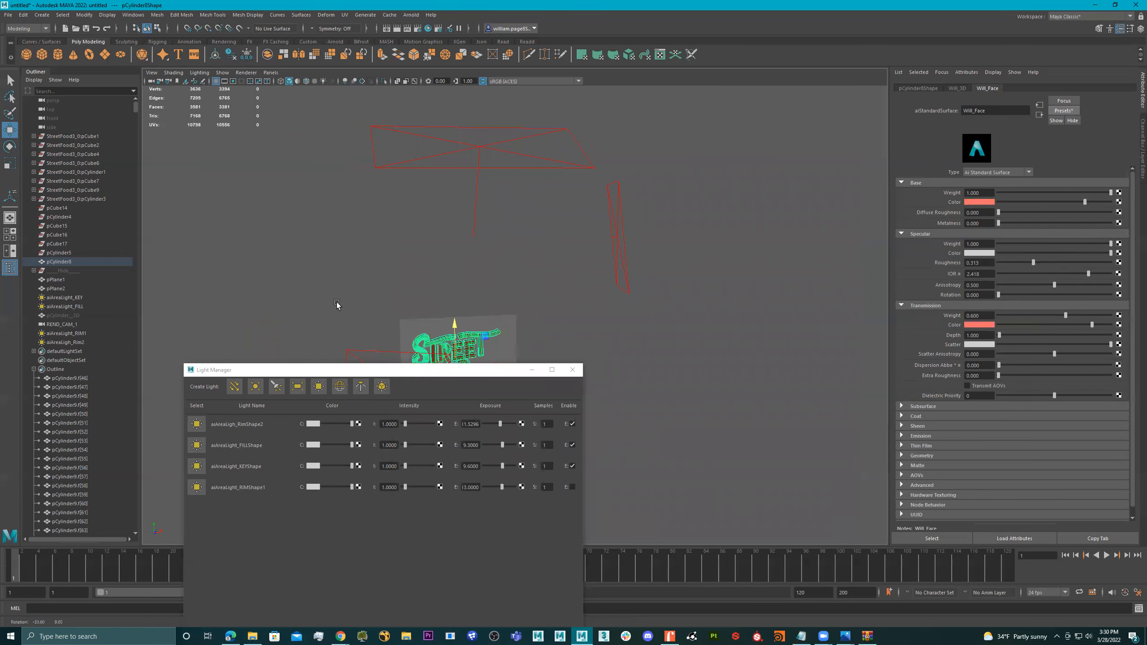
{"action": "middle_click_drag", "start_coordinate": [337, 303], "coordinate": [313, 213], "text": "alt"}
{"action": "left_click", "coordinate": [379, 277]}
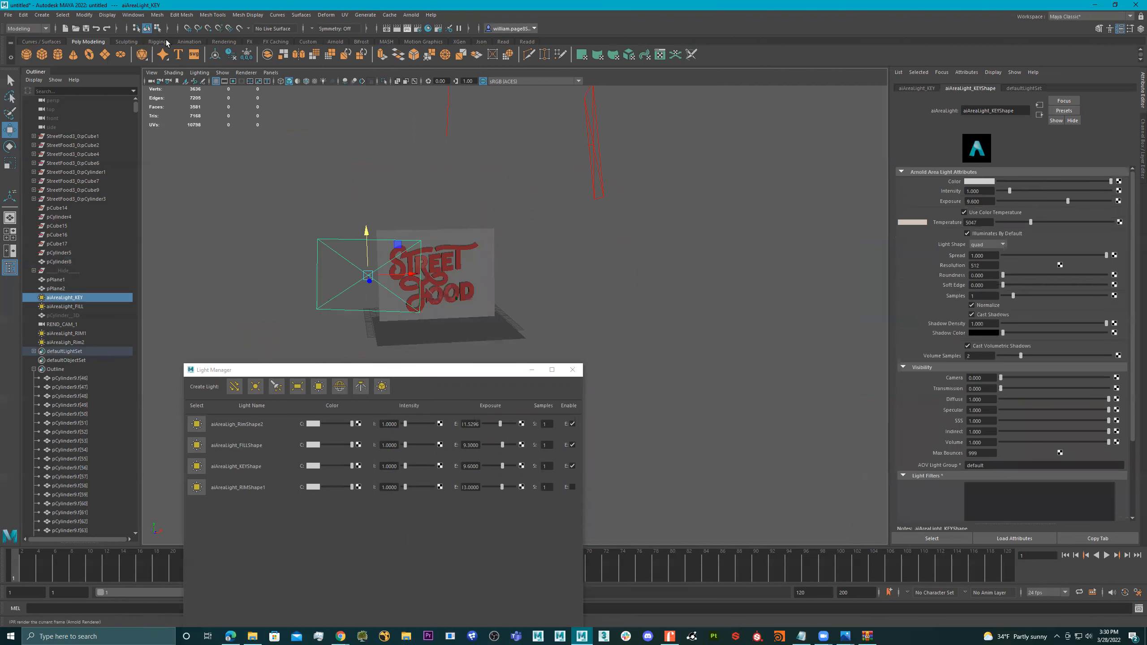
{"action": "left_click", "coordinate": [502, 42]}
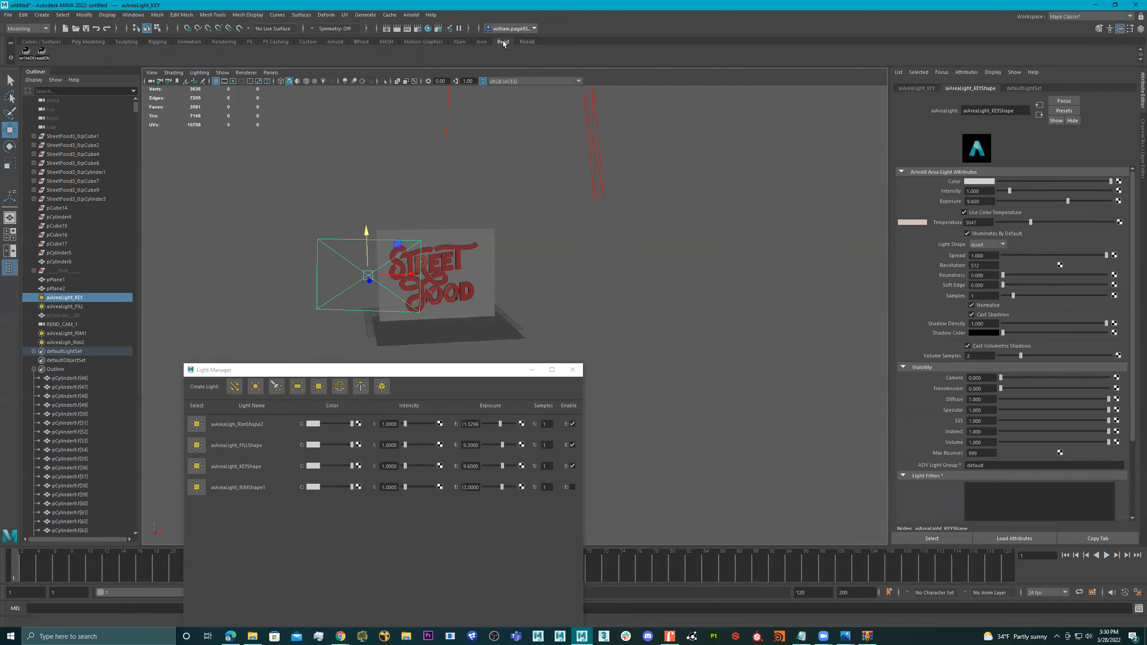
{"action": "left_click", "coordinate": [335, 41]}
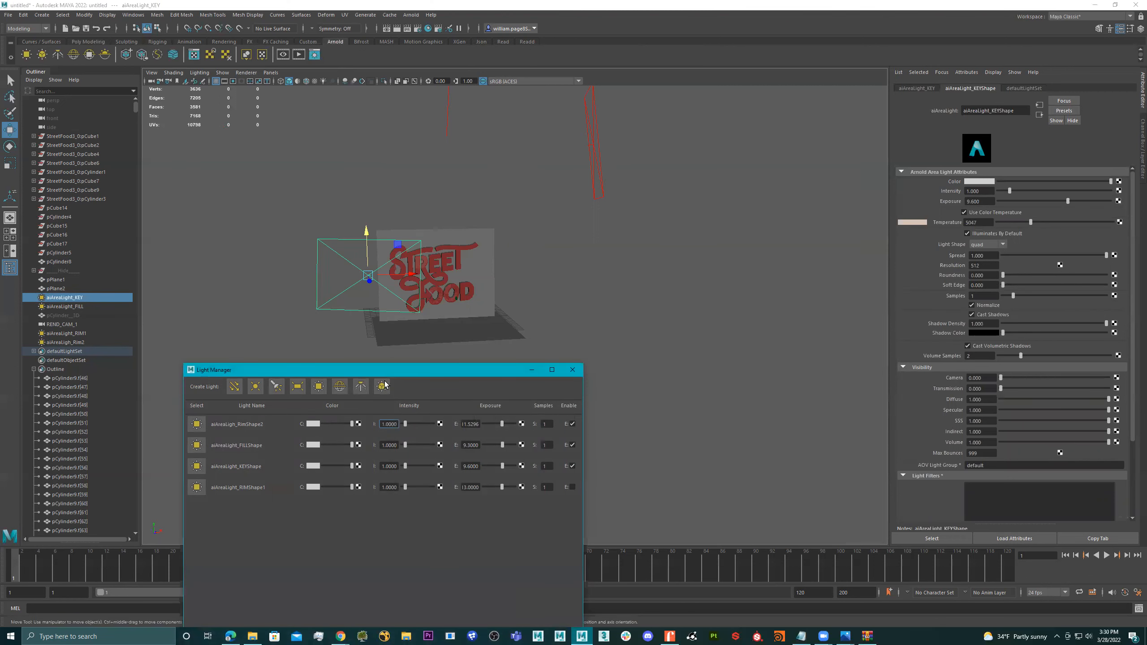
{"action": "left_click_drag", "start_coordinate": [412, 368], "coordinate": [566, 328]}
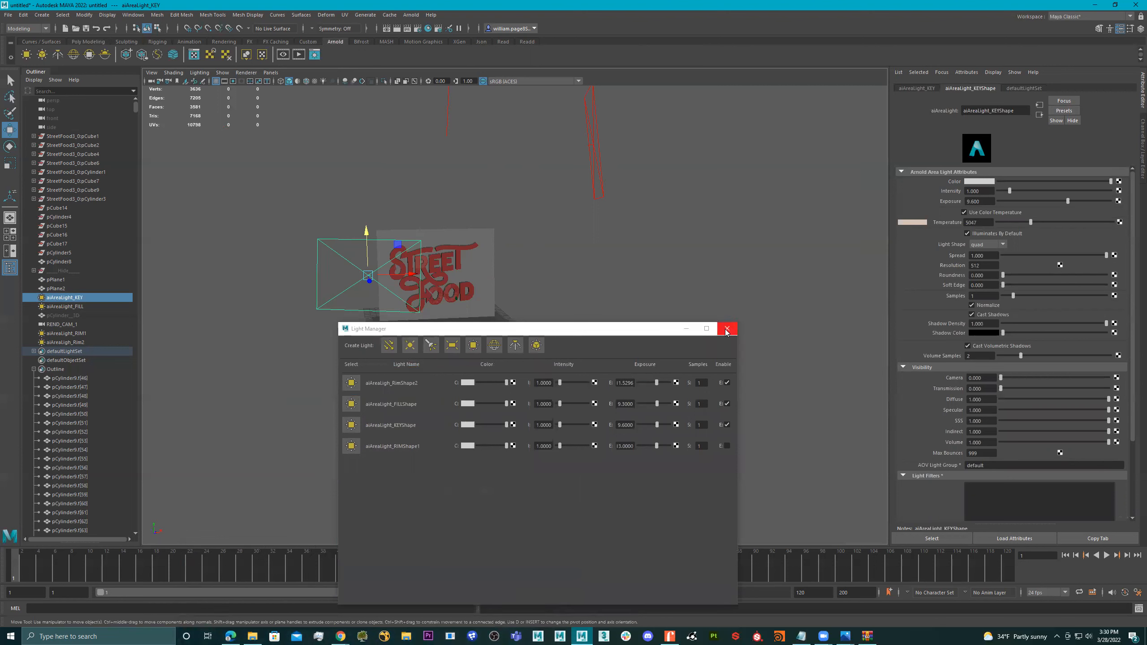
{"action": "left_click", "coordinate": [727, 328]}
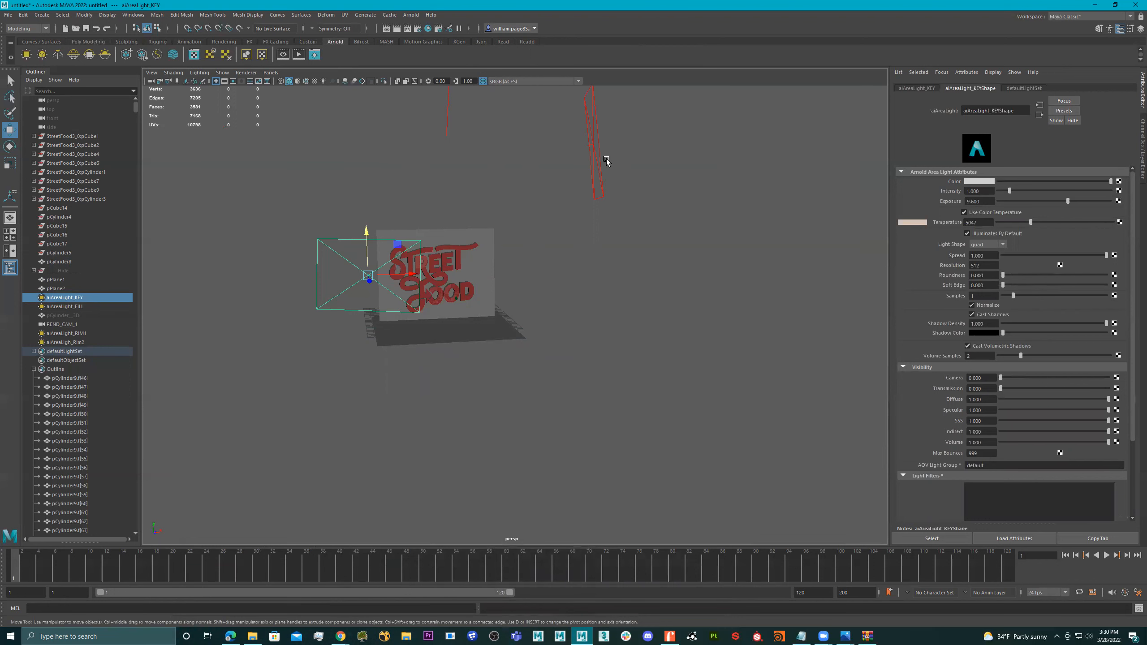
{"action": "left_click", "coordinate": [299, 55]}
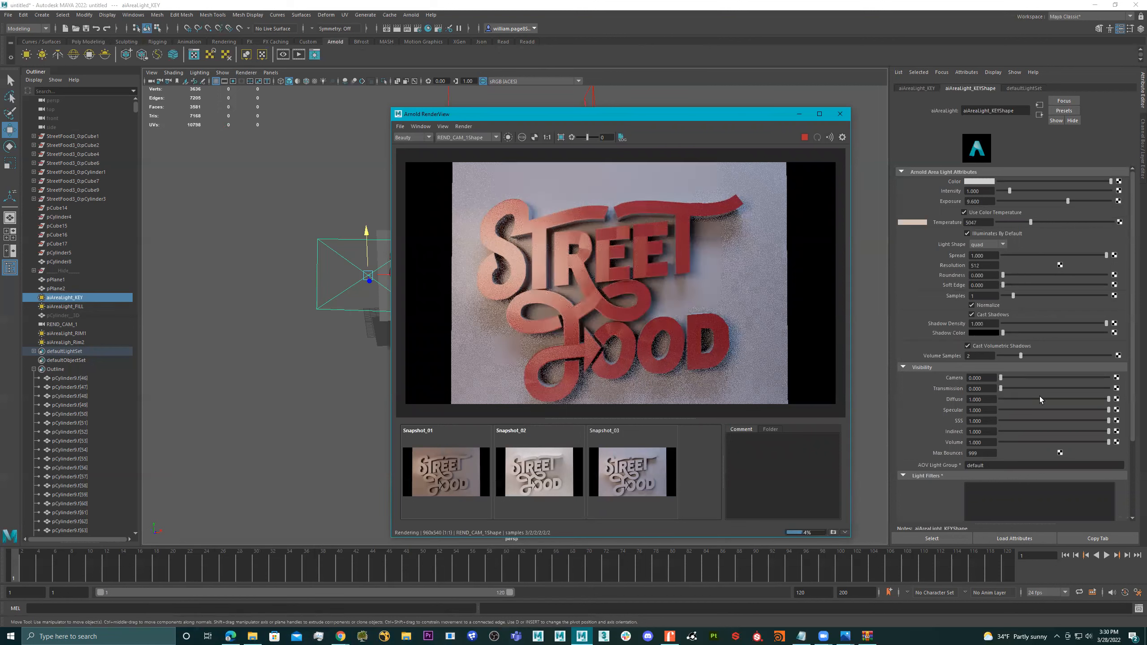
- Try the key light's diffuse and specular visibility at 0, restoring each to 1
{"action": "left_click_drag", "start_coordinate": [1053, 396], "coordinate": [980, 400]}
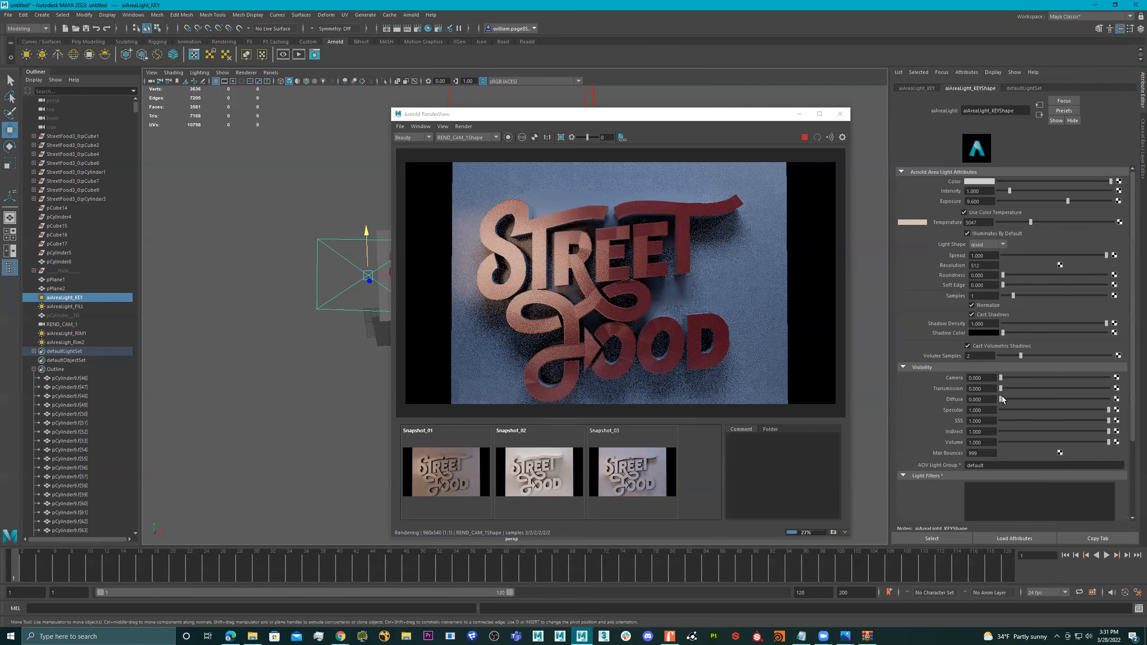
{"action": "left_click_drag", "start_coordinate": [1000, 399], "coordinate": [1109, 398]}
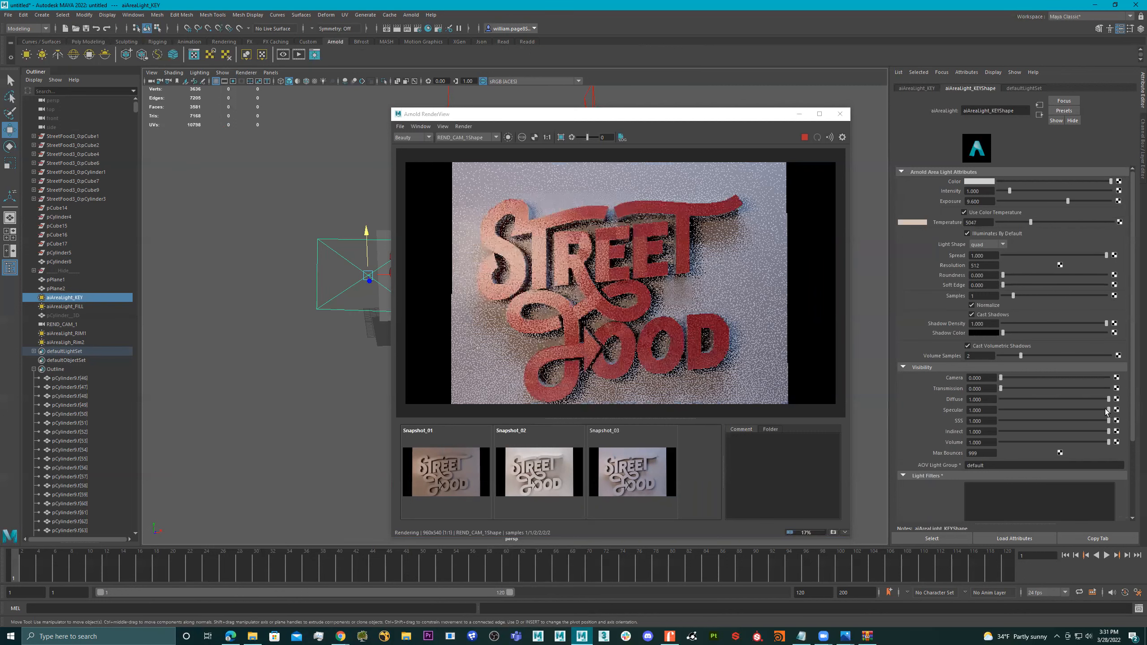
{"action": "left_click", "coordinate": [1050, 410]}
{"action": "left_click", "coordinate": [1050, 410]}
{"action": "left_click", "coordinate": [1049, 410]}
{"action": "left_click", "coordinate": [1049, 410]}
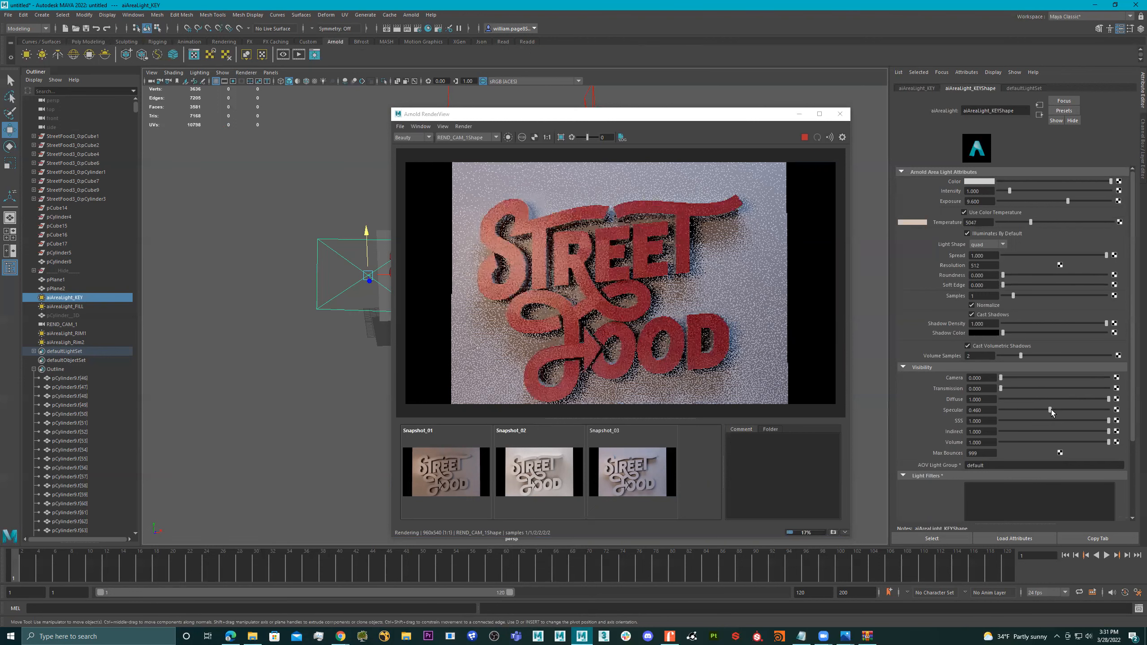
{"action": "left_click", "coordinate": [1051, 410]}
{"action": "left_click", "coordinate": [1062, 410]}
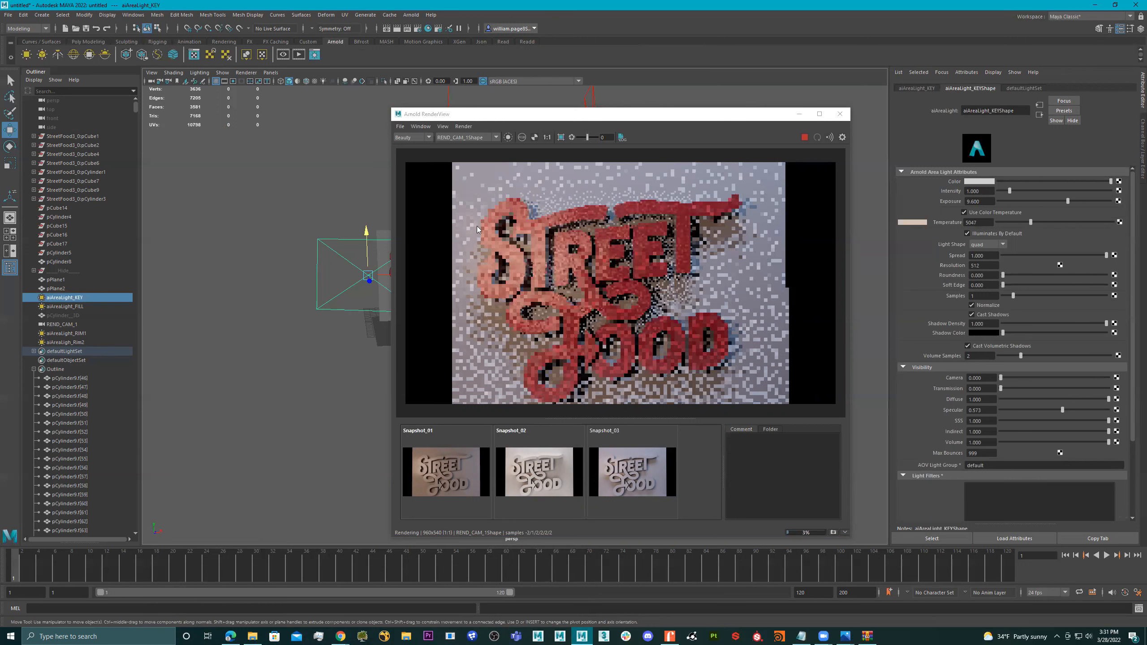
{"action": "left_click_drag", "start_coordinate": [1054, 413], "coordinate": [961, 409]}
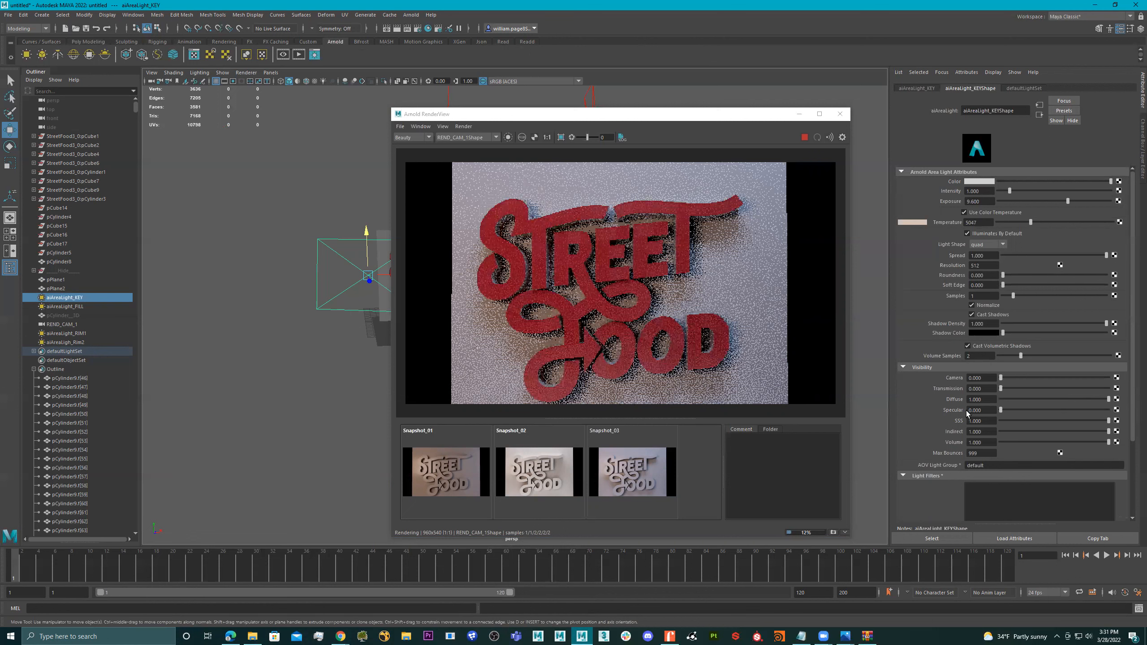
{"action": "left_click_drag", "start_coordinate": [1018, 417], "coordinate": [1127, 419]}
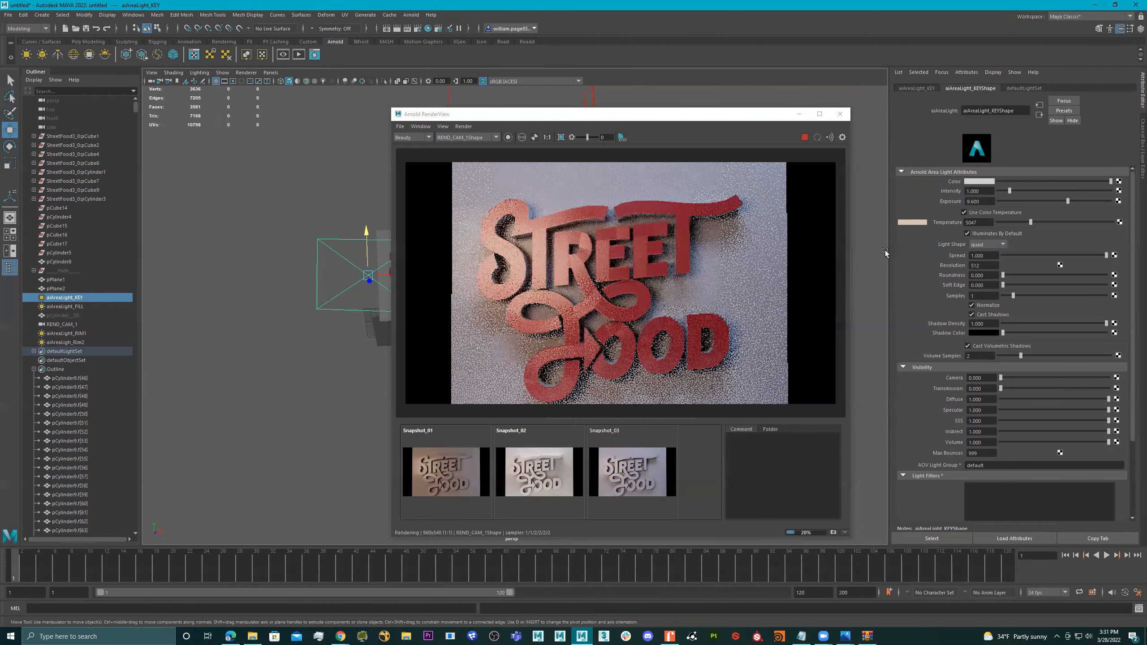
- Lower the key light's exposure to about 8.76
{"action": "left_click", "coordinate": [965, 201]}
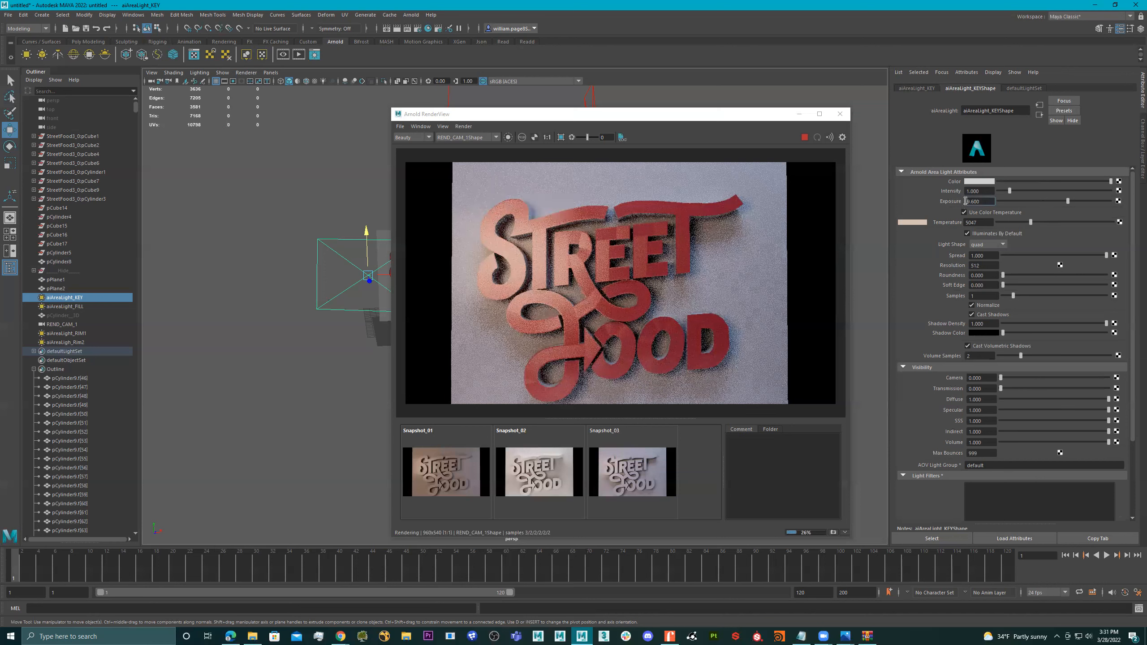
{"action": "key", "text": "Delete"}
{"action": "key", "text": "Delete"}
{"action": "type", "text": "8."}
{"action": "key", "text": "Return"}
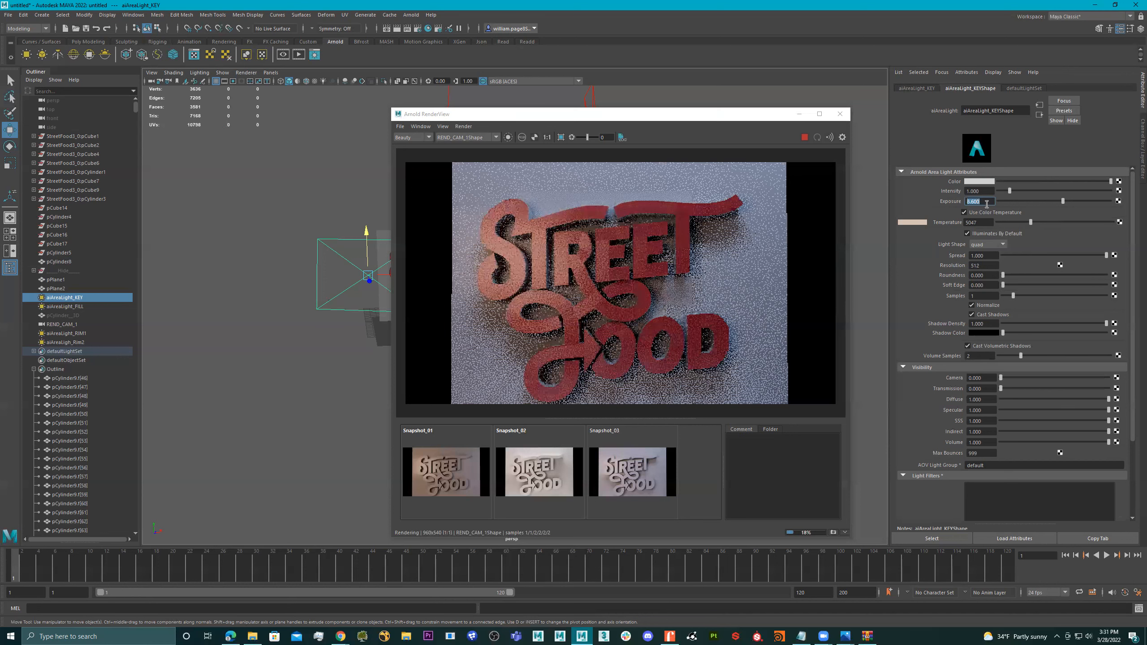
{"action": "left_click", "coordinate": [970, 202]}
{"action": "key", "text": "BackSpace"}
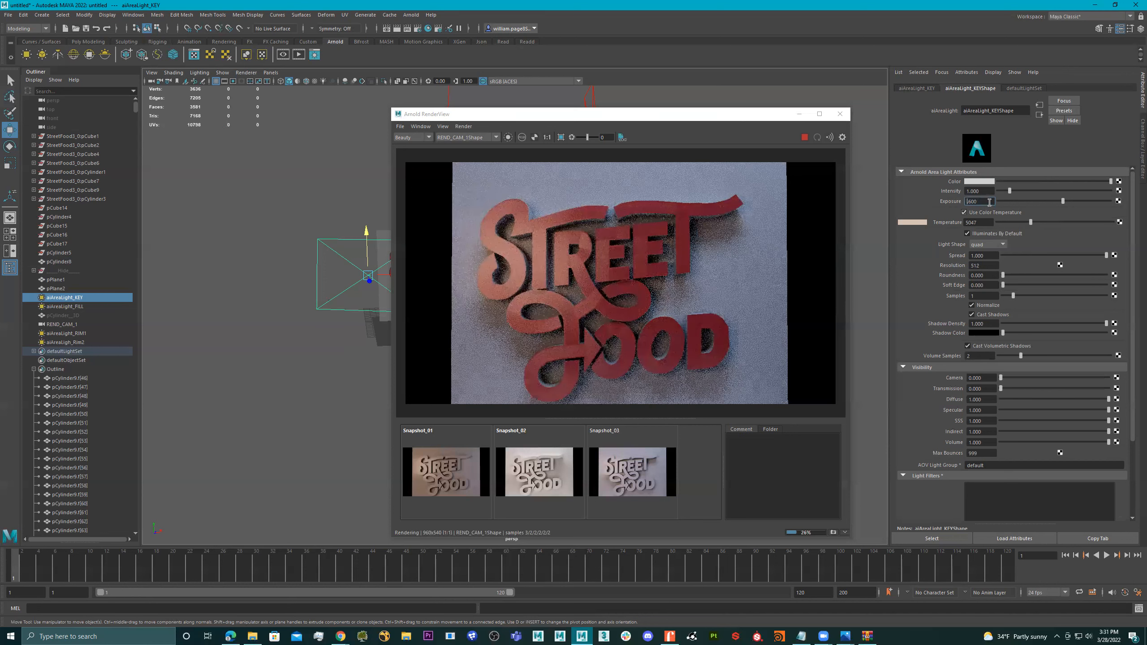
{"action": "type", "text": "7"}
{"action": "type", "text": "9"}
{"action": "key", "text": "Return"}
{"action": "left_click", "coordinate": [1056, 201]}
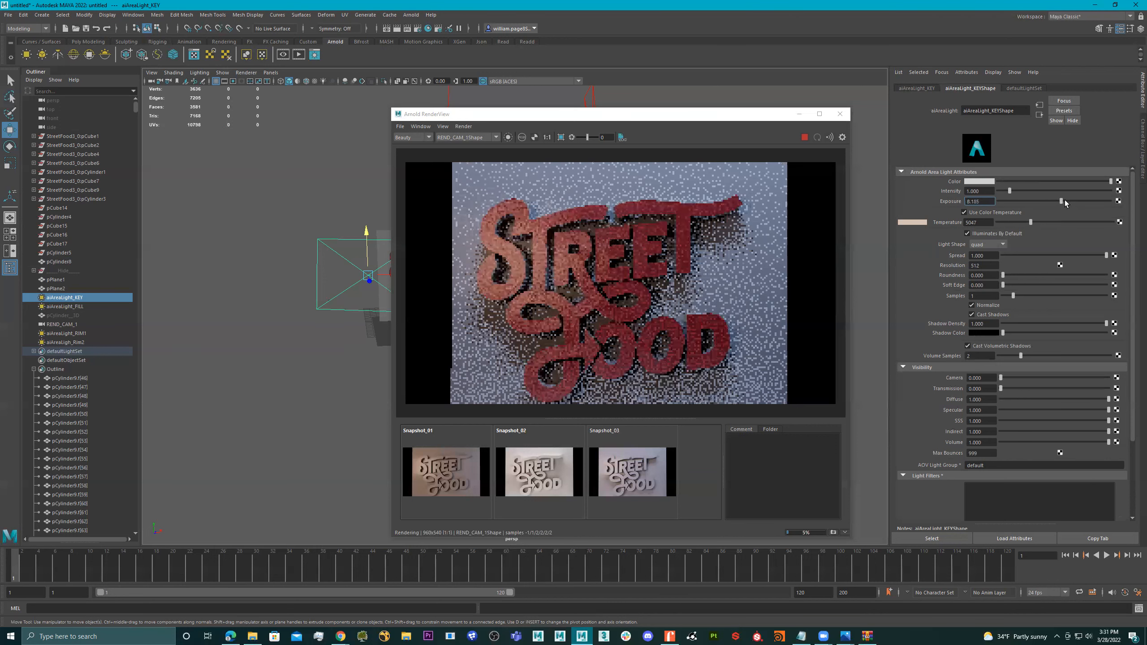
{"action": "left_click", "coordinate": [1064, 200]}
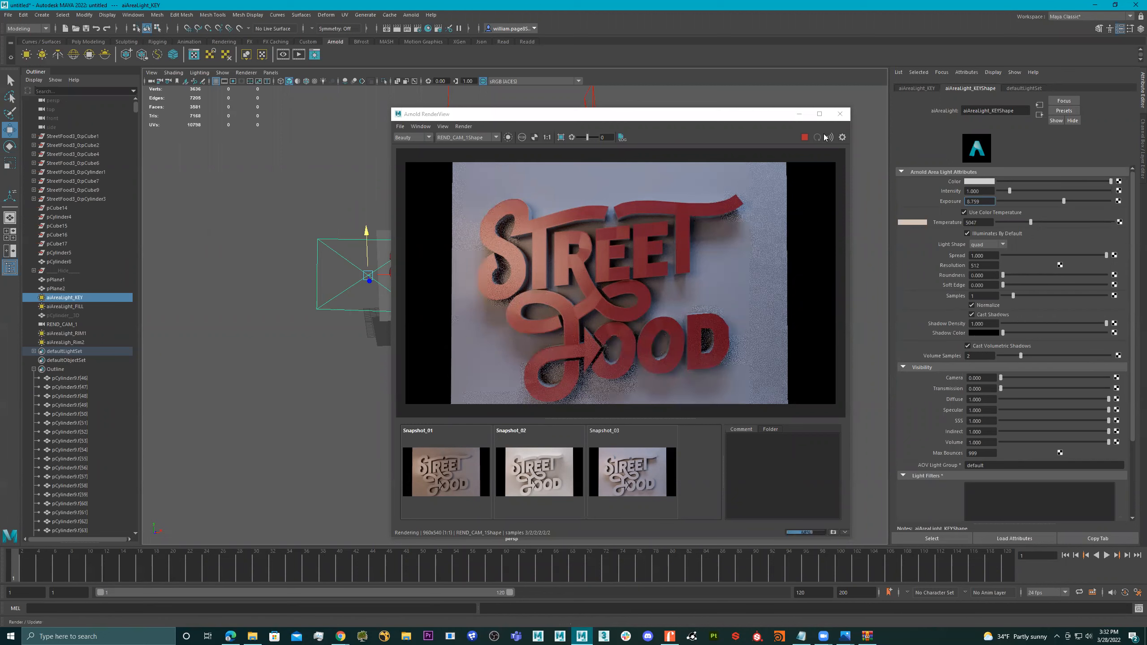
- Replace the lettering's 3D side material settings with the Rubber preset
{"action": "left_click", "coordinate": [526, 216]}
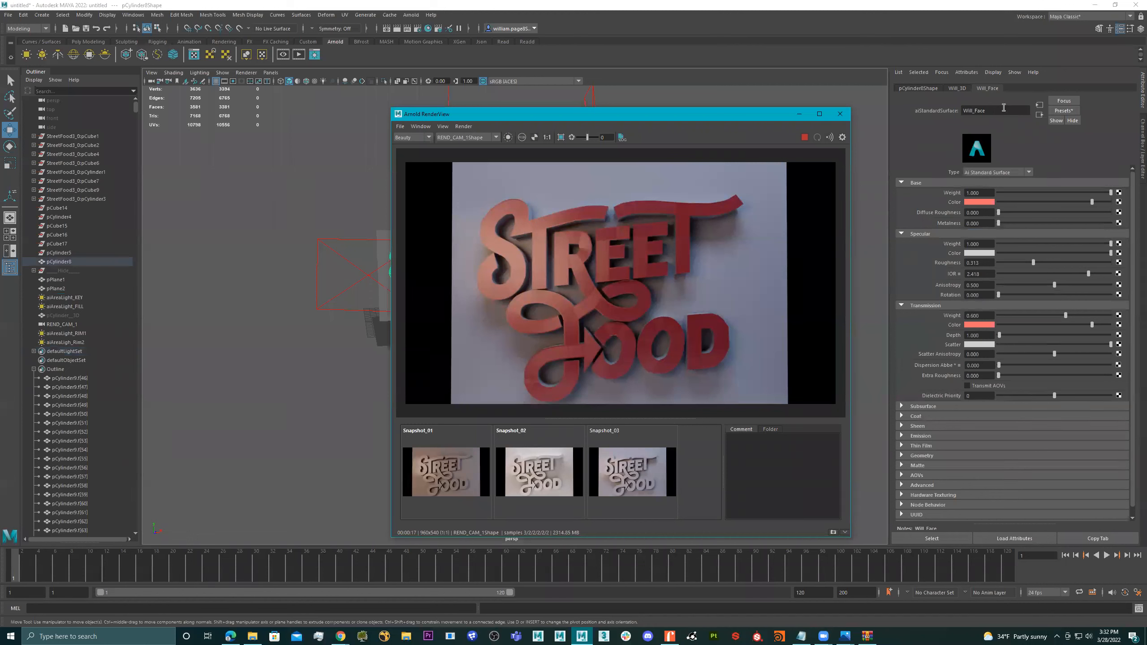
{"action": "left_click", "coordinate": [957, 88]}
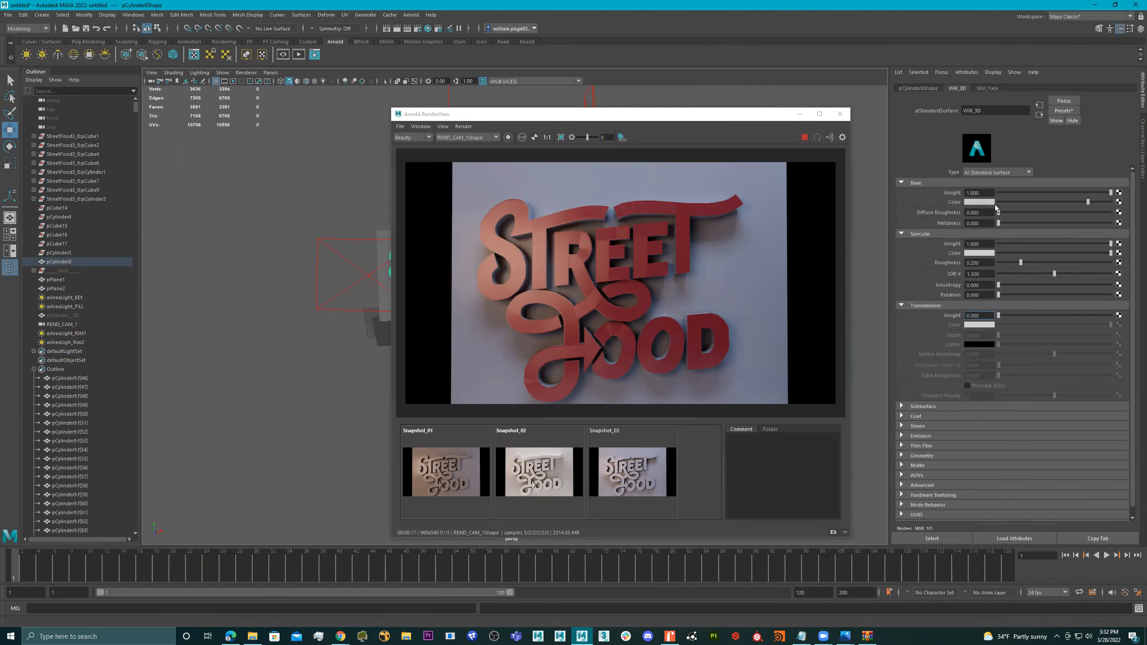
{"action": "left_click", "coordinate": [980, 202]}
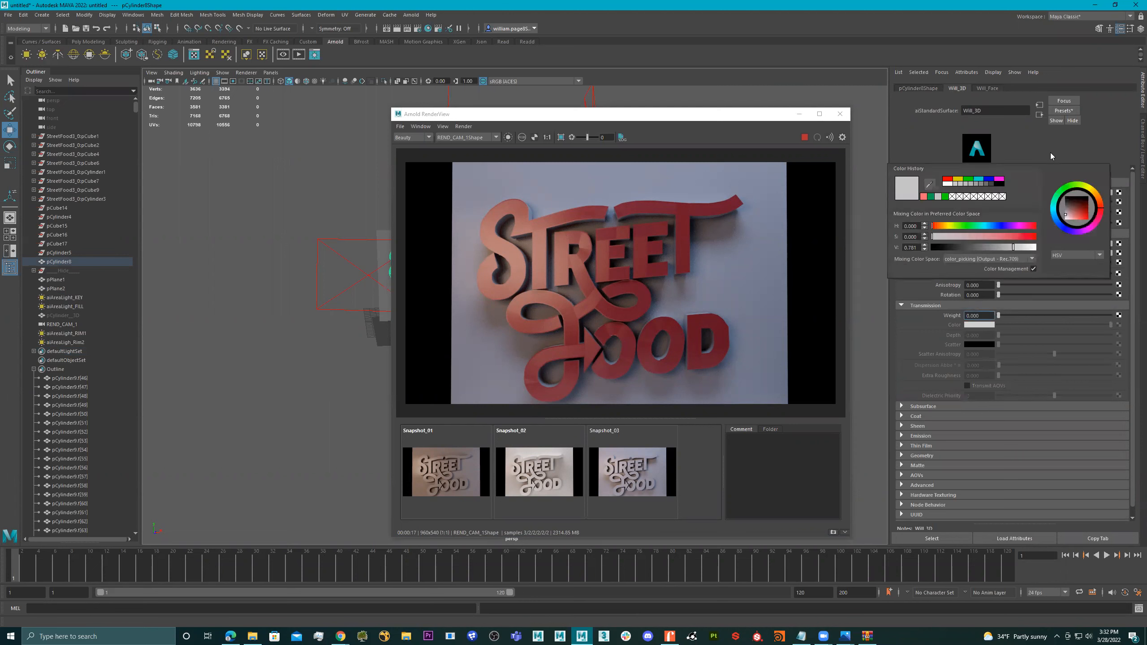
{"action": "left_click", "coordinate": [1064, 110]}
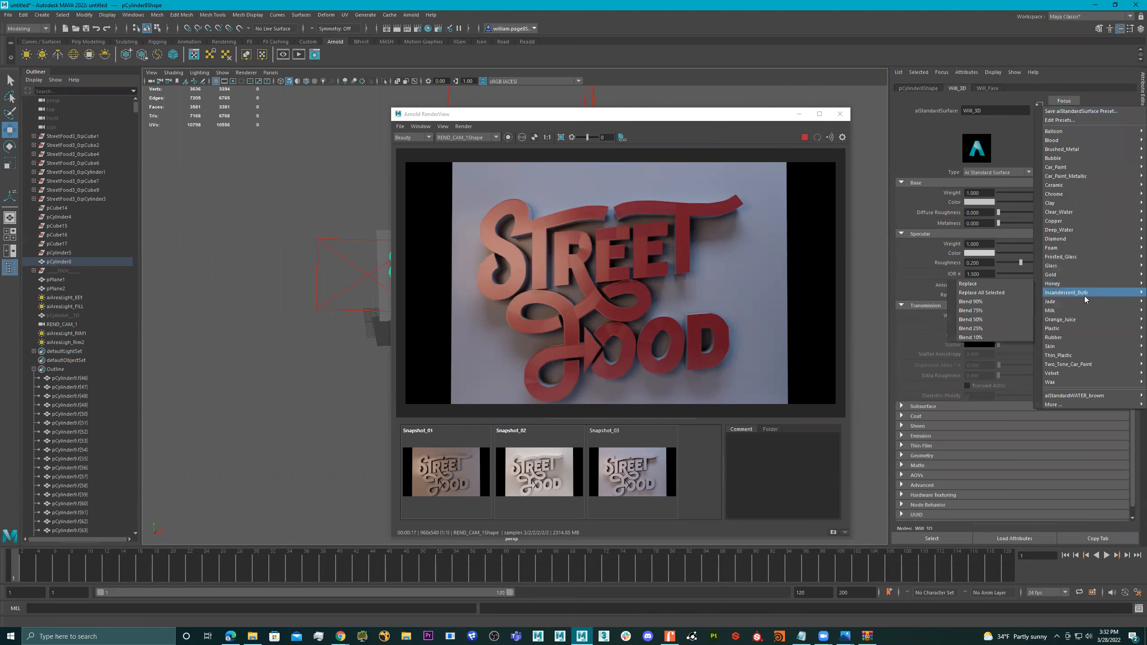
{"action": "mouse_move", "coordinate": [1069, 336]}
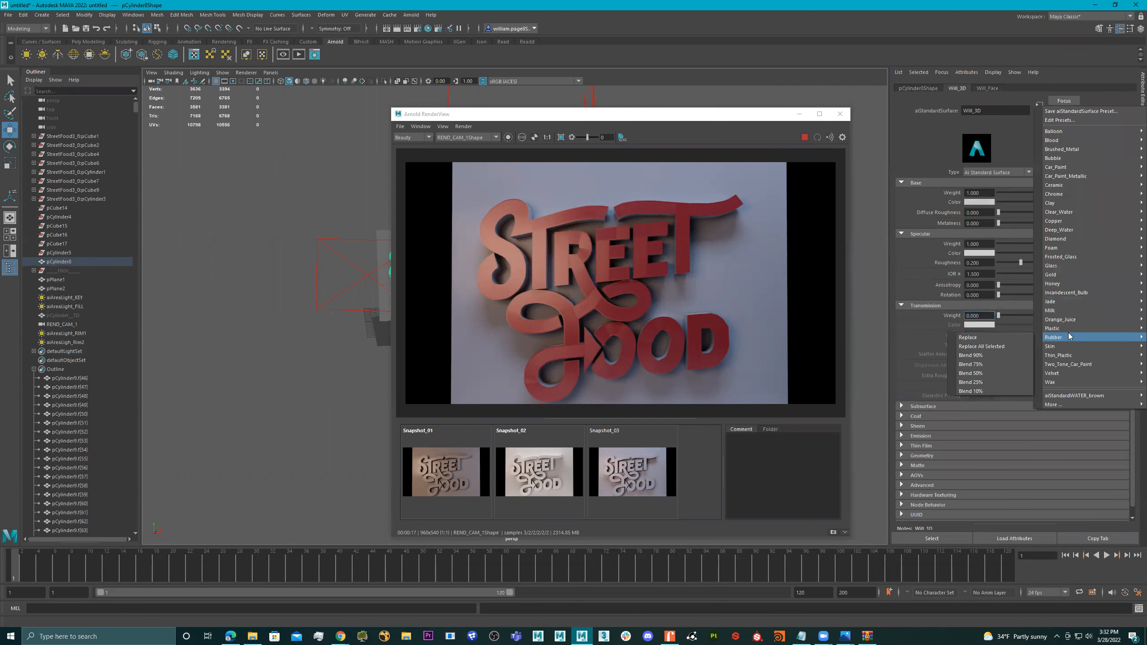
{"action": "left_click", "coordinate": [967, 336]}
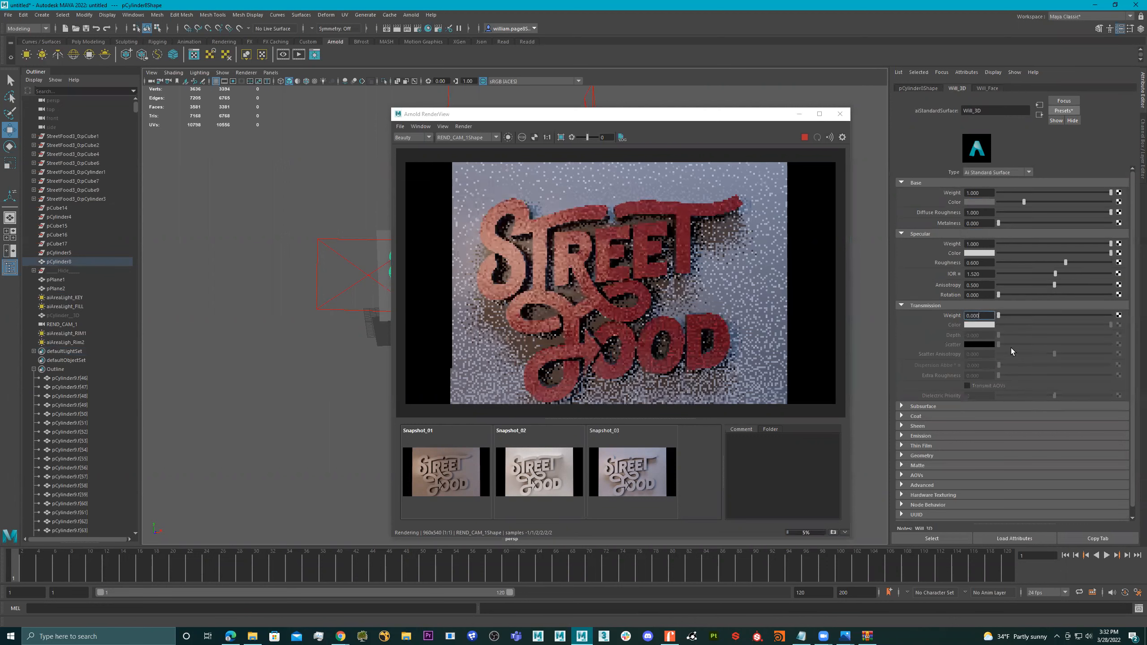
- Try fully saturated cyan, blue and darker green base colors on the lettering's side material
{"action": "left_click", "coordinate": [979, 202]}
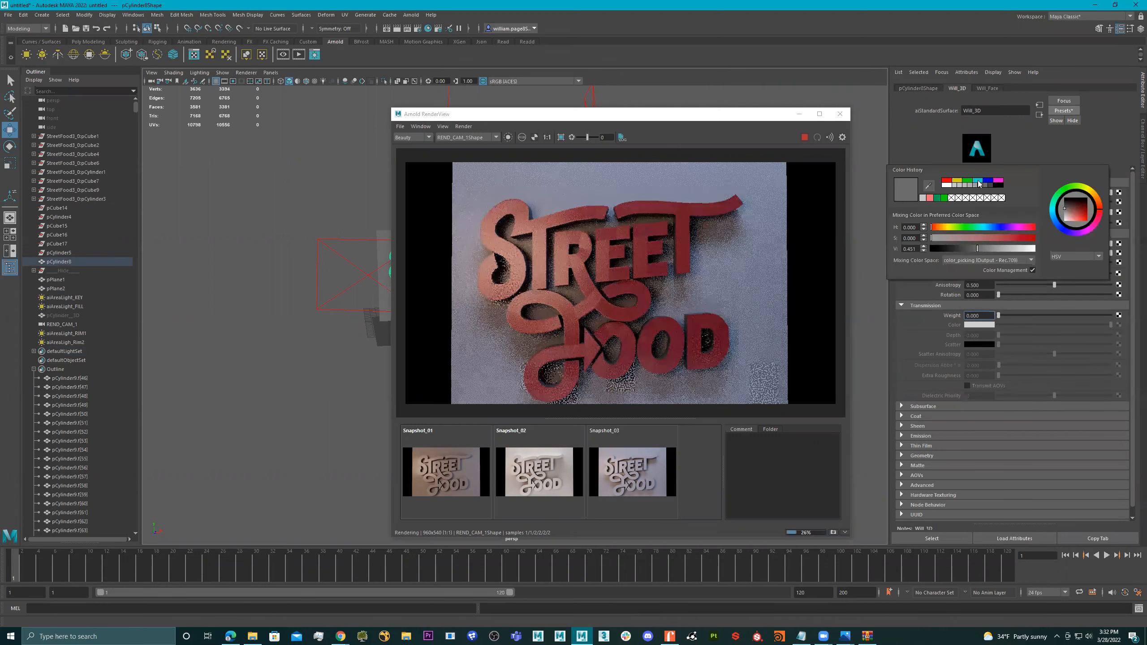
{"action": "left_click", "coordinate": [980, 181]}
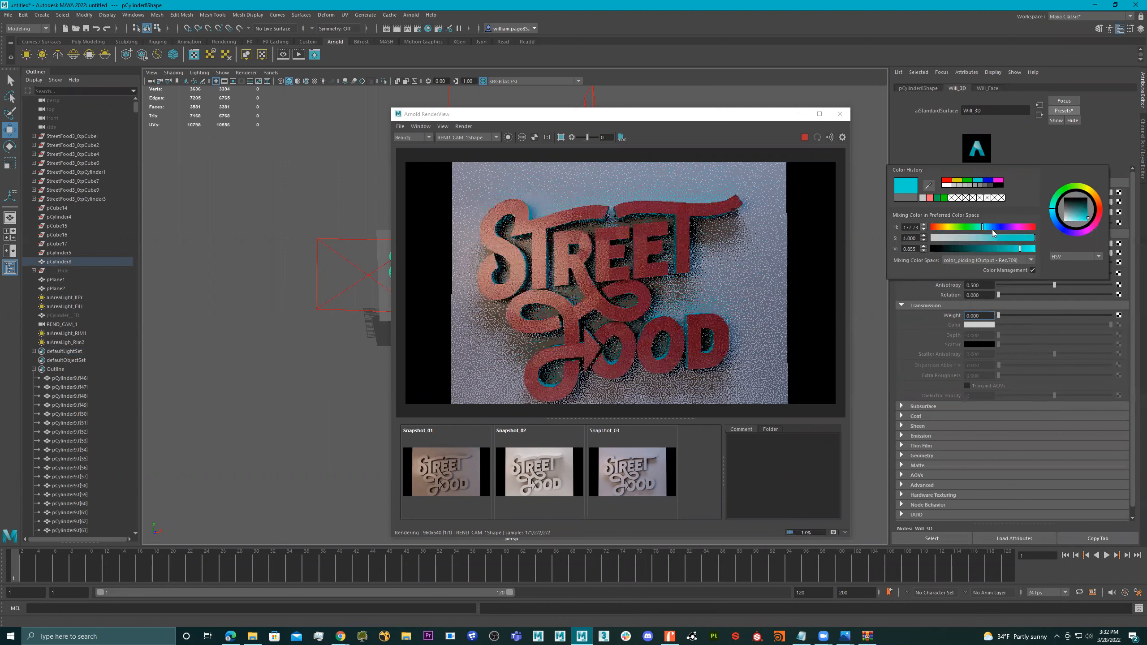
{"action": "left_click", "coordinate": [989, 226]}
{"action": "left_click_drag", "start_coordinate": [989, 225], "coordinate": [991, 226]}
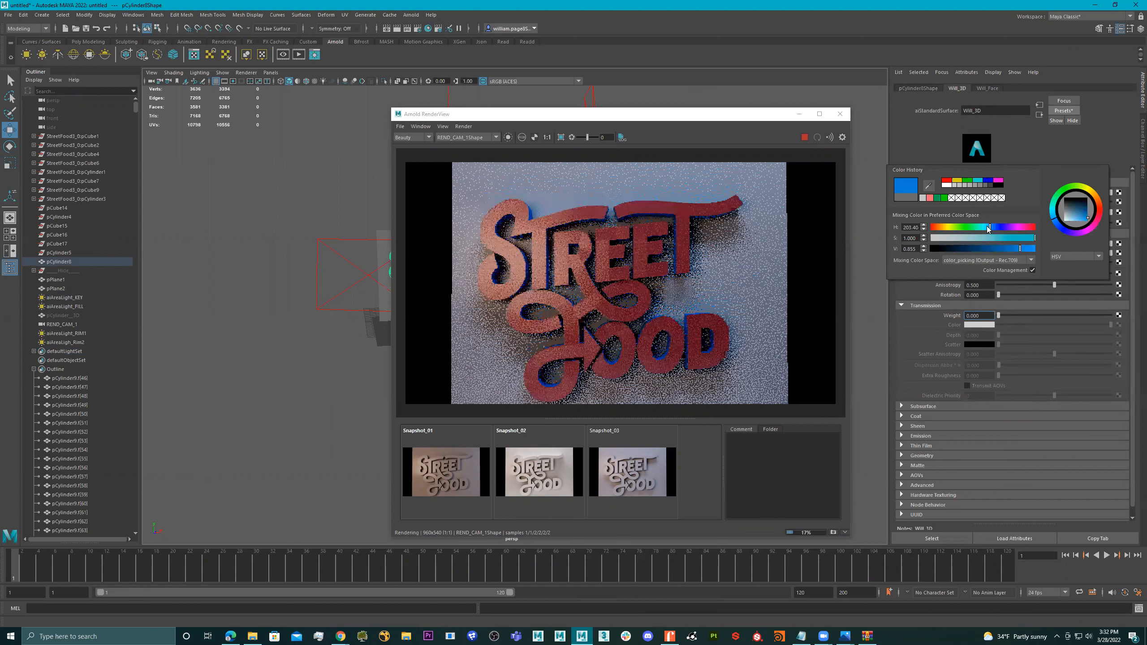
{"action": "mouse_move", "coordinate": [984, 226]}
{"action": "left_mouse_down"}
{"action": "mouse_move", "coordinate": [968, 226]}
{"action": "mouse_move", "coordinate": [990, 229]}
{"action": "mouse_move", "coordinate": [978, 229]}
{"action": "left_mouse_up"}
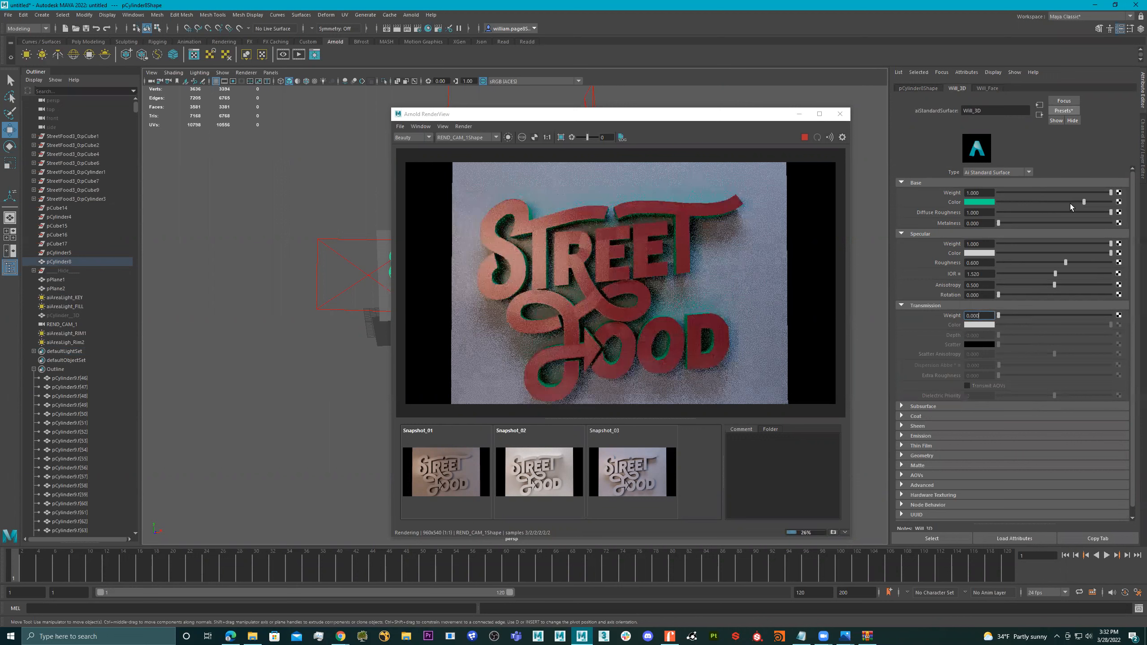
{"action": "left_click_drag", "start_coordinate": [1065, 202], "coordinate": [1092, 204]}
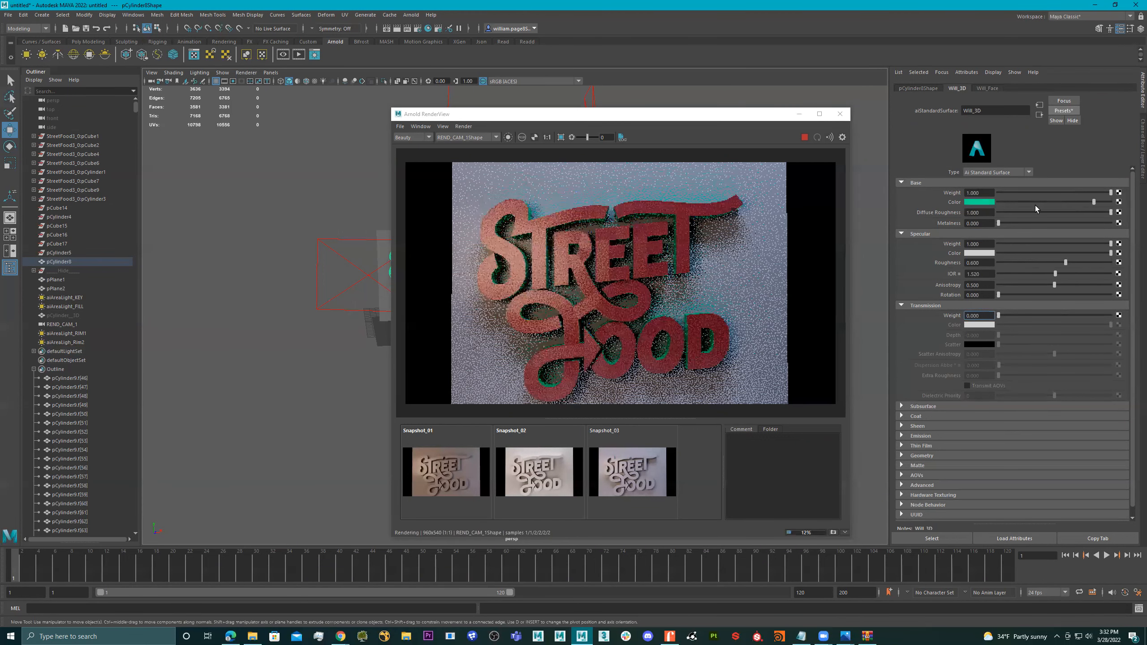
{"action": "left_click", "coordinate": [1046, 201]}
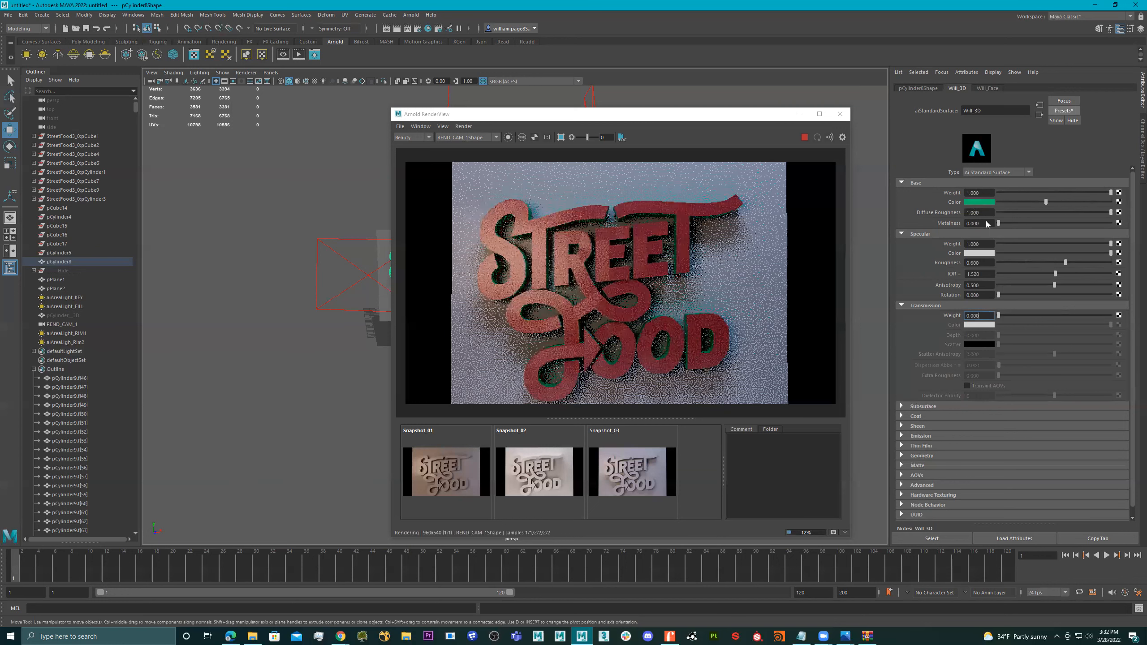
- Set the side material's base color to a bright sky blue with hue about 190 and slightly reduced saturation
{"action": "left_click", "coordinate": [979, 202]}
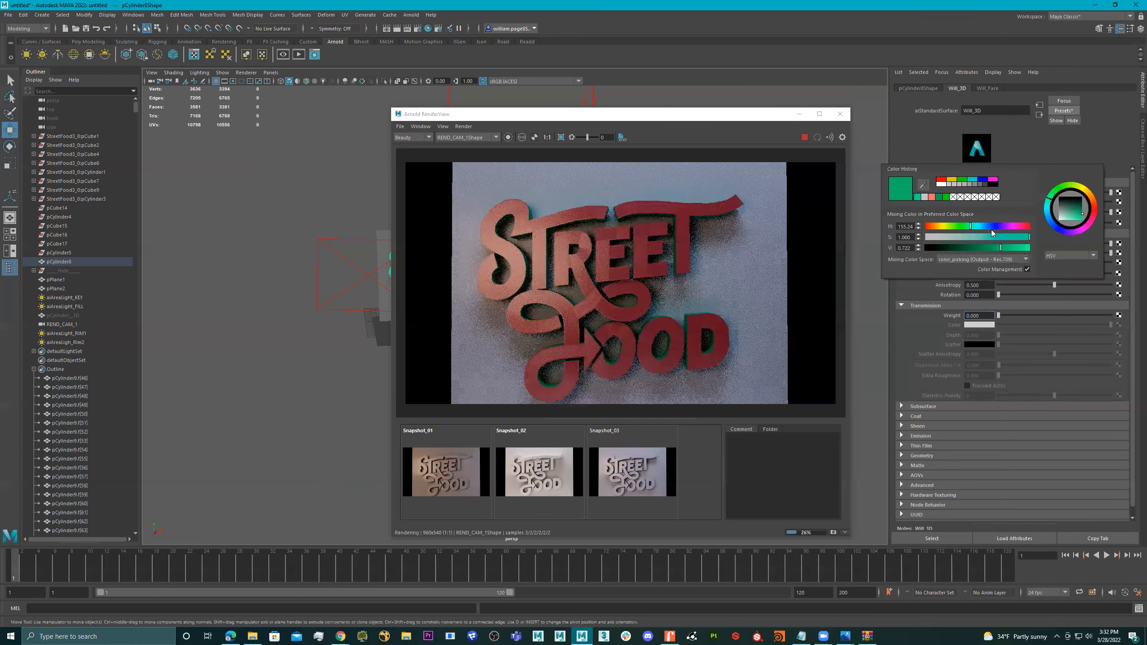
{"action": "left_click", "coordinate": [988, 224]}
{"action": "left_click_drag", "start_coordinate": [985, 225], "coordinate": [977, 224]}
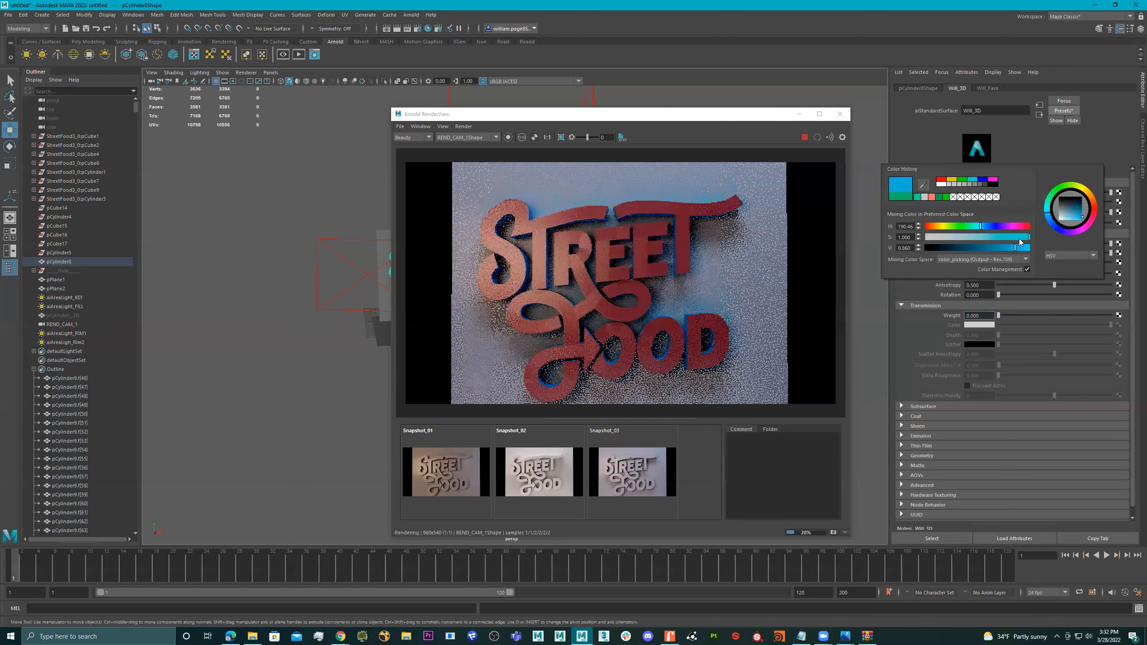
{"action": "left_click", "coordinate": [1007, 237]}
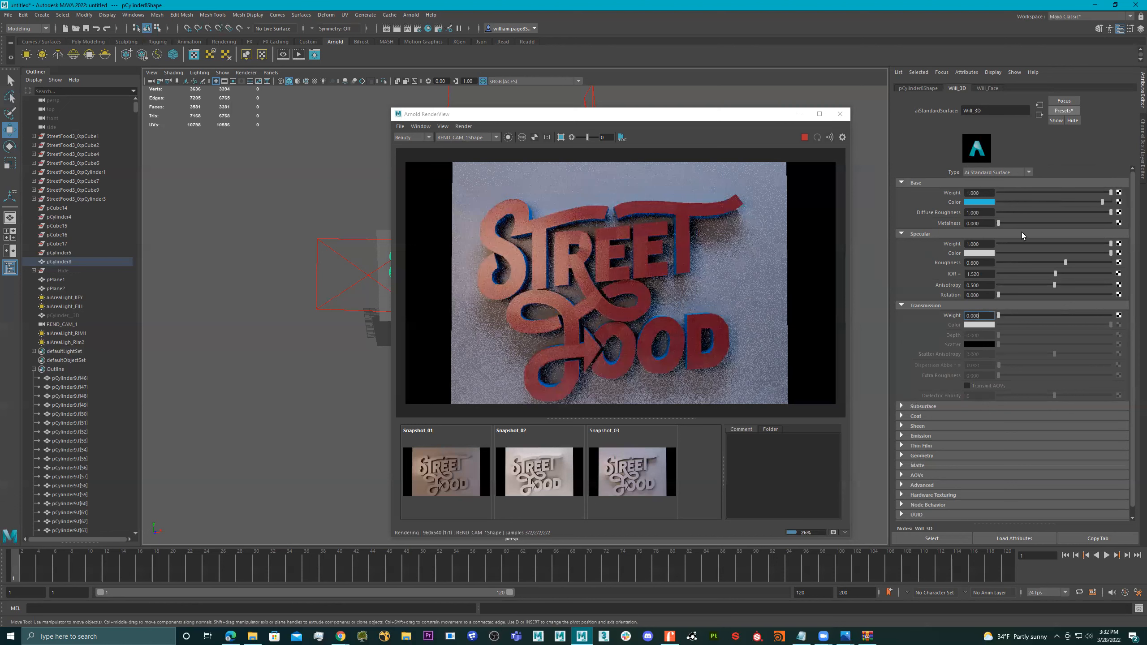
- Lower the specular roughness of the lettering's 3D side material to about 0.036
{"action": "left_click", "coordinate": [1010, 263]}
{"action": "left_click", "coordinate": [1003, 263]}
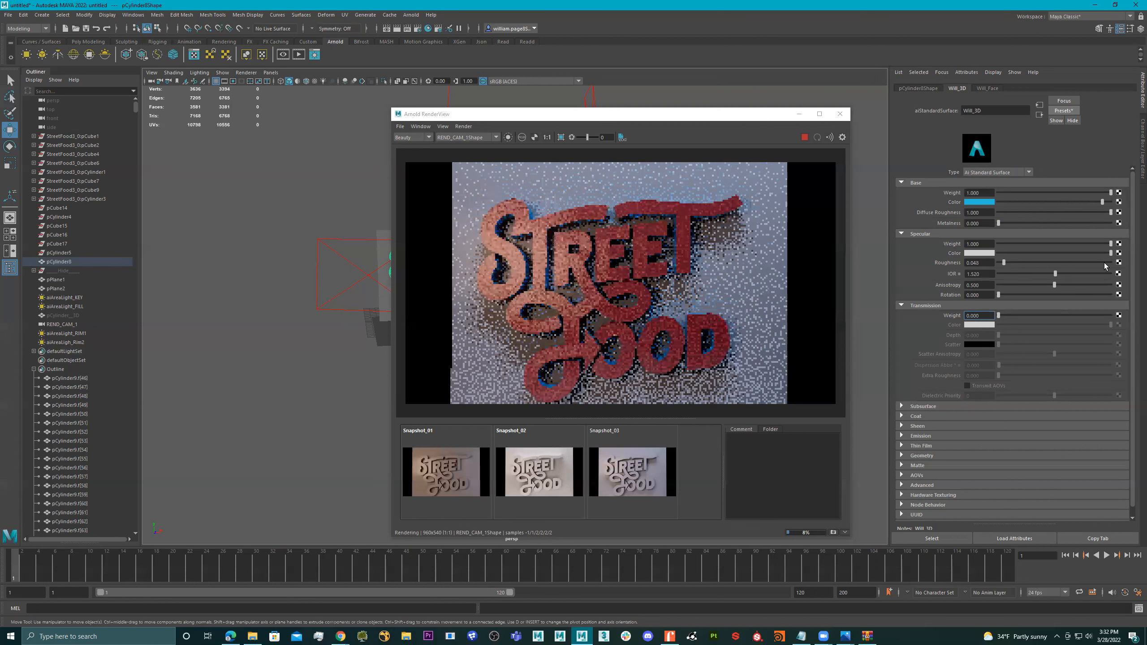
{"action": "left_click", "coordinate": [1104, 263]}
{"action": "left_click", "coordinate": [995, 262]}
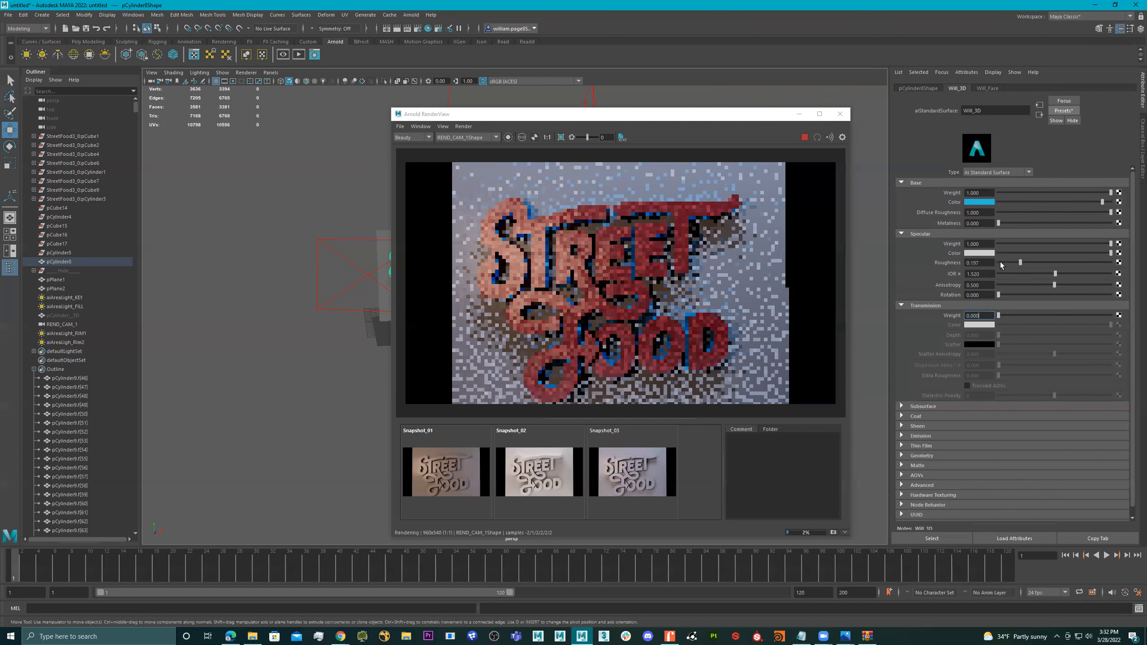
{"action": "left_click", "coordinate": [1002, 262]}
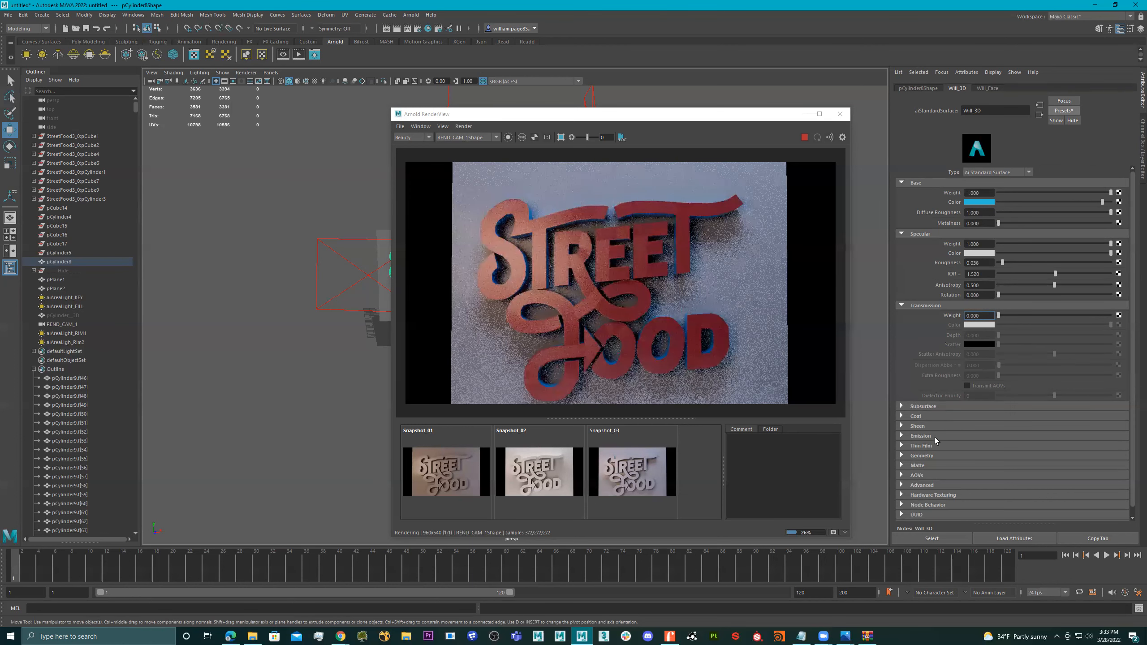
- Give the lettering's 3D side material a cyan emission color with an emission weight of about 0.112
{"action": "left_click", "coordinate": [1014, 436]}
{"action": "left_click_drag", "start_coordinate": [1026, 444], "coordinate": [1046, 445]}
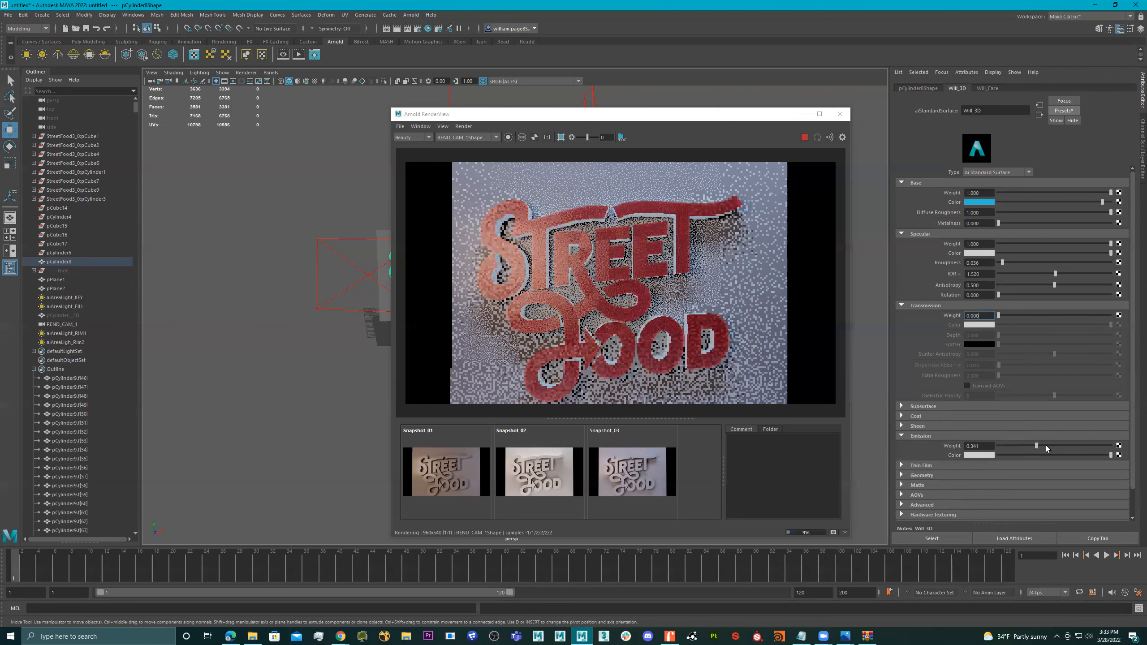
{"action": "left_click", "coordinate": [983, 454]}
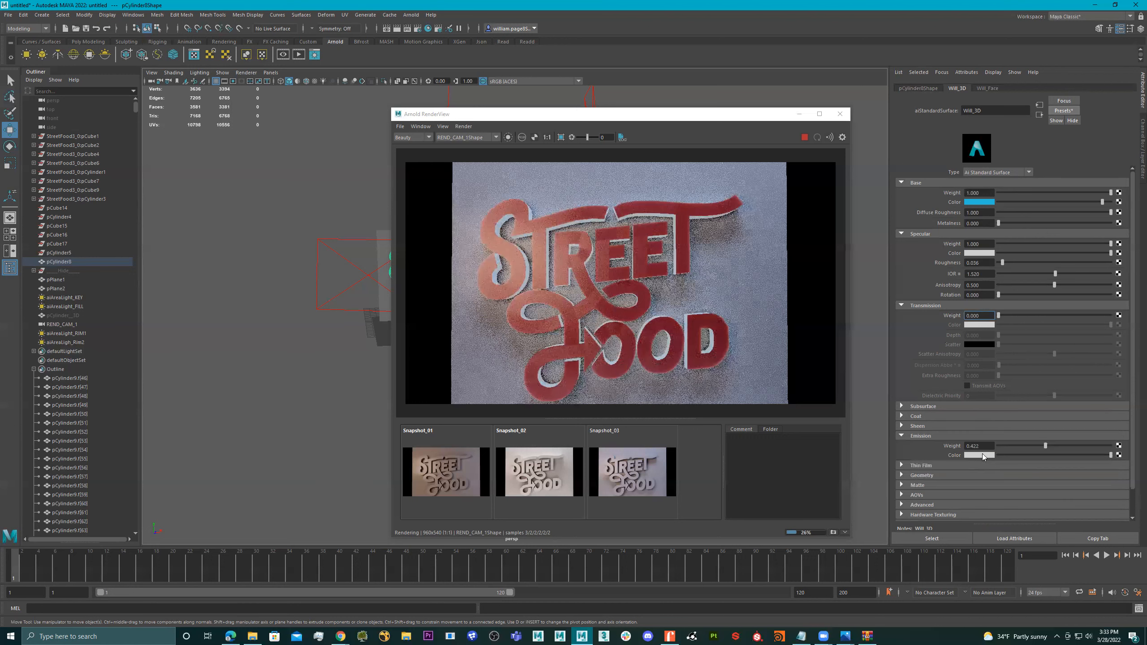
{"action": "left_click", "coordinate": [982, 454]}
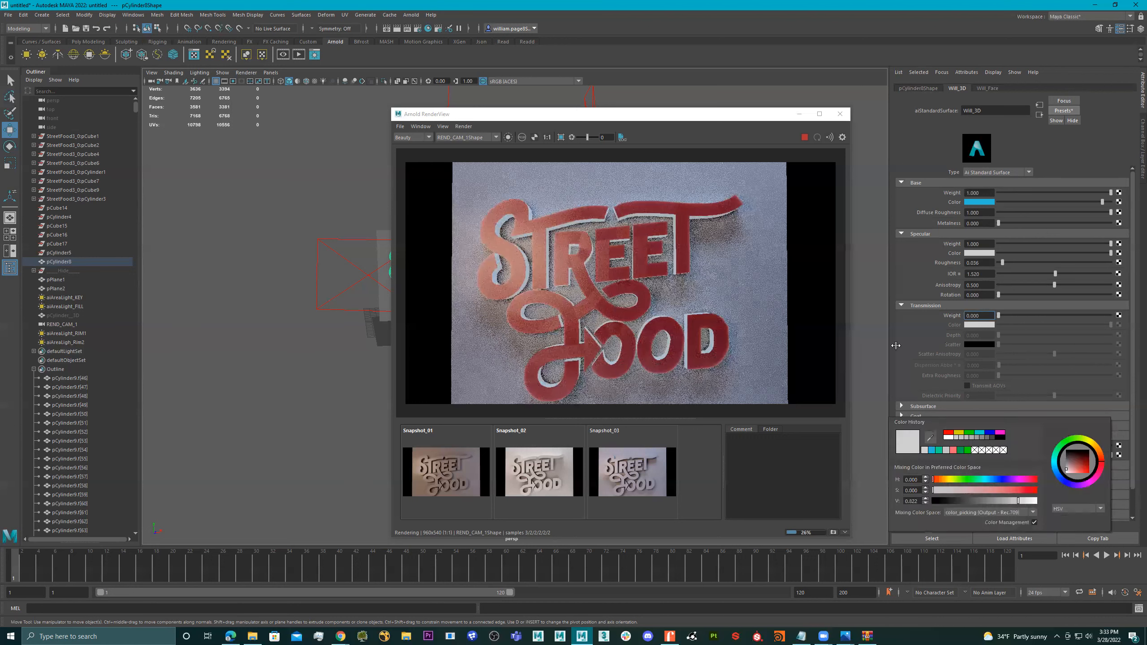
{"action": "left_click", "coordinate": [978, 432]}
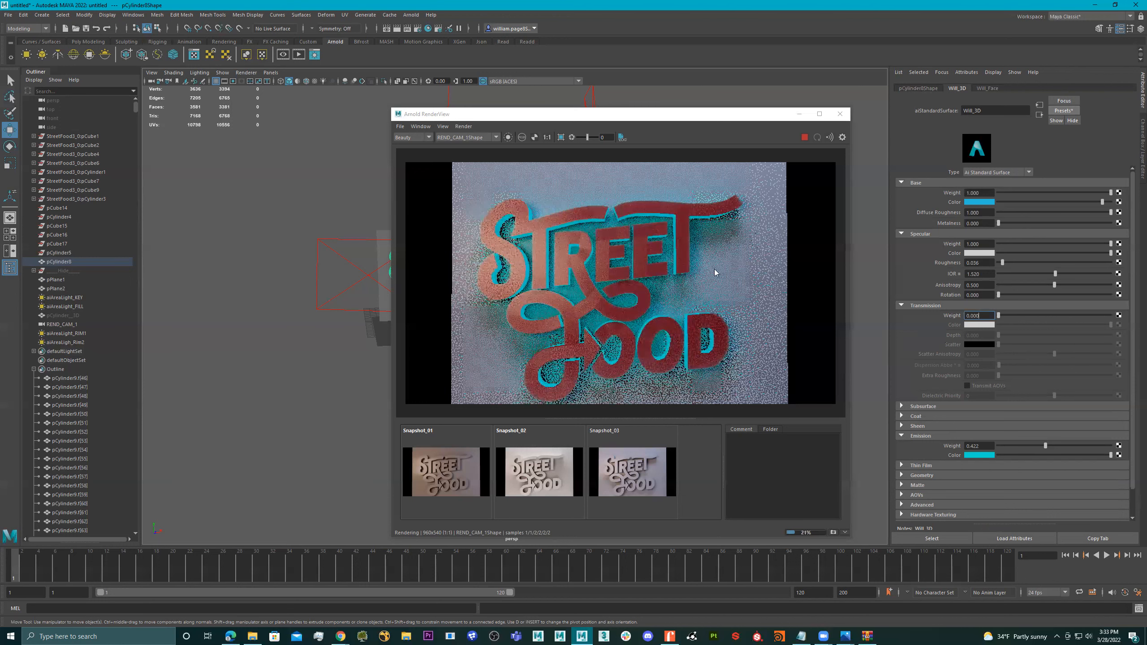
{"action": "left_click", "coordinate": [1010, 446]}
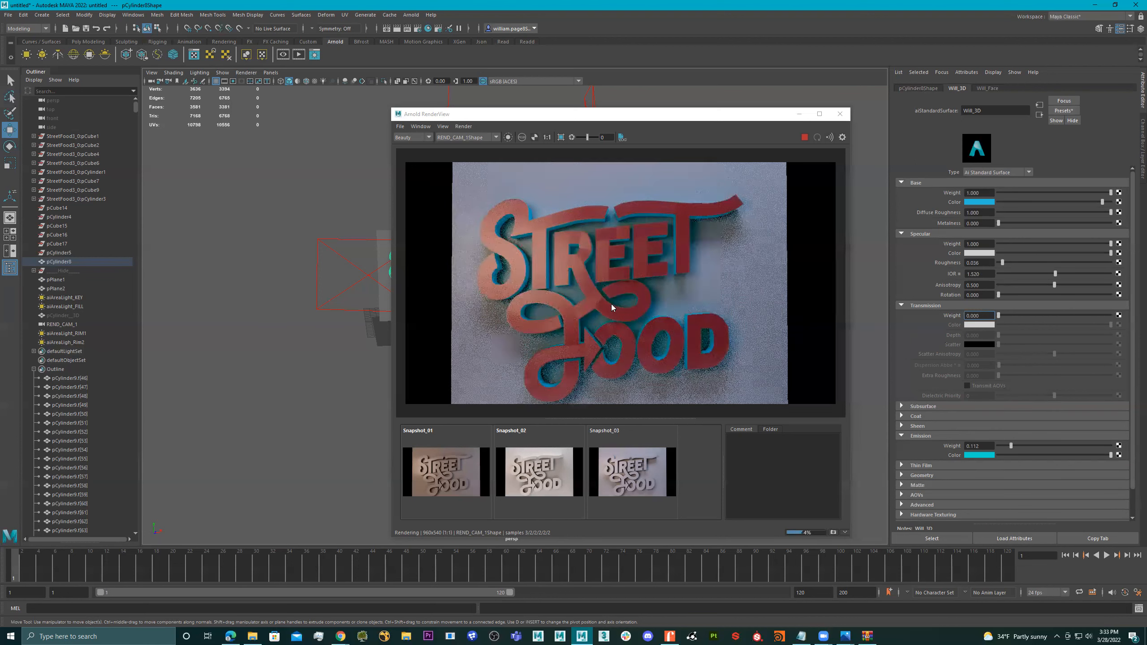
- Select the backdrop plane and try a dark gray and a lighter gray base color on its material
{"action": "scroll", "coordinate": [601, 312], "scroll_direction": "up", "scroll_amount": 3}
{"action": "scroll", "coordinate": [716, 333], "scroll_direction": "up", "scroll_amount": 2}
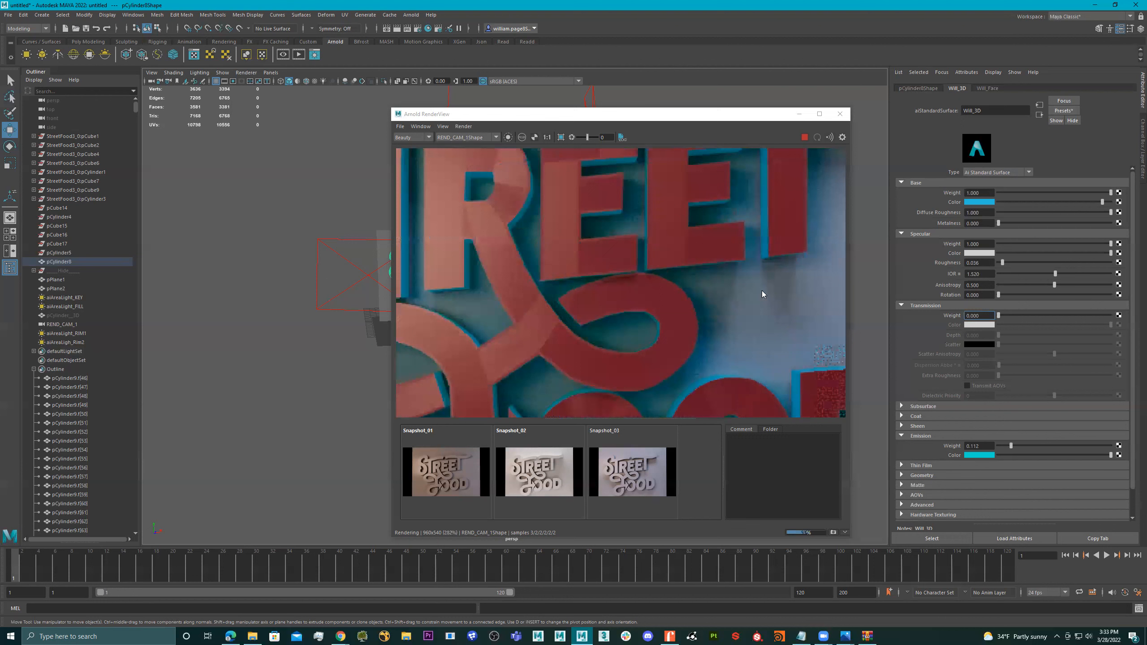
{"action": "scroll", "coordinate": [762, 294], "scroll_direction": "down", "scroll_amount": 7}
{"action": "left_click", "coordinate": [770, 301]}
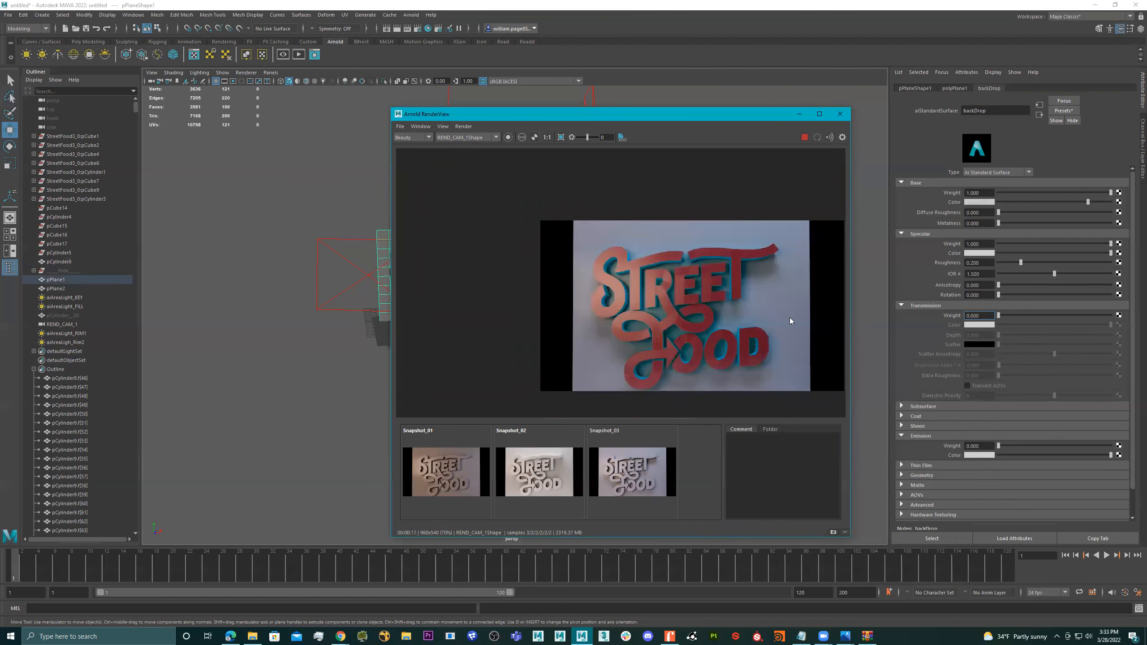
{"action": "left_click", "coordinate": [983, 202]}
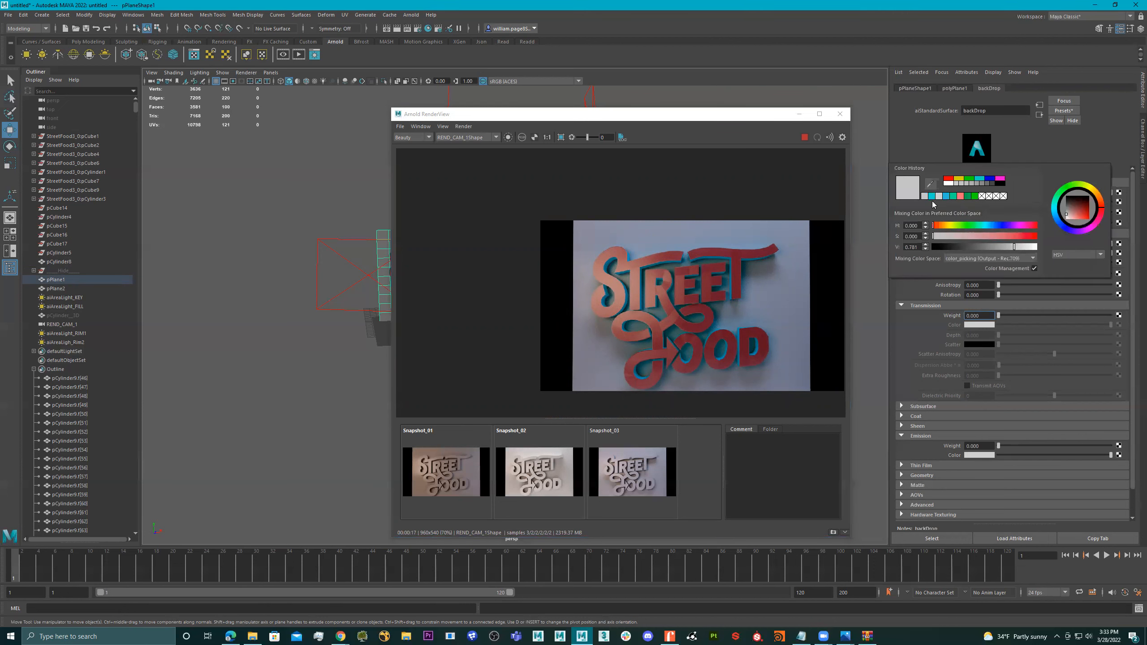
{"action": "left_click", "coordinate": [949, 184]}
{"action": "left_click", "coordinate": [987, 184]}
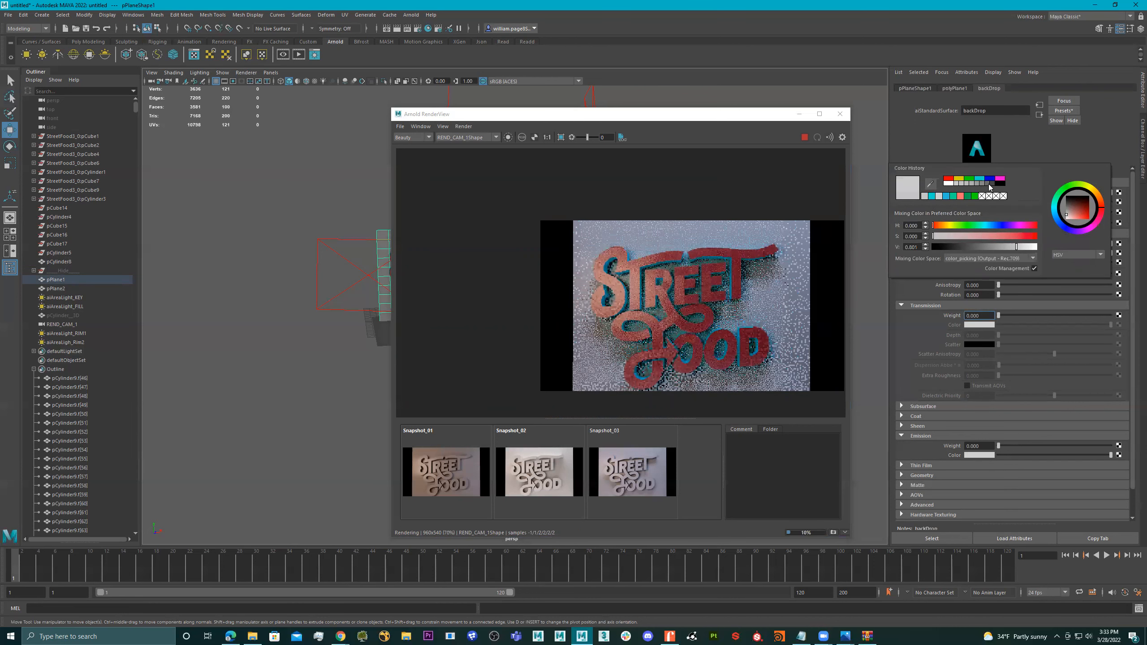
{"action": "left_click", "coordinate": [992, 184]}
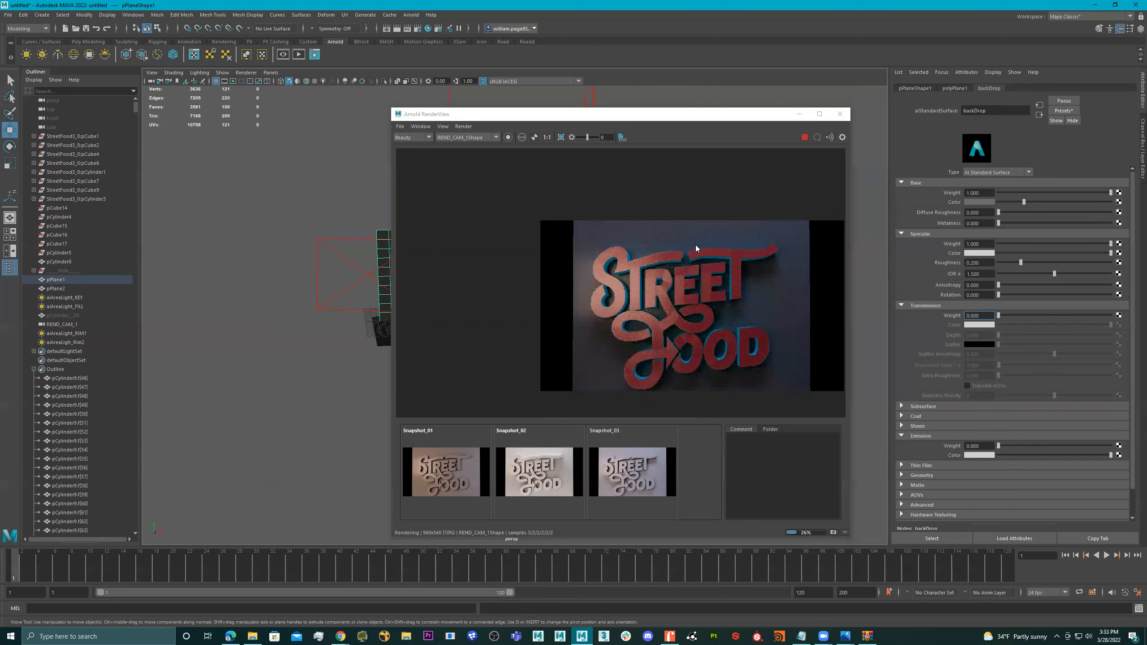
{"action": "scroll", "coordinate": [696, 245], "scroll_direction": "up", "scroll_amount": 1}
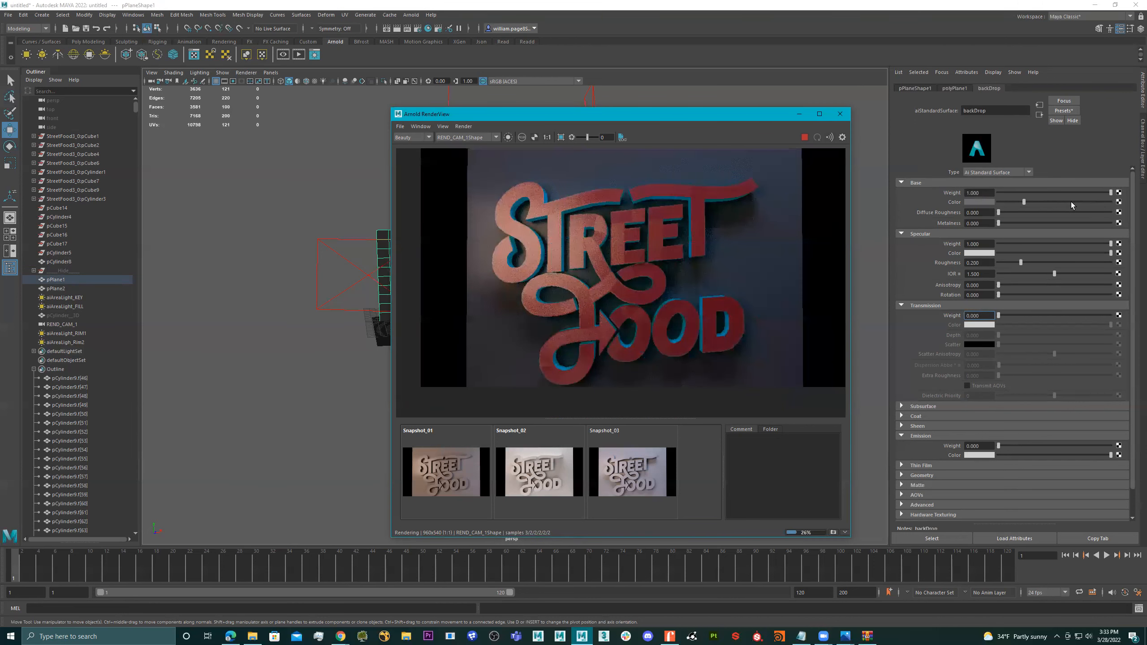
{"action": "left_click", "coordinate": [1073, 202]}
- Try saturated yellow, orange-brown, green, blue and purple base colors on the backdrop material
{"action": "left_click", "coordinate": [986, 201]}
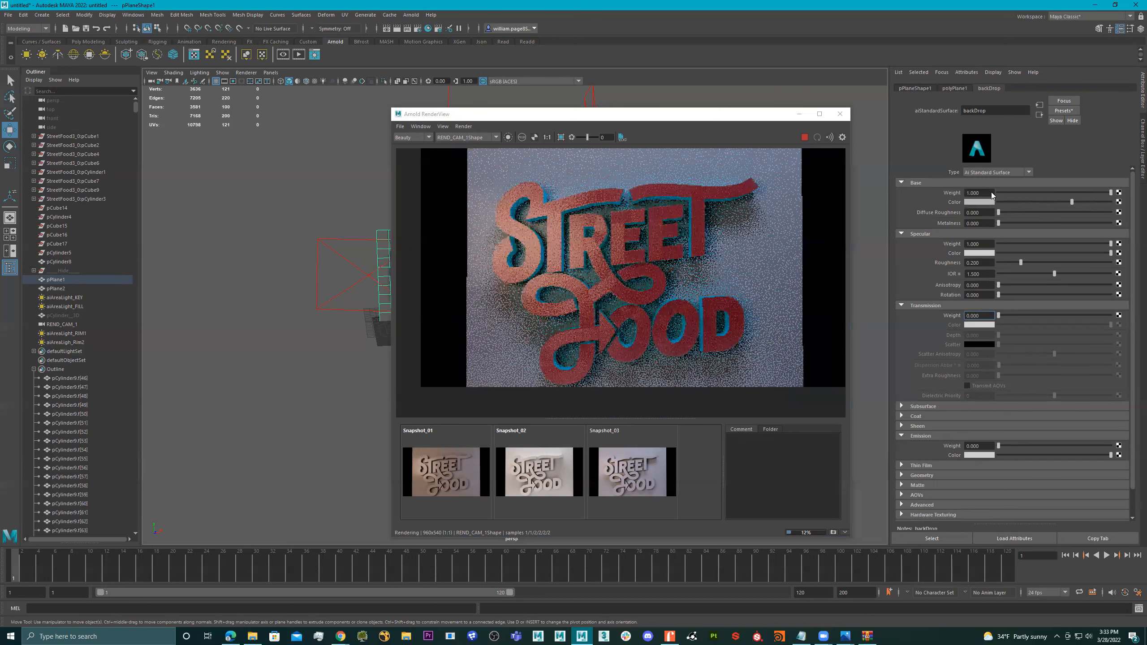
{"action": "left_click", "coordinate": [1002, 236]}
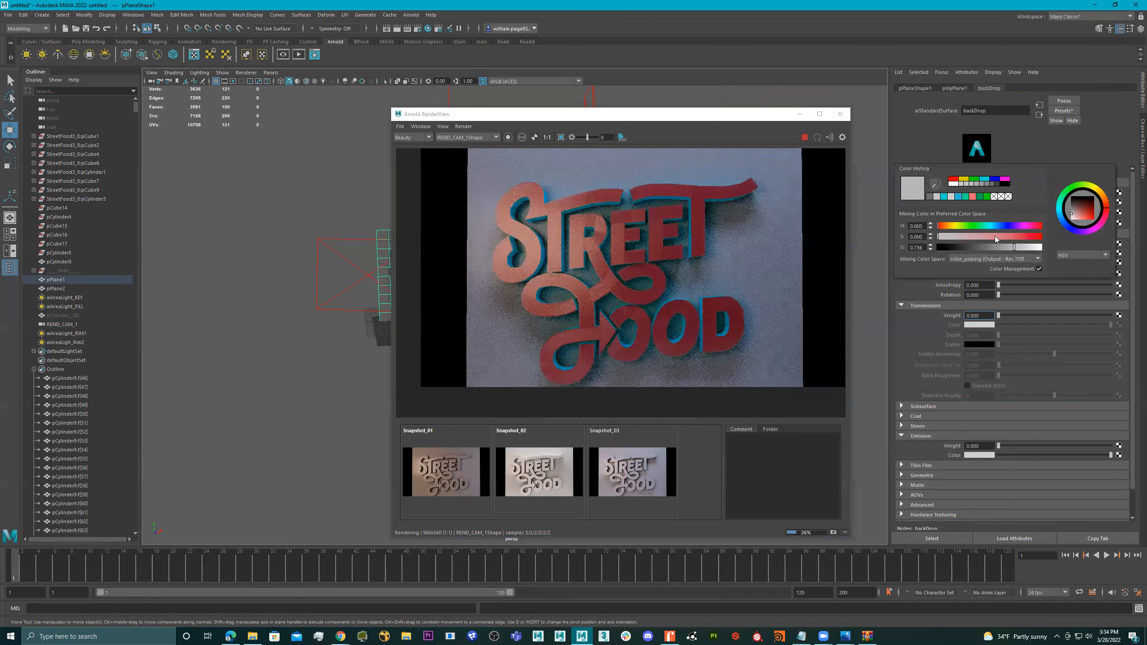
{"action": "left_click", "coordinate": [1002, 247]}
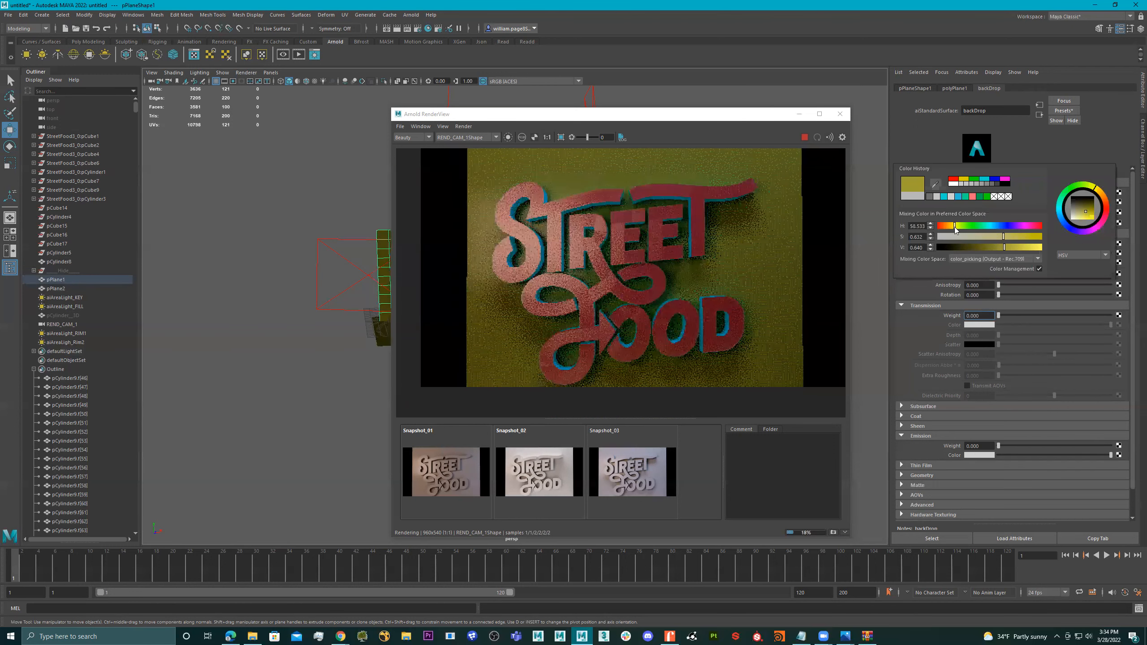
{"action": "left_click", "coordinate": [945, 226]}
{"action": "left_click_drag", "start_coordinate": [951, 226], "coordinate": [942, 226]}
{"action": "left_click", "coordinate": [992, 226]}
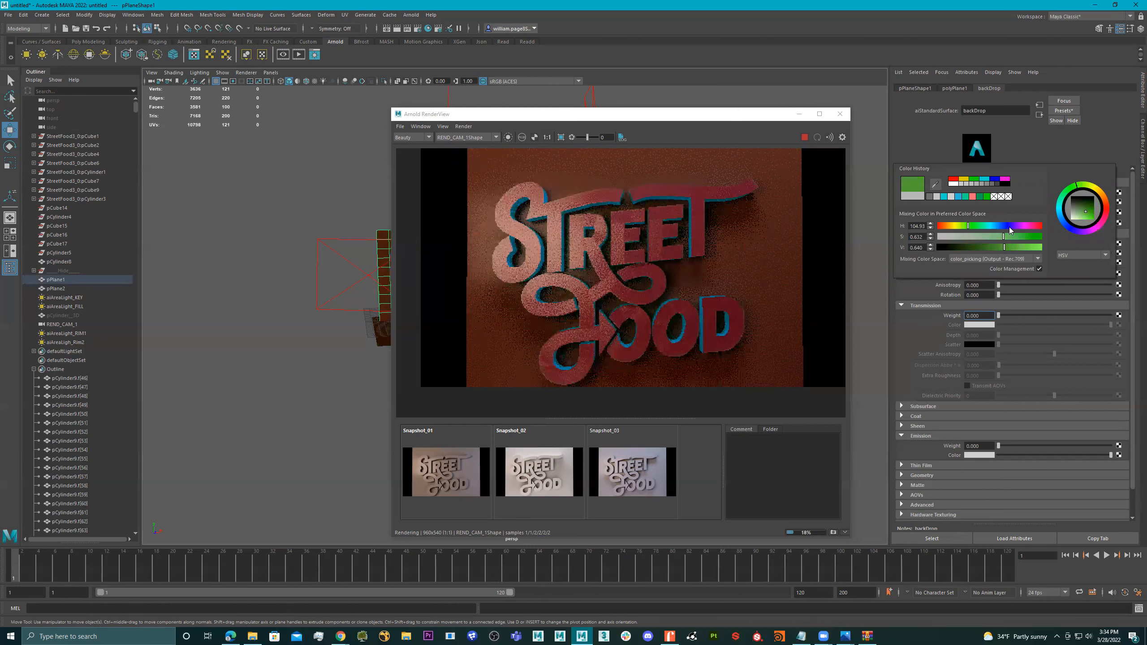
{"action": "left_click", "coordinate": [1024, 228]}
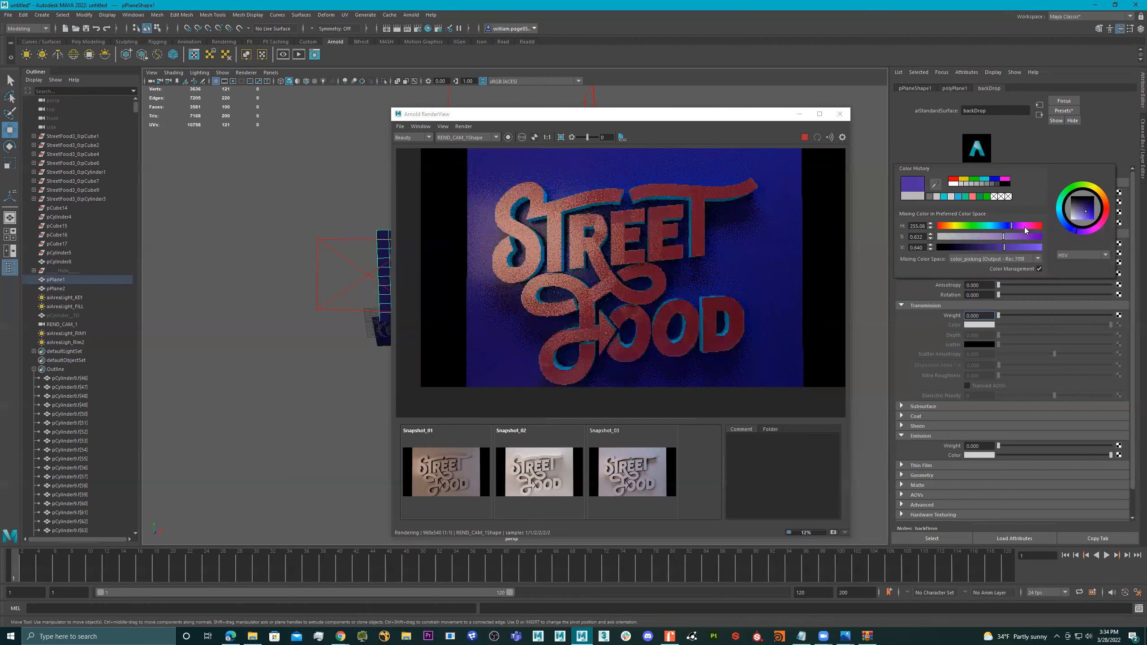
{"action": "left_click", "coordinate": [1026, 227]}
- Set the backdrop's base color to a strong pink with hue about 324.5, saturation 0.722 and value 0.804
{"action": "left_click_drag", "start_coordinate": [989, 235], "coordinate": [968, 235]}
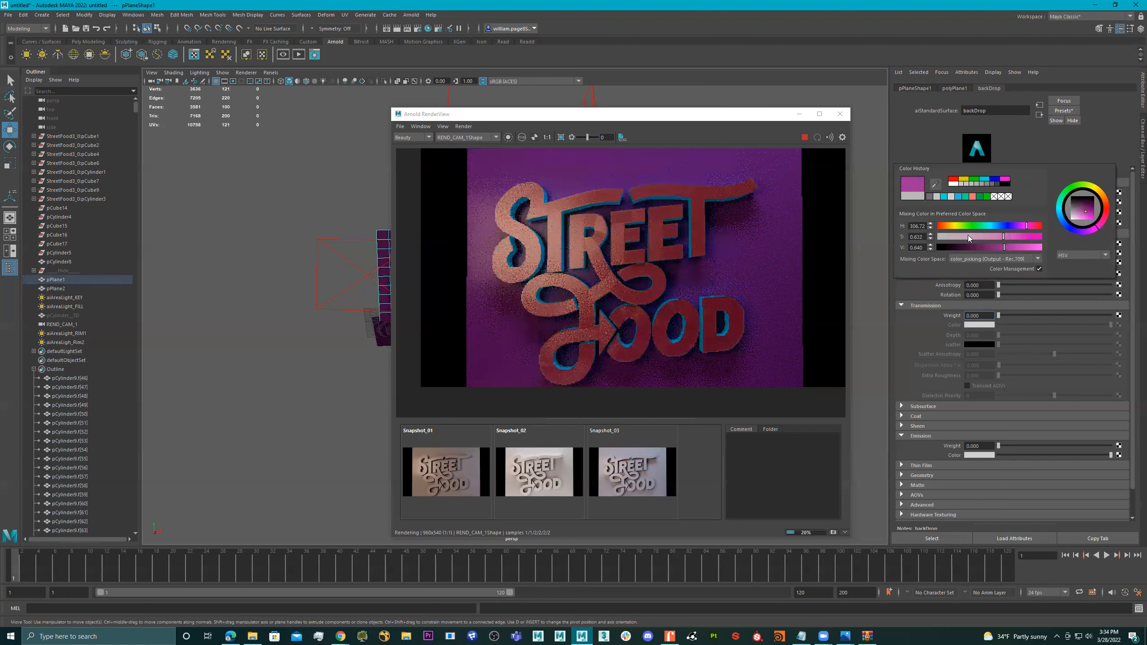
{"action": "left_click", "coordinate": [1025, 247]}
{"action": "left_click", "coordinate": [1032, 248]}
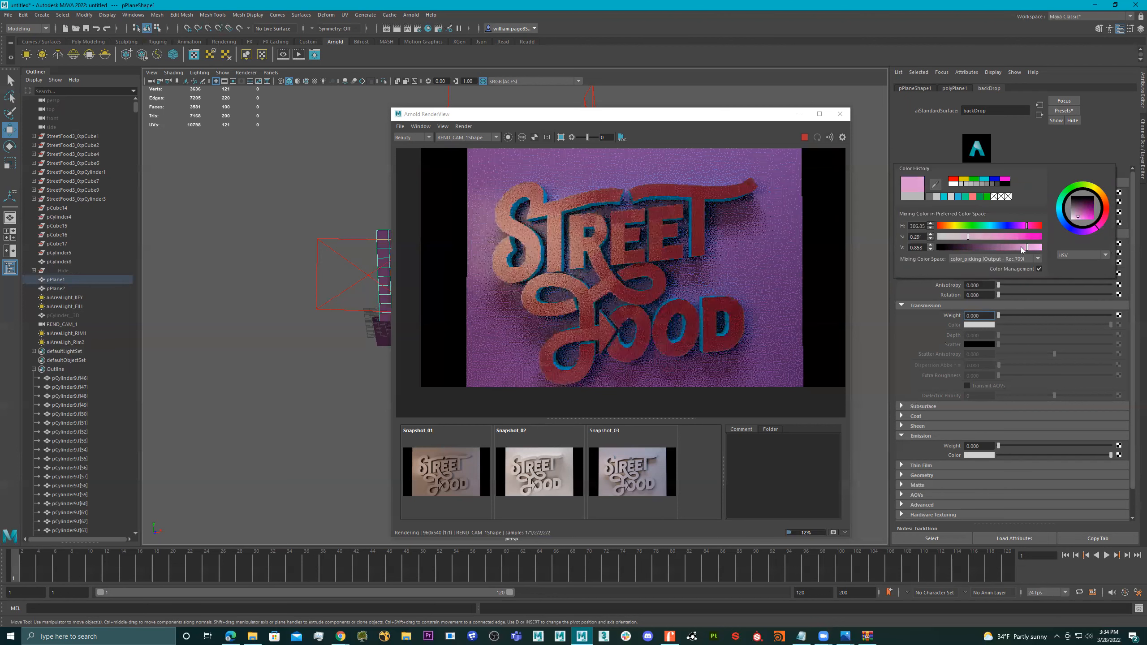
{"action": "left_click", "coordinate": [1013, 247]}
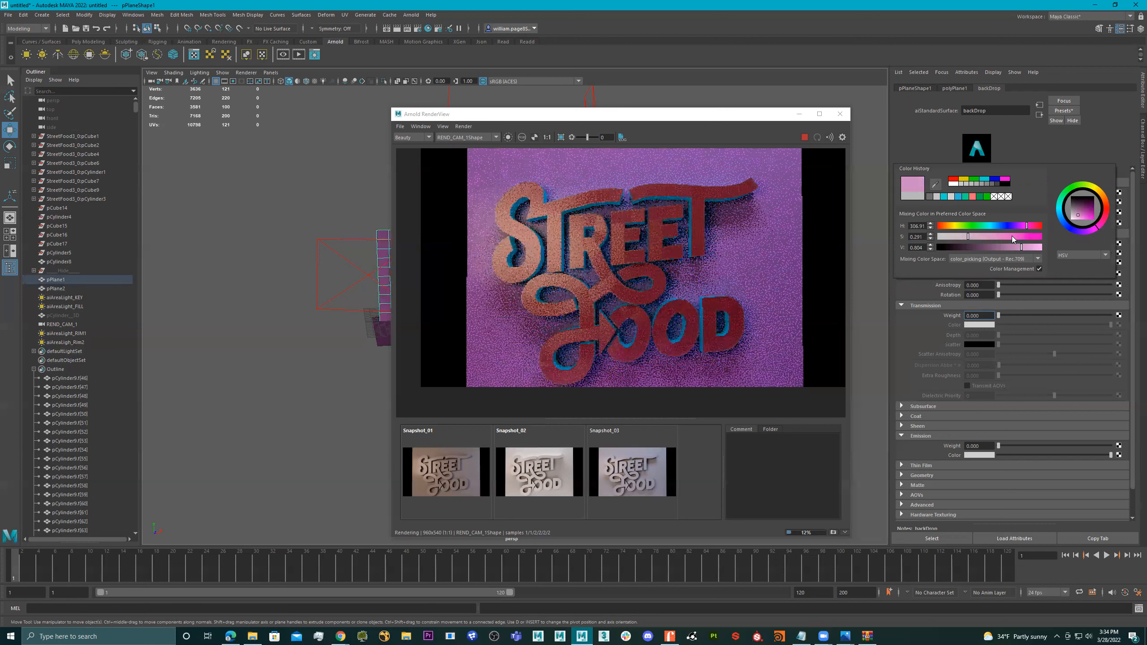
{"action": "left_click", "coordinate": [1032, 225]}
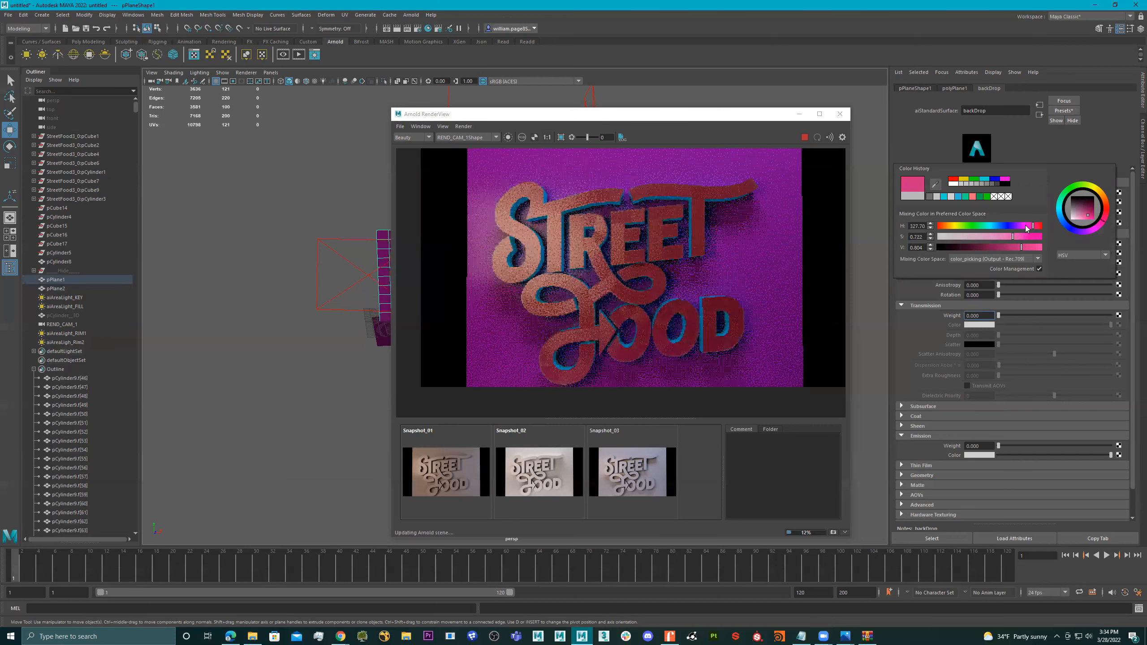
{"action": "left_click", "coordinate": [1017, 227]}
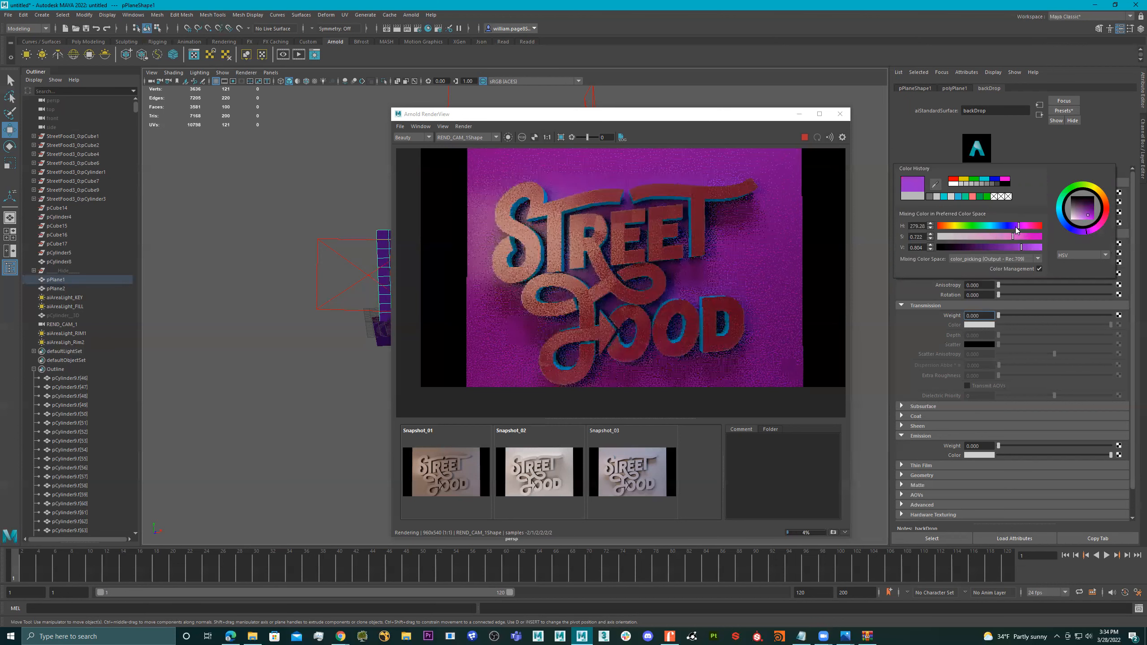
{"action": "left_click", "coordinate": [1024, 227]}
{"action": "left_click", "coordinate": [1030, 227]}
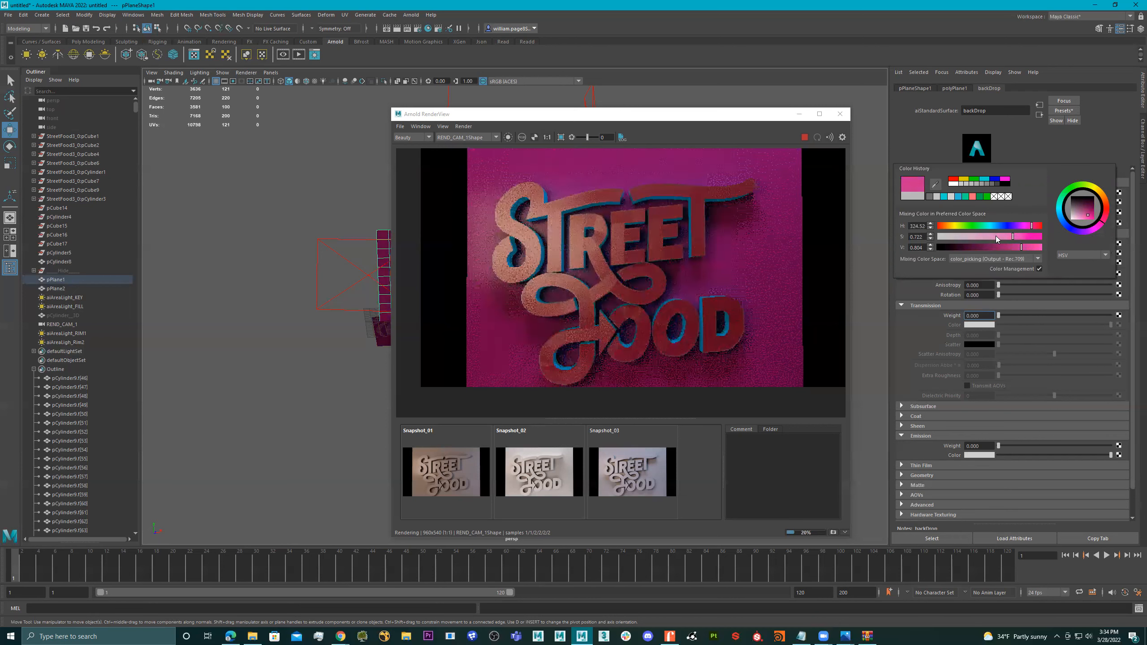
- Stop the render and close the render view, look over the pink backdrop in the viewport, and restart the Arnold render
{"action": "left_click", "coordinate": [806, 139]}
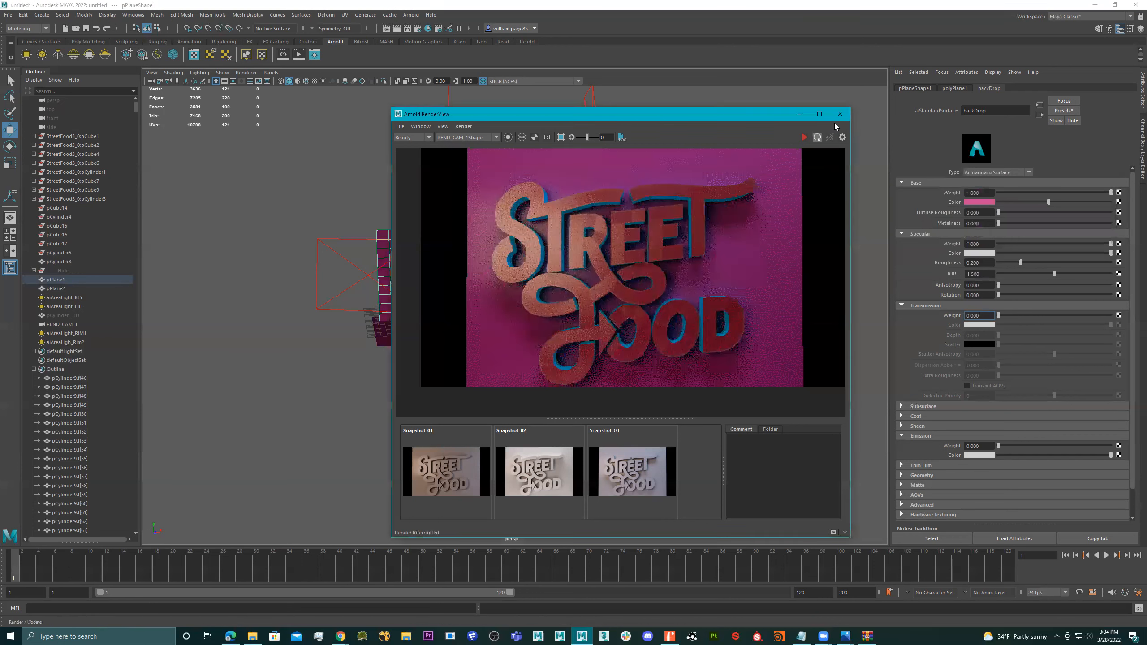
{"action": "left_click", "coordinate": [840, 113]}
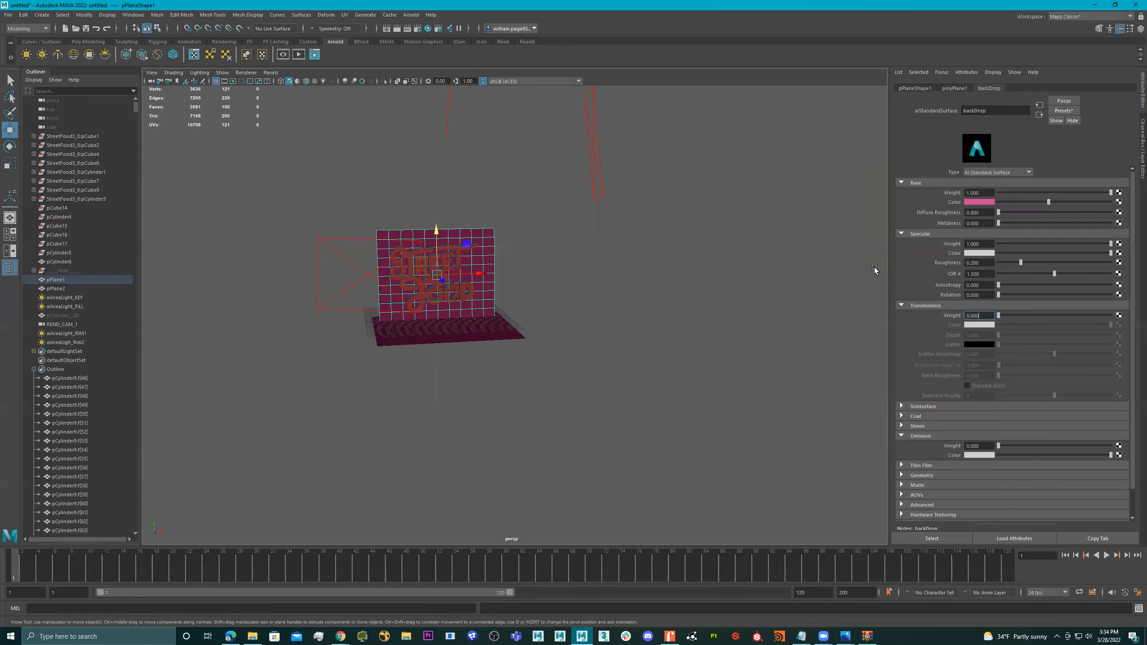
{"action": "right_click_drag", "start_coordinate": [554, 233], "coordinate": [742, 235], "text": "alt"}
{"action": "middle_click_drag", "start_coordinate": [452, 219], "coordinate": [619, 287], "text": "alt"}
{"action": "left_click_drag", "start_coordinate": [619, 288], "coordinate": [509, 171], "text": "alt"}
{"action": "left_click", "coordinate": [303, 57]}
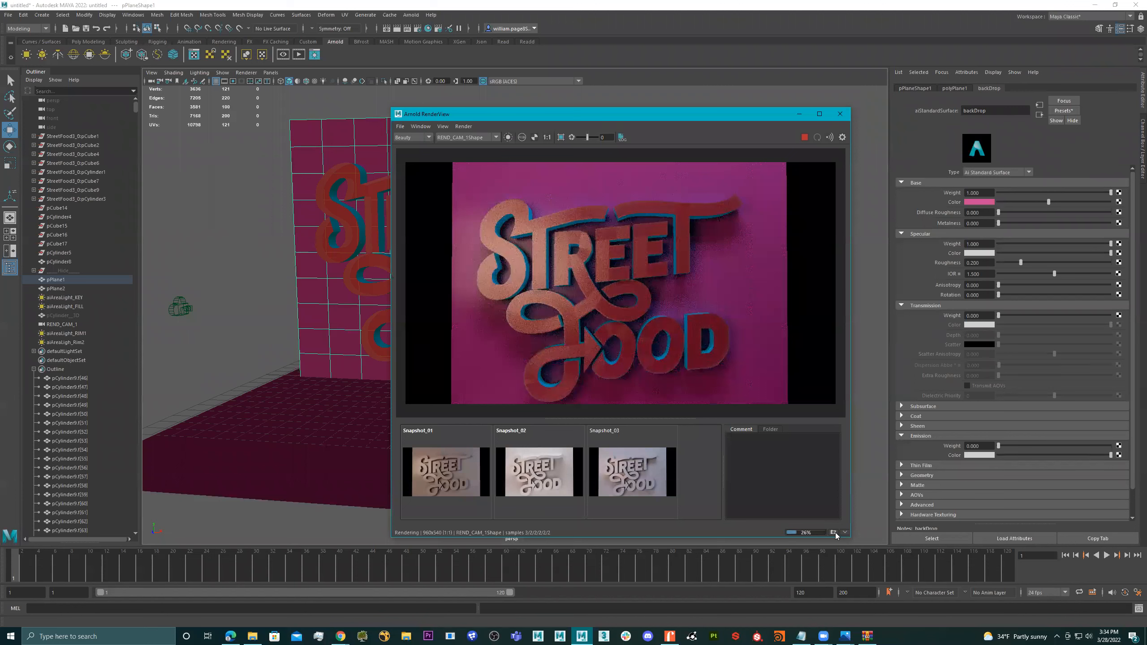
- Store a snapshot of the pink backdrop render and compare it with Snapshot_01 and Snapshot_03
{"action": "left_click", "coordinate": [836, 533]}
{"action": "left_click", "coordinate": [490, 467]}
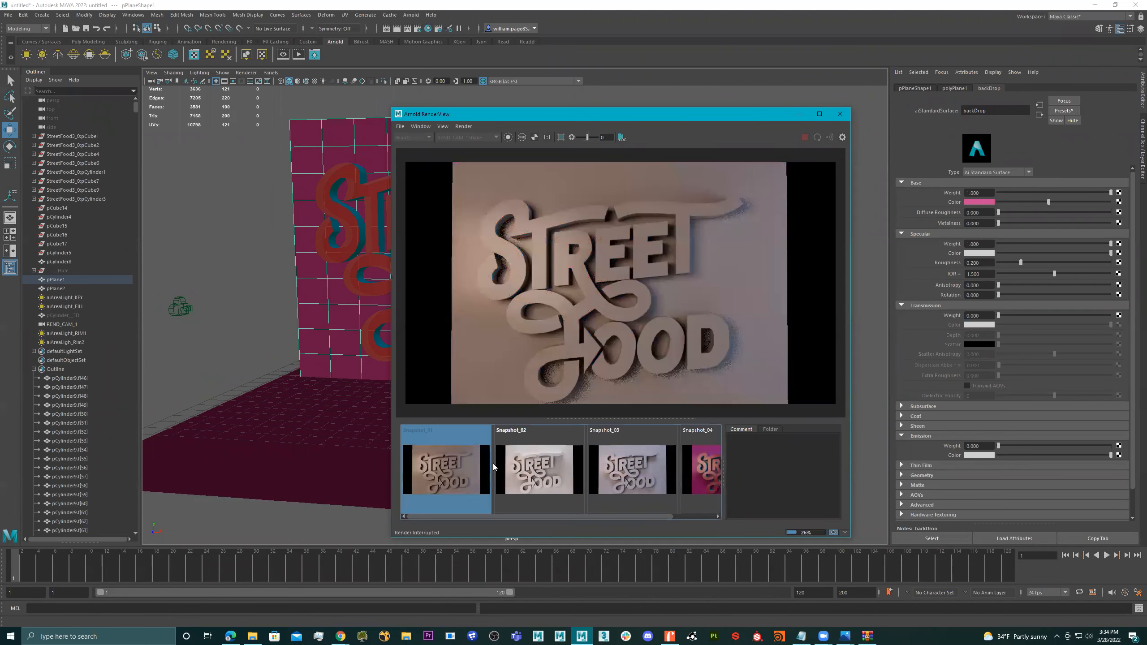
{"action": "left_click", "coordinate": [628, 469]}
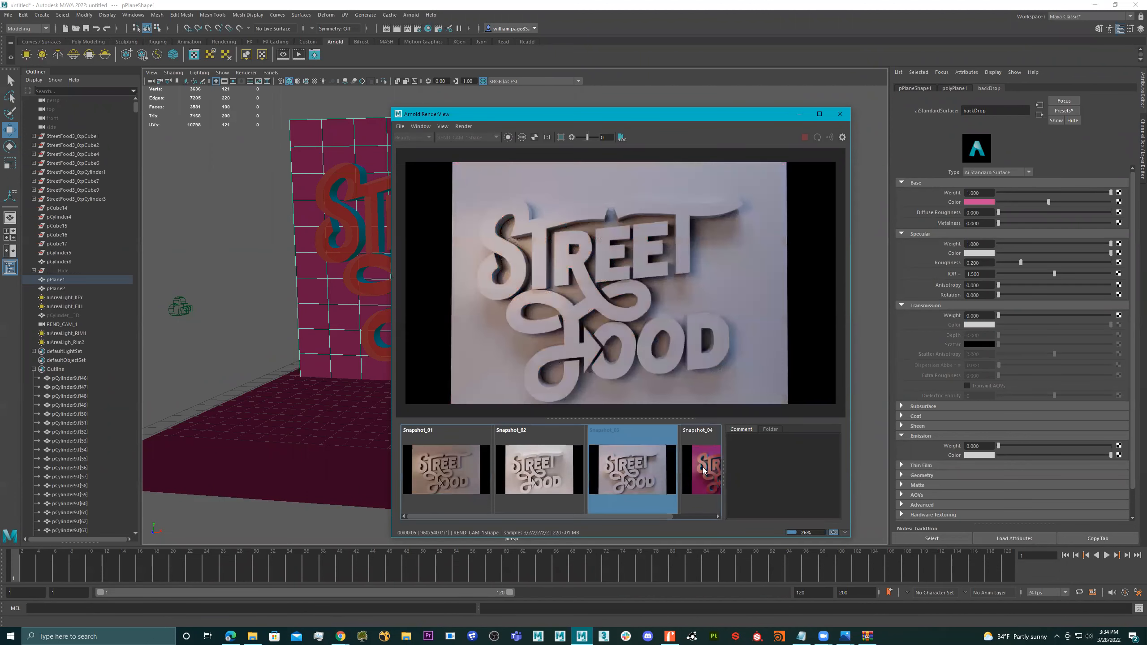
{"action": "left_click", "coordinate": [710, 472]}
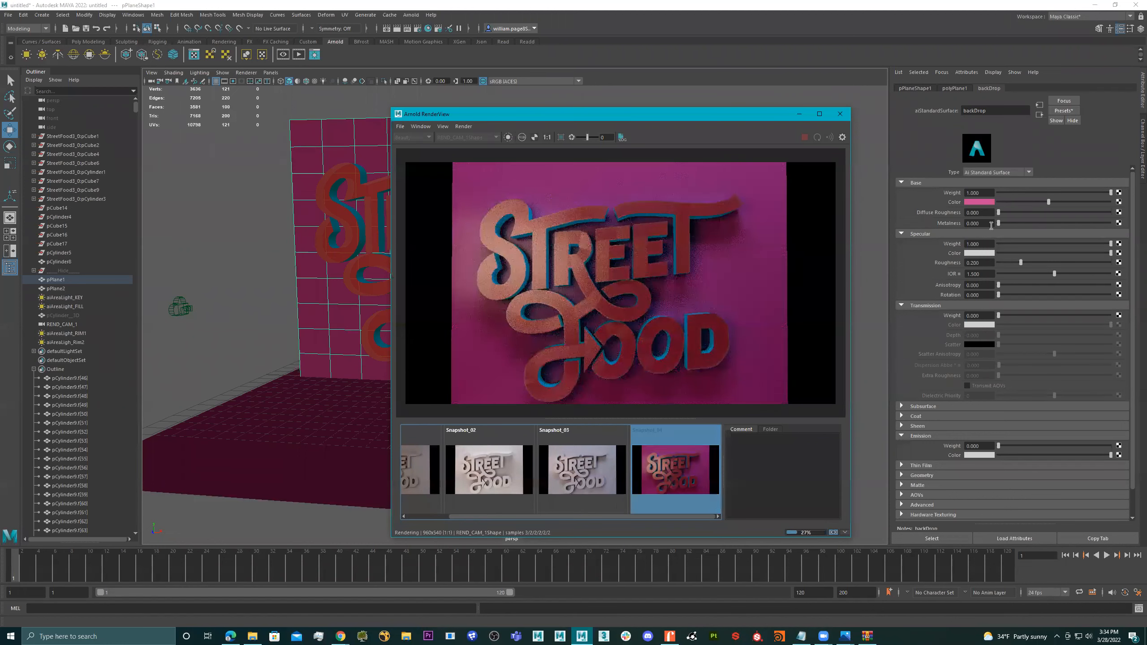
- Soften the backdrop's base color to a paler, less saturated pink and return from the snapshot to the live render
{"action": "left_click", "coordinate": [983, 202]}
{"action": "left_click", "coordinate": [973, 233]}
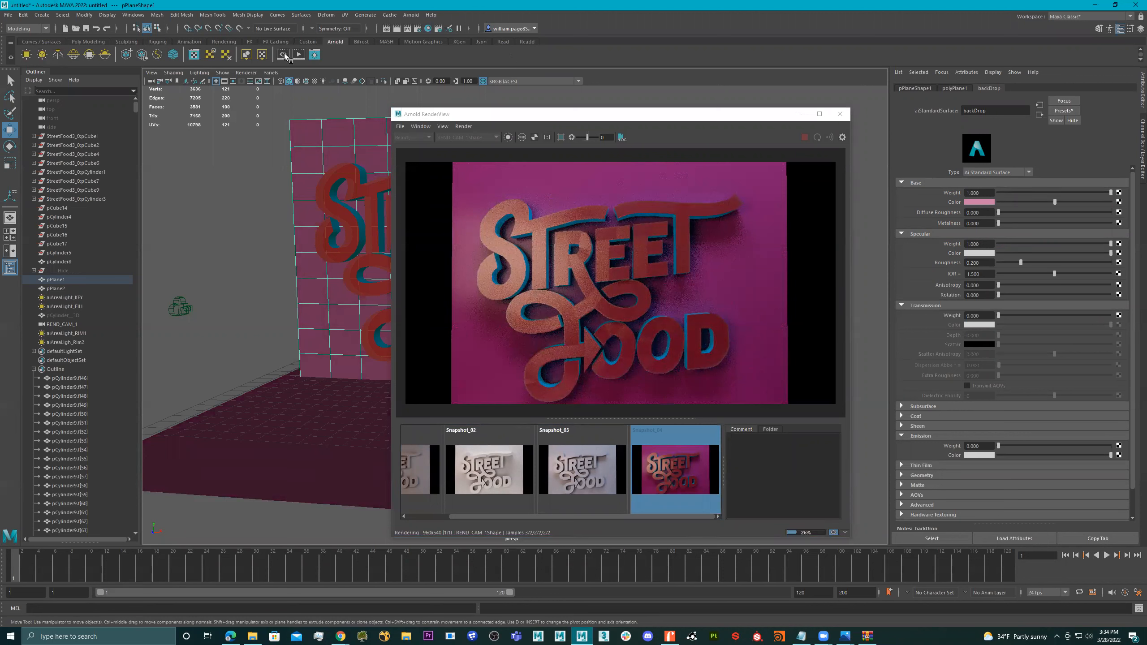
{"action": "left_click", "coordinate": [299, 55]}
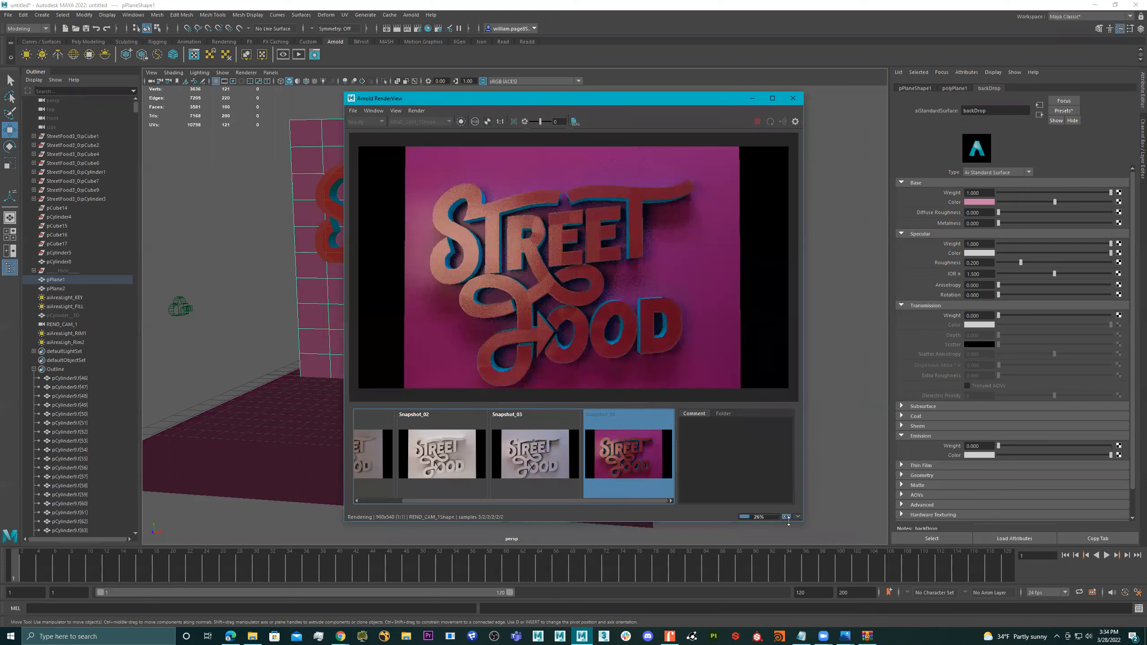
{"action": "left_click", "coordinate": [787, 517]}
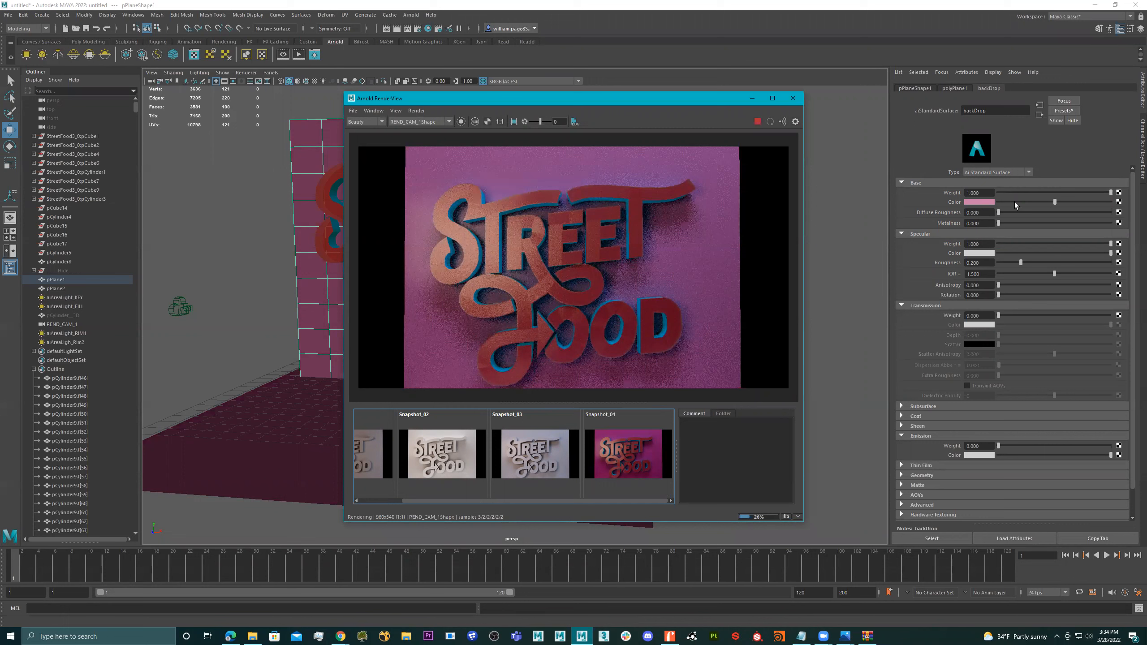
- Brighten the backdrop's pink base color slightly and raise its diffuse roughness to about 0.847
{"action": "left_click_drag", "start_coordinate": [1073, 206], "coordinate": [1094, 209]}
{"action": "left_click", "coordinate": [1093, 210]}
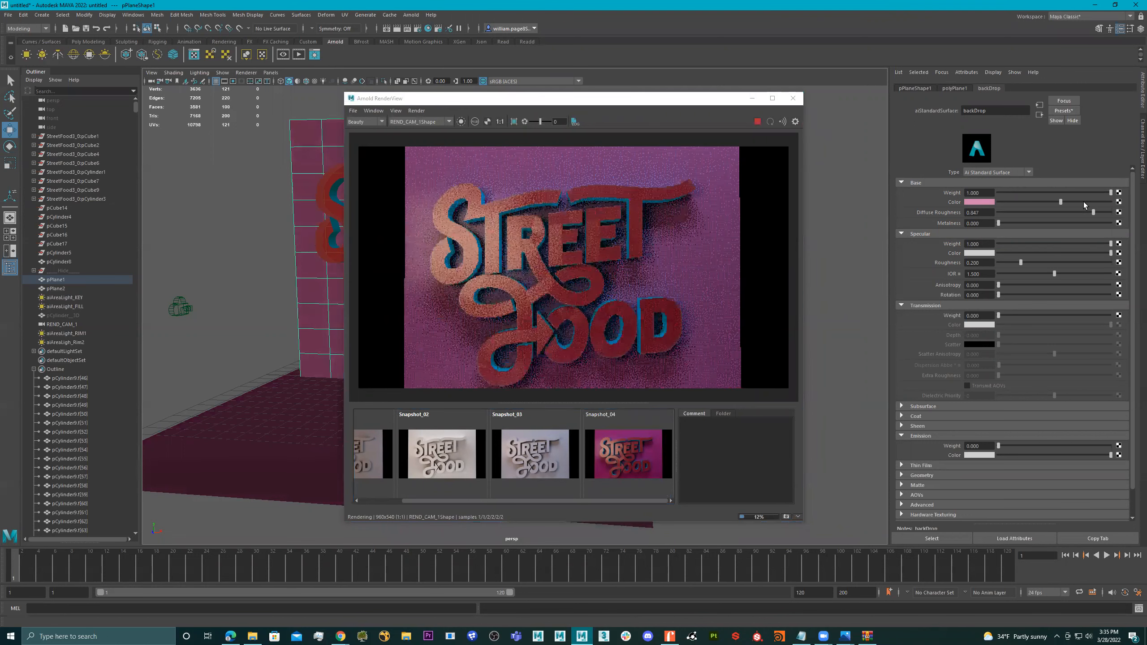
- Brighten the backdrop's pink base color further, and stop the render after checking the lettering's Will_3D material
{"action": "left_click", "coordinate": [1099, 201]}
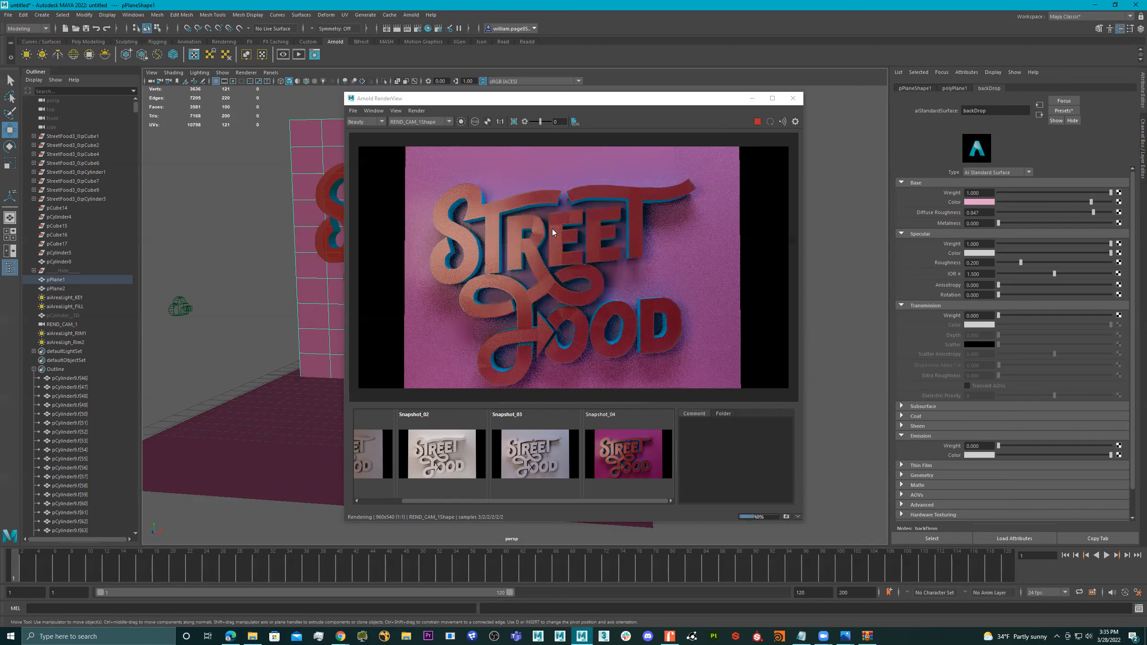
{"action": "left_click", "coordinate": [489, 238]}
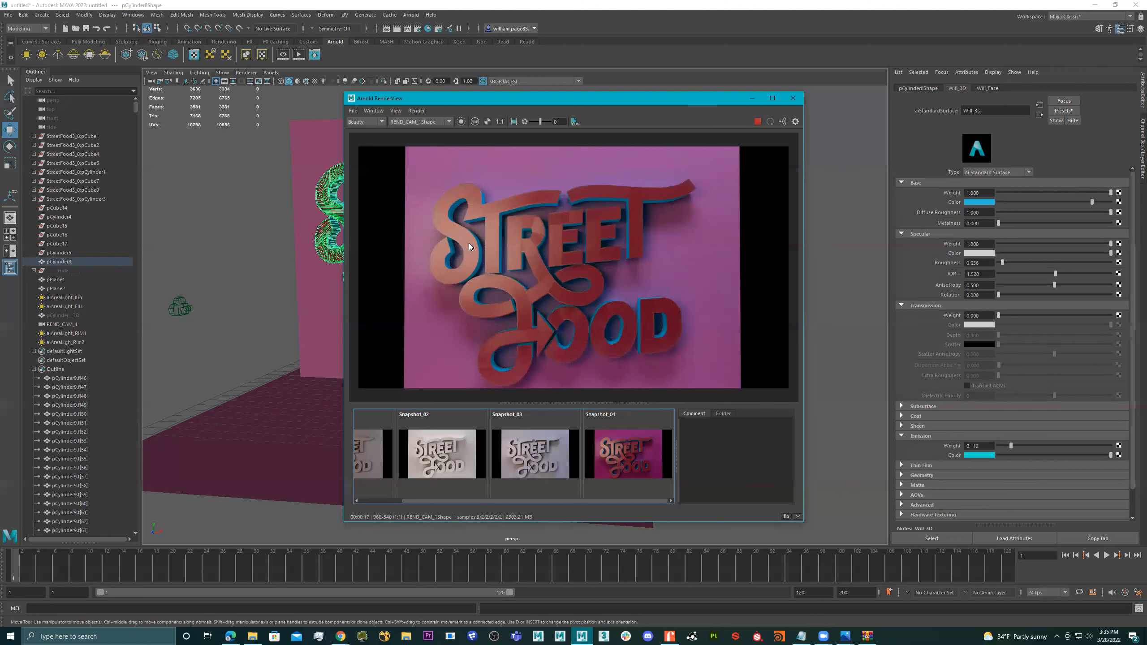
{"action": "left_click", "coordinate": [959, 90]}
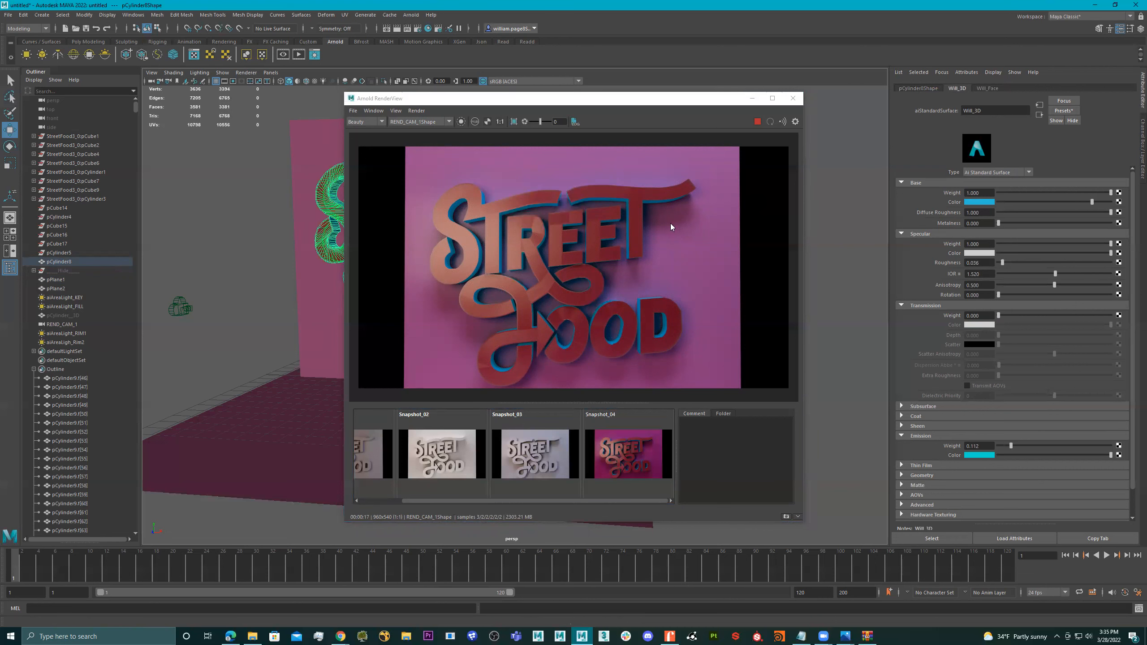
{"action": "left_click", "coordinate": [757, 121]}
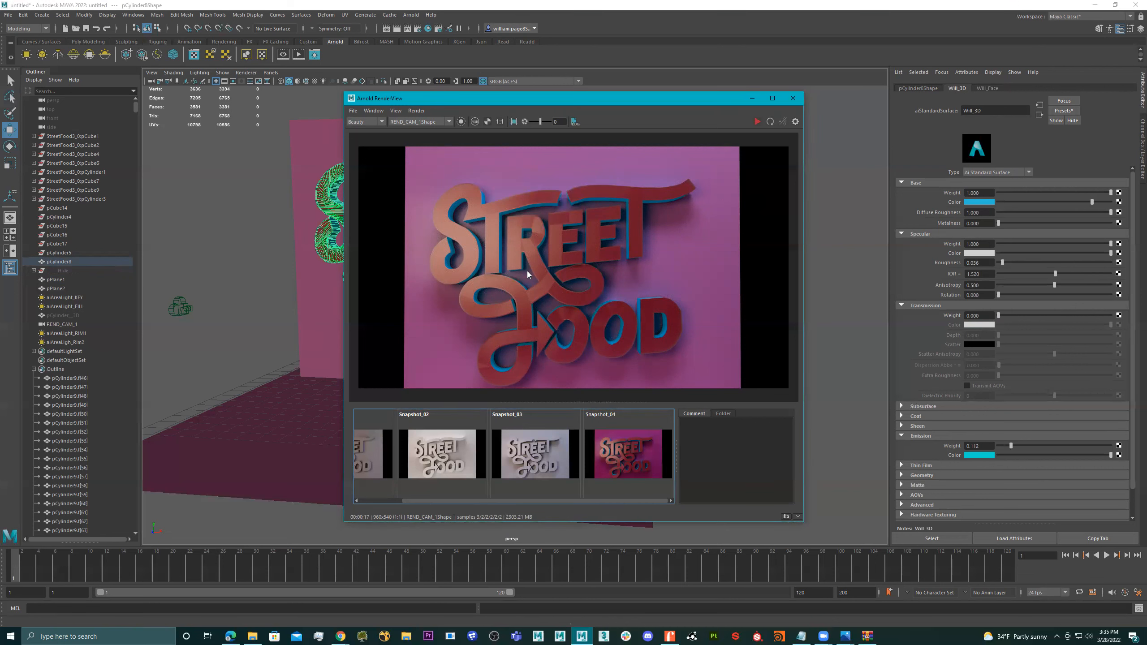
- Expand the Outline set and select all of its member faces, from the first entry through the last
{"action": "left_click", "coordinate": [34, 369]}
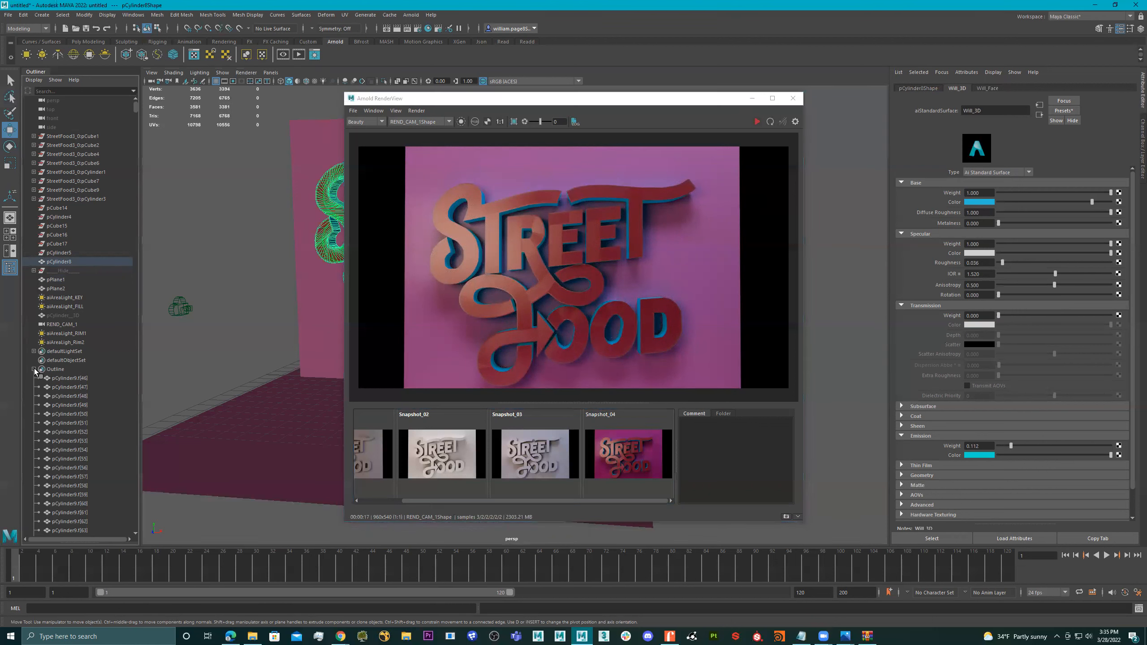
{"action": "left_click", "coordinate": [60, 370]}
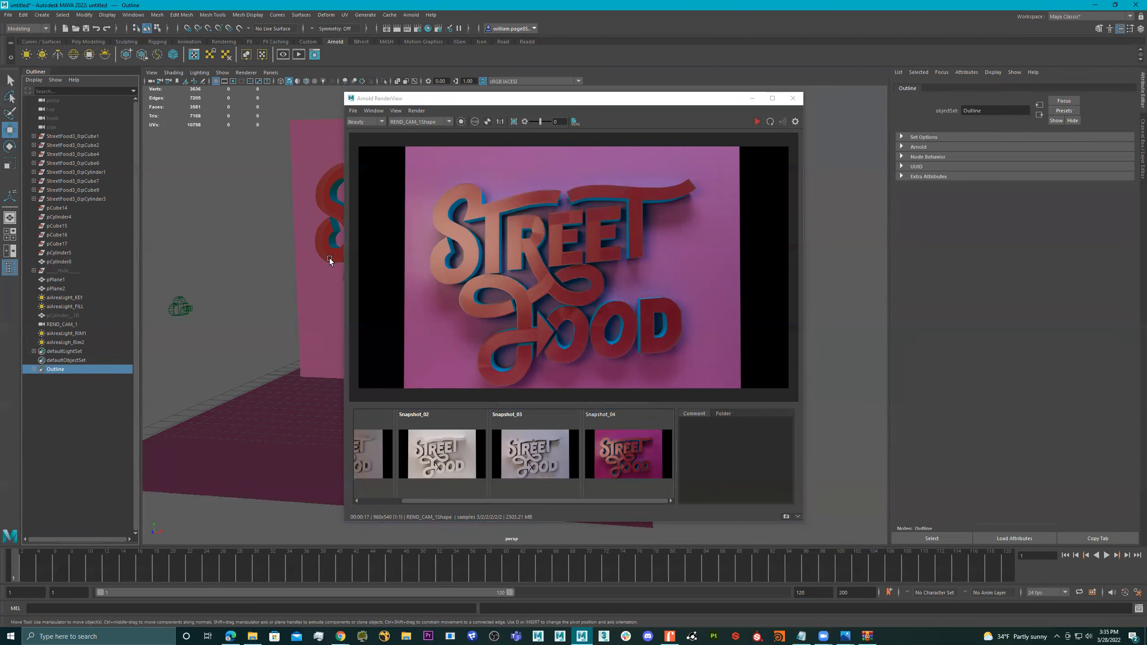
{"action": "left_click", "coordinate": [34, 369]}
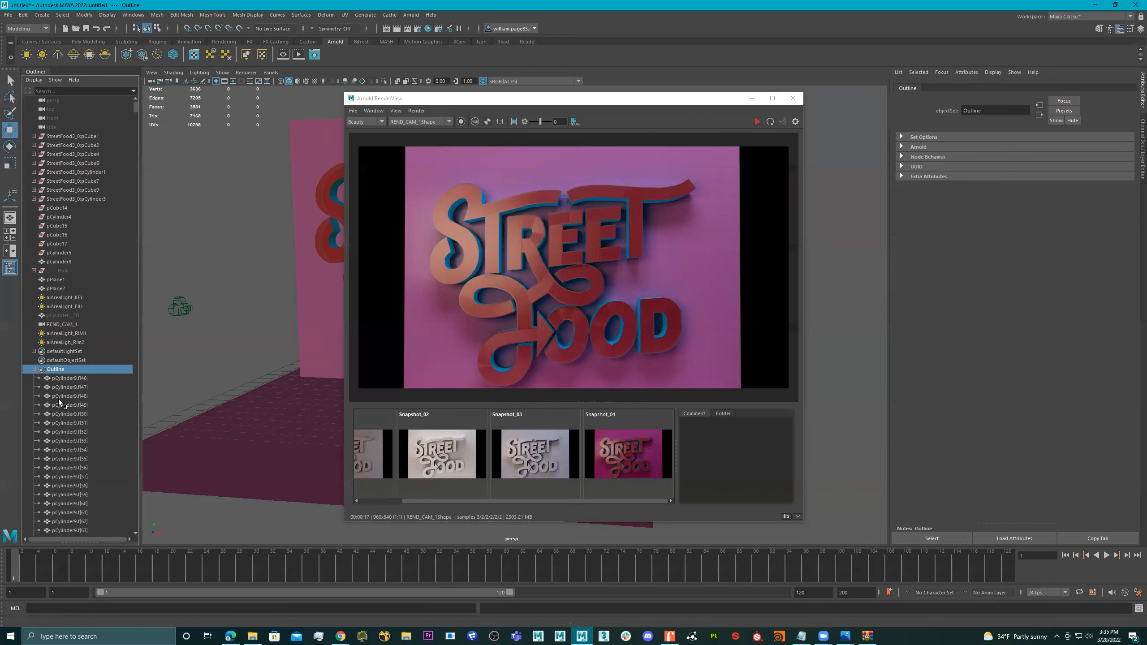
{"action": "left_click", "coordinate": [60, 399]}
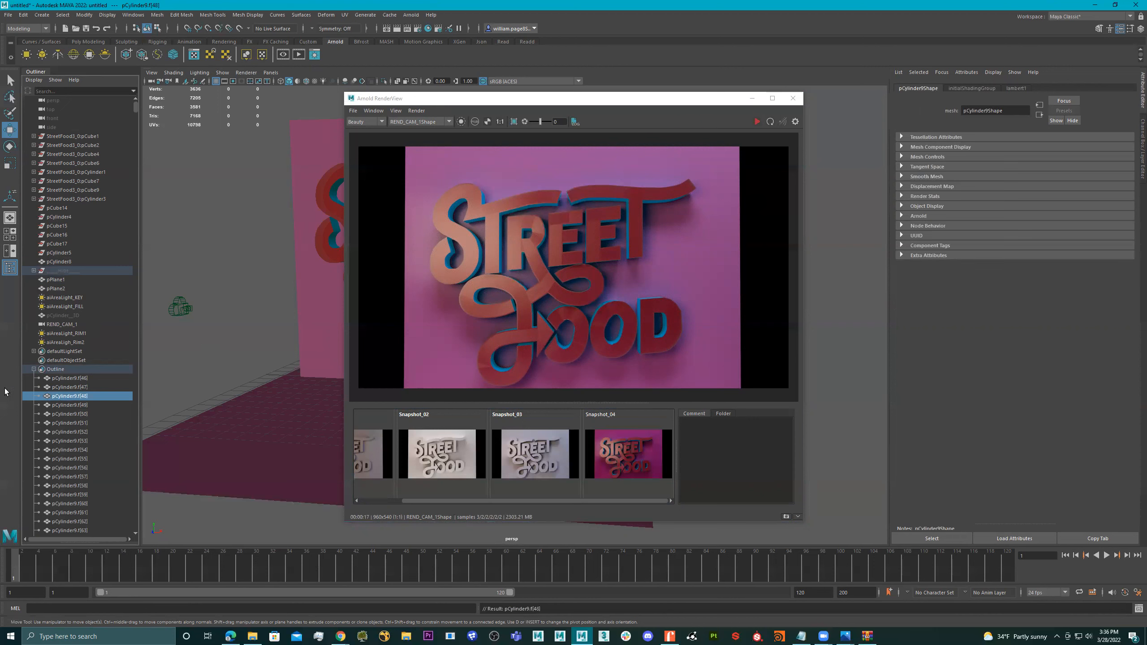
{"action": "left_click", "coordinate": [66, 379]}
{"action": "scroll", "coordinate": [85, 388], "scroll_direction": "down", "scroll_amount": 20}
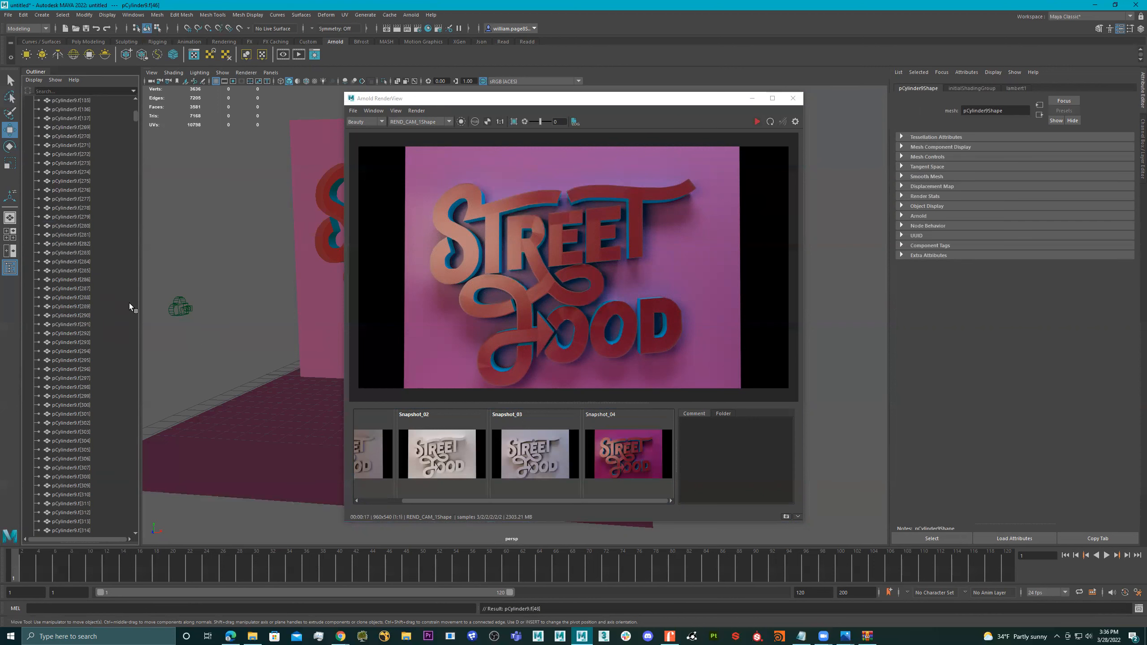
{"action": "left_click_drag", "start_coordinate": [136, 117], "coordinate": [123, 549]}
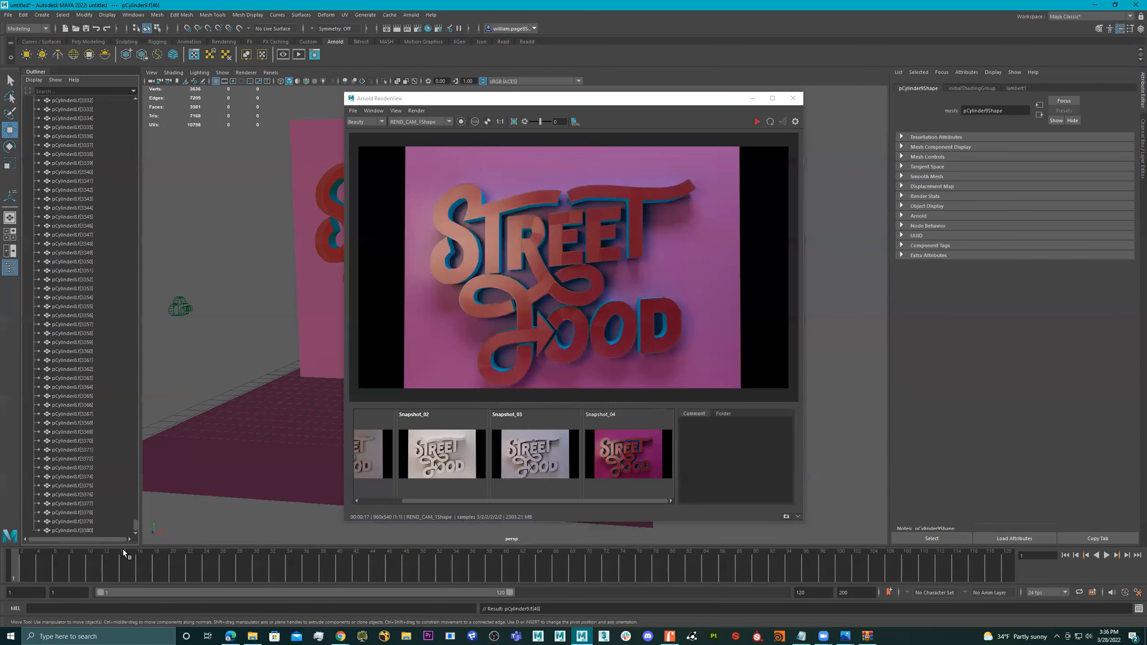
{"action": "left_click", "coordinate": [78, 532], "text": "shift"}
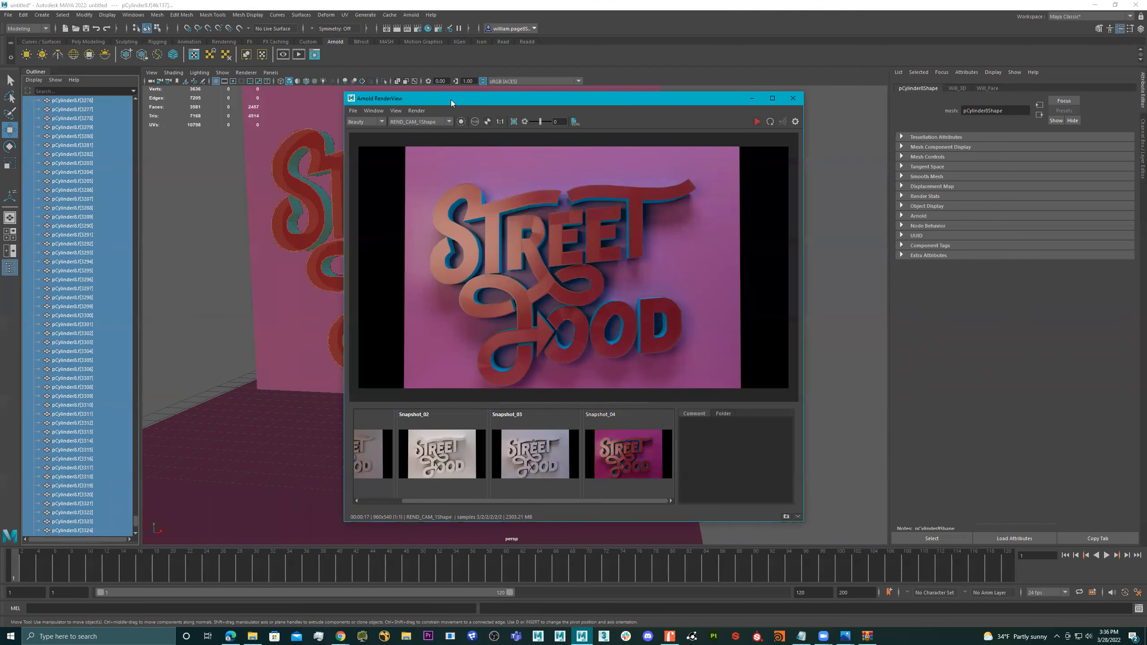
- Move the render view off the lettering and assign a new aiStandardSurface material to the selected outline faces
{"action": "left_click_drag", "start_coordinate": [452, 103], "coordinate": [718, 132]}
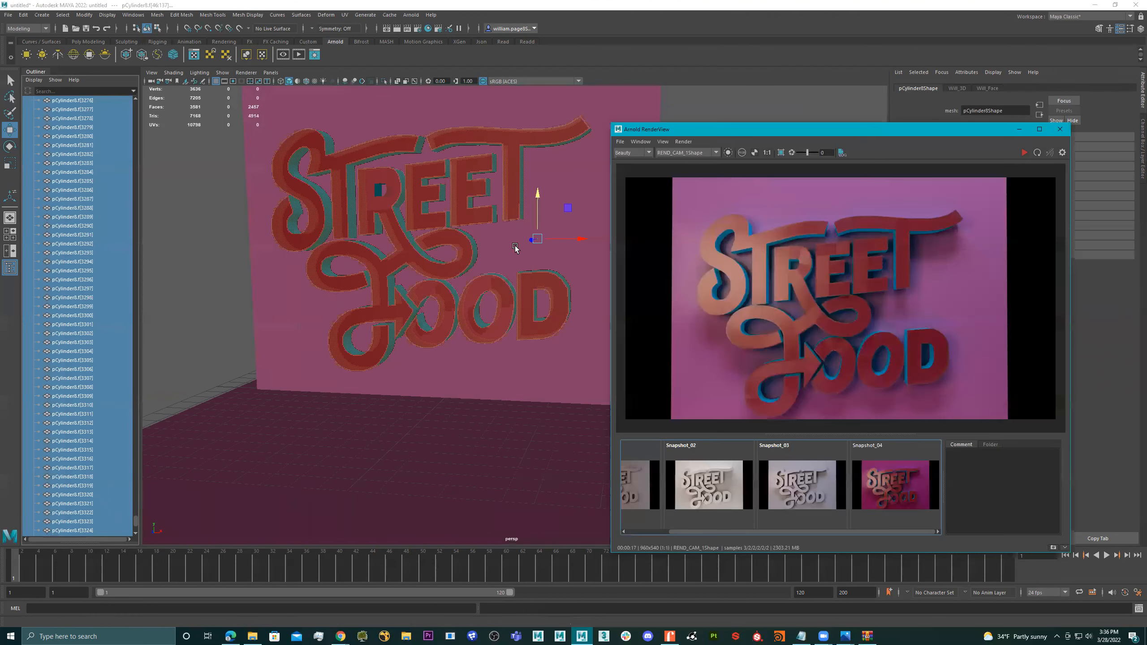
{"action": "right_click", "coordinate": [225, 202]}
{"action": "right_click_drag", "start_coordinate": [275, 189], "coordinate": [284, 422]}
{"action": "left_click", "coordinate": [411, 283]}
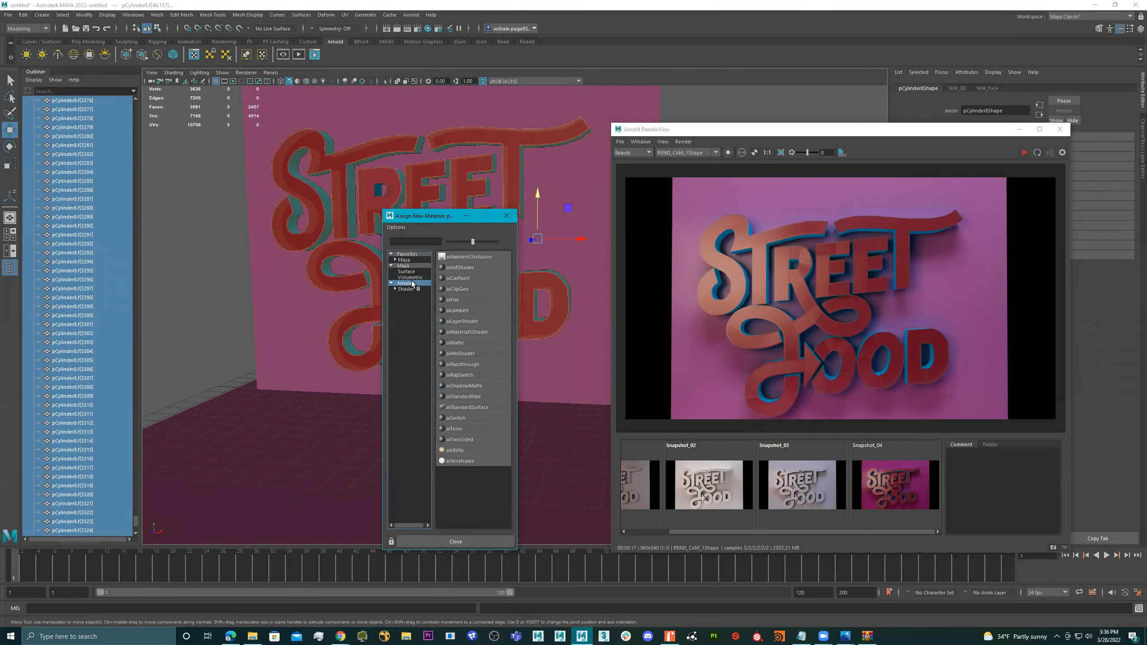
{"action": "left_click", "coordinate": [467, 407]}
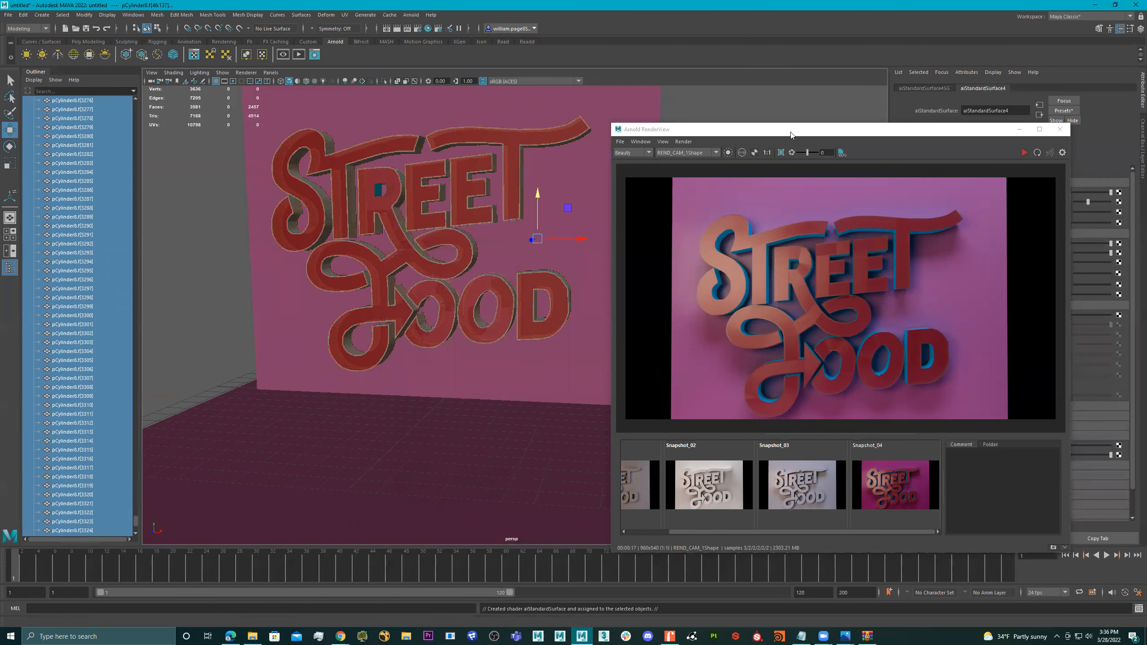
- Rename the new outline material Will_Edge
{"action": "left_click_drag", "start_coordinate": [790, 131], "coordinate": [550, 145]}
{"action": "double_click", "coordinate": [990, 111]}
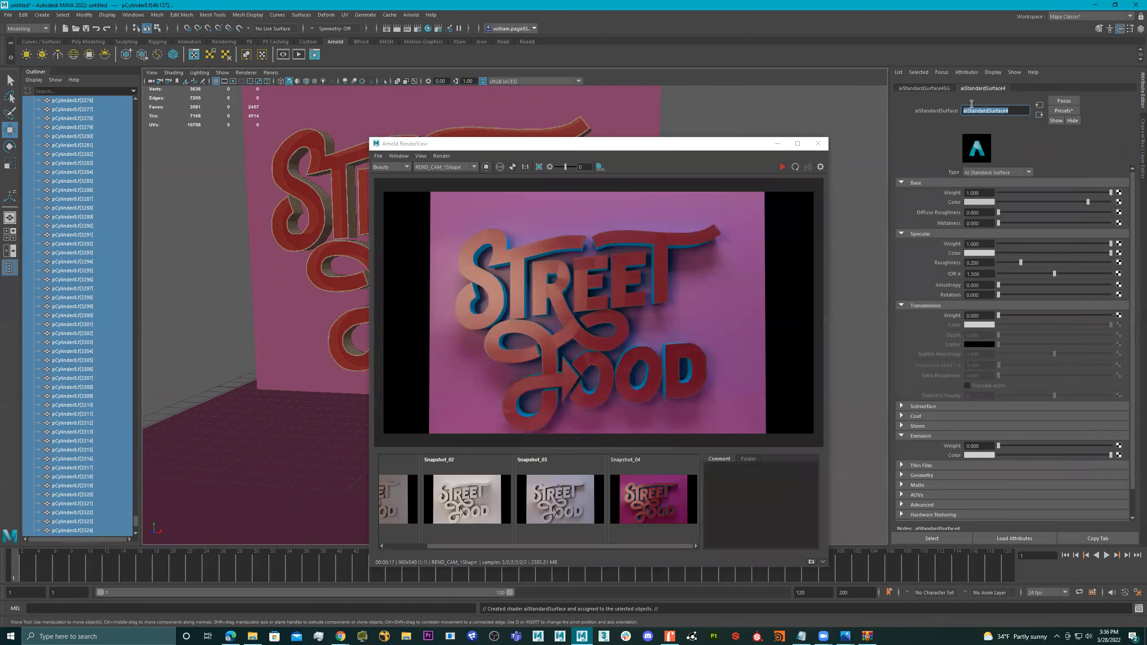
{"action": "type", "text": "Will_dEdge"}
{"action": "key", "text": "Return"}
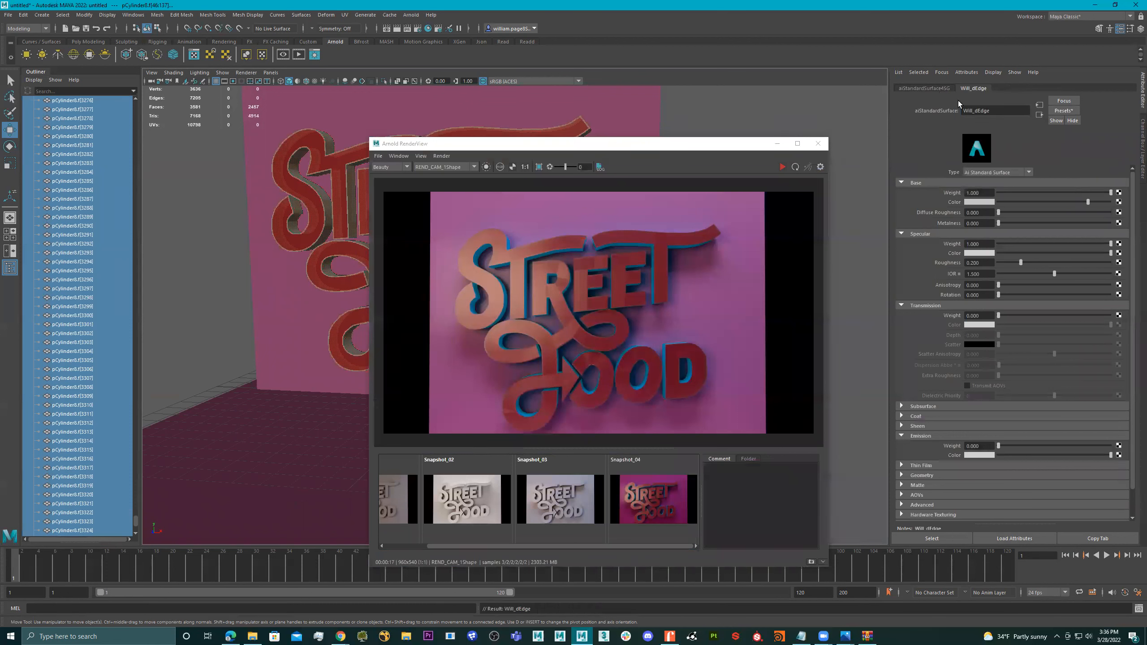
{"action": "left_click", "coordinate": [1006, 111]}
- Set Will_Edge's base color to the yellow palette swatch and start the Arnold render
{"action": "left_click", "coordinate": [980, 204]}
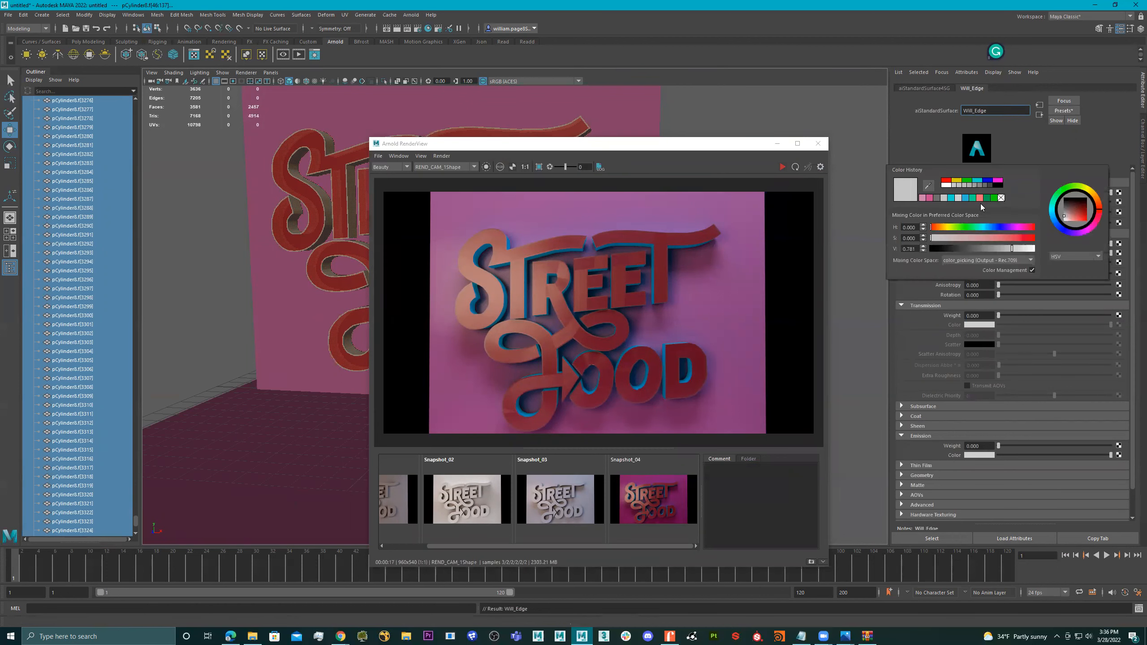
{"action": "left_click", "coordinate": [999, 181]}
{"action": "left_click", "coordinate": [956, 181]}
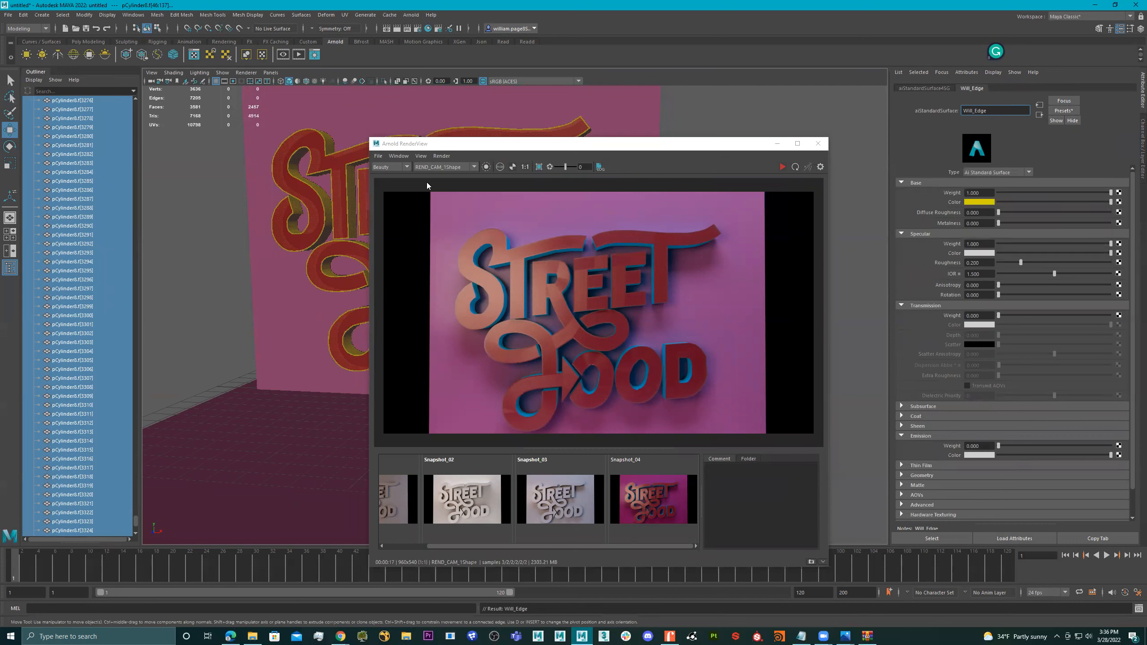
{"action": "left_click", "coordinate": [782, 167]}
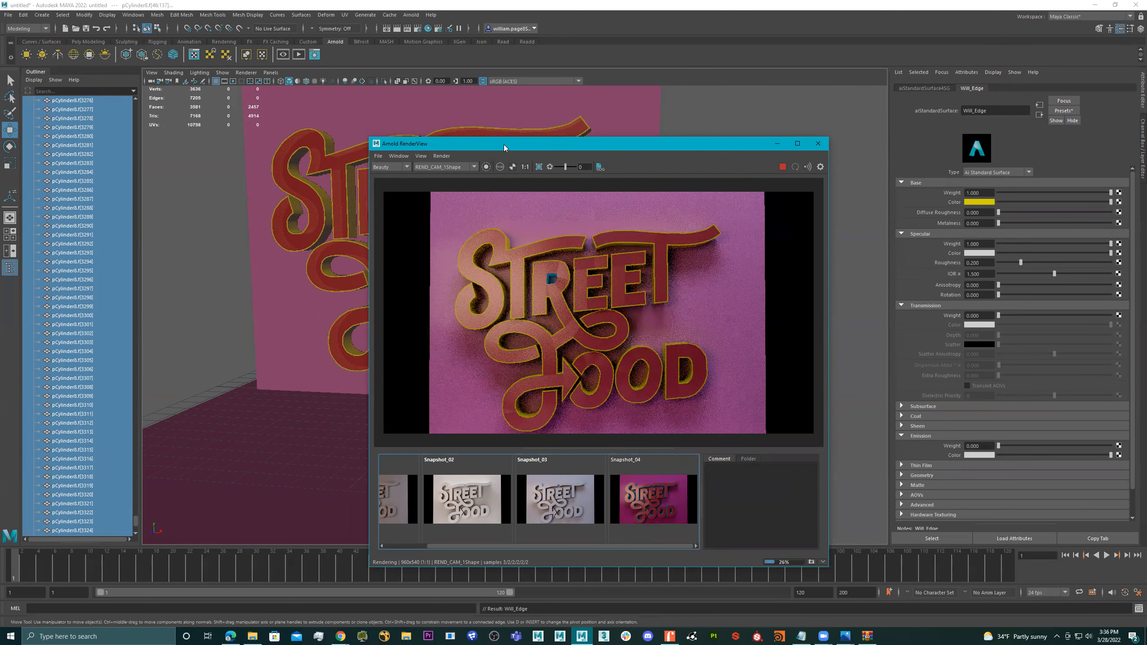
- Move the render view aside and examine the lettering mesh from its side to see which faces are yellow
{"action": "left_click_drag", "start_coordinate": [504, 144], "coordinate": [726, 204]}
{"action": "right_click_drag", "start_coordinate": [491, 168], "coordinate": [605, 128]}
{"action": "left_click", "coordinate": [497, 176]}
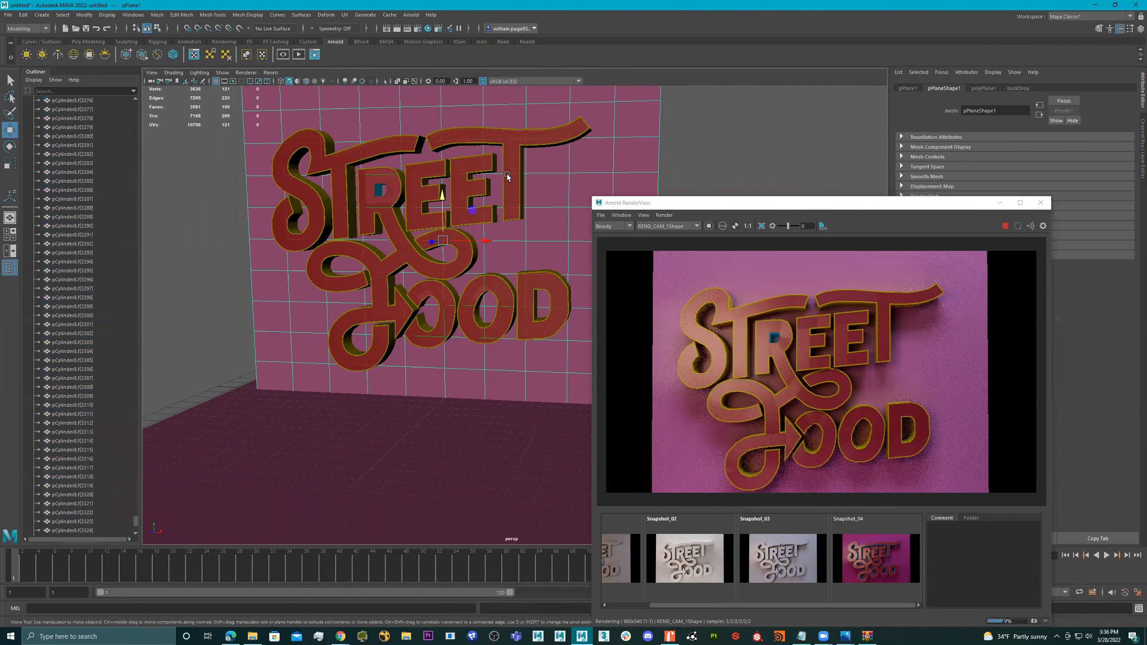
{"action": "left_click", "coordinate": [519, 176]}
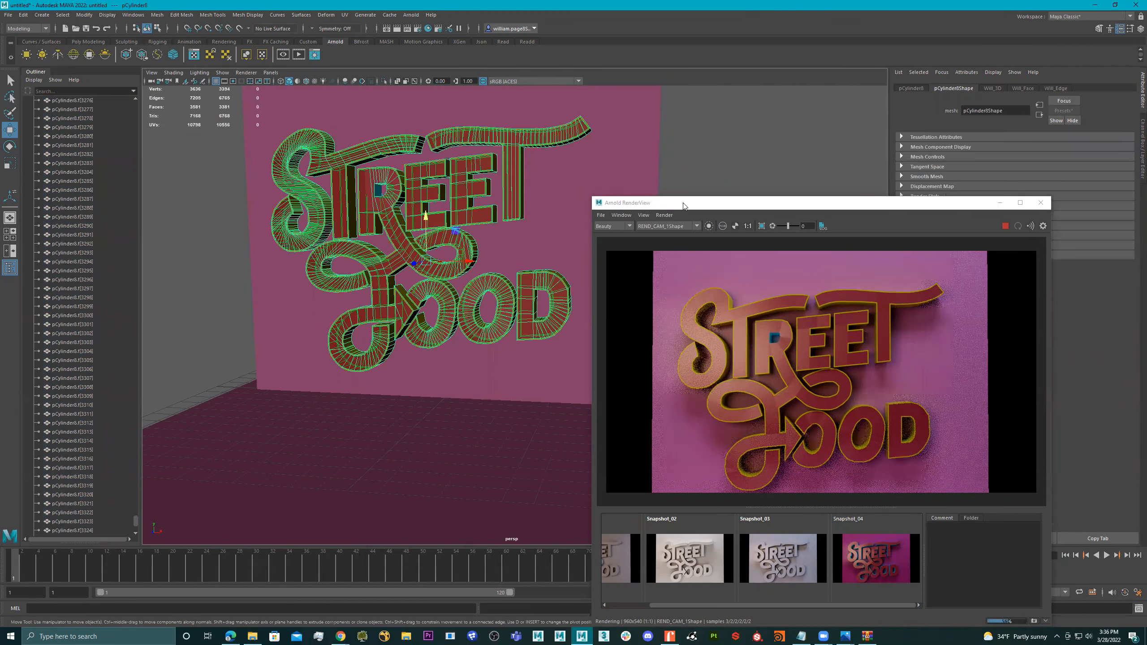
{"action": "left_click_drag", "start_coordinate": [564, 213], "coordinate": [333, 228], "text": "alt"}
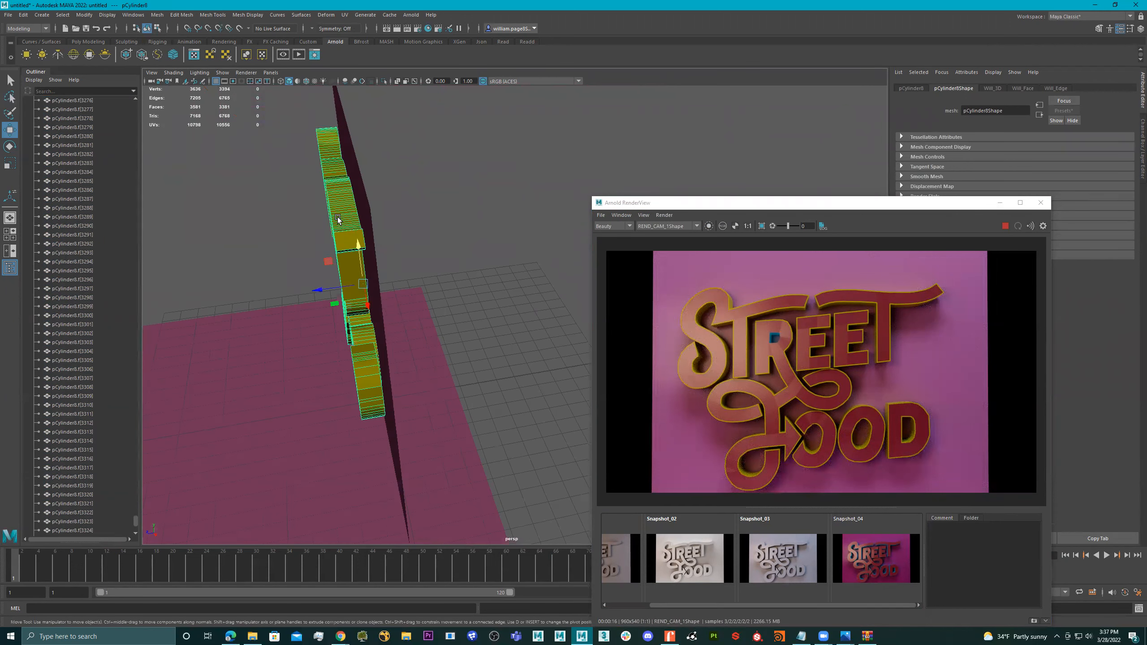
{"action": "right_click_drag", "start_coordinate": [354, 226], "coordinate": [526, 164]}
{"action": "left_click", "coordinate": [548, 198]}
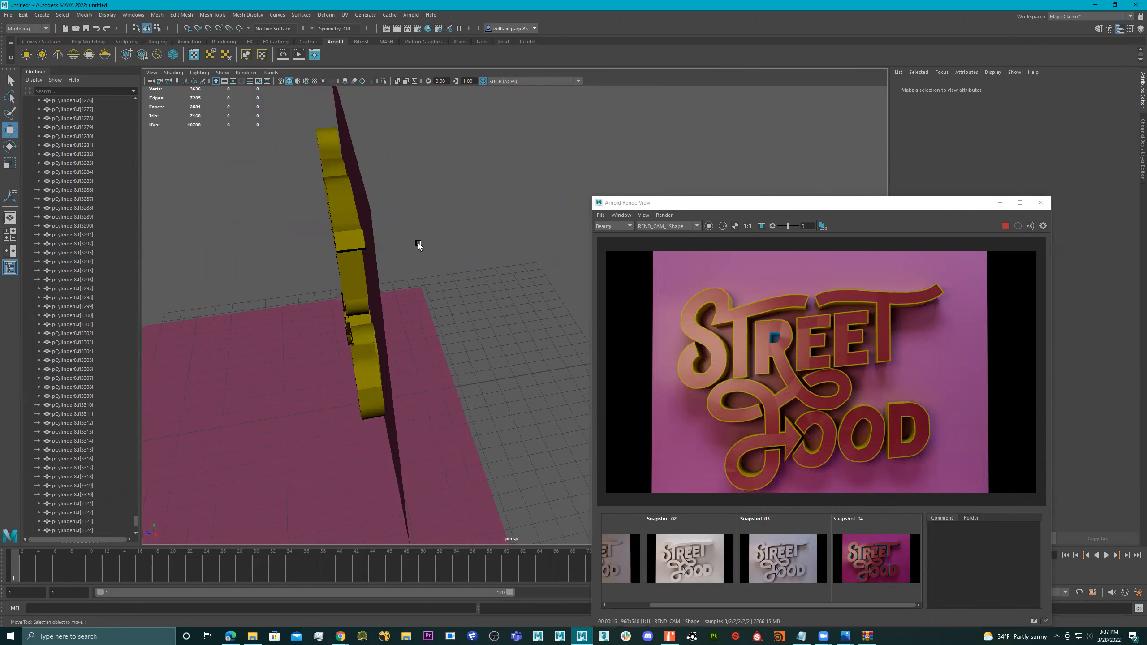
- Show the four-view layout and select the lettering's side-thickness faces across its full width in the top view
{"action": "left_click", "coordinate": [353, 249]}
{"action": "left_click_drag", "start_coordinate": [353, 249], "coordinate": [399, 220], "text": "alt"}
{"action": "key", "text": "space"}
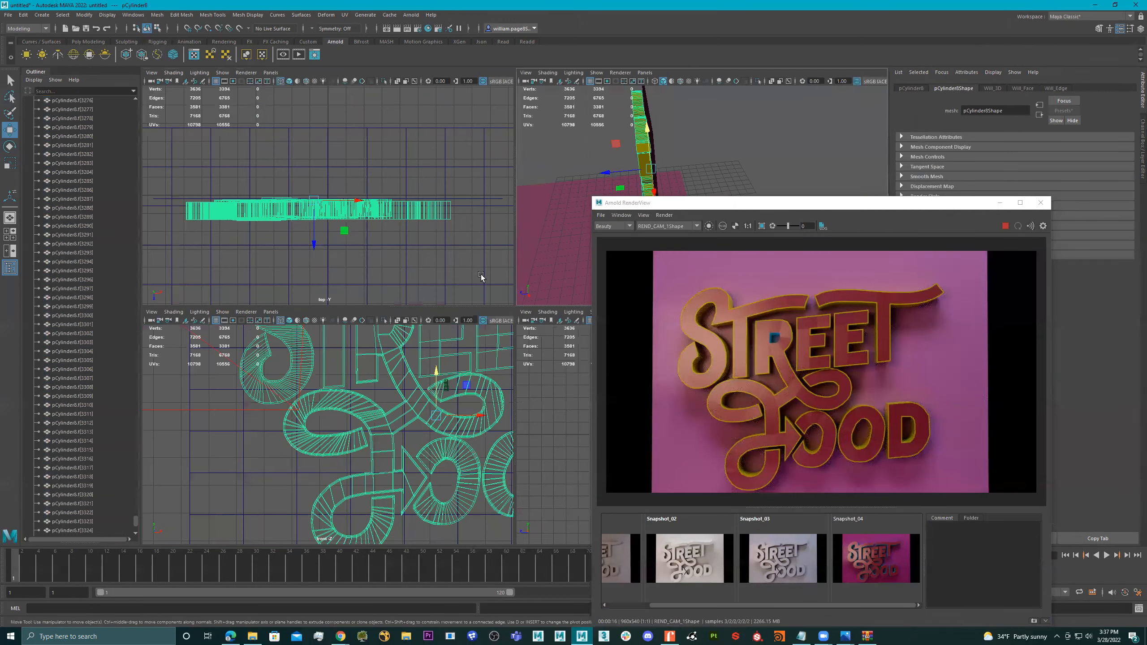
{"action": "right_click_drag", "start_coordinate": [432, 209], "coordinate": [434, 238]}
{"action": "left_click", "coordinate": [456, 223]}
{"action": "left_click", "coordinate": [453, 111]}
{"action": "left_click", "coordinate": [418, 216]}
{"action": "left_click_drag", "start_coordinate": [466, 214], "coordinate": [173, 213]}
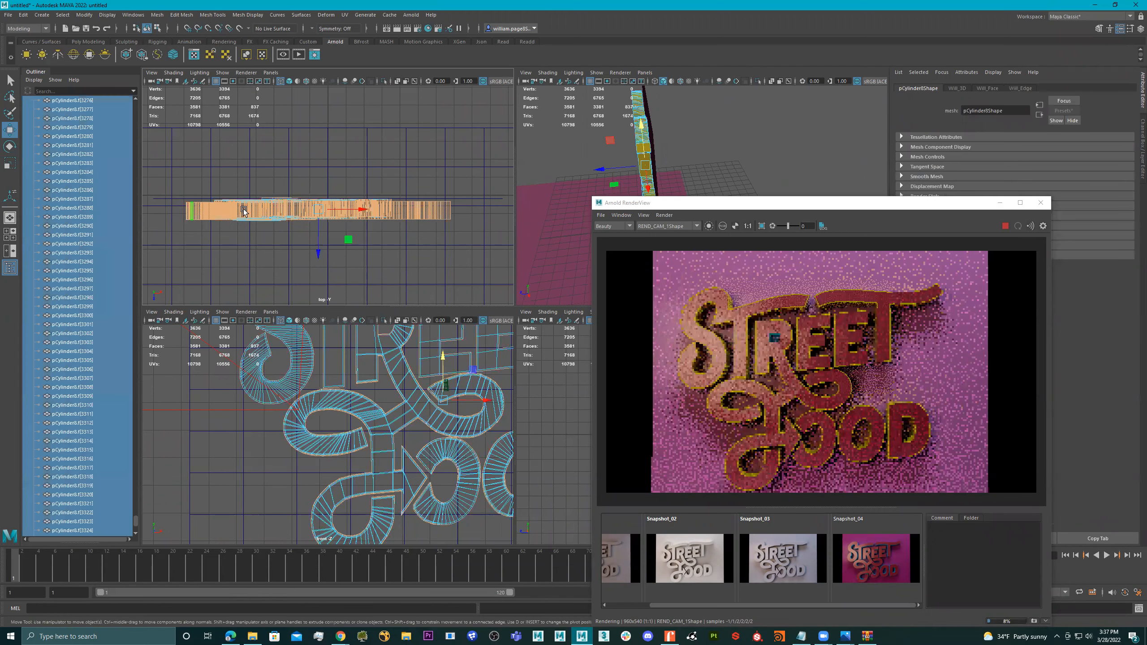
- Create a quick select set named 3D_thicknes from the selected side faces
{"action": "right_click", "coordinate": [418, 207]}
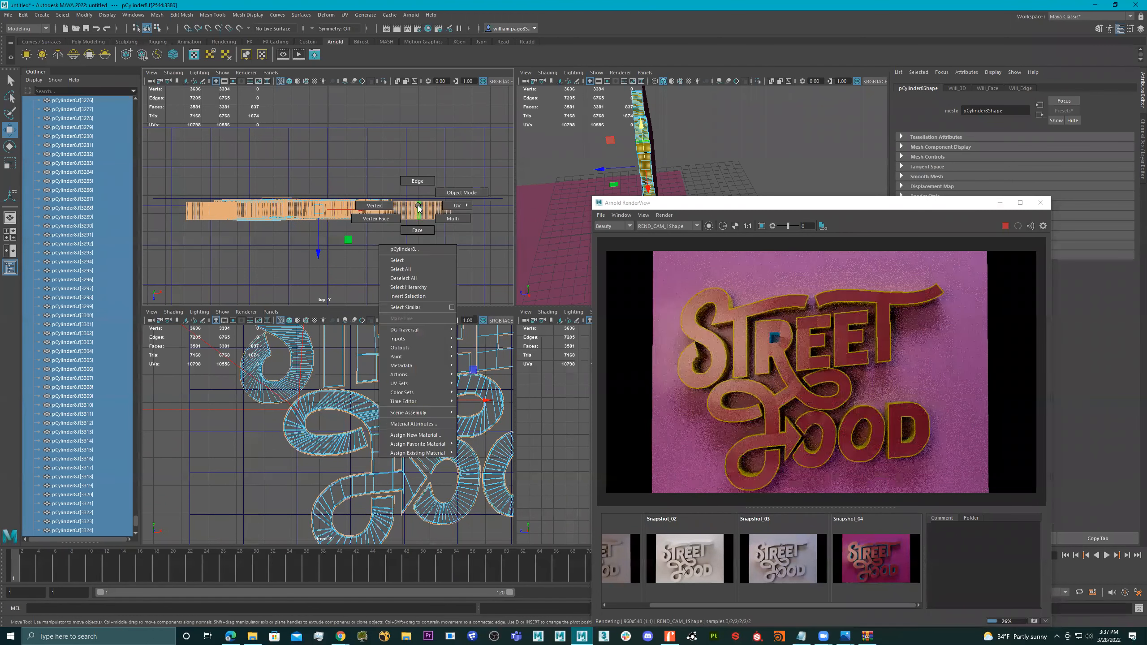
{"action": "right_click_drag", "start_coordinate": [428, 405], "coordinate": [415, 204]}
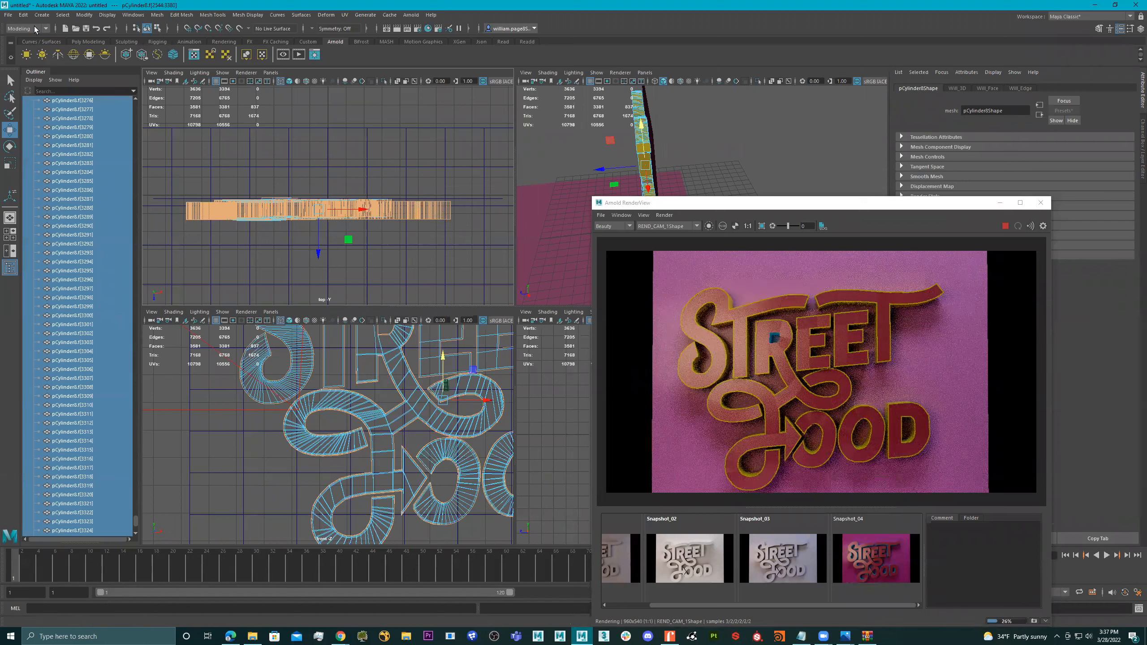
{"action": "left_click", "coordinate": [42, 14]}
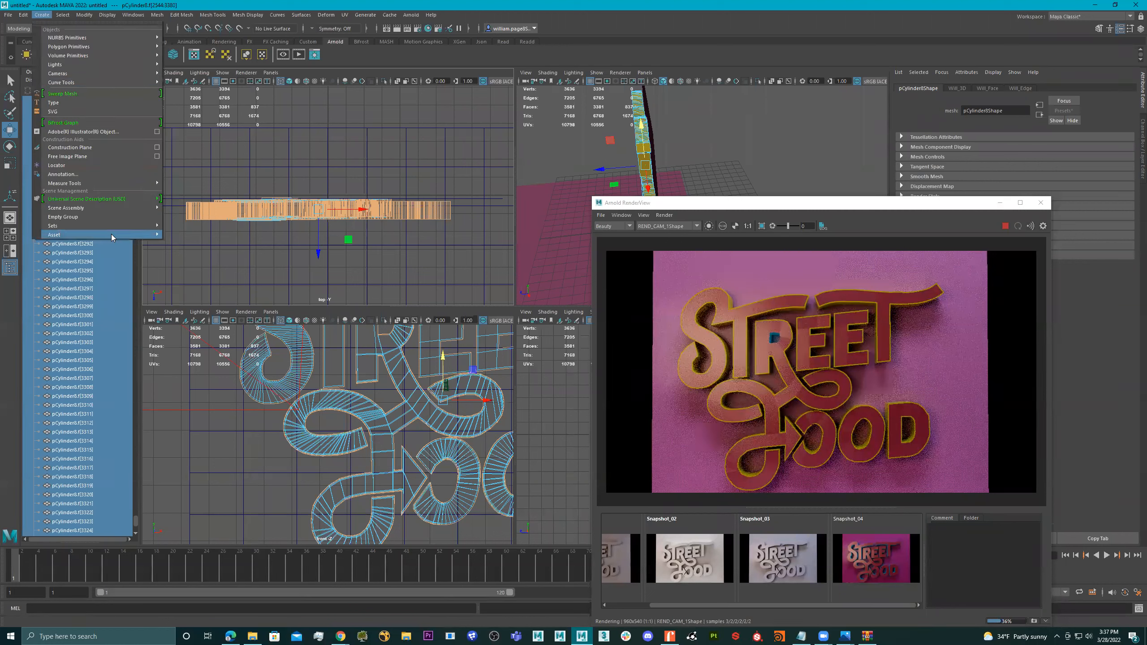
{"action": "mouse_move", "coordinate": [158, 227]}
{"action": "left_click", "coordinate": [198, 244]}
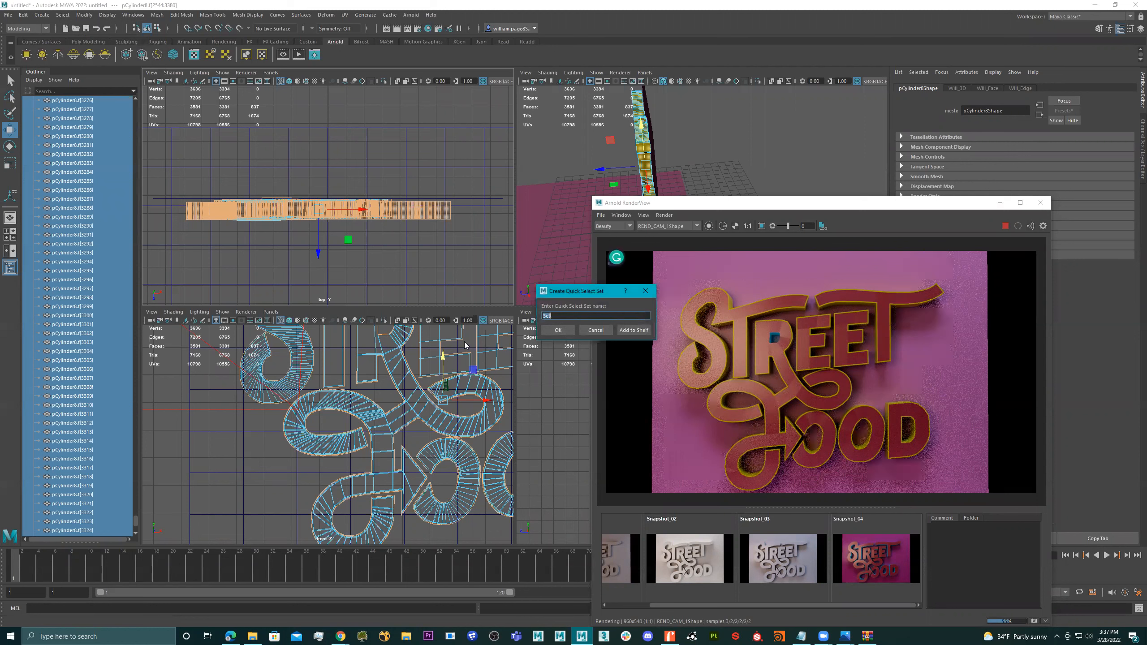
{"action": "type", "text": "3D_thicknes"}
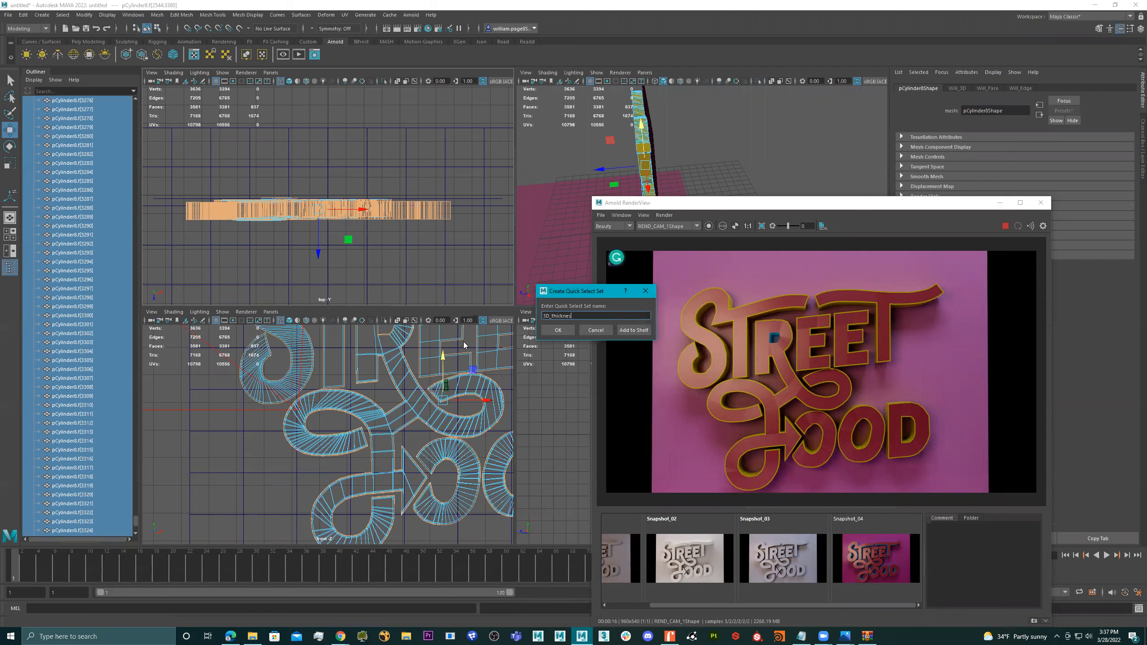
{"action": "left_click", "coordinate": [559, 330]}
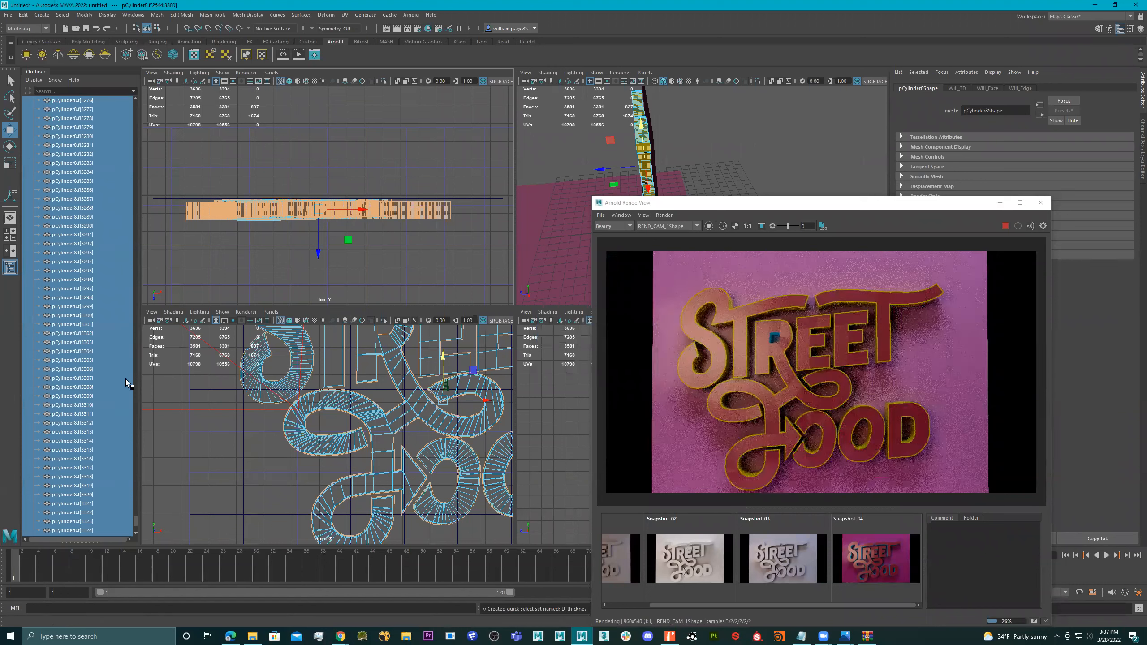
- Collapse the Outline set's member list and select the Outline and D_thicknes sets in turn to compare them
{"action": "left_click_drag", "start_coordinate": [135, 522], "coordinate": [136, 109]}
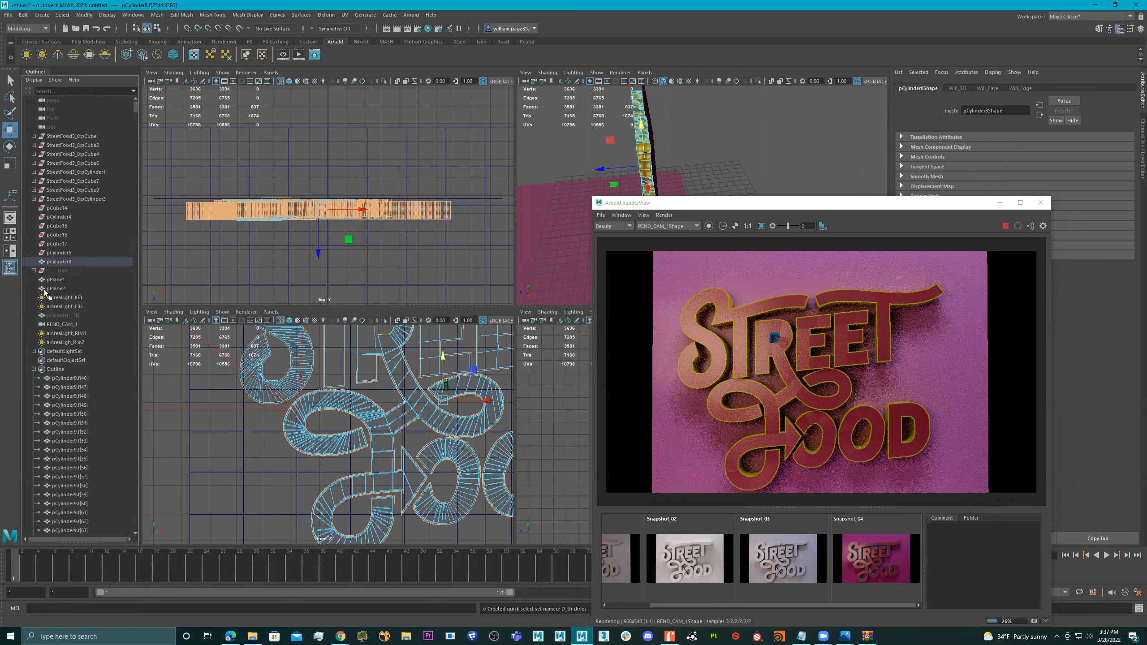
{"action": "left_click", "coordinate": [34, 370]}
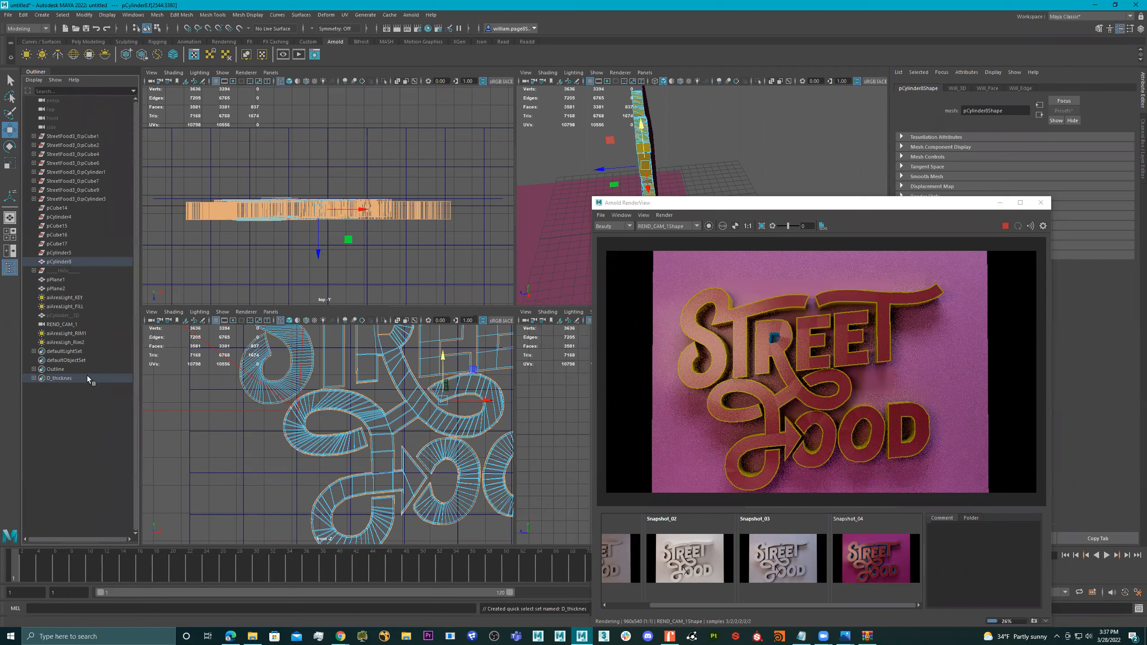
{"action": "left_click", "coordinate": [60, 371]}
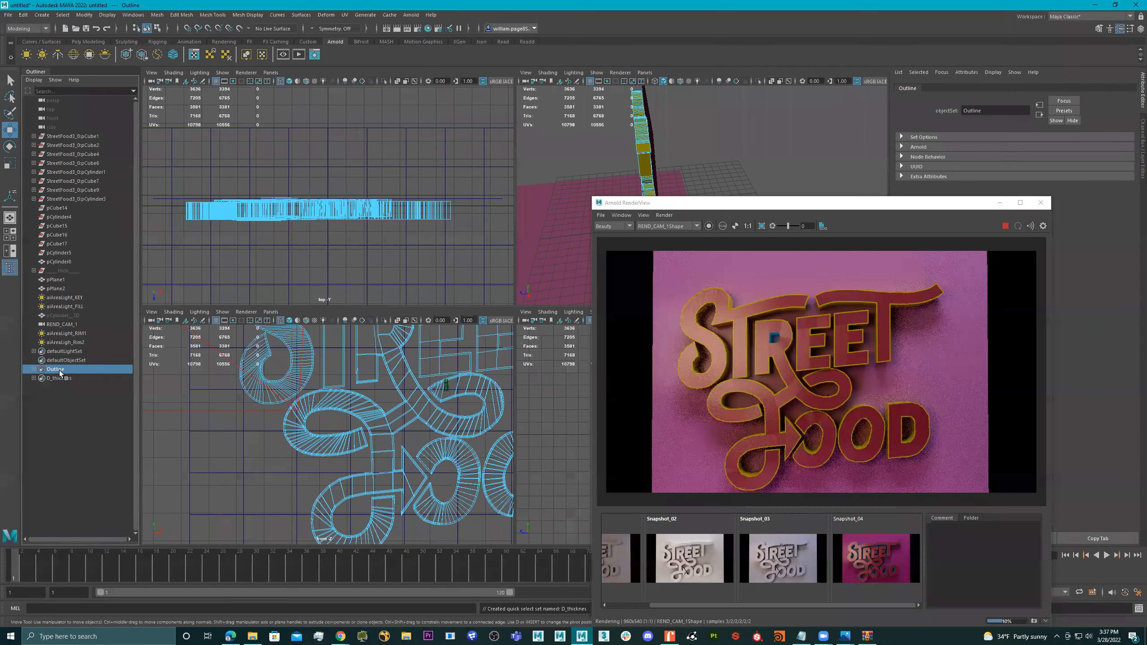
{"action": "left_click", "coordinate": [63, 378]}
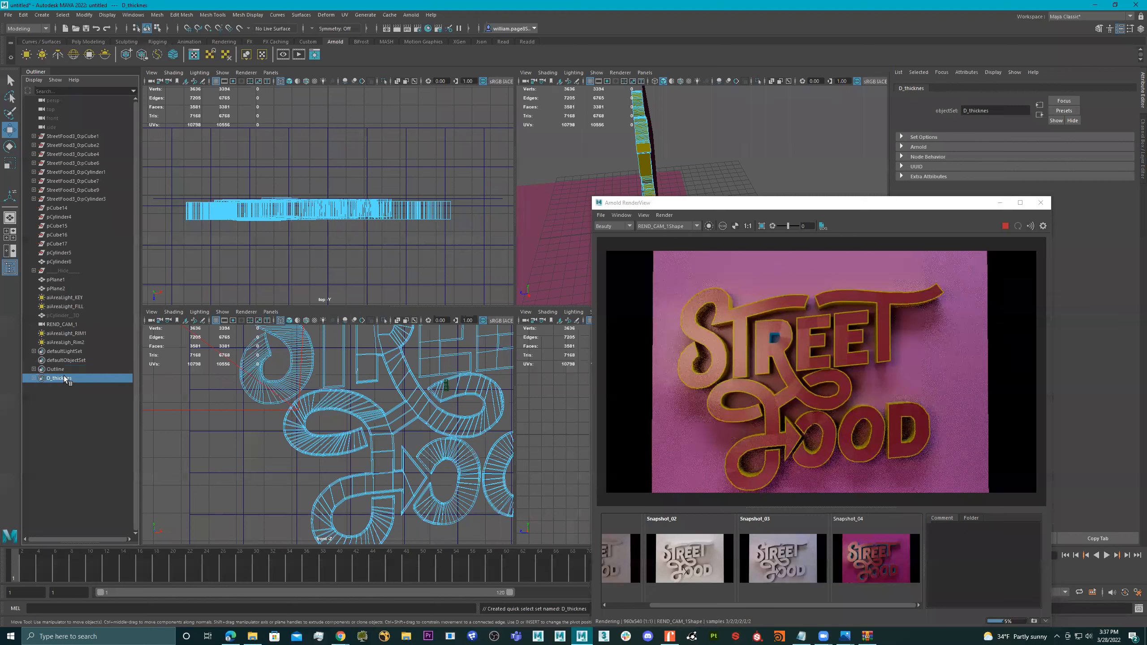
- Expand the D_thicknes set, stop the render, and select all of the set's member faces from first to last
{"action": "left_click", "coordinate": [36, 379]}
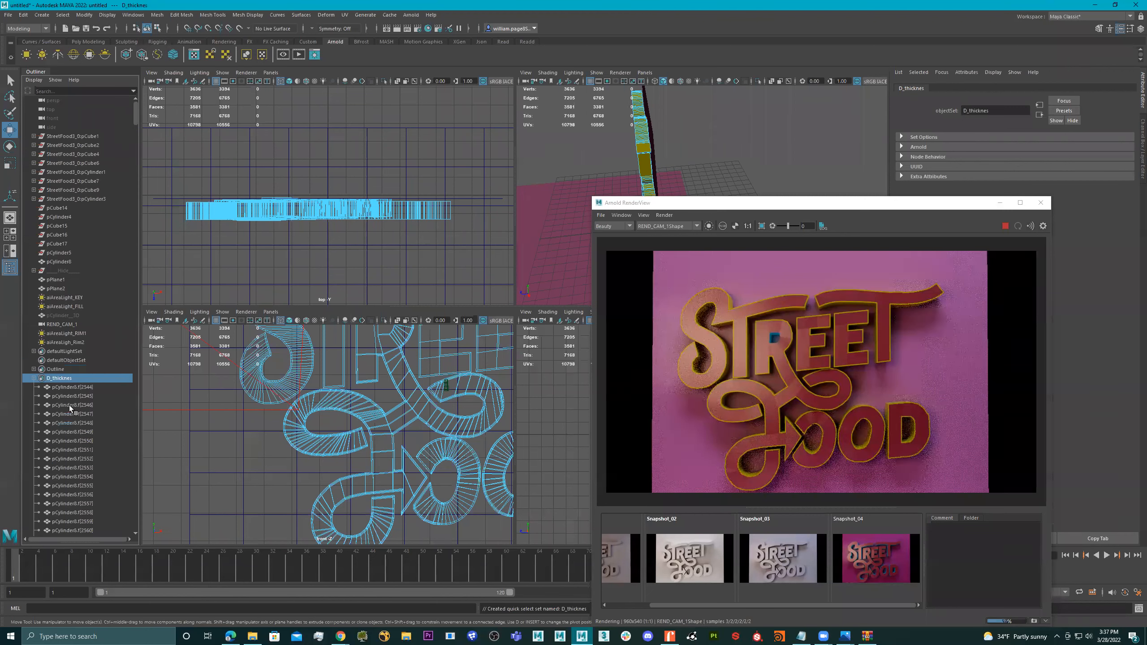
{"action": "left_click", "coordinate": [71, 406]}
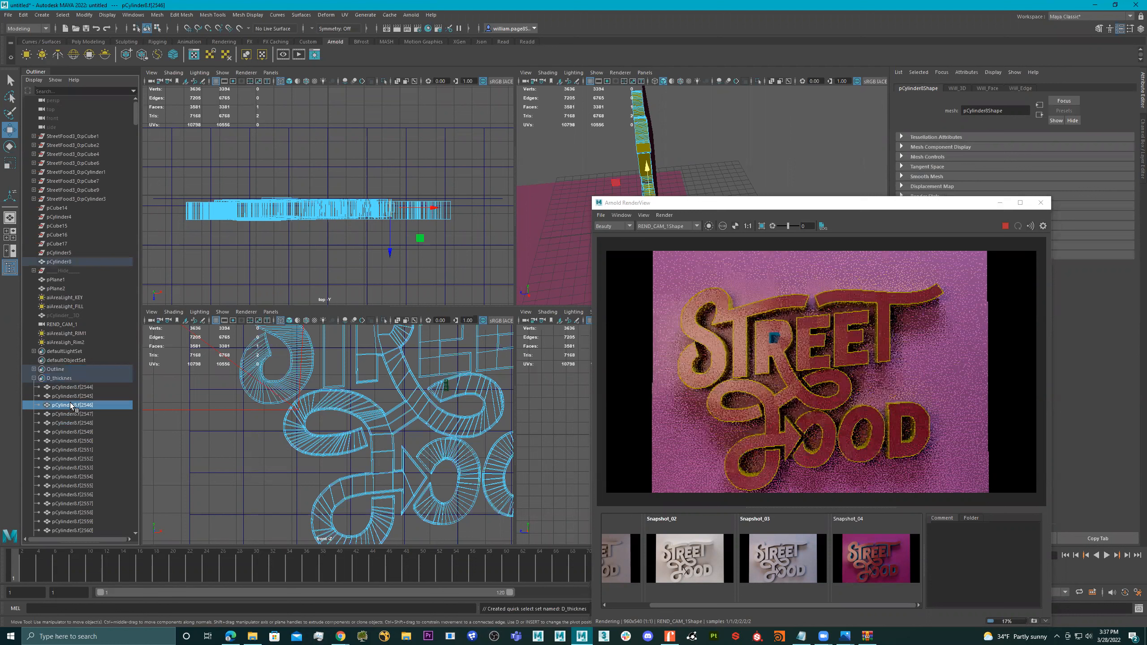
{"action": "key", "text": "Up"}
{"action": "key", "text": "Up"}
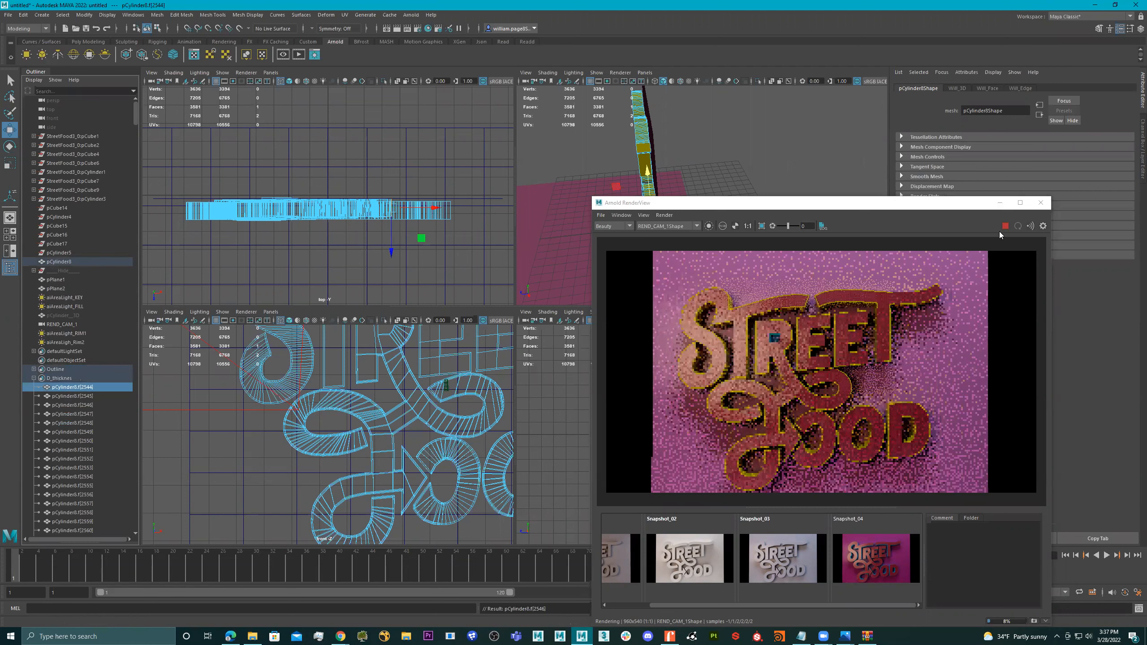
{"action": "left_click", "coordinate": [1004, 226]}
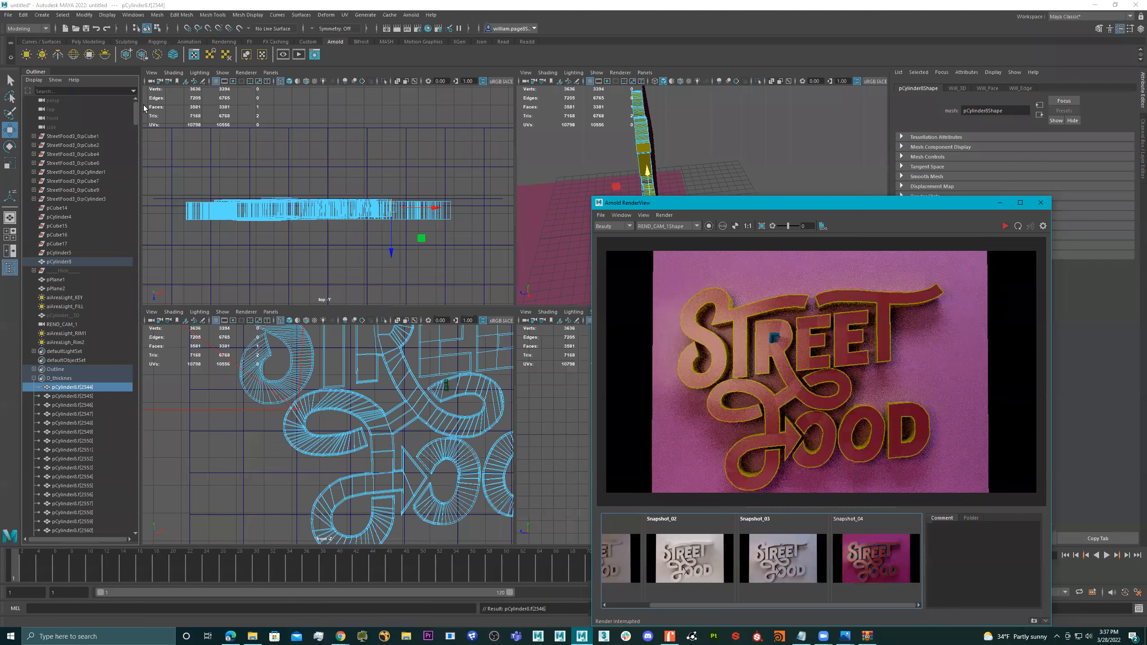
{"action": "left_click_drag", "start_coordinate": [135, 118], "coordinate": [78, 532]}
{"action": "left_click", "coordinate": [79, 531], "text": "shift"}
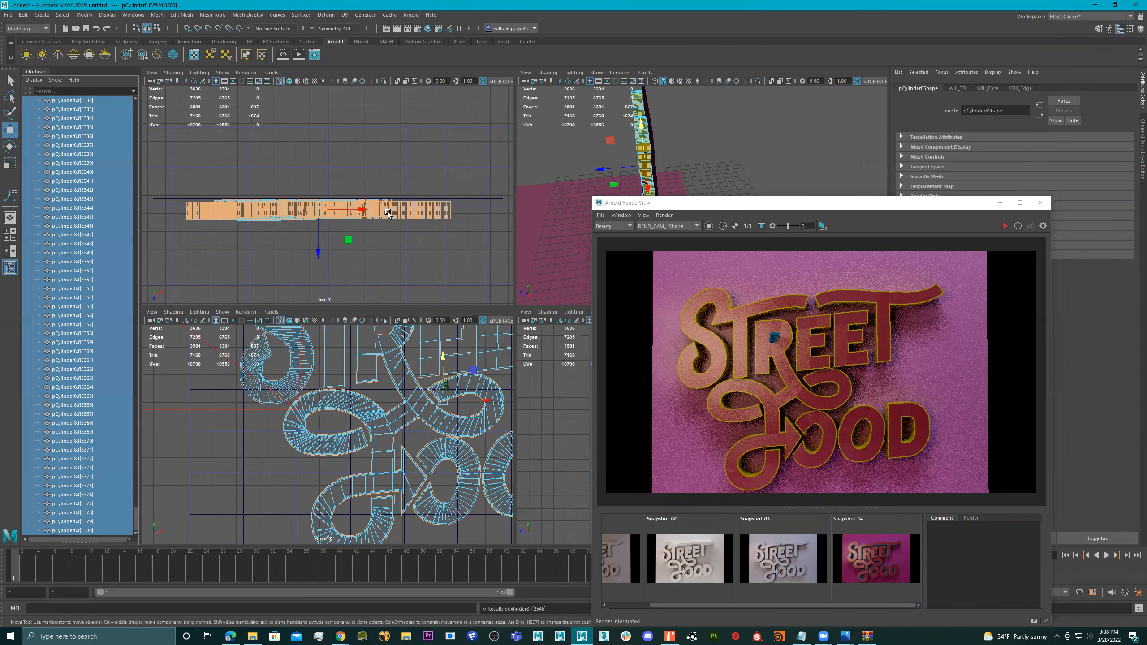
- Assign the existing Will_3D material to the selected side faces and restart the Arnold render
{"action": "key", "text": "f"}
{"action": "right_click", "coordinate": [600, 132]}
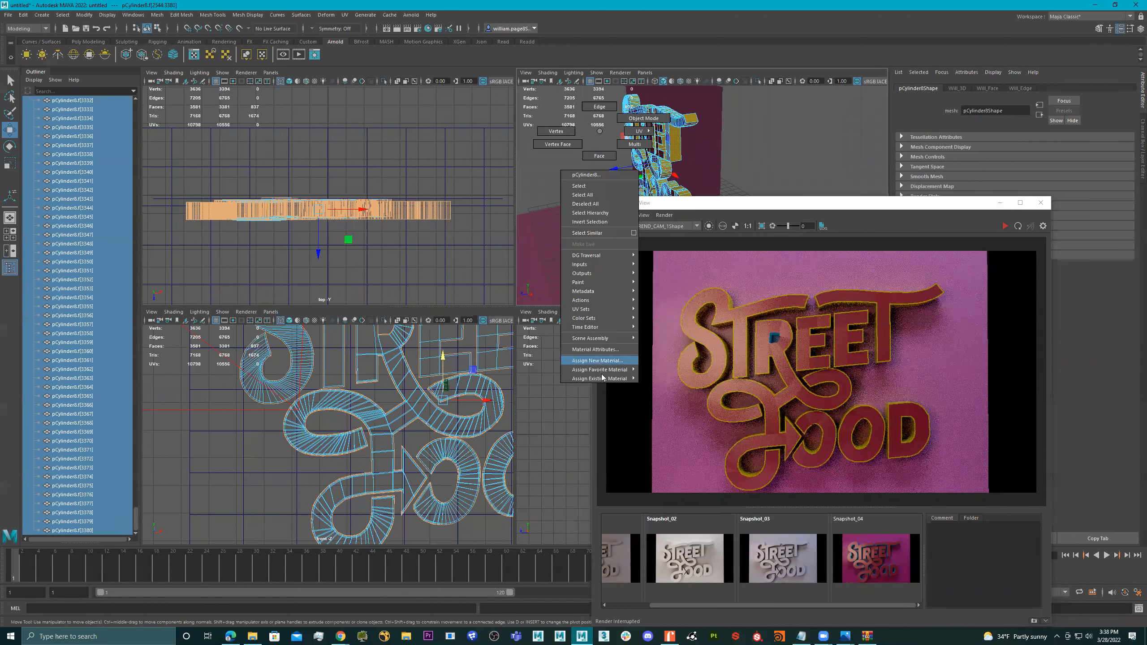
{"action": "mouse_move", "coordinate": [603, 378]}
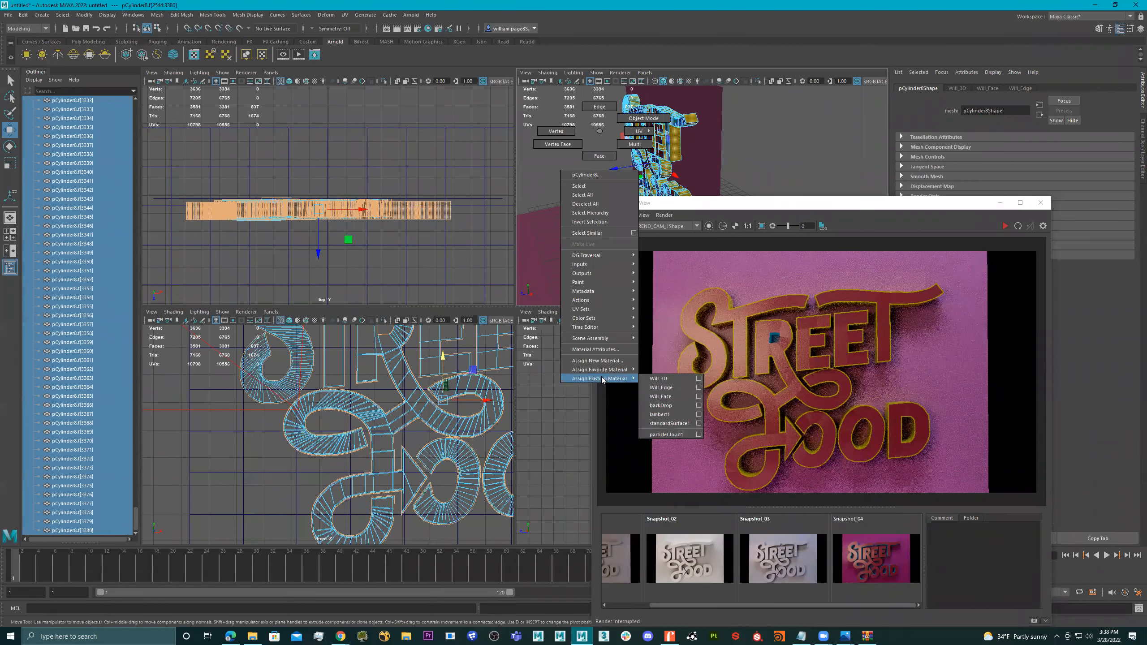
{"action": "left_click", "coordinate": [677, 379]}
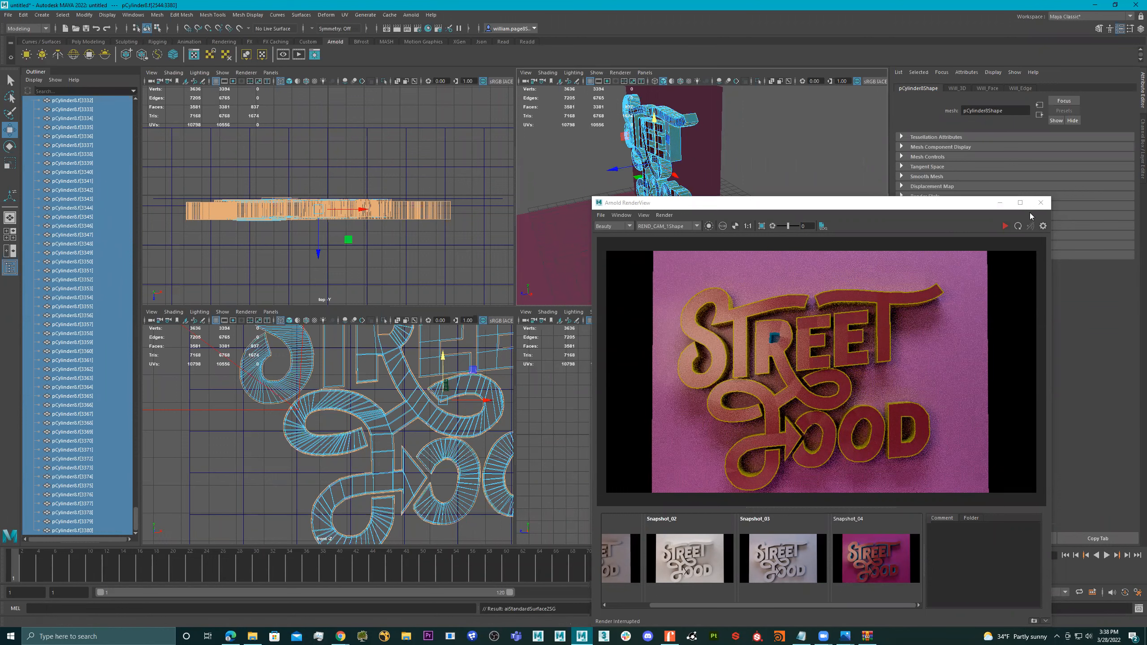
{"action": "left_click_drag", "start_coordinate": [979, 207], "coordinate": [661, 138]}
{"action": "left_click", "coordinate": [687, 157]}
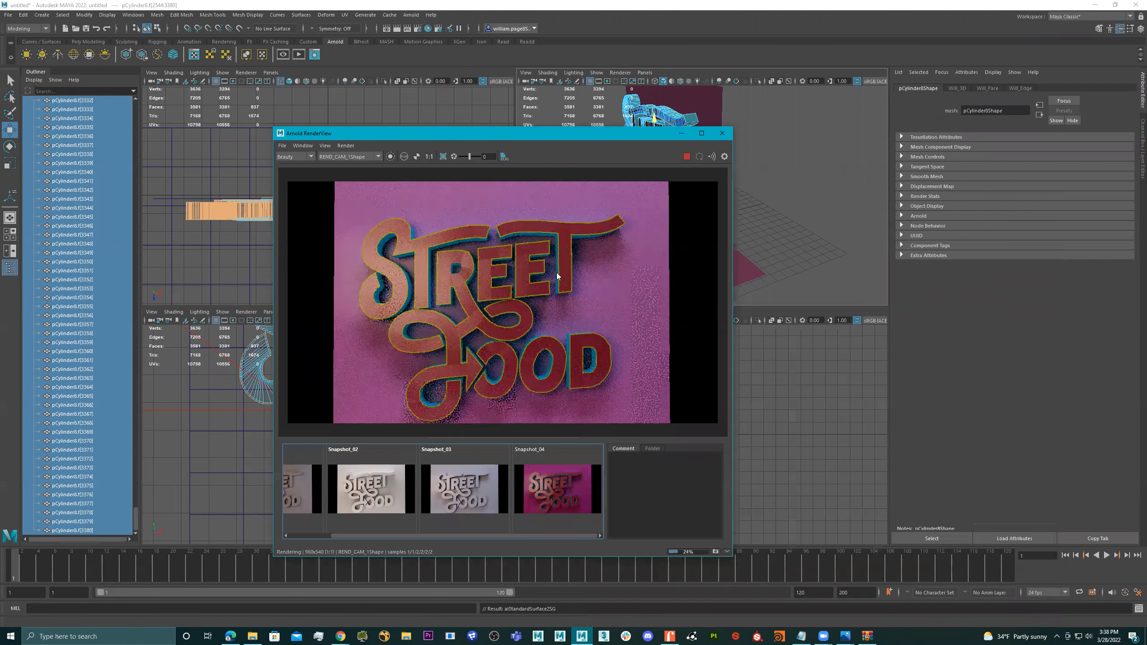
- Examine the rendered lettering up close, checking its side color and edge outline on both words
{"action": "scroll", "coordinate": [555, 272], "scroll_direction": "up", "scroll_amount": 5}
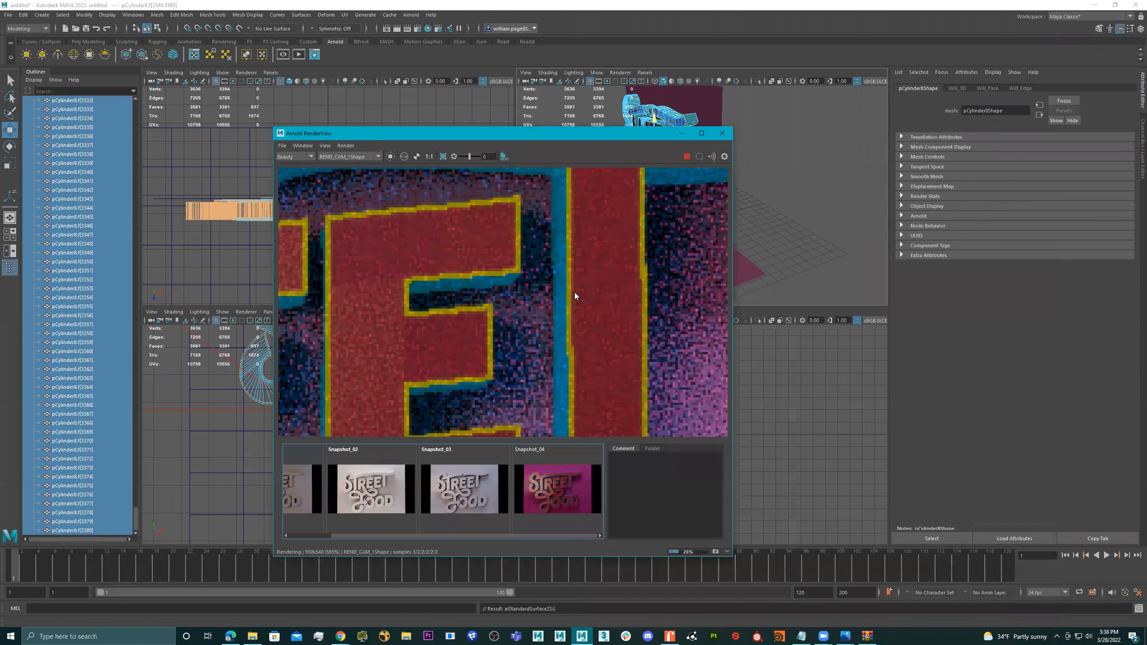
{"action": "scroll", "coordinate": [592, 301], "scroll_direction": "down", "scroll_amount": 4}
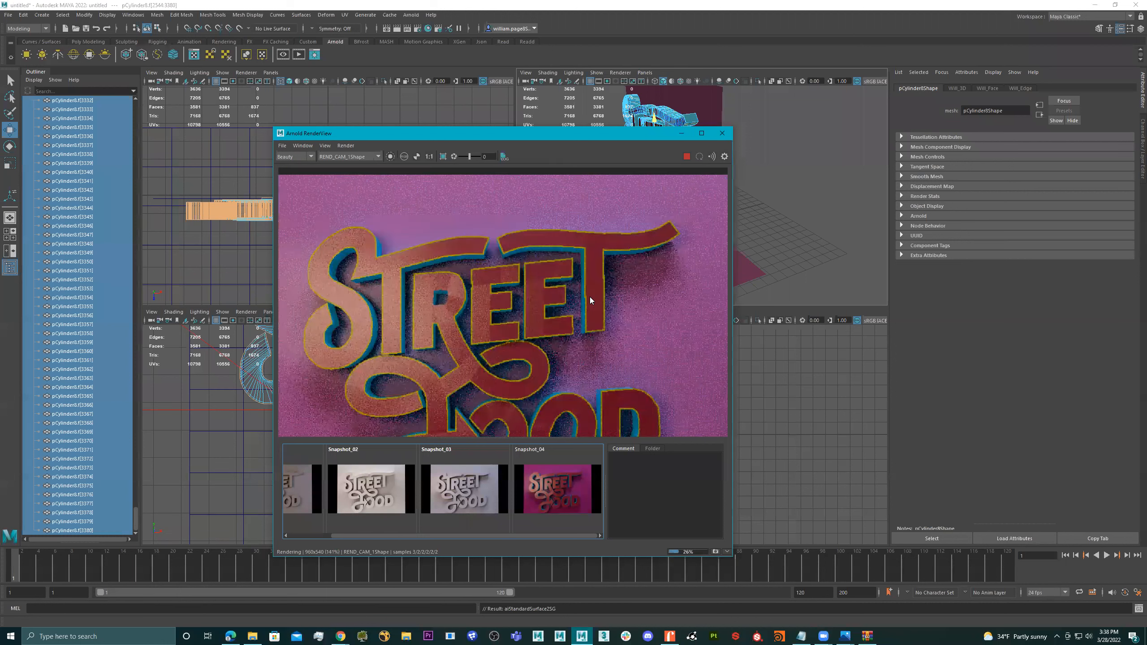
{"action": "scroll", "coordinate": [596, 306], "scroll_direction": "down", "scroll_amount": 1}
{"action": "mouse_move", "coordinate": [596, 306]}
{"action": "left_mouse_down"}
{"action": "mouse_move", "coordinate": [572, 283]}
{"action": "mouse_move", "coordinate": [586, 293]}
{"action": "left_mouse_up"}
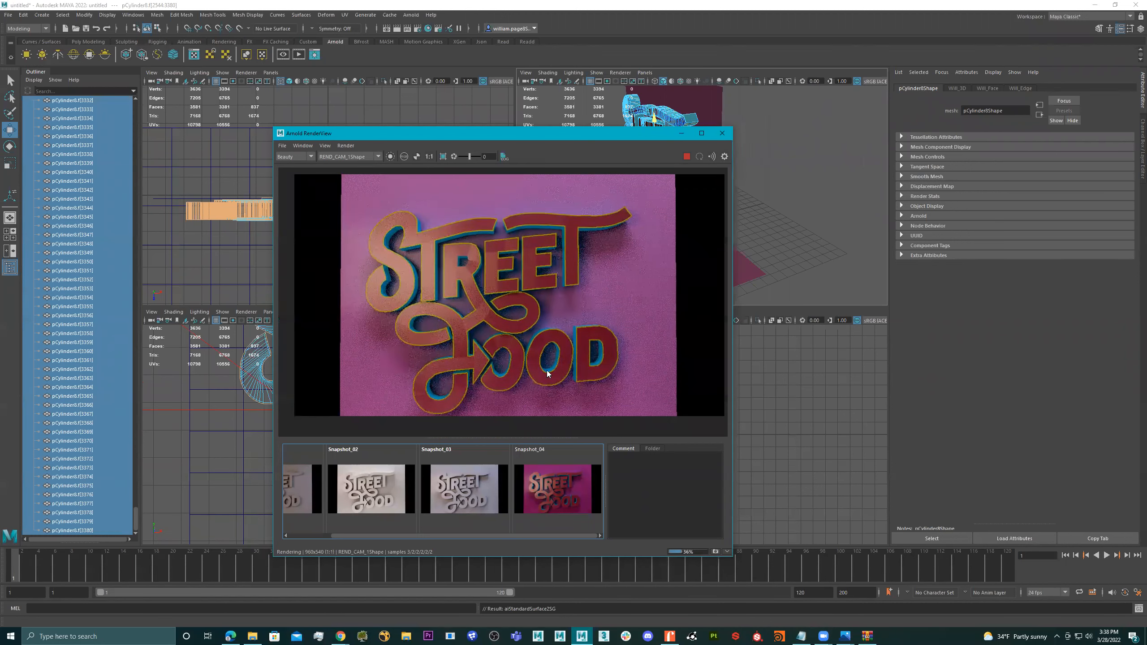
{"action": "scroll", "coordinate": [570, 372], "scroll_direction": "up", "scroll_amount": 2}
{"action": "left_click_drag", "start_coordinate": [570, 372], "coordinate": [580, 277]}
{"action": "scroll", "coordinate": [573, 308], "scroll_direction": "down", "scroll_amount": 3}
{"action": "scroll", "coordinate": [571, 290], "scroll_direction": "up", "scroll_amount": 1}
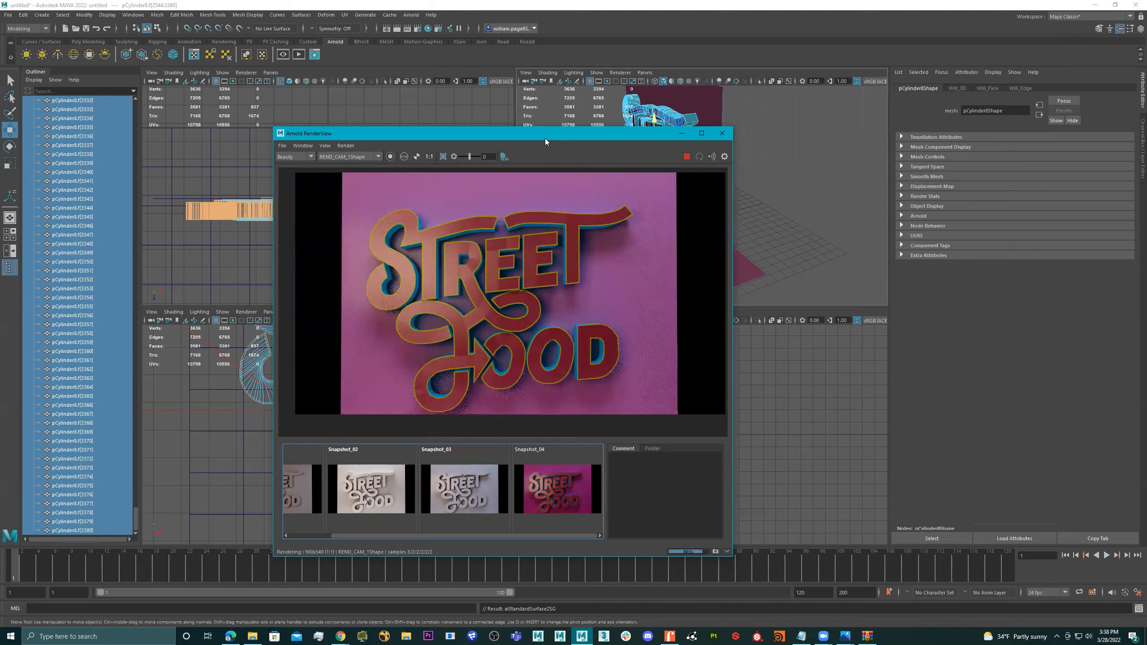
- Move the render view aside and store a snapshot of the current render
{"action": "left_click_drag", "start_coordinate": [546, 138], "coordinate": [659, 100]}
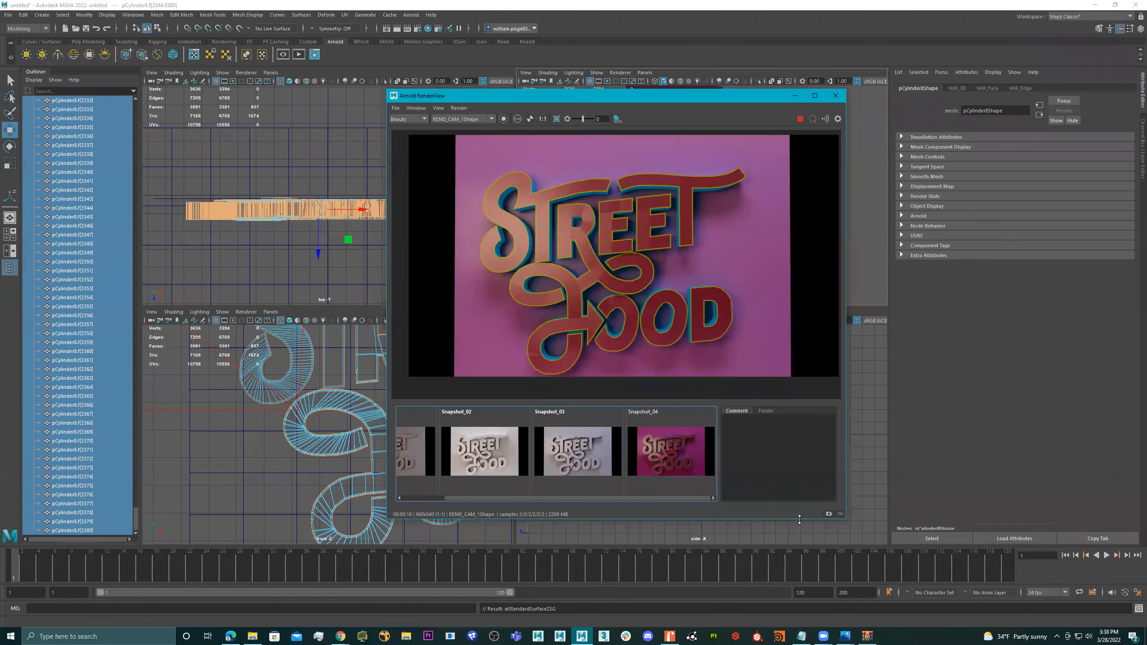
{"action": "left_click", "coordinate": [828, 514]}
{"action": "left_click_drag", "start_coordinate": [626, 498], "coordinate": [682, 494]}
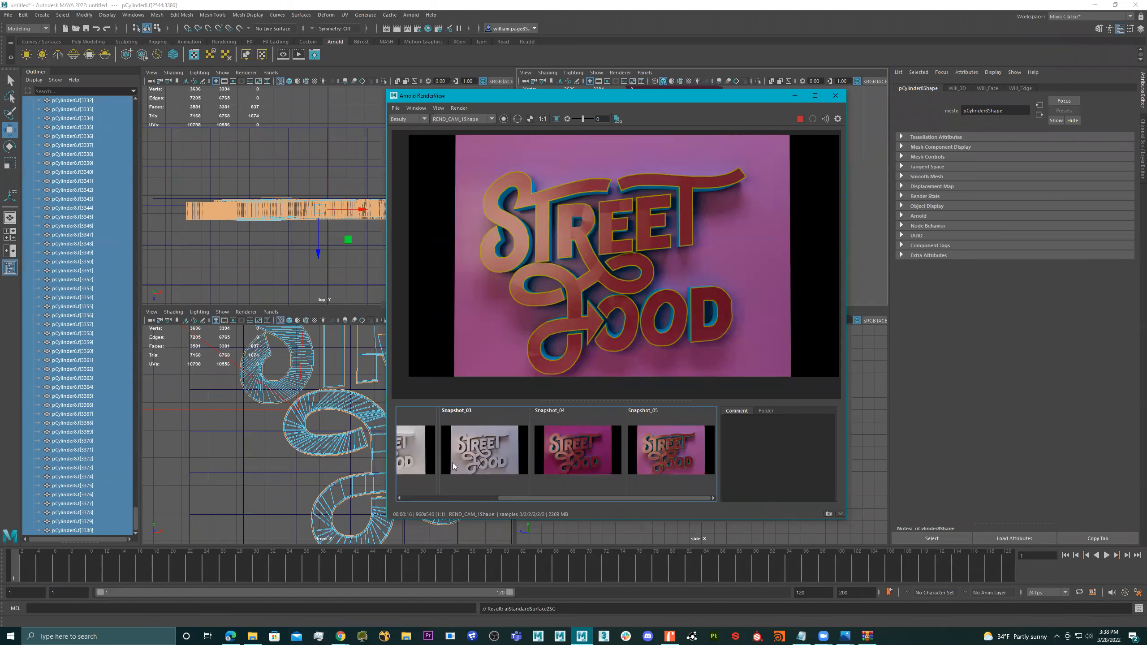
- Compare the stored render snapshots from Snapshot_01 through Snapshot_05, and return to the live render
{"action": "left_click", "coordinate": [453, 462]}
{"action": "left_click", "coordinate": [417, 458]}
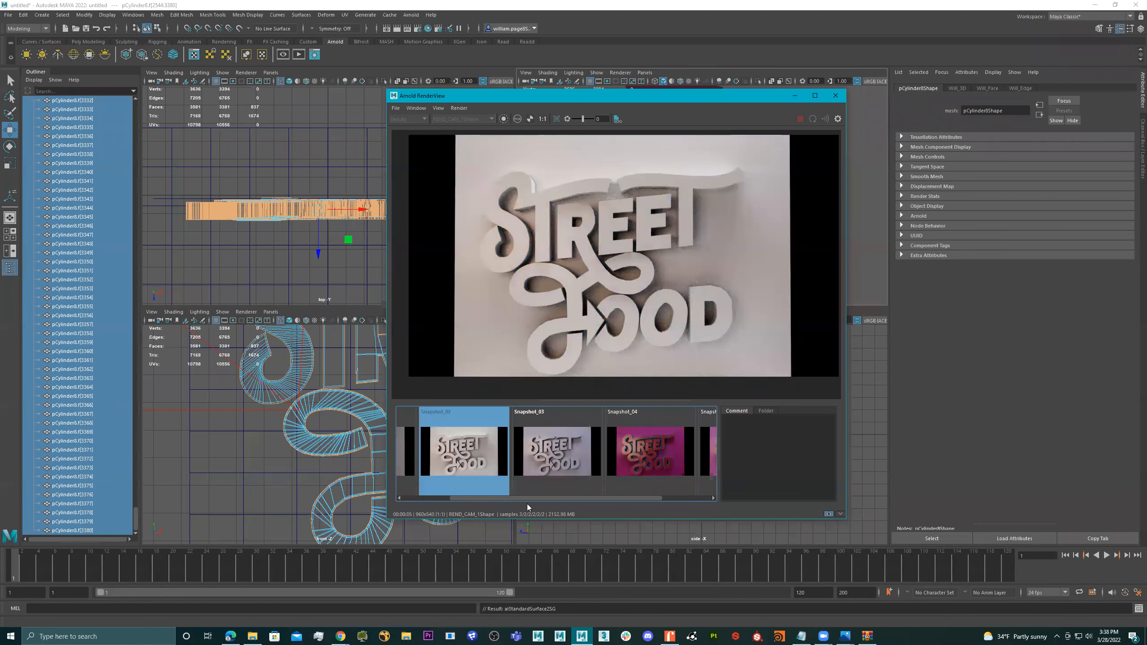
{"action": "left_click_drag", "start_coordinate": [536, 497], "coordinate": [457, 488]}
{"action": "left_click", "coordinate": [469, 459]}
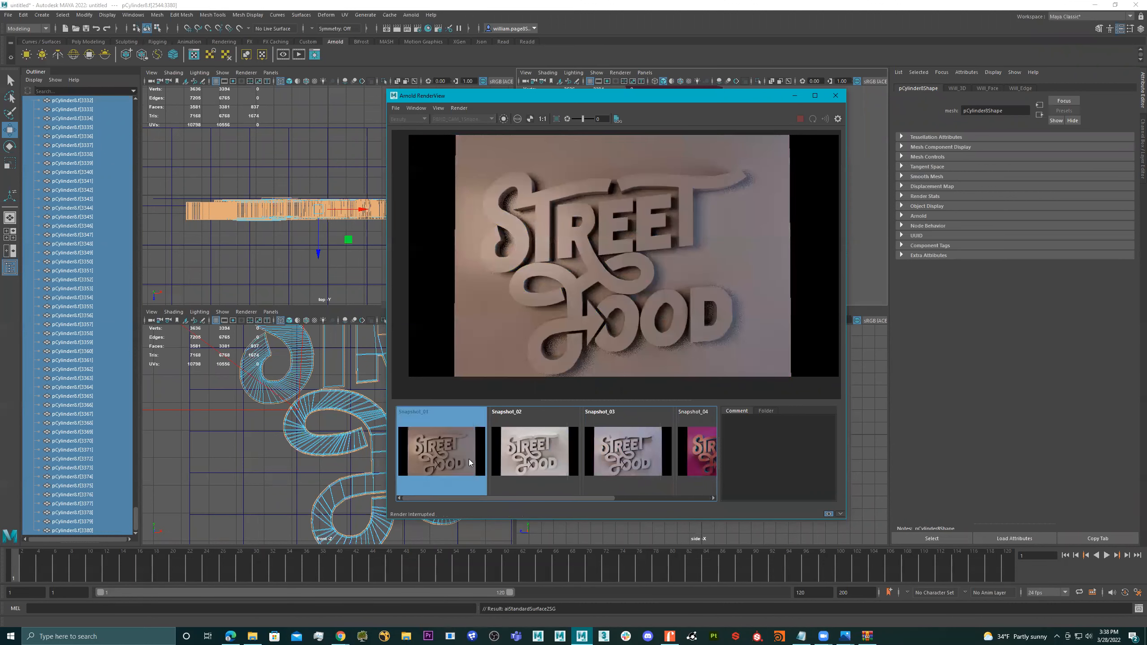
{"action": "left_click", "coordinate": [537, 453]}
{"action": "left_click", "coordinate": [629, 450]}
{"action": "left_click", "coordinate": [706, 455]}
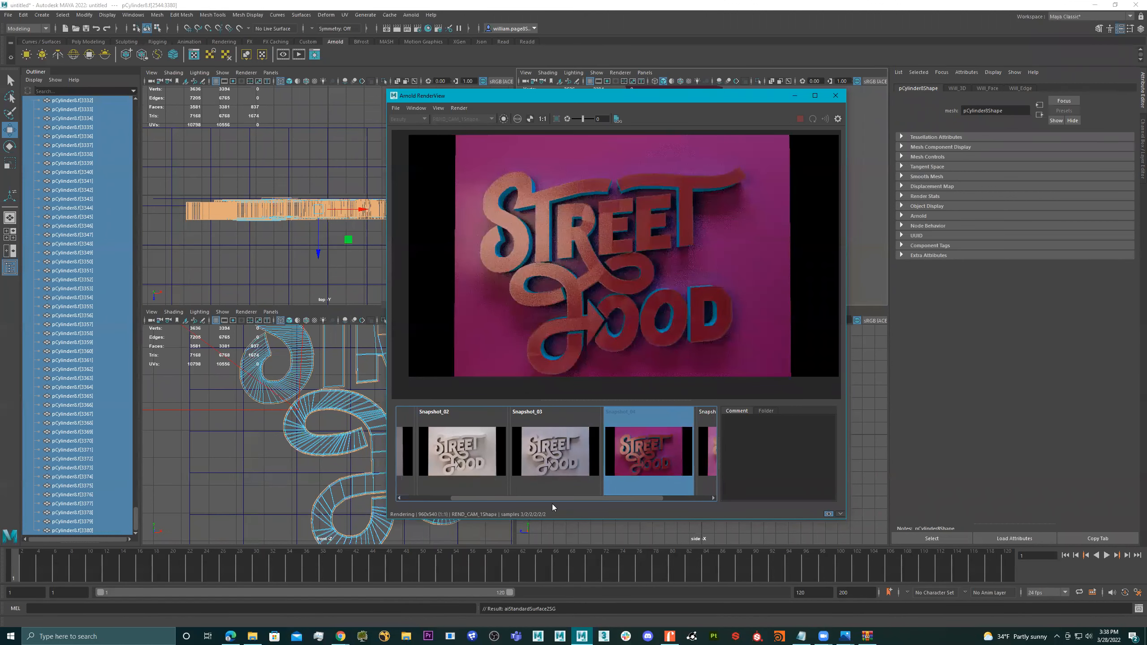
{"action": "left_click_drag", "start_coordinate": [561, 497], "coordinate": [612, 497]}
{"action": "left_click", "coordinate": [653, 456]}
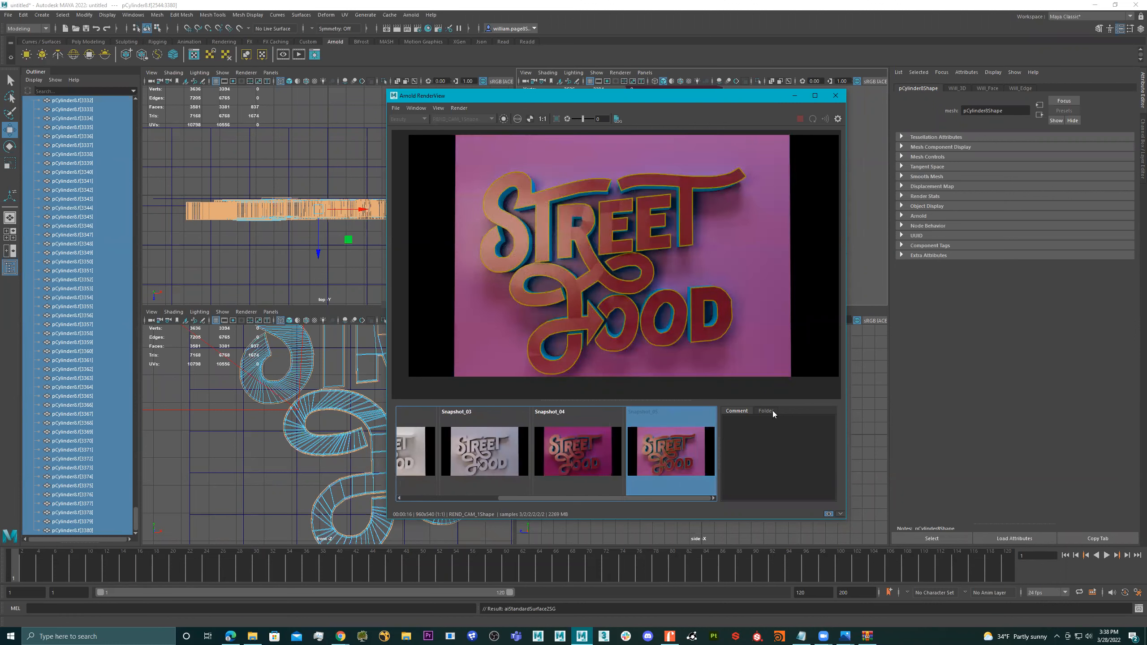
{"action": "left_click", "coordinate": [829, 514]}
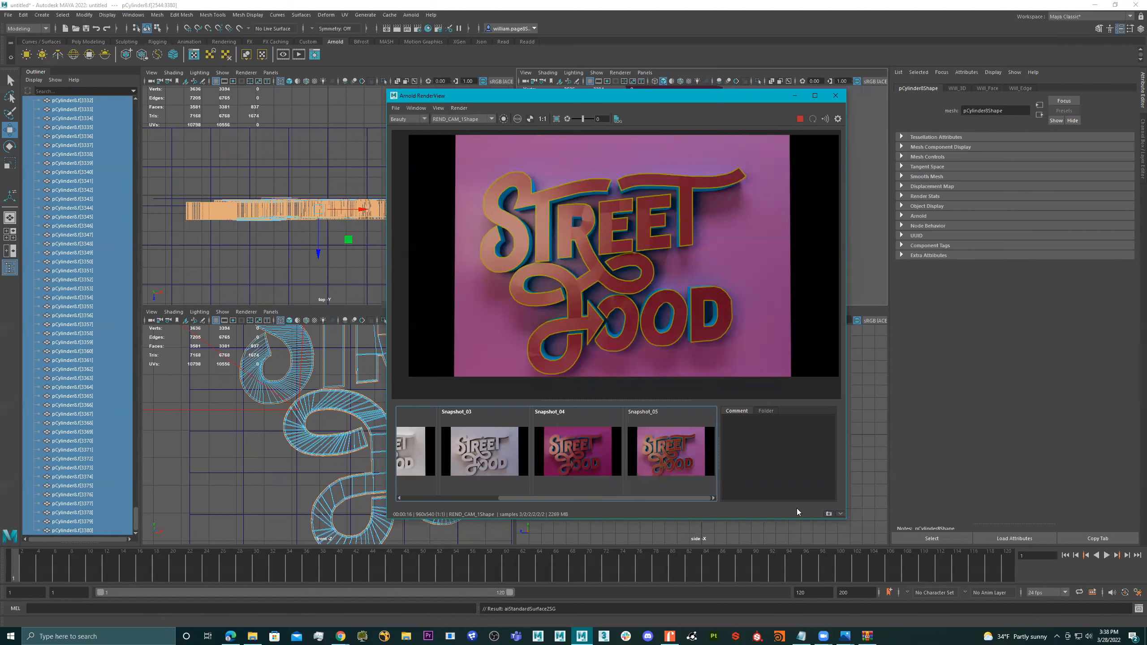
- Store another snapshot of the live render and switch the lettering from face selection to object mode
{"action": "left_click", "coordinate": [829, 515]}
{"action": "left_click_drag", "start_coordinate": [646, 496], "coordinate": [679, 497]}
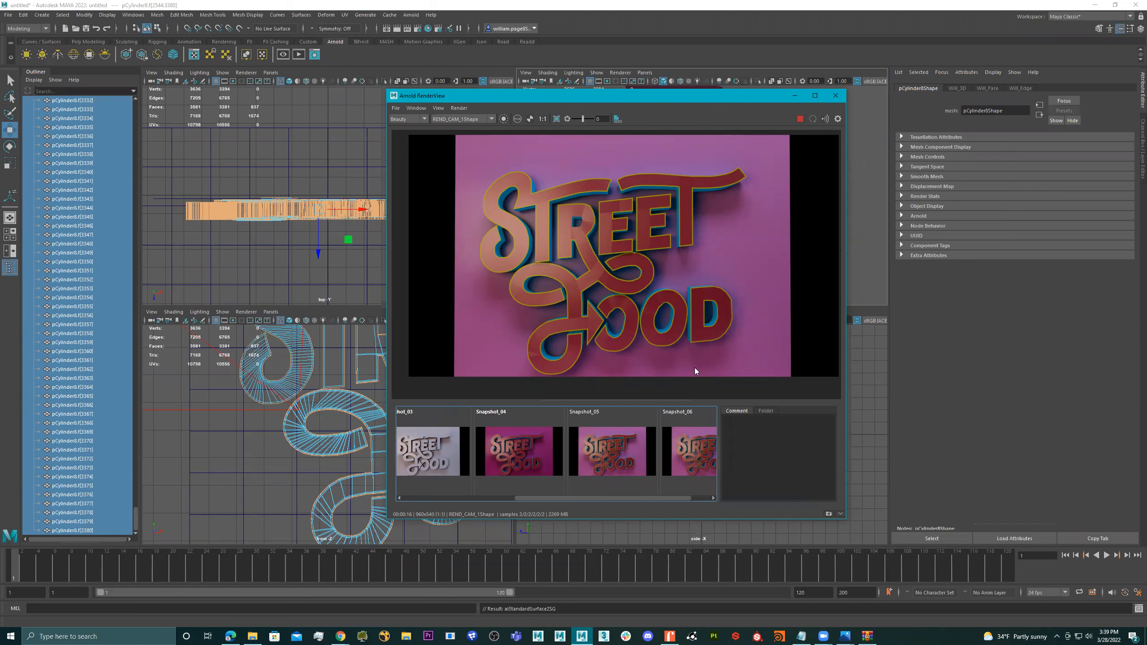
{"action": "key", "text": "F8"}
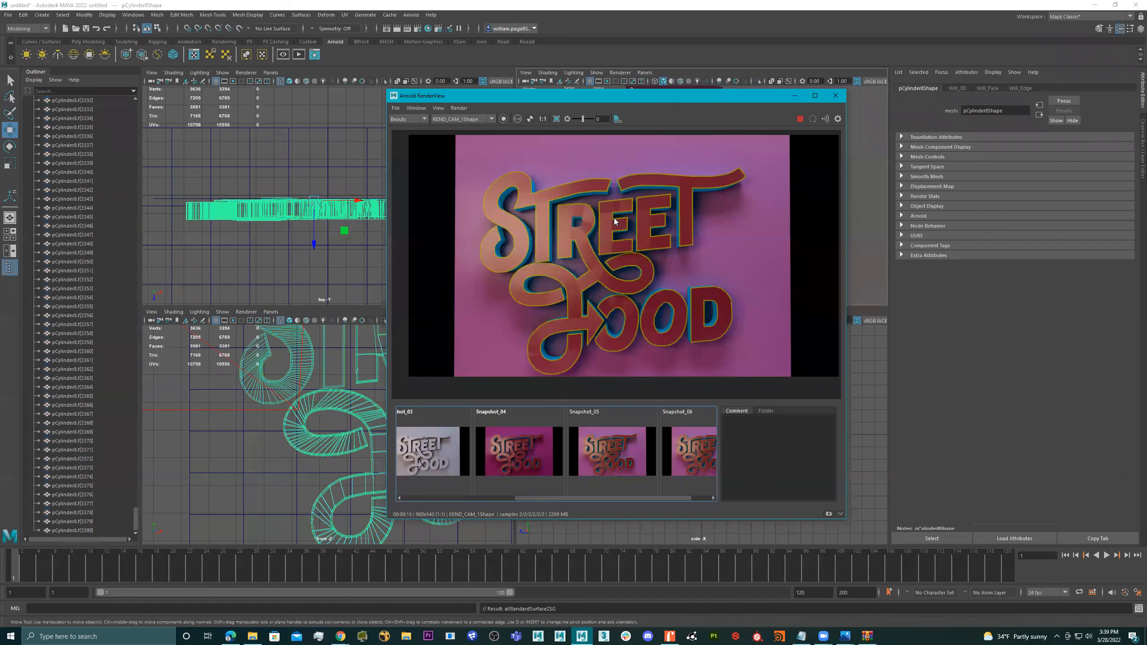
- Review the attributes of the lettering's Will_3D, Will_Face and Will_Edge materials
{"action": "left_click", "coordinate": [958, 89]}
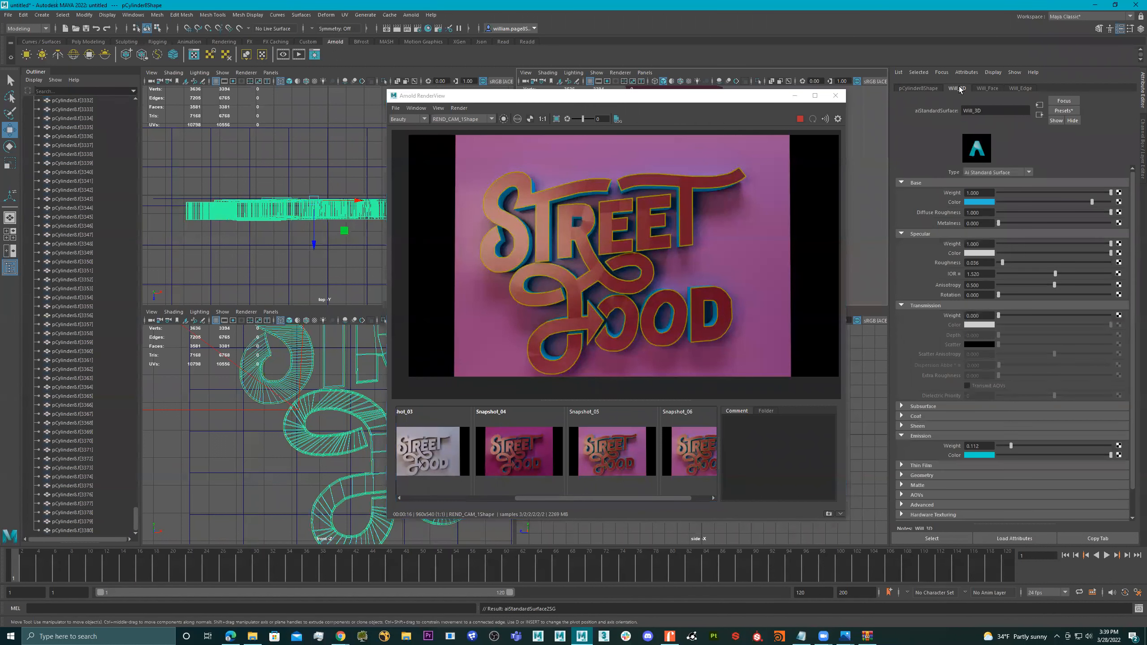
{"action": "left_click", "coordinate": [984, 89]}
{"action": "left_click", "coordinate": [1023, 90]}
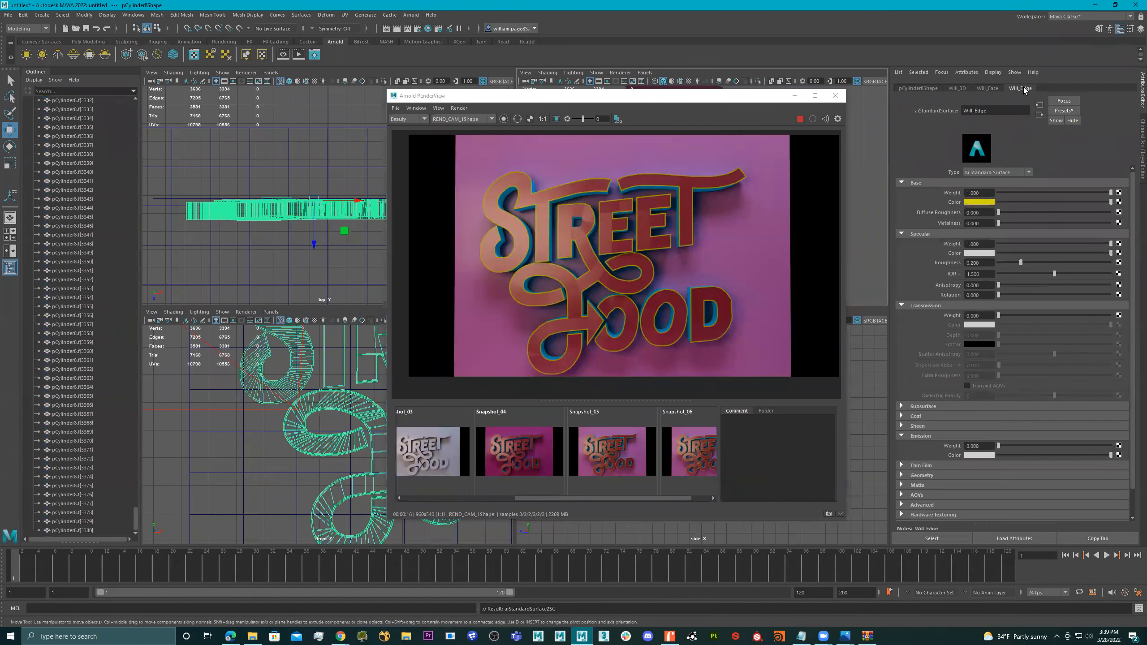
{"action": "left_click", "coordinate": [986, 90]}
{"action": "left_click", "coordinate": [960, 88]}
{"action": "left_click", "coordinate": [1016, 90]}
- Try teal, pink, salmon and red as the Will_Edge base color, and set it to green
{"action": "left_click", "coordinate": [987, 202]}
{"action": "left_click", "coordinate": [986, 194]}
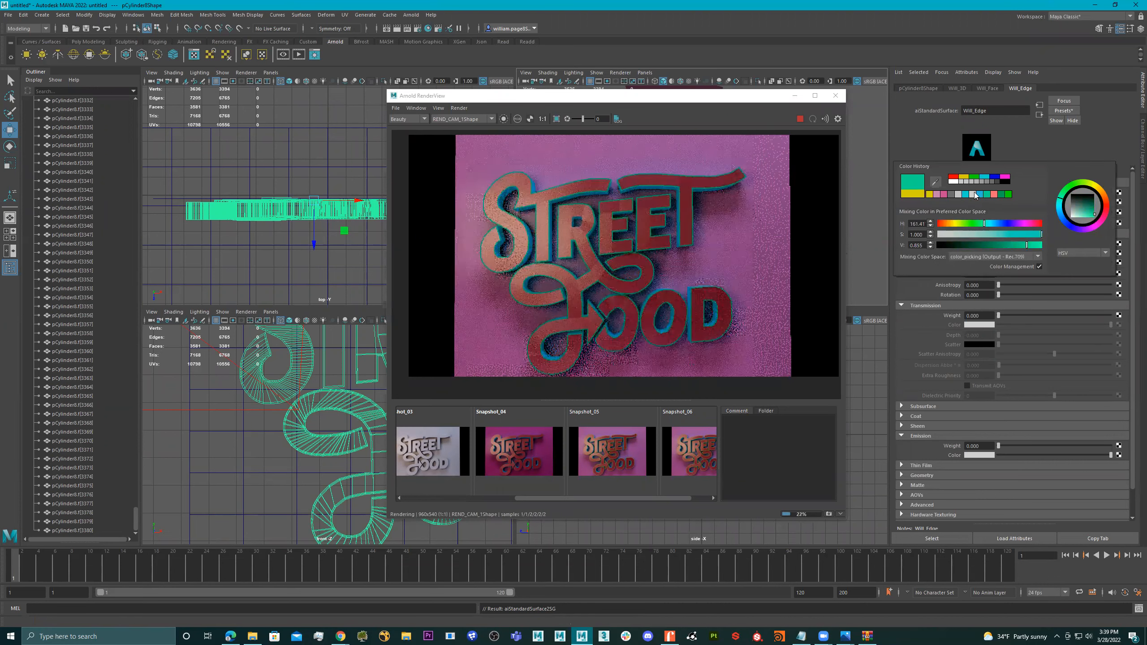
{"action": "left_click", "coordinate": [936, 195]}
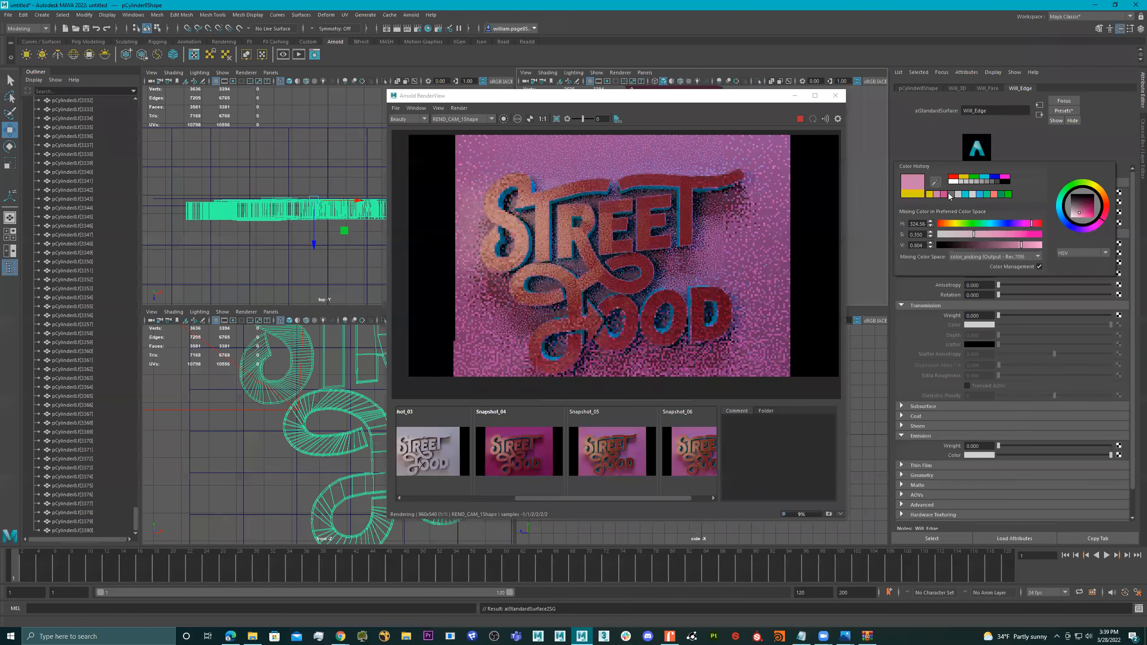
{"action": "left_click", "coordinate": [989, 194]}
{"action": "left_click", "coordinate": [993, 194]}
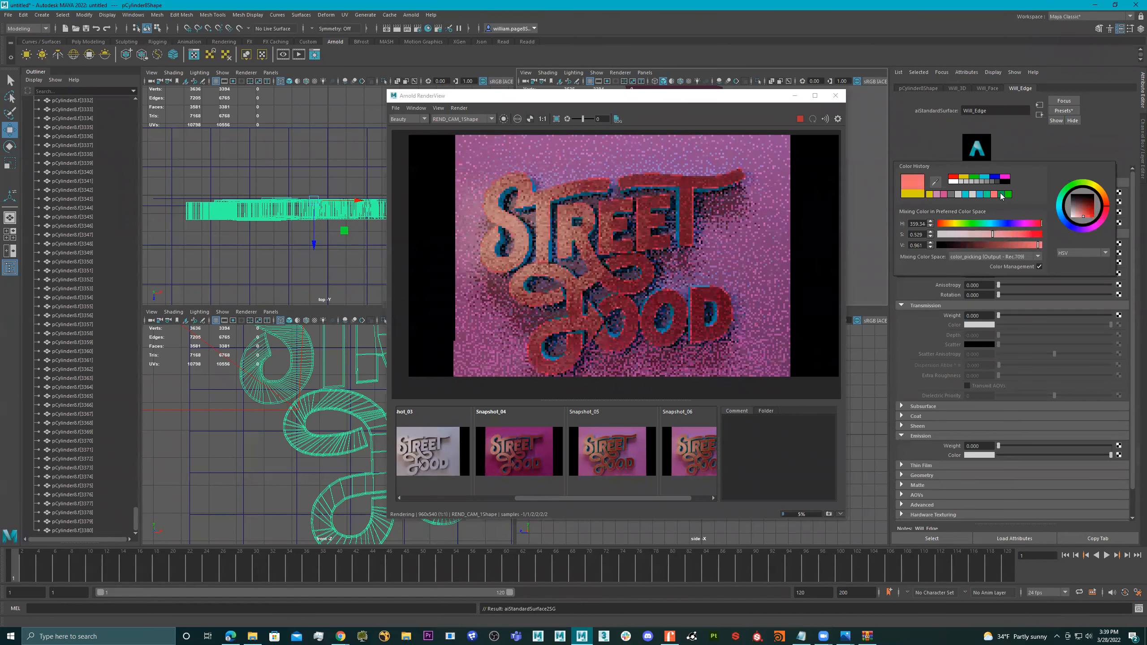
{"action": "left_click", "coordinate": [1017, 235]}
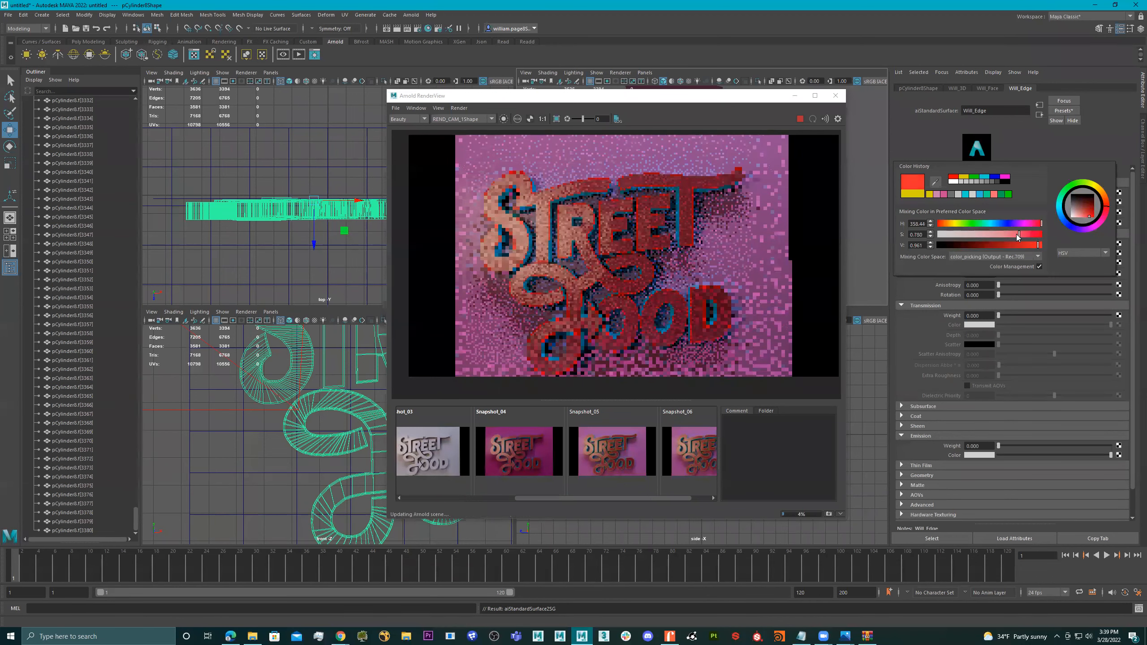
{"action": "left_click", "coordinate": [1001, 196]}
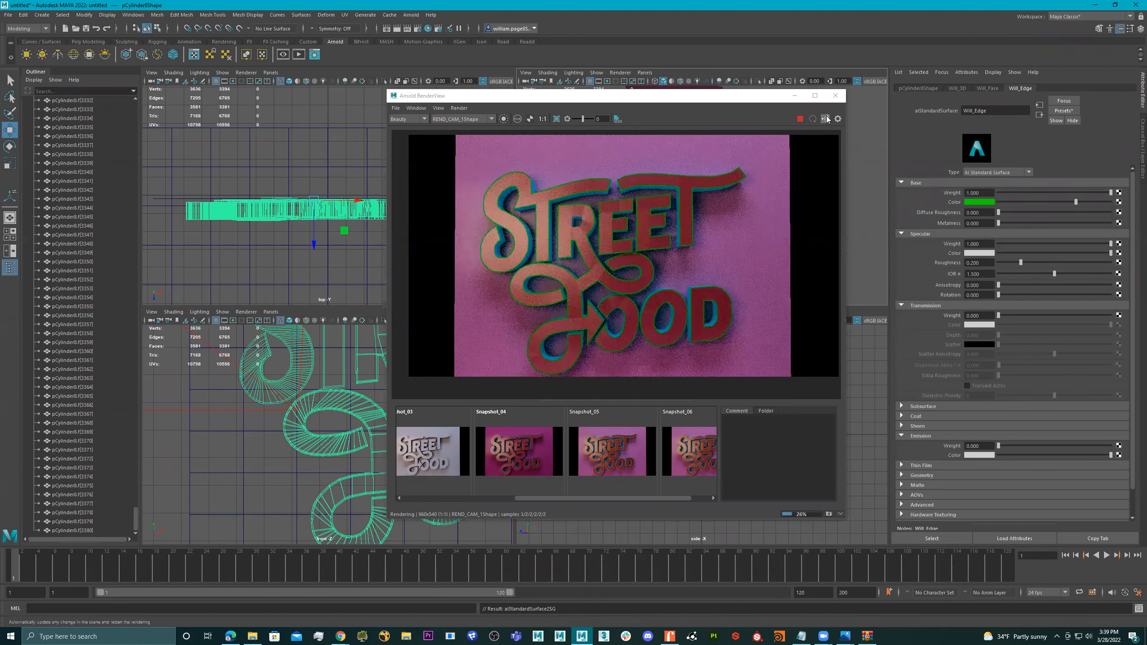
- Close the render view, clear the selection, and enlarge the perspective view to fill the workspace
{"action": "left_click", "coordinate": [835, 96]}
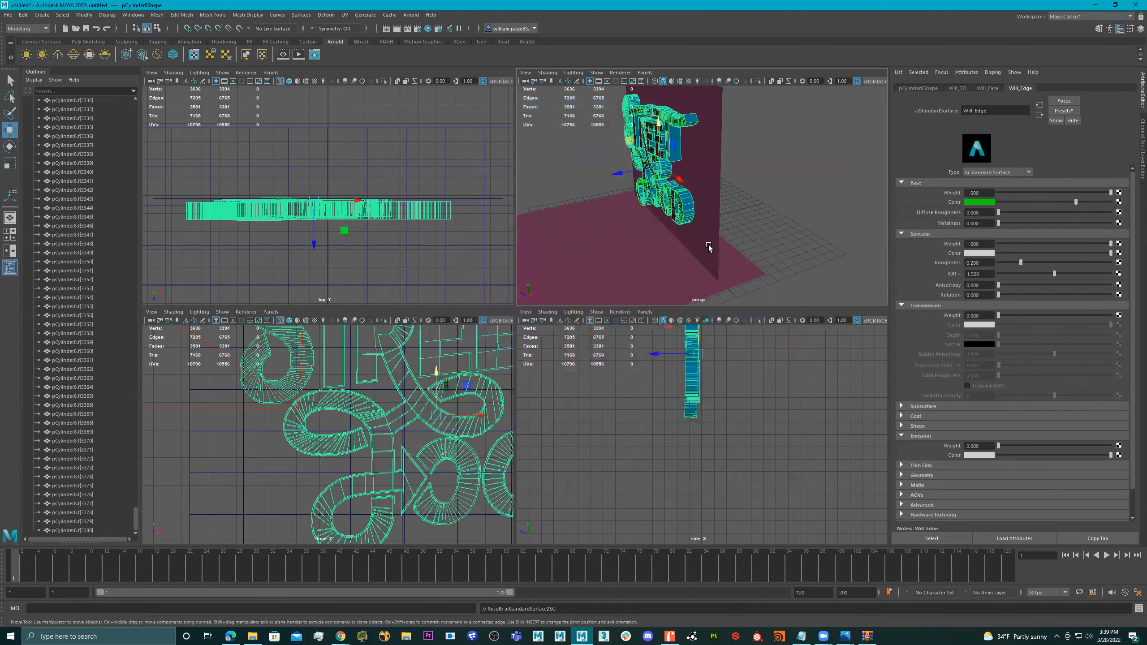
{"action": "left_click", "coordinate": [764, 216]}
{"action": "key", "text": "space"}
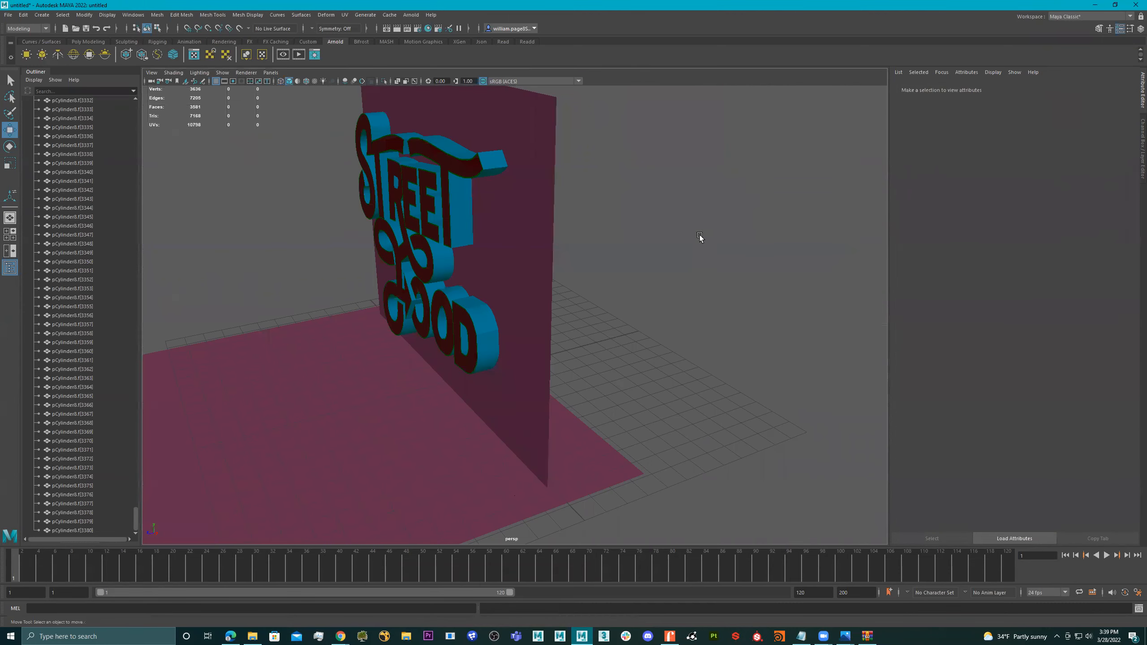
- Select the rim light above the sign and reopen the Arnold render view beside its attributes
{"action": "right_click_drag", "start_coordinate": [699, 238], "coordinate": [612, 240], "text": "alt"}
{"action": "left_click_drag", "start_coordinate": [612, 241], "coordinate": [726, 278], "text": "alt"}
{"action": "right_click_drag", "start_coordinate": [727, 279], "coordinate": [560, 287], "text": "alt"}
{"action": "left_click_drag", "start_coordinate": [560, 287], "coordinate": [640, 294], "text": "alt"}
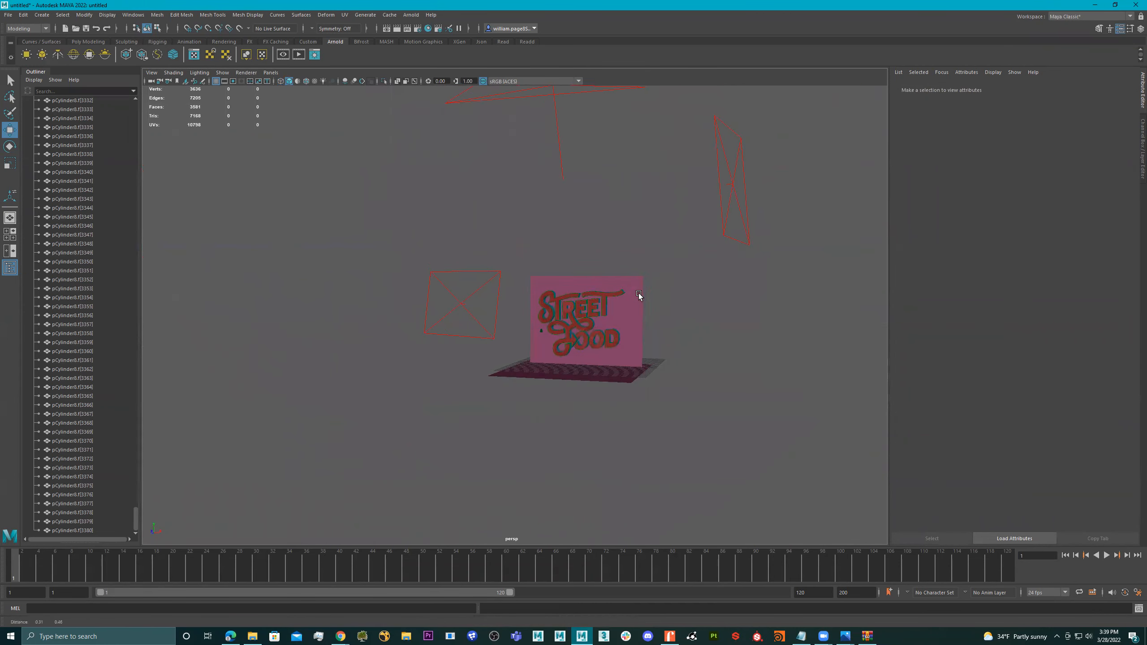
{"action": "middle_click_drag", "start_coordinate": [640, 295], "coordinate": [588, 358], "text": "alt"}
{"action": "left_click", "coordinate": [539, 172]}
{"action": "left_click_drag", "start_coordinate": [530, 243], "coordinate": [576, 230], "text": "alt"}
{"action": "left_click_drag", "start_coordinate": [589, 187], "coordinate": [560, 246], "text": "alt"}
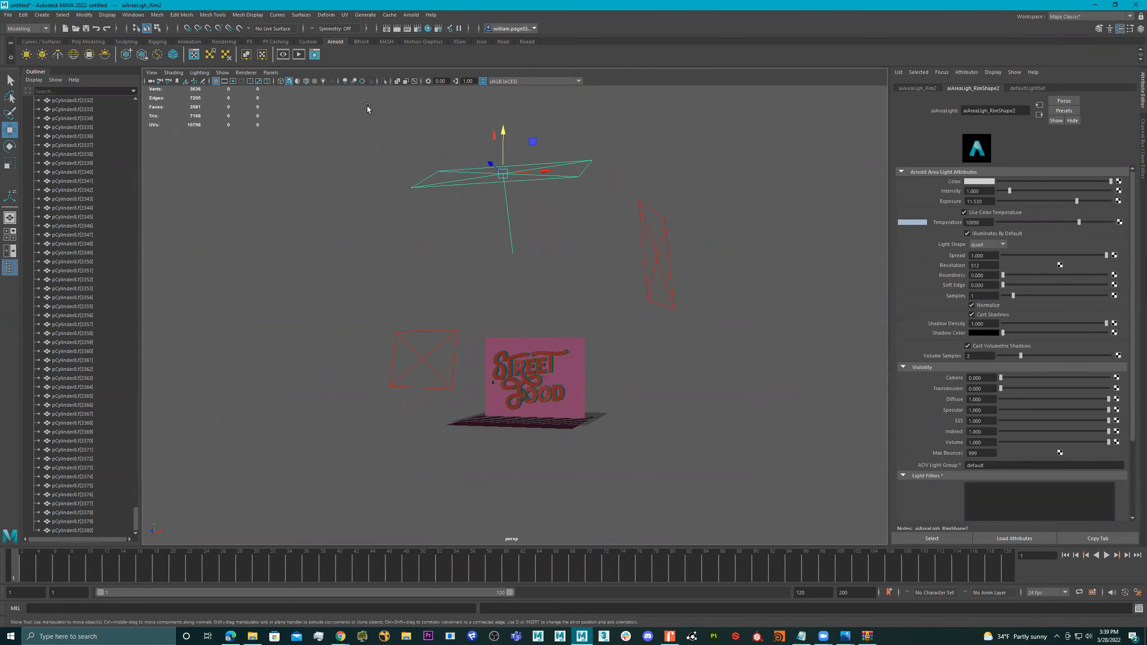
{"action": "left_click", "coordinate": [297, 53]}
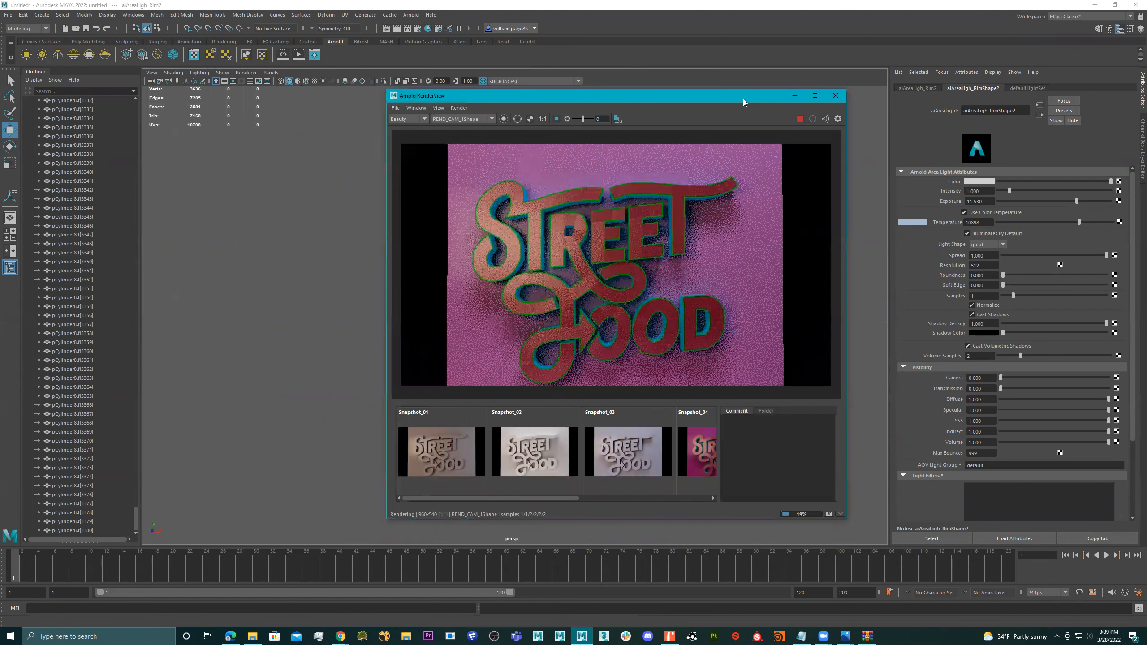
{"action": "left_click_drag", "start_coordinate": [743, 102], "coordinate": [702, 129]}
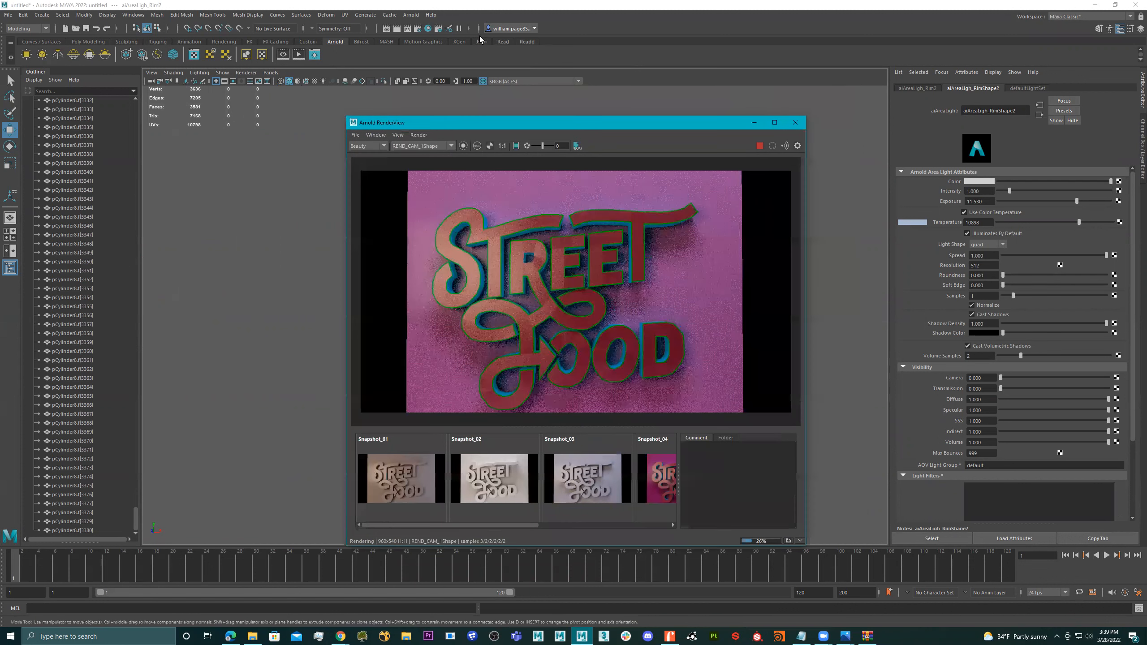
- Enable the aiAreaLight_RIMShape1 light in the Light Manager and close the manager
{"action": "left_click", "coordinate": [316, 56]}
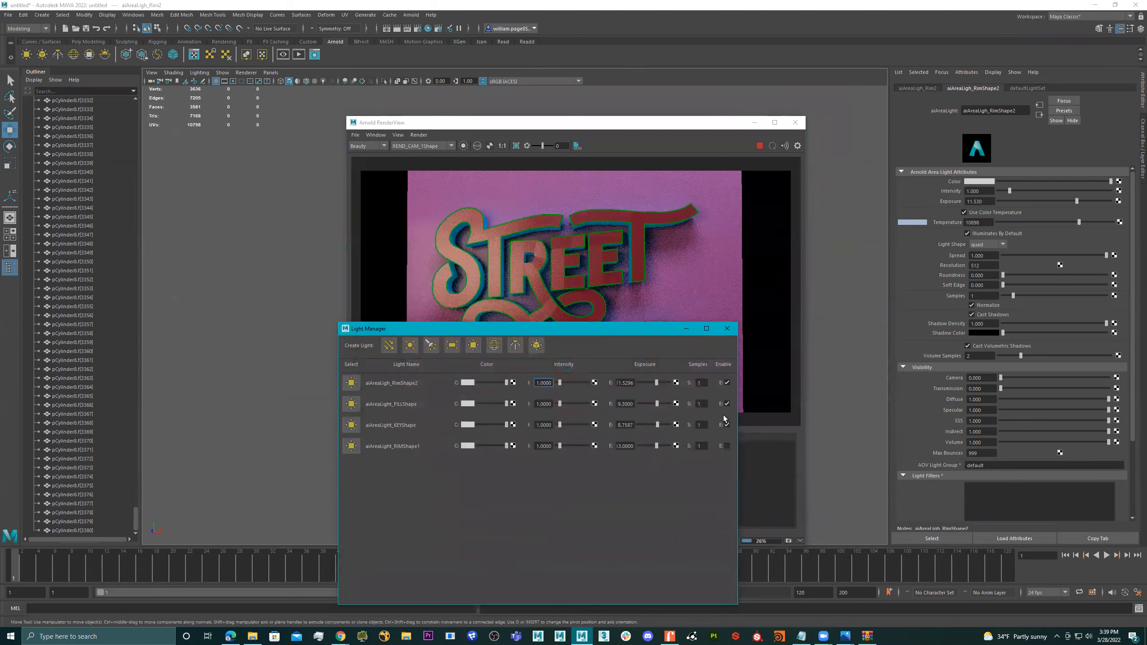
{"action": "left_click", "coordinate": [727, 446]}
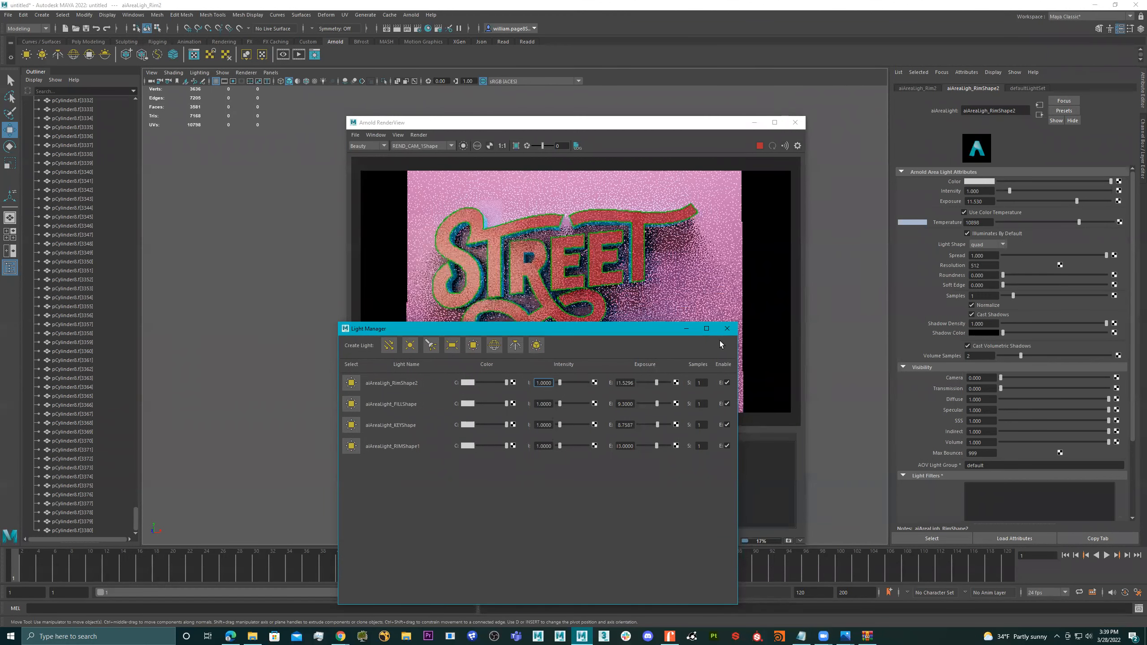
{"action": "left_click_drag", "start_coordinate": [642, 332], "coordinate": [913, 315]}
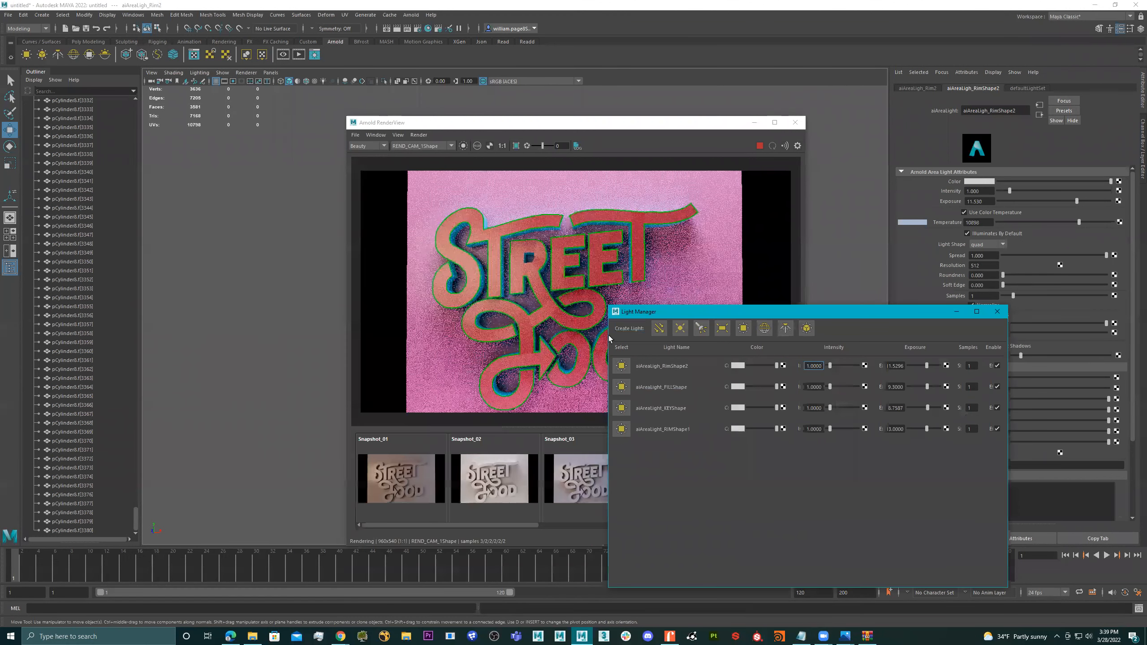
{"action": "left_click", "coordinate": [997, 312]}
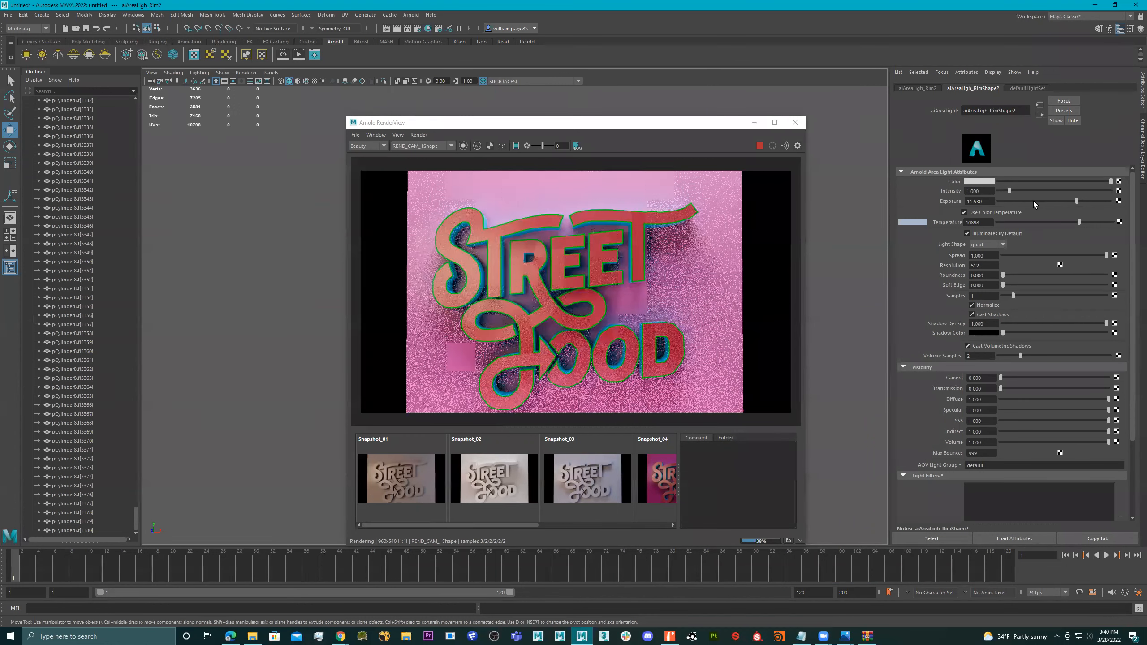
- Set the selected rim light's exposure to about 11.34 and change its light shape to cylinder
{"action": "left_click_drag", "start_coordinate": [1058, 200], "coordinate": [1031, 201]}
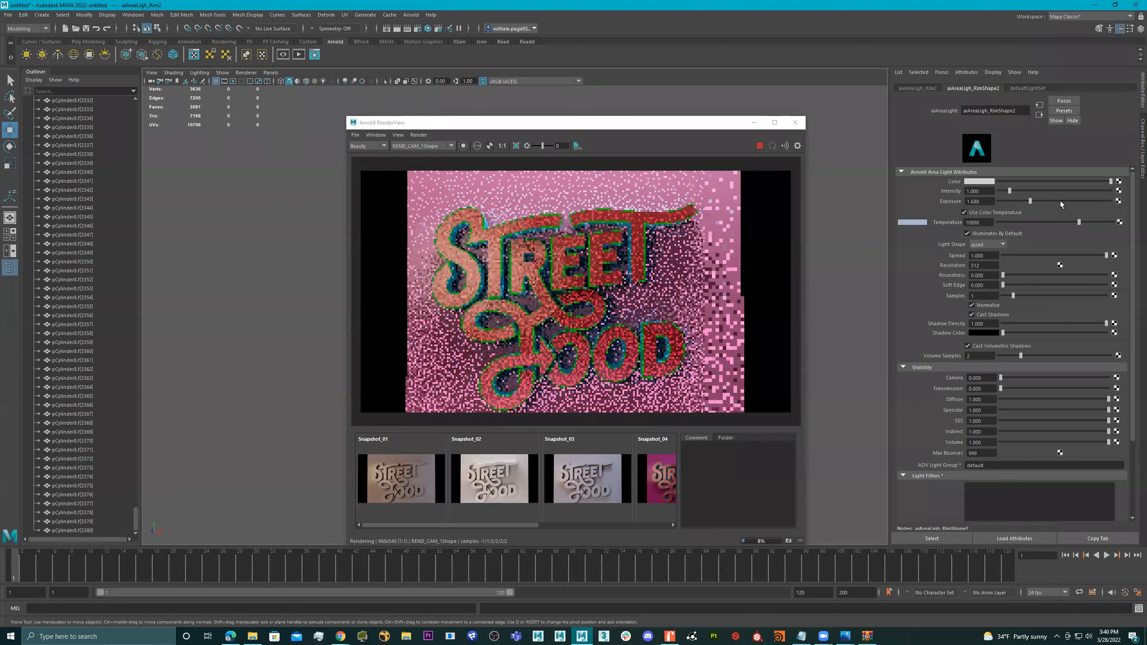
{"action": "left_click_drag", "start_coordinate": [1105, 200], "coordinate": [1074, 202]}
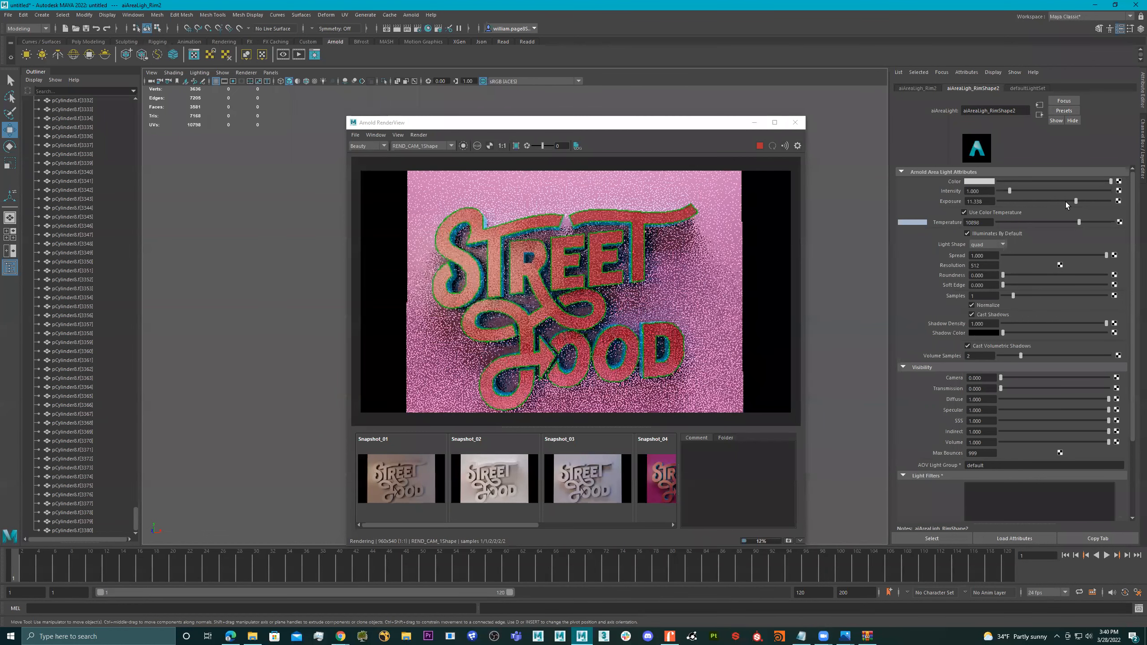
{"action": "left_click", "coordinate": [987, 244]}
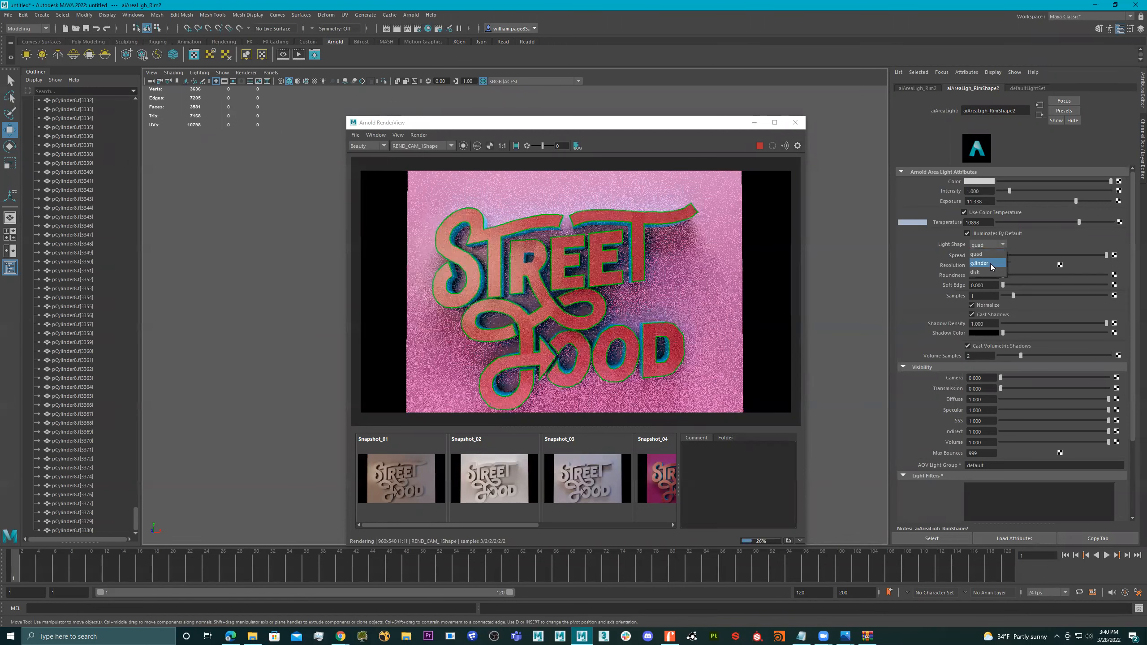
{"action": "left_click", "coordinate": [991, 265]}
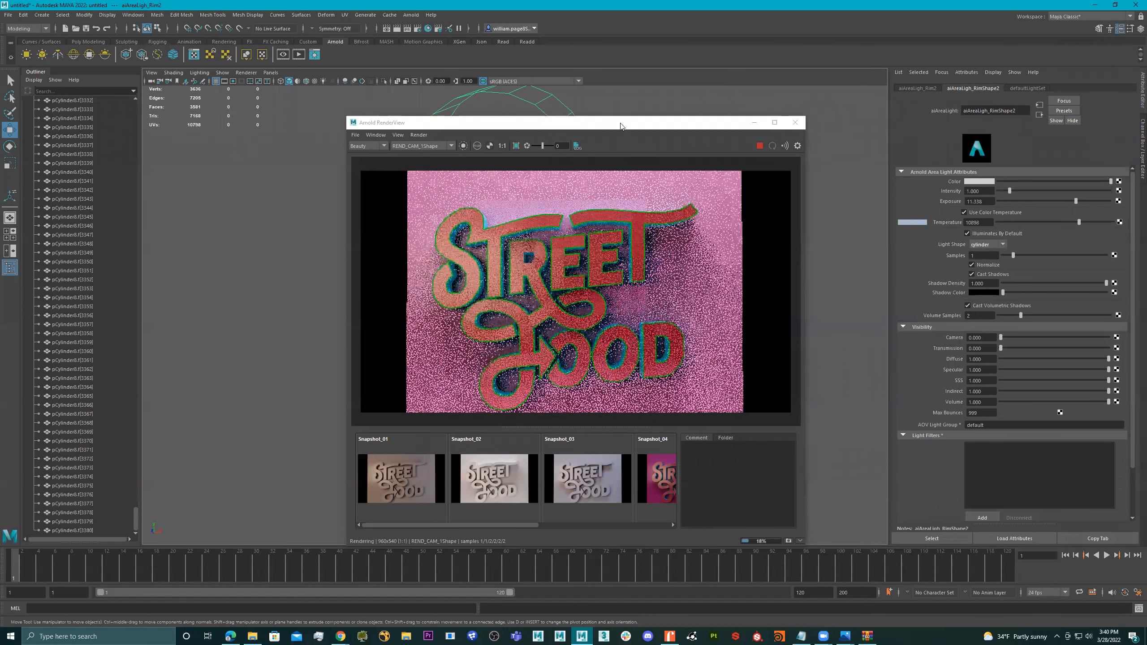
{"action": "left_click_drag", "start_coordinate": [620, 126], "coordinate": [889, 118]}
{"action": "left_click_drag", "start_coordinate": [551, 253], "coordinate": [527, 274], "text": "alt"}
{"action": "left_click", "coordinate": [846, 118]}
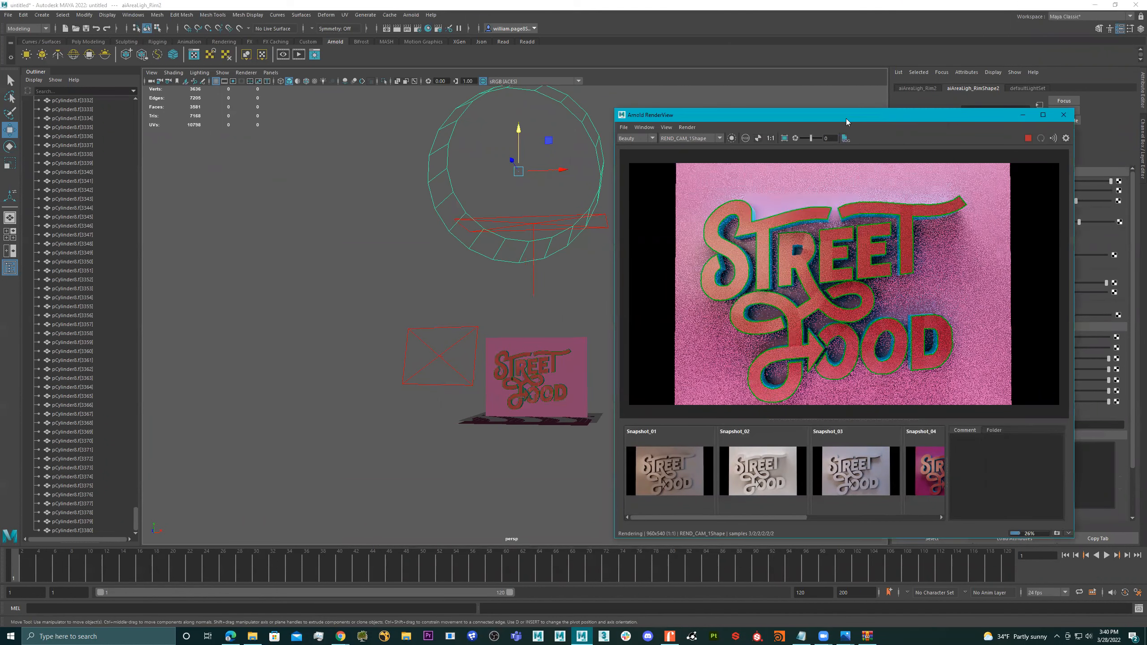
{"action": "left_click_drag", "start_coordinate": [846, 118], "coordinate": [601, 114]}
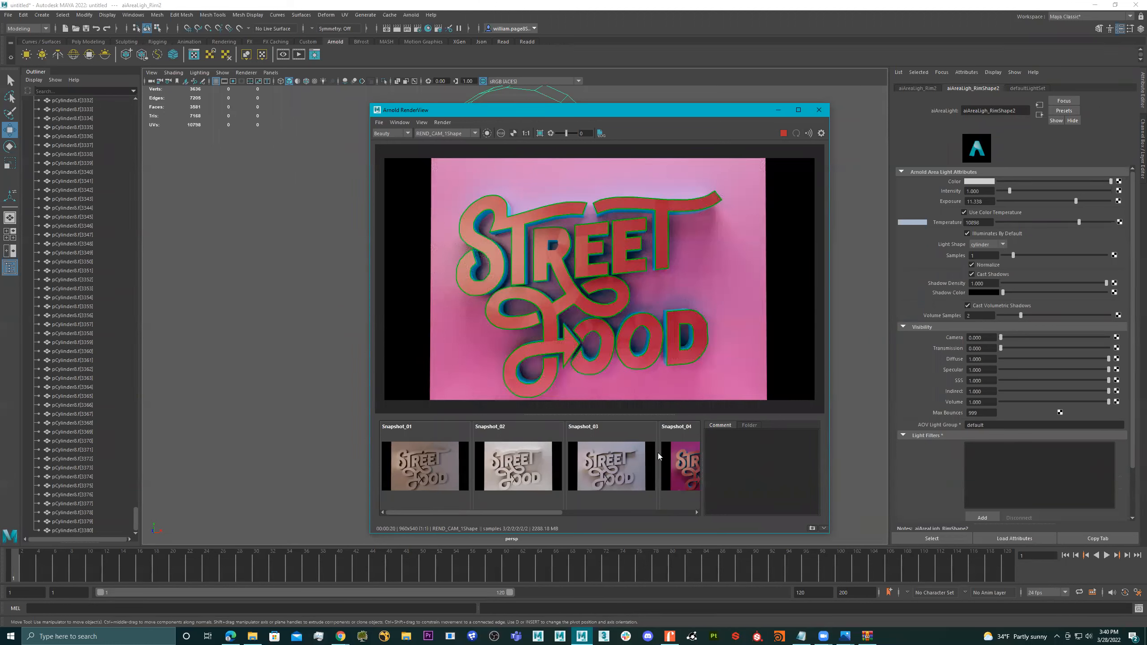
- Go through the stored render snapshots from Snapshot_01 to the newest one to compare the lighting and color versions
{"action": "left_click_drag", "start_coordinate": [550, 512], "coordinate": [736, 512]}
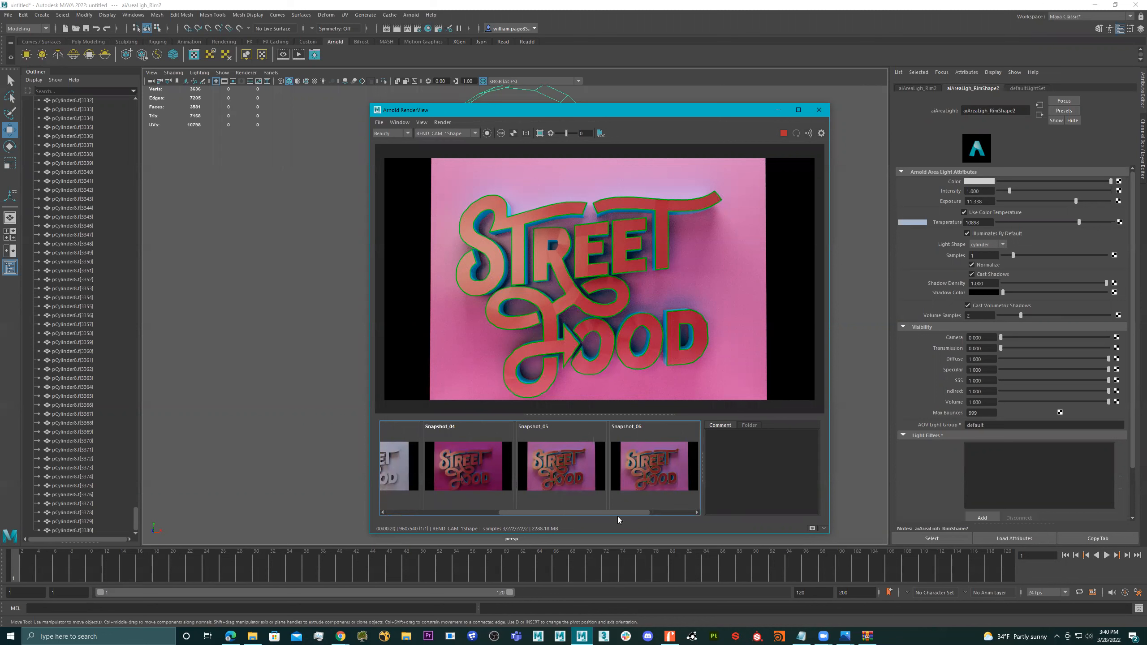
{"action": "left_click_drag", "start_coordinate": [560, 511], "coordinate": [412, 509]}
{"action": "left_click", "coordinate": [455, 438]}
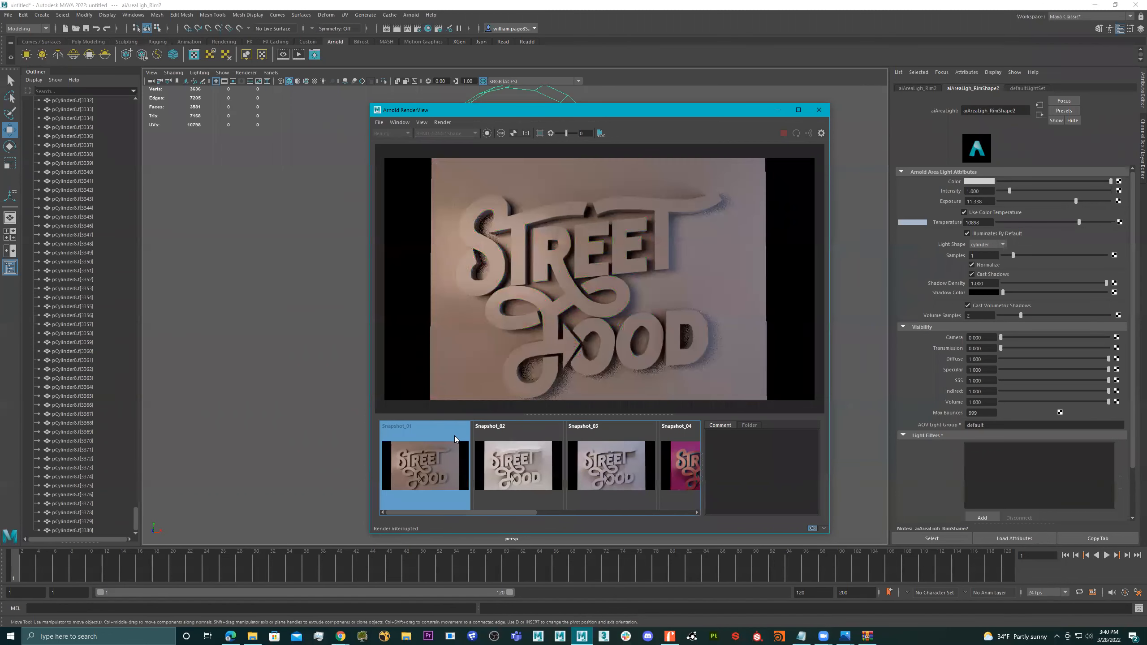
{"action": "key", "text": "Right"}
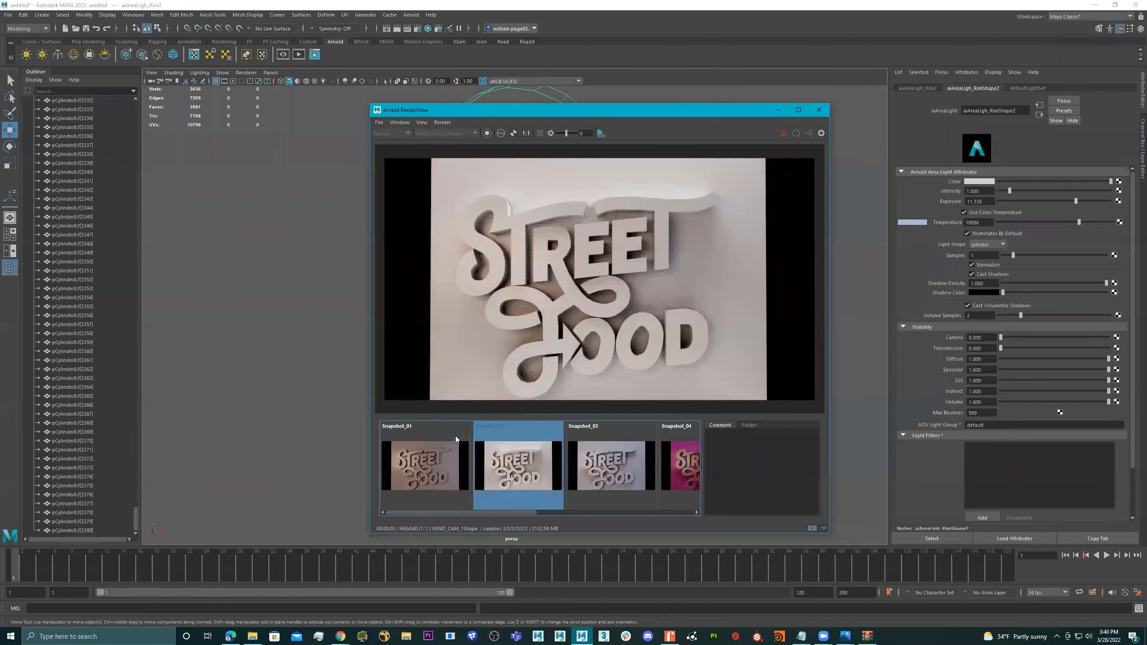
{"action": "key", "text": "Right"}
{"action": "key", "text": "Right"}
{"action": "key", "text": "Right"}
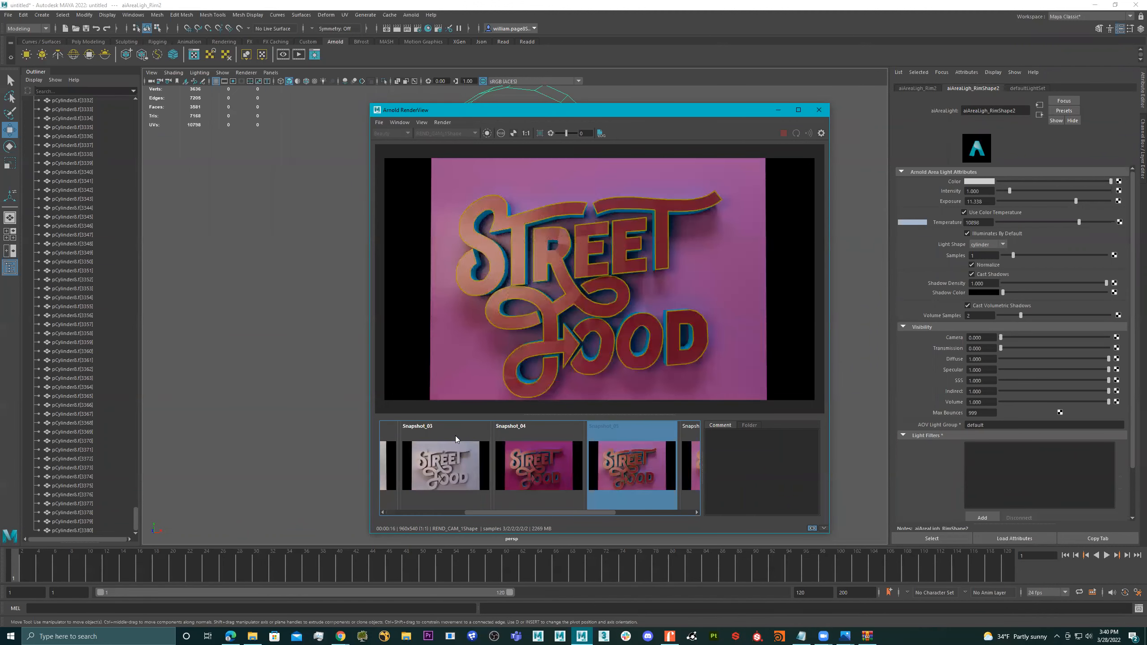
{"action": "key", "text": "Right"}
{"action": "key", "text": "Right"}
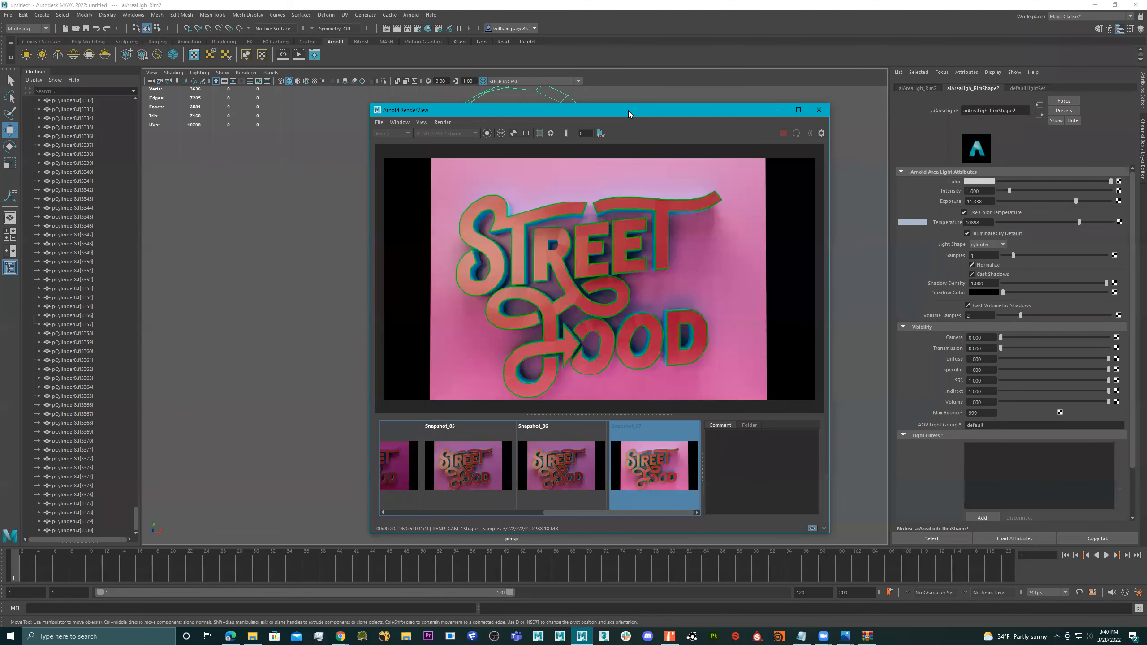
- Duplicate the cylinder rim light above the sign and move the copy straight down to floor level
{"action": "left_click_drag", "start_coordinate": [628, 110], "coordinate": [876, 117]}
{"action": "left_click", "coordinate": [498, 181]}
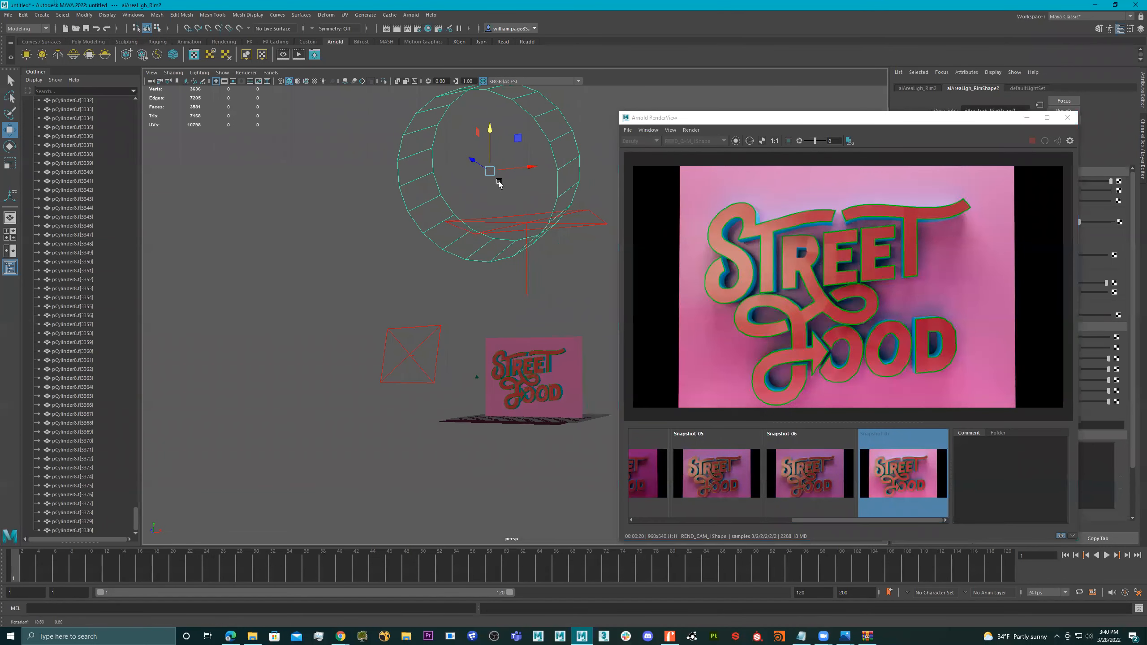
{"action": "key", "text": "ctrl+d"}
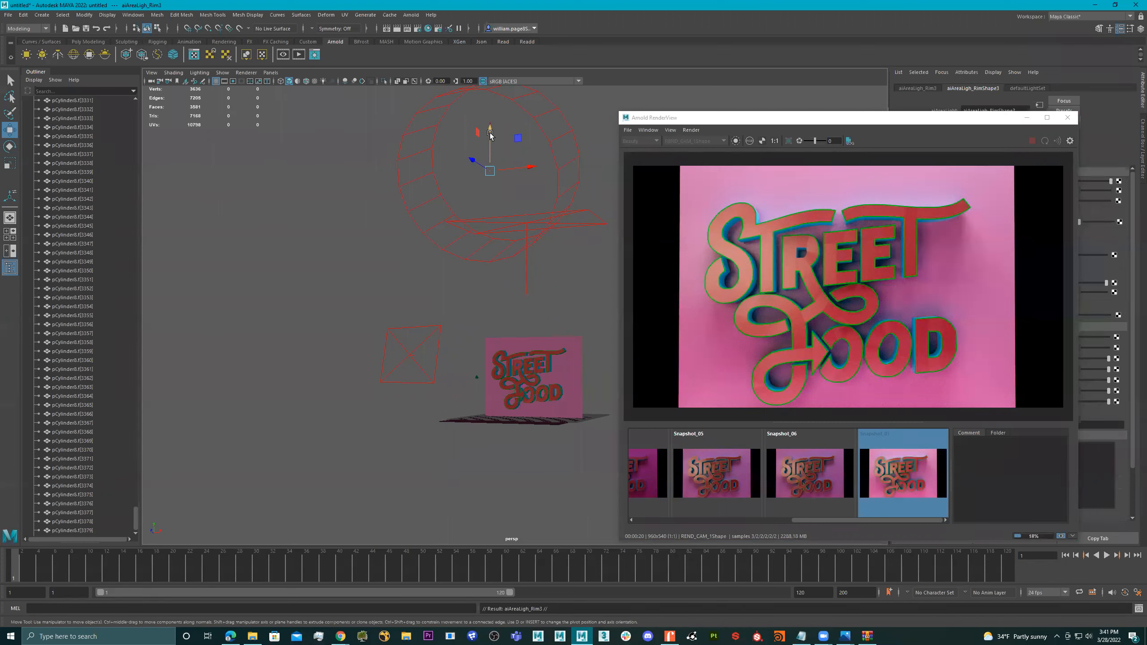
{"action": "left_click_drag", "start_coordinate": [491, 135], "coordinate": [552, 380]}
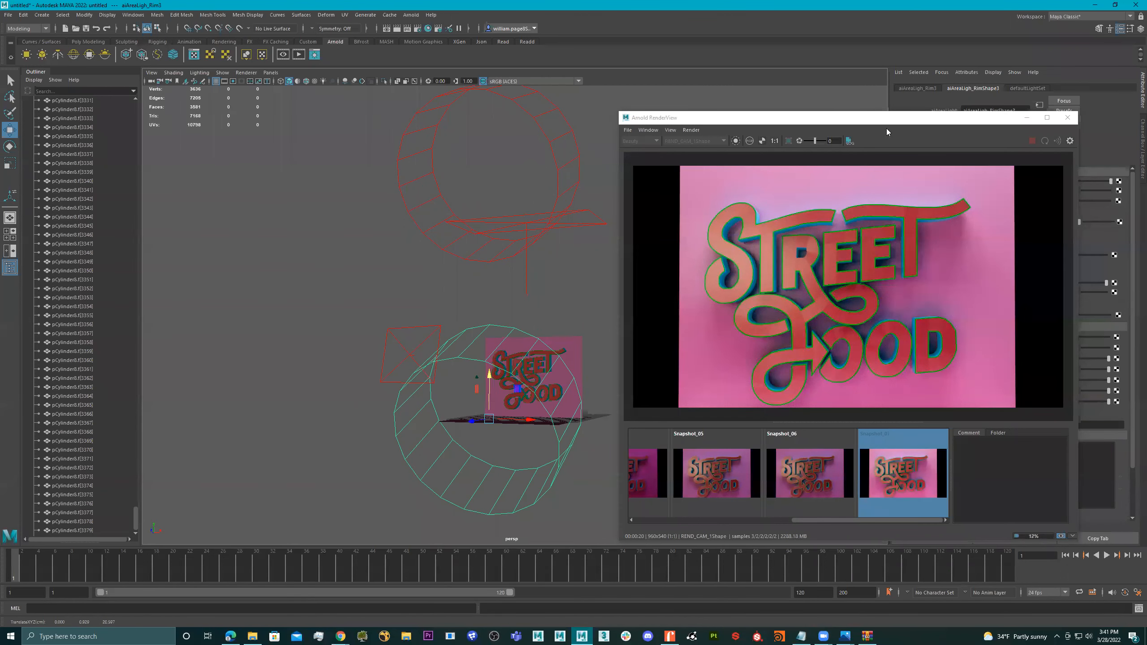
- Close the render view and rotate the copied cylinder light so it lies horizontally, parallel to the sign
{"action": "left_click_drag", "start_coordinate": [915, 120], "coordinate": [837, 113]}
{"action": "left_click_drag", "start_coordinate": [451, 357], "coordinate": [917, 180], "text": "alt"}
{"action": "key", "text": "r"}
{"action": "left_click_drag", "start_coordinate": [836, 110], "coordinate": [848, 110]}
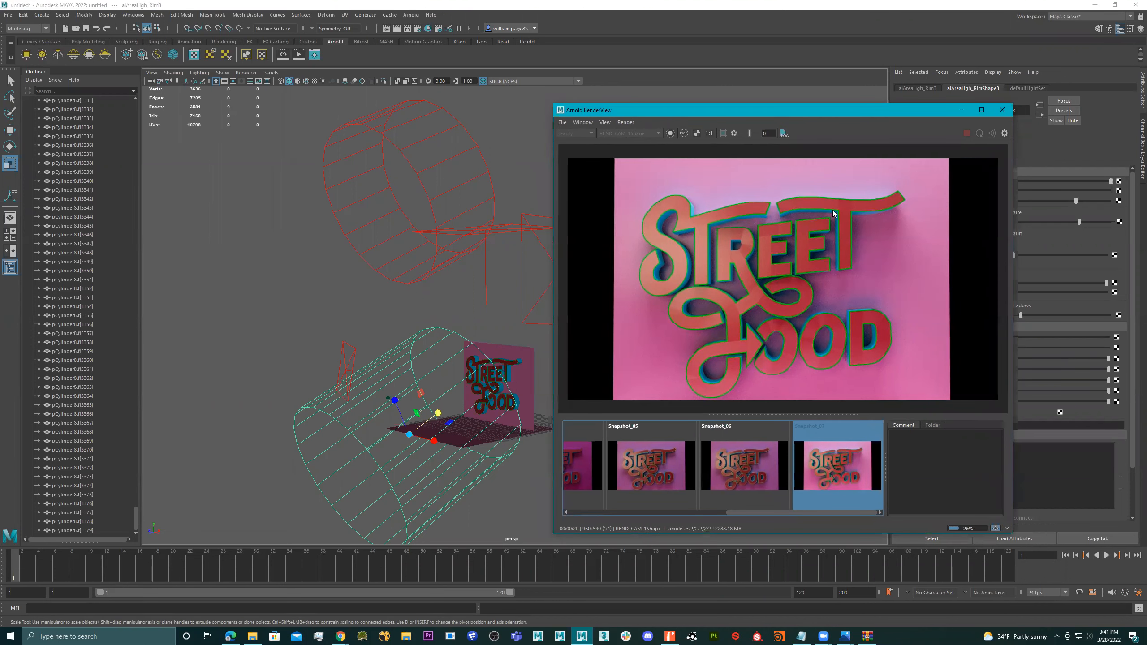
{"action": "left_click", "coordinate": [1001, 110]}
{"action": "left_click_drag", "start_coordinate": [408, 360], "coordinate": [422, 398], "text": "alt"}
{"action": "key", "text": "e"}
{"action": "left_click_drag", "start_coordinate": [425, 443], "coordinate": [546, 398], "text": "alt"}
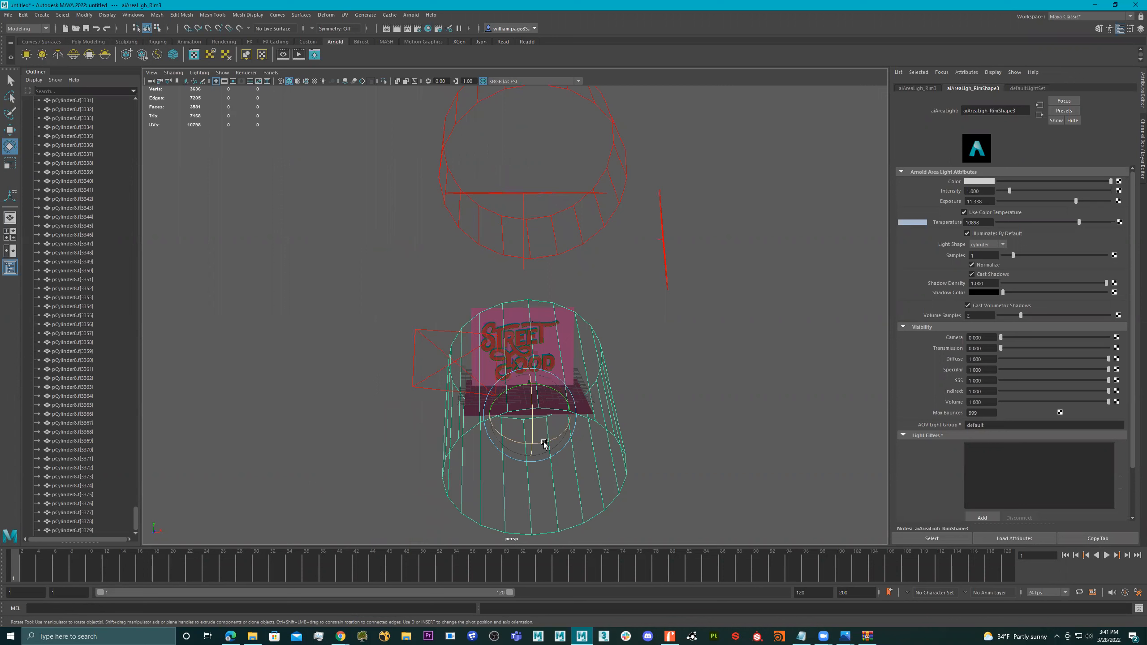
{"action": "left_click_drag", "start_coordinate": [544, 445], "coordinate": [547, 396]}
- Scale the copied light down to a narrow tube and place it just above the floor in front of the sign
{"action": "mouse_move", "coordinate": [643, 378]}
{"action": "left_mouse_down", "text": "alt"}
{"action": "mouse_move", "coordinate": [665, 381]}
{"action": "mouse_move", "coordinate": [638, 383]}
{"action": "left_mouse_up", "text": "alt"}
{"action": "key", "text": "r"}
{"action": "left_click_drag", "start_coordinate": [471, 408], "coordinate": [611, 331]}
{"action": "key", "text": "w"}
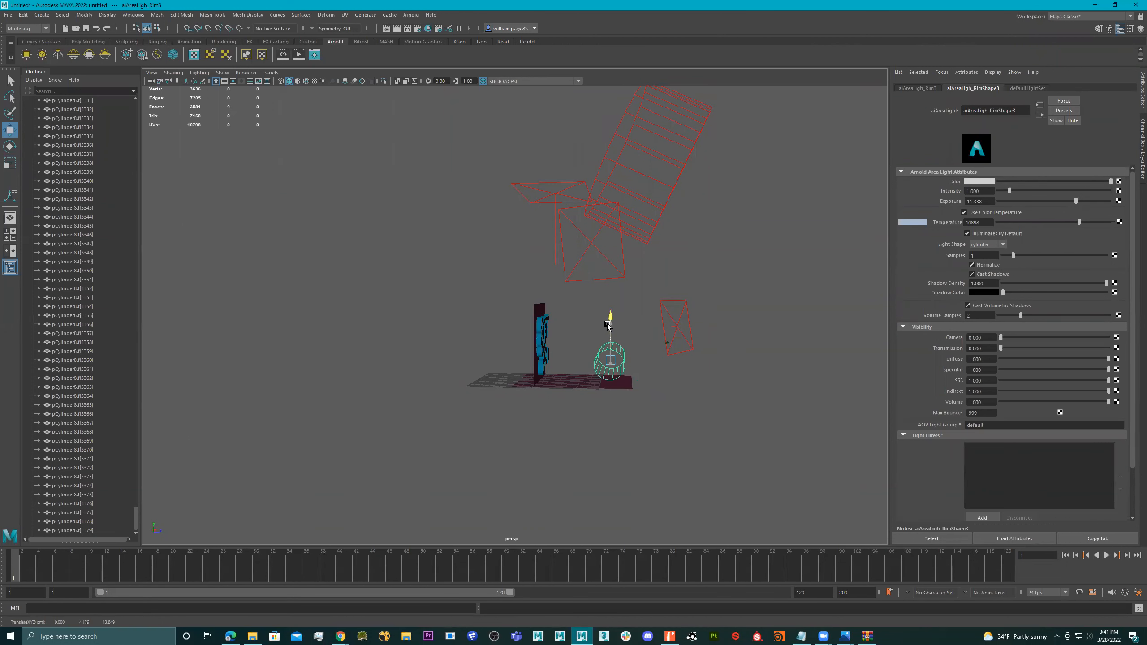
- Reopen the Arnold render view, set the copied light's exposure to 5.510 and lower the light slightly
{"action": "left_click", "coordinate": [298, 54]}
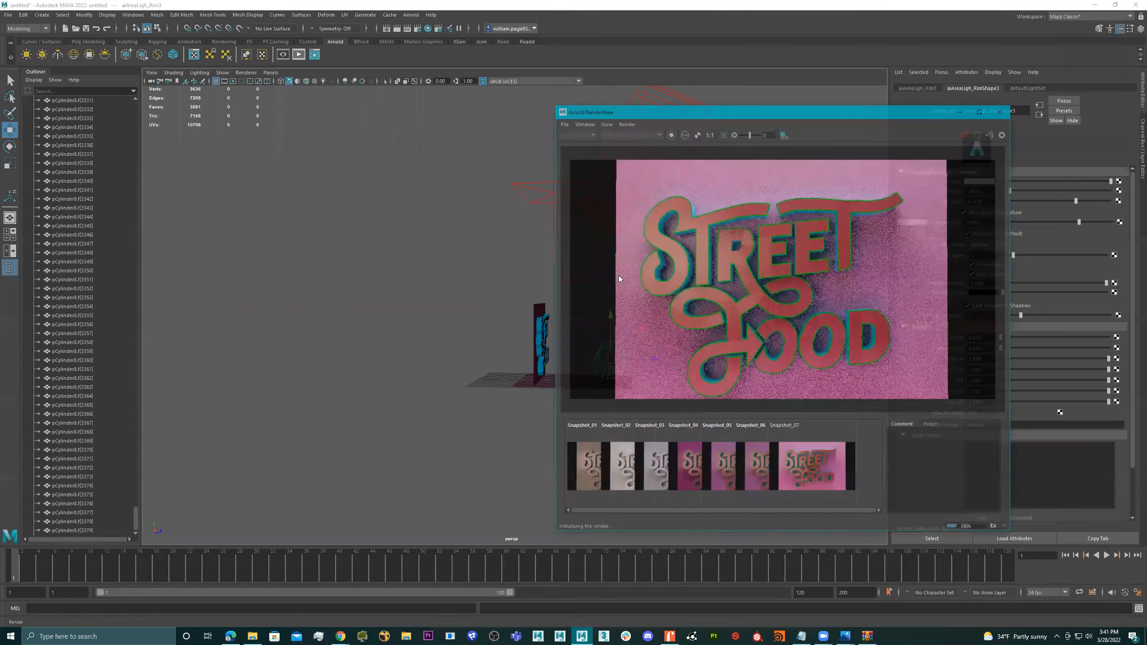
{"action": "left_click", "coordinate": [345, 290]}
{"action": "left_click_drag", "start_coordinate": [346, 290], "coordinate": [356, 339], "text": "alt"}
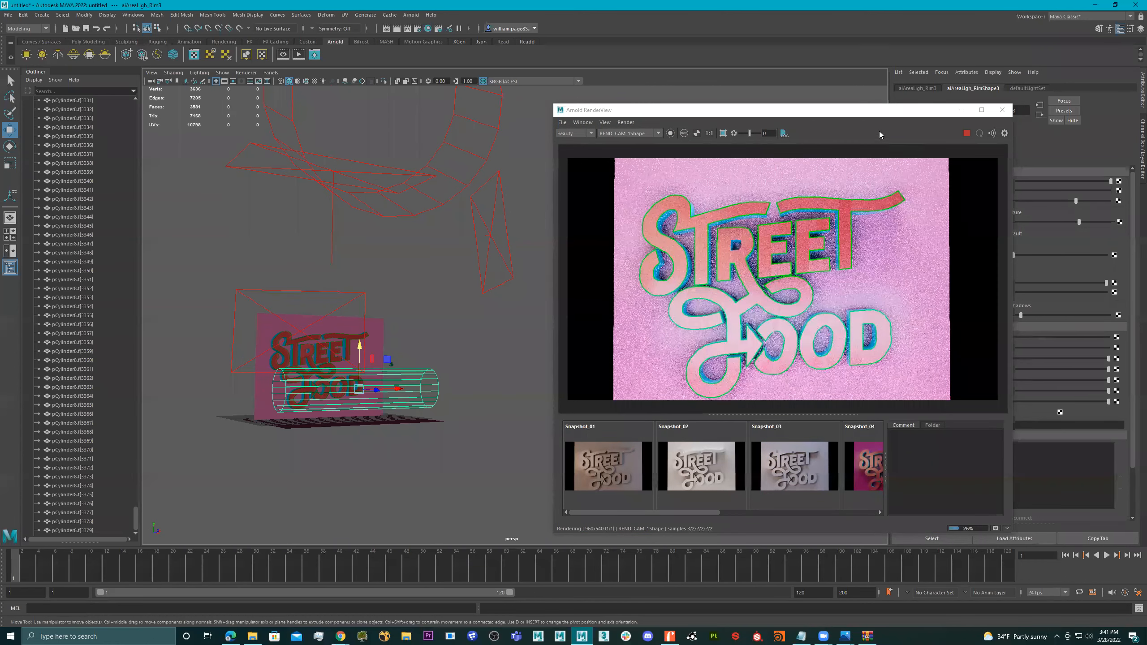
{"action": "left_click_drag", "start_coordinate": [870, 116], "coordinate": [769, 96]}
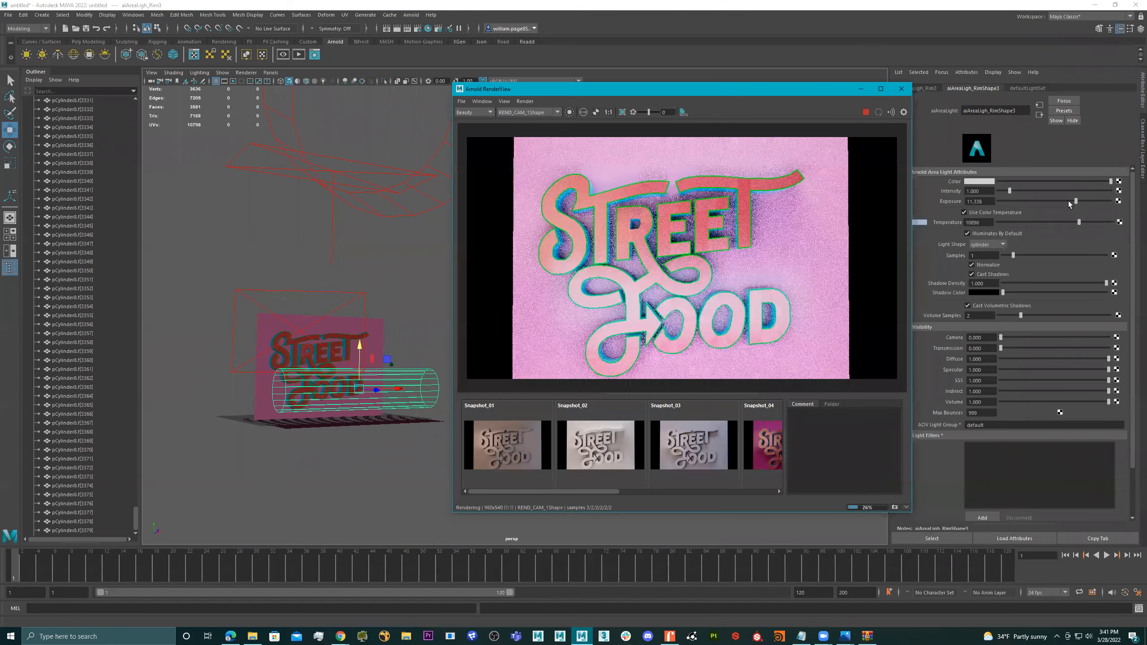
{"action": "left_click", "coordinate": [1068, 201]}
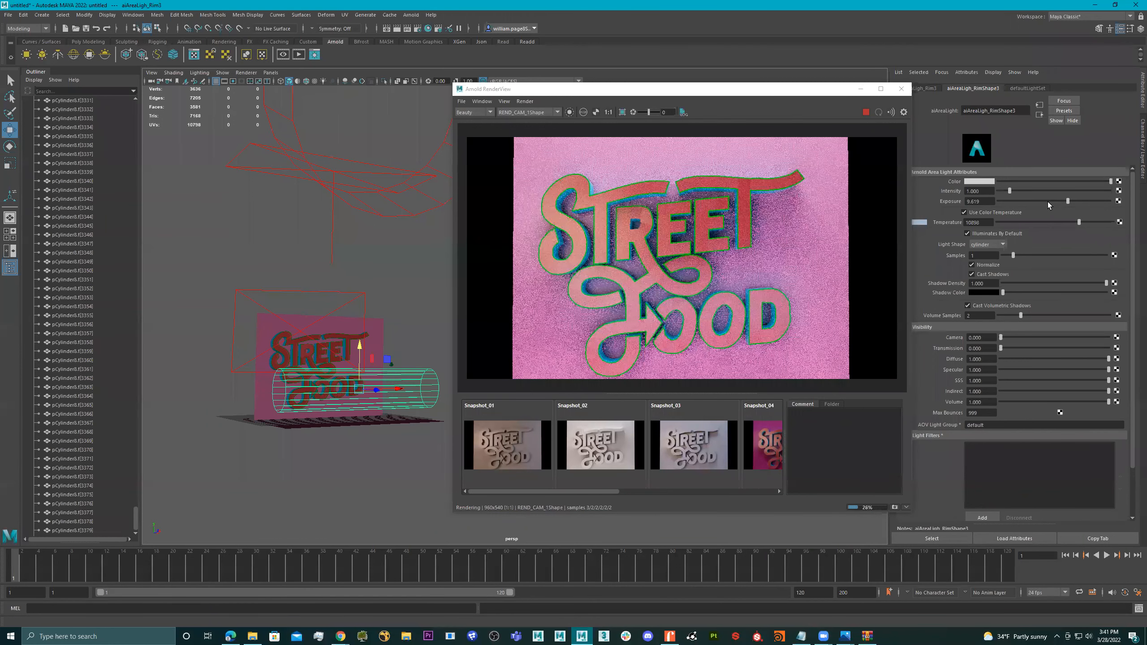
{"action": "left_click", "coordinate": [1047, 201]}
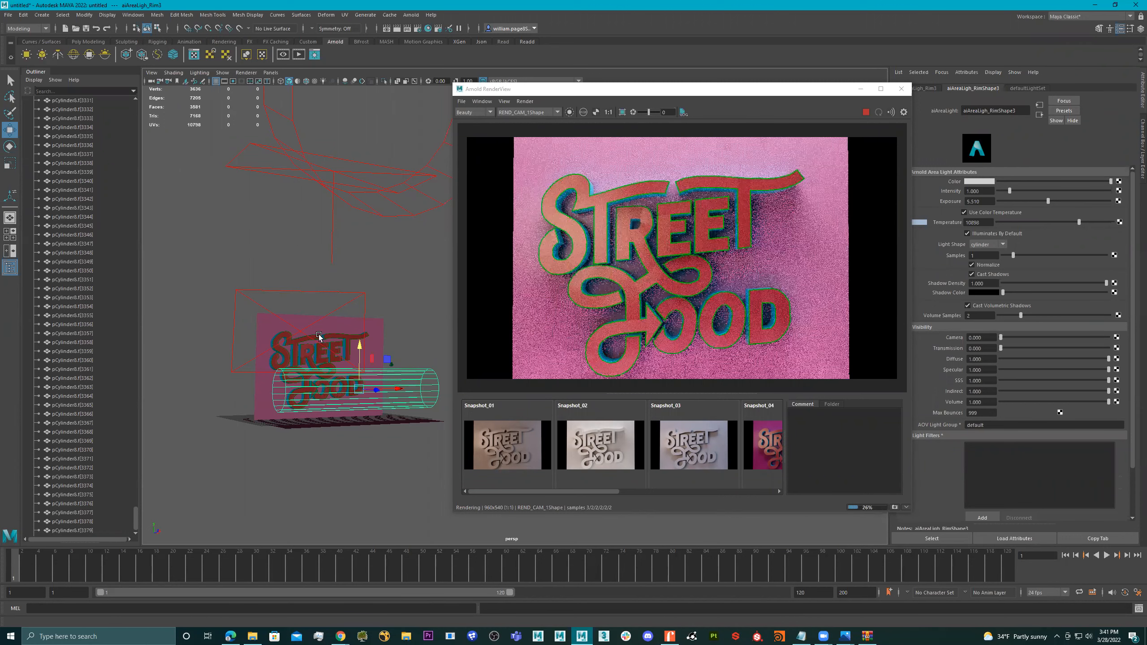
{"action": "left_click_drag", "start_coordinate": [359, 343], "coordinate": [360, 309]}
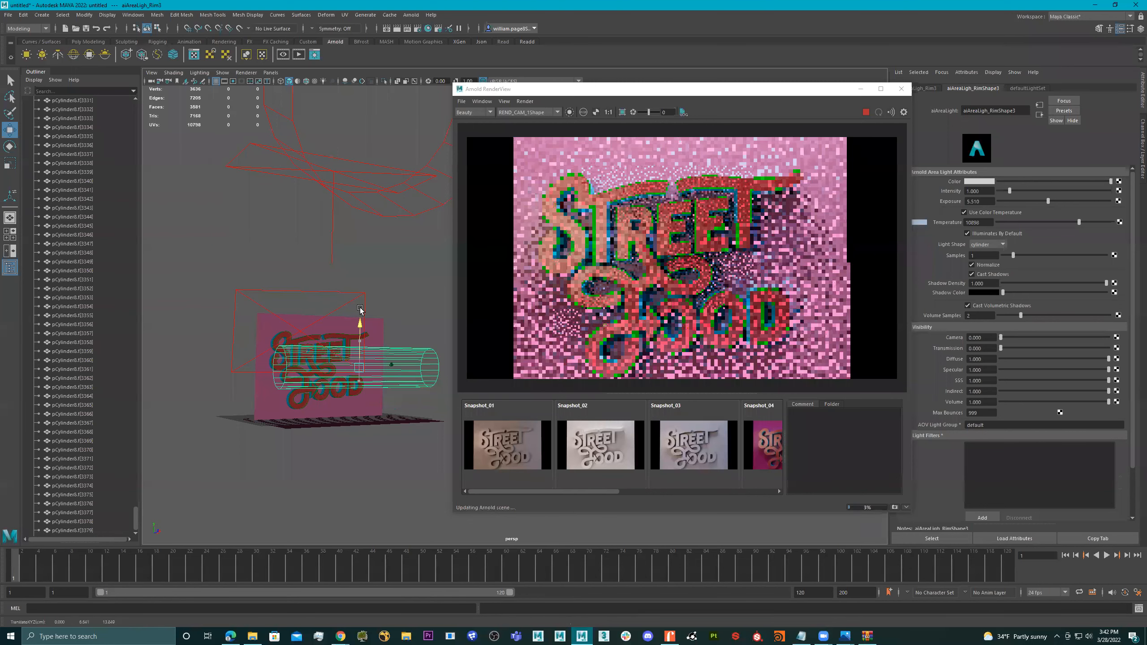
{"action": "left_click_drag", "start_coordinate": [358, 348], "coordinate": [361, 354]}
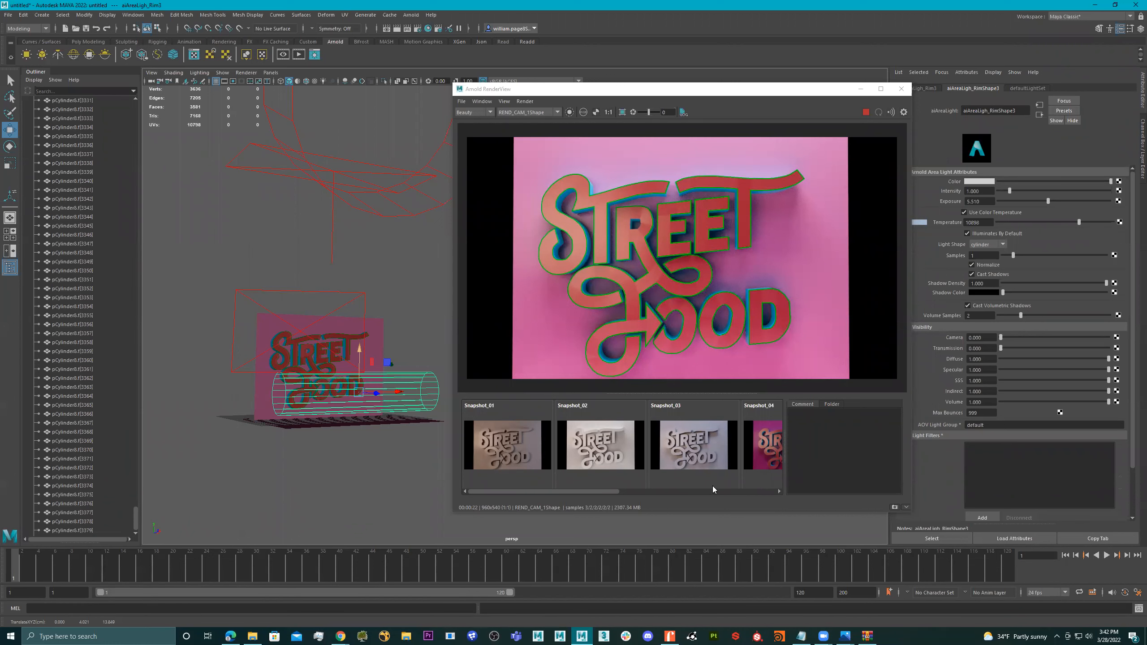
- Compare the new render snapshot with the earlier ones, alternating between Snapshot_07 and Snapshot_08, and return to the live render
{"action": "left_click", "coordinate": [626, 218]}
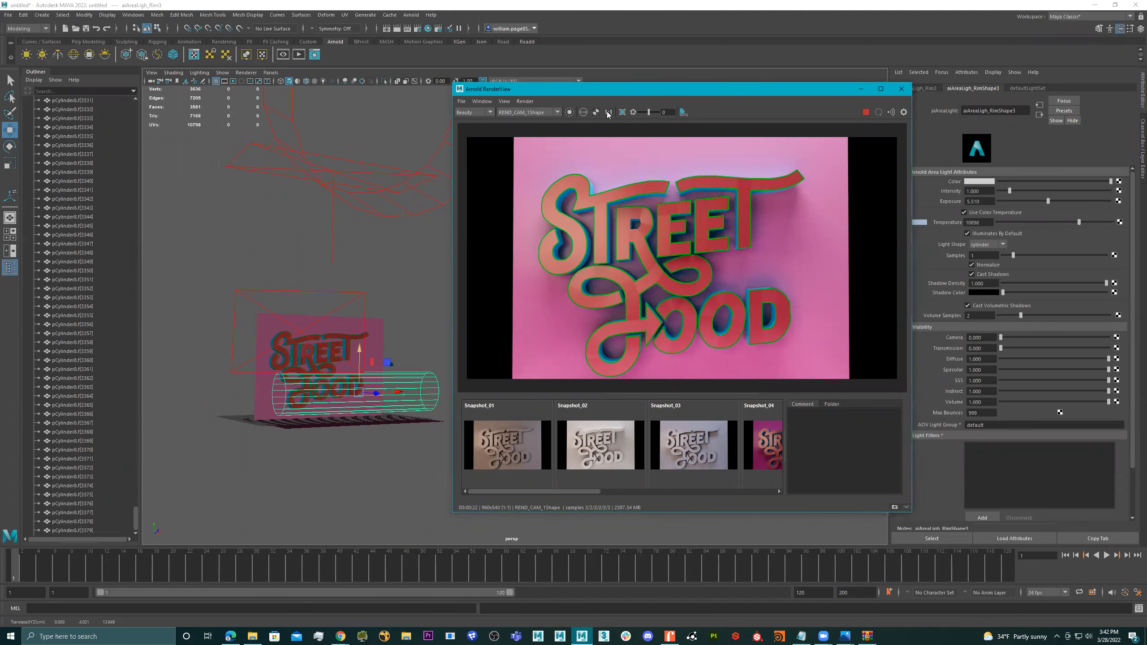
{"action": "left_click", "coordinate": [498, 447]}
{"action": "key", "text": "Right"}
{"action": "key", "text": "Right"}
{"action": "key", "text": "Right"}
{"action": "key", "text": "Right"}
{"action": "key", "text": "Right"}
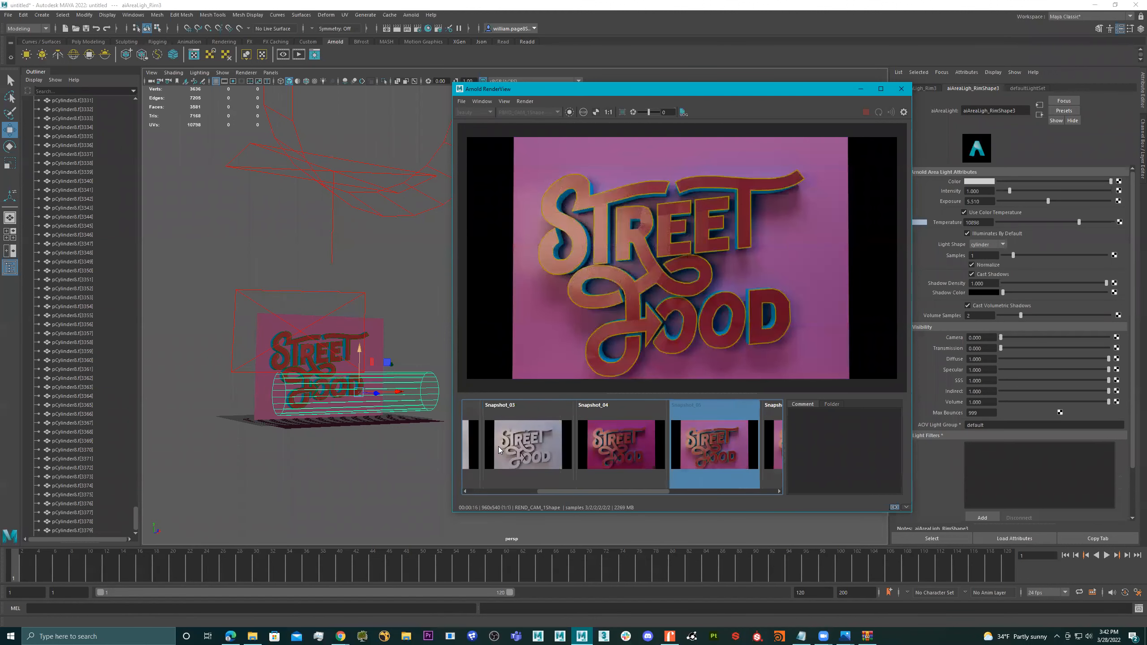
{"action": "key", "text": "Right"}
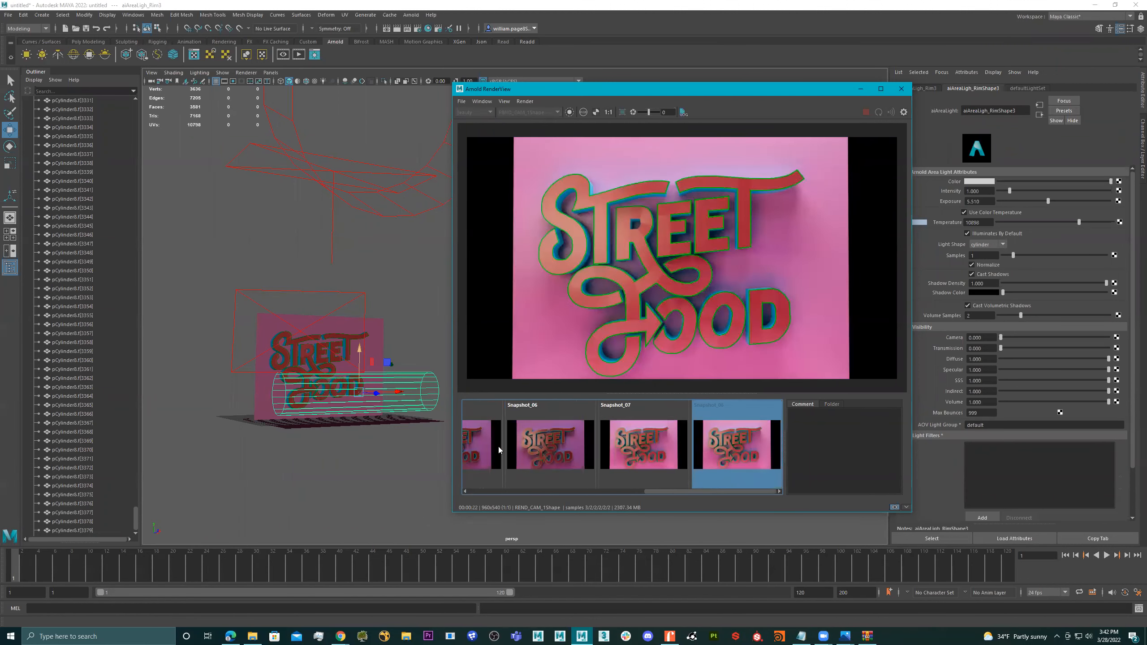
{"action": "key", "text": "Left"}
{"action": "key", "text": "Right"}
{"action": "key", "text": "Left"}
{"action": "key", "text": "Right"}
{"action": "key", "text": "Left"}
{"action": "key", "text": "Right"}
{"action": "key", "text": "Left"}
{"action": "key", "text": "Right"}
{"action": "left_click", "coordinate": [895, 508]}
- Stop the live render and duplicate the lower cylinder light at its original position
{"action": "mouse_move", "coordinate": [374, 364]}
{"action": "left_mouse_down", "text": "alt"}
{"action": "mouse_move", "coordinate": [403, 373]}
{"action": "mouse_move", "coordinate": [368, 380]}
{"action": "left_mouse_up", "text": "alt"}
{"action": "left_click", "coordinate": [361, 383]}
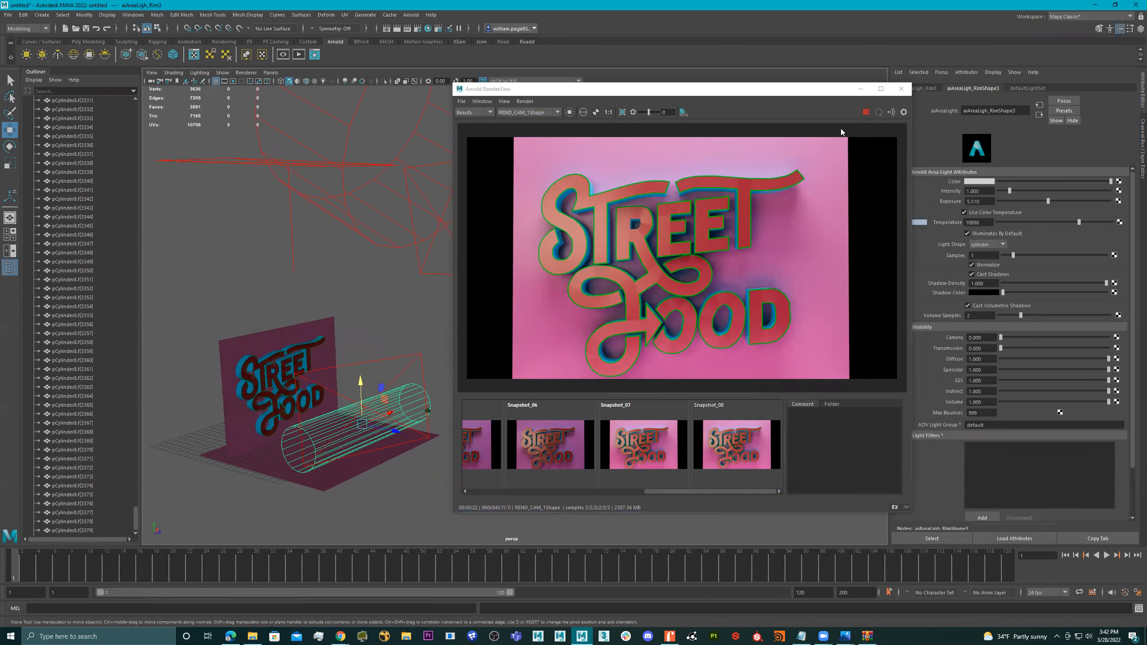
{"action": "left_click", "coordinate": [865, 113]}
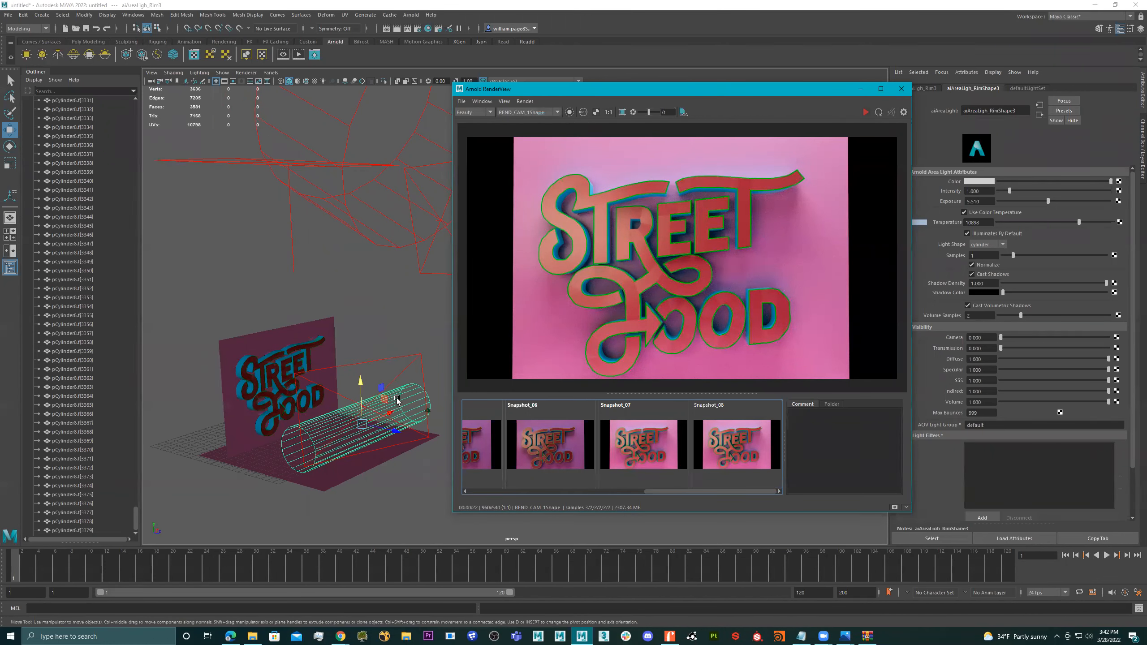
{"action": "left_click_drag", "start_coordinate": [360, 382], "coordinate": [366, 325]}
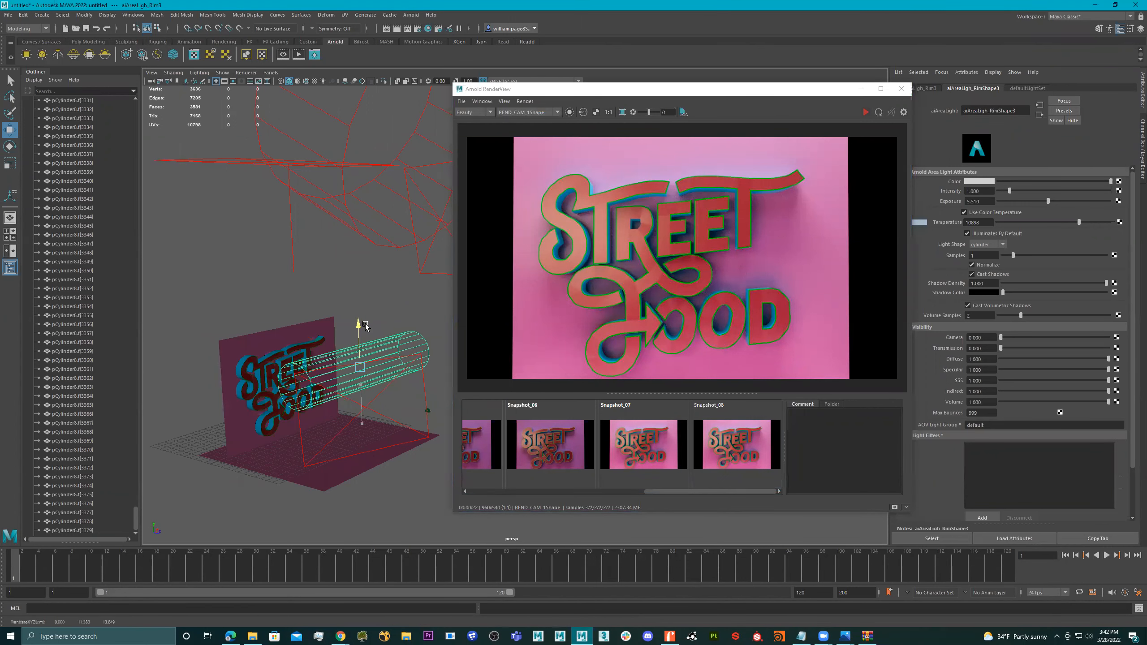
{"action": "key", "text": "ctrl+z"}
{"action": "key", "text": "ctrl+d"}
- Scale the new duplicate light down to a thinner, shorter tube and position it in front of the middle of the lettering
{"action": "mouse_move", "coordinate": [360, 384]}
{"action": "left_mouse_down"}
{"action": "mouse_move", "coordinate": [363, 337]}
{"action": "mouse_move", "coordinate": [340, 383]}
{"action": "mouse_move", "coordinate": [274, 412]}
{"action": "mouse_move", "coordinate": [361, 389]}
{"action": "left_mouse_up"}
{"action": "key", "text": "e"}
{"action": "key", "text": "r"}
{"action": "key", "text": "w"}
{"action": "left_click_drag", "start_coordinate": [441, 362], "coordinate": [386, 363]}
{"action": "left_click_drag", "start_coordinate": [349, 322], "coordinate": [350, 340]}
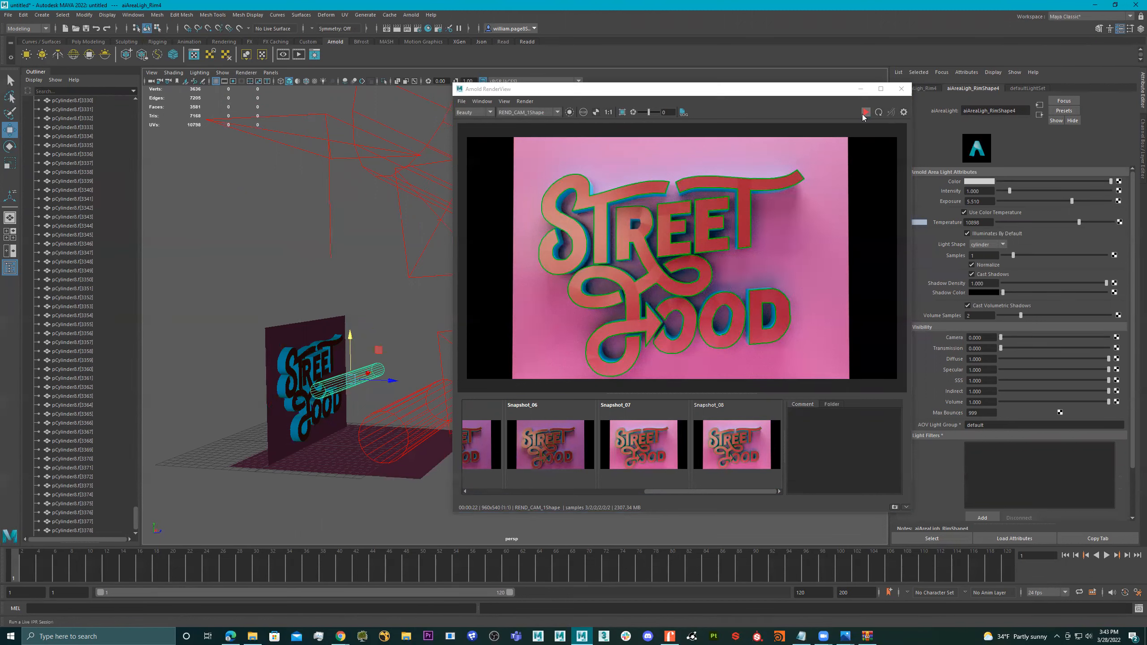
- With the live render running, set the small cylinder light's exposure to about 7.64 and lower the light slightly
{"action": "left_click", "coordinate": [864, 113]}
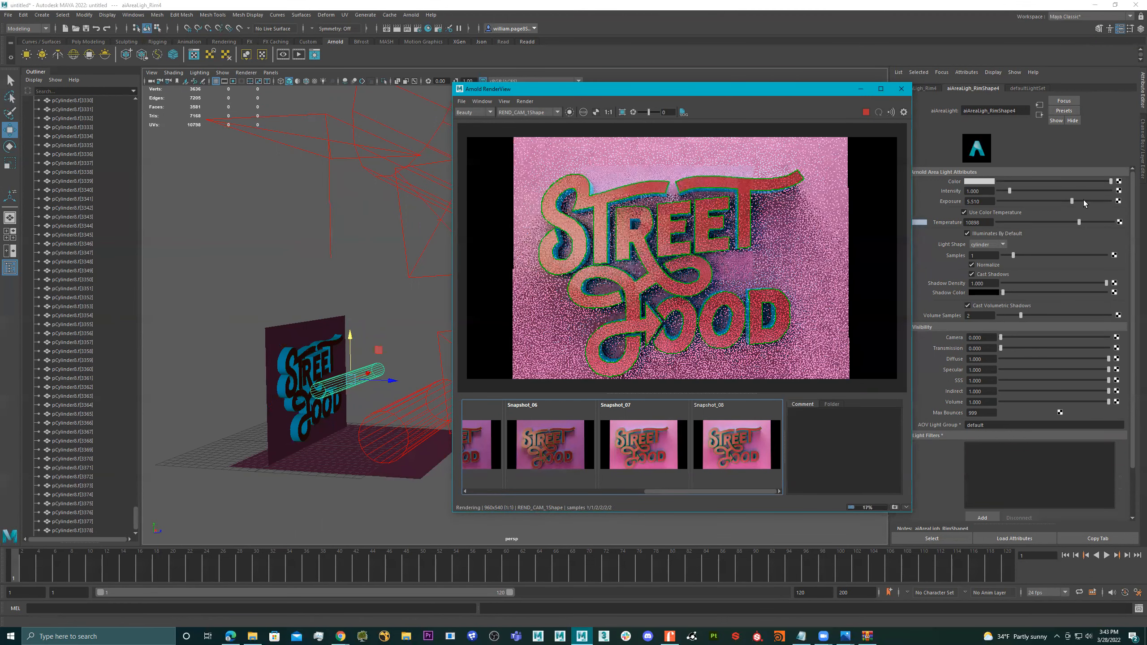
{"action": "left_click", "coordinate": [1086, 201]}
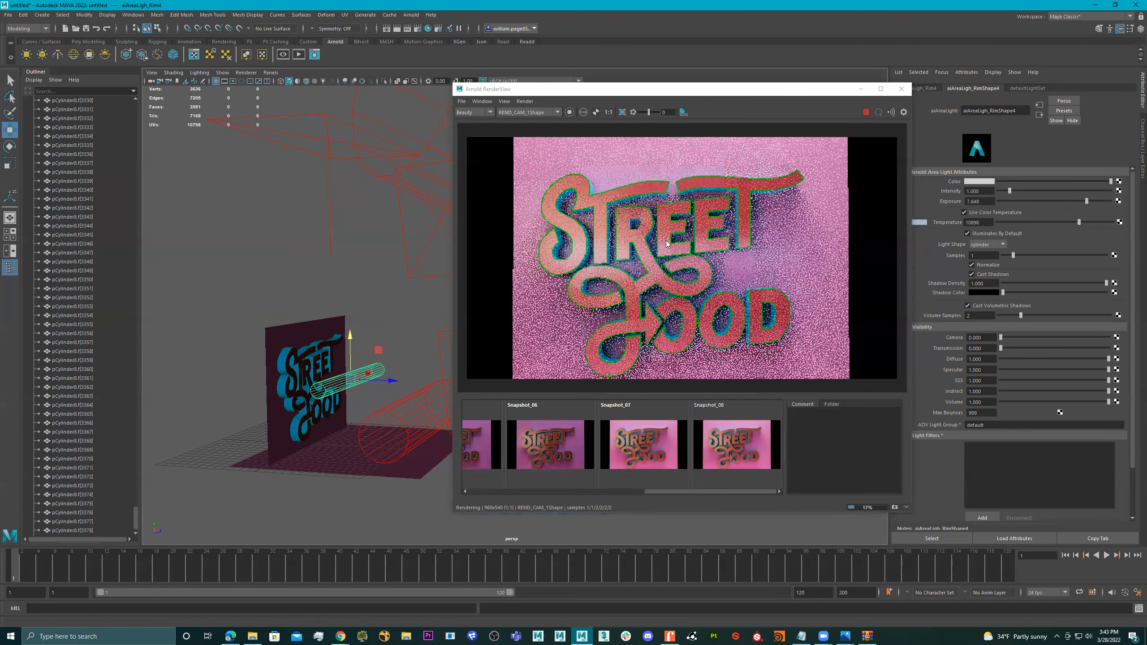
{"action": "left_click_drag", "start_coordinate": [350, 338], "coordinate": [350, 345]}
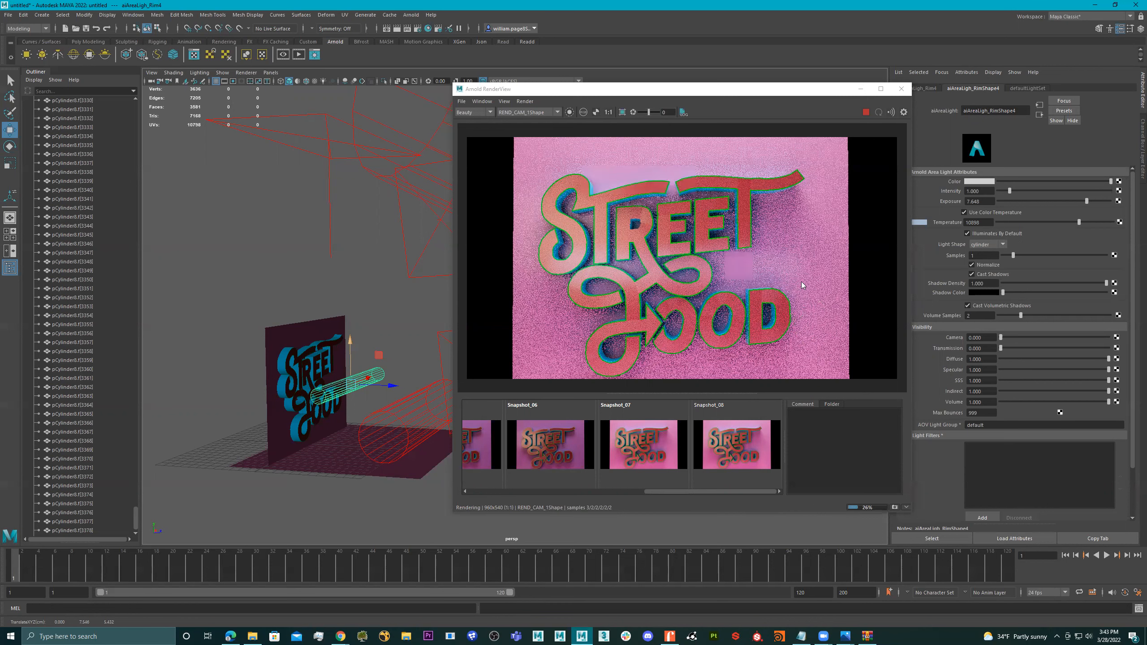
- Reposition the Arnold RenderView window clear of the light's attributes and enlarge it
{"action": "left_click", "coordinate": [750, 91]}
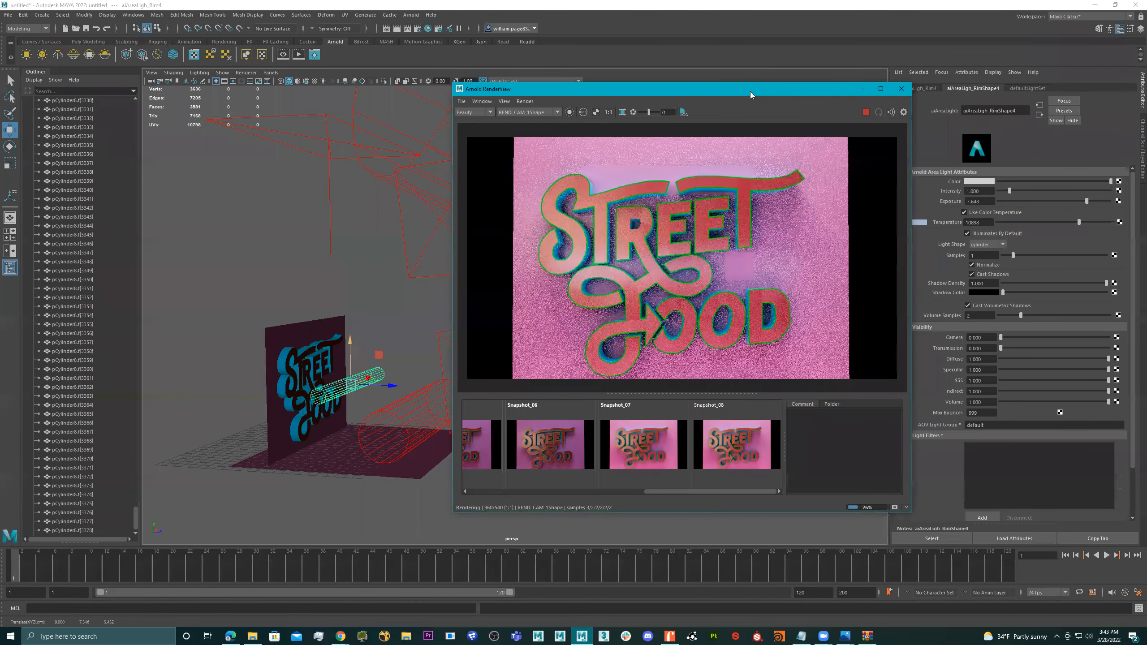
{"action": "left_click_drag", "start_coordinate": [750, 92], "coordinate": [591, 67]}
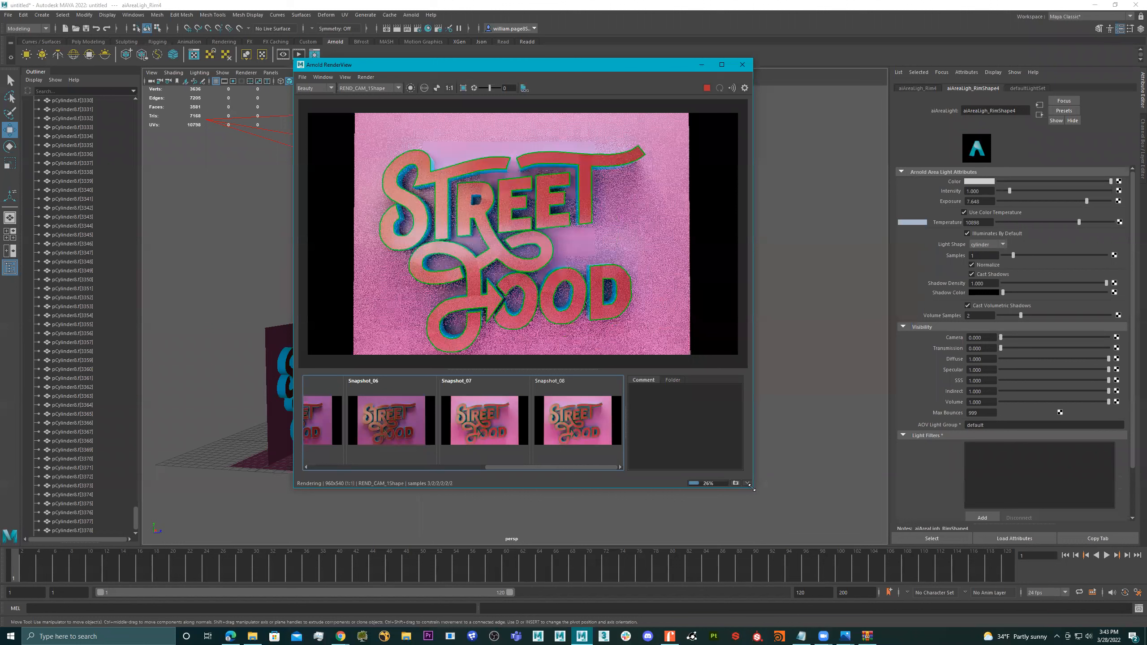
{"action": "left_click_drag", "start_coordinate": [750, 486], "coordinate": [809, 511]}
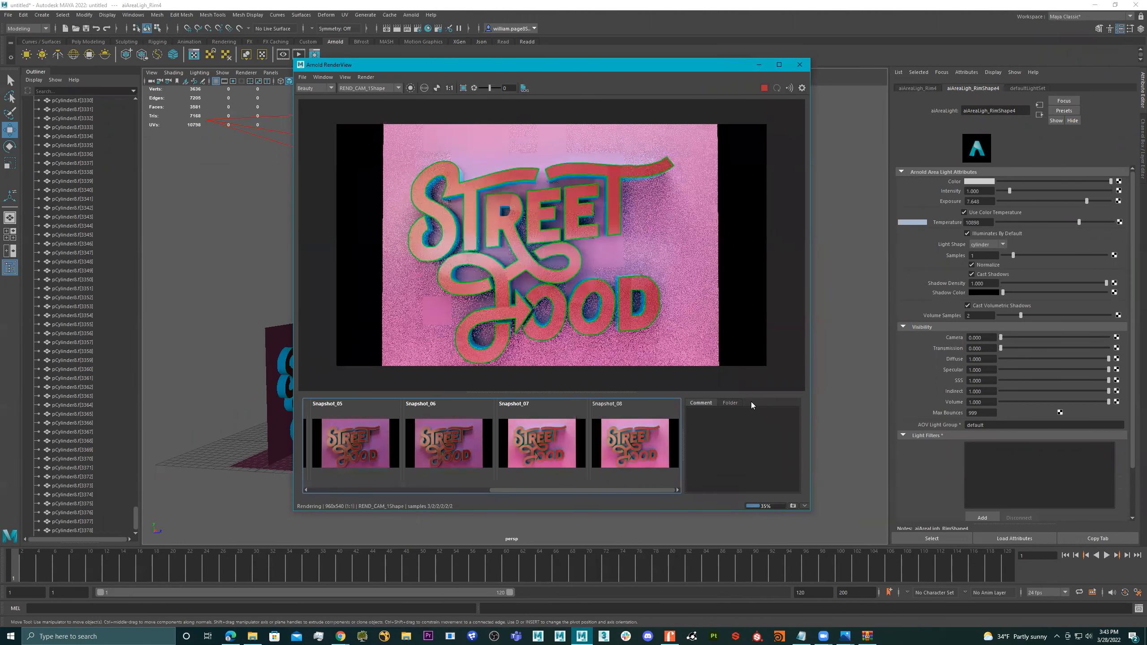